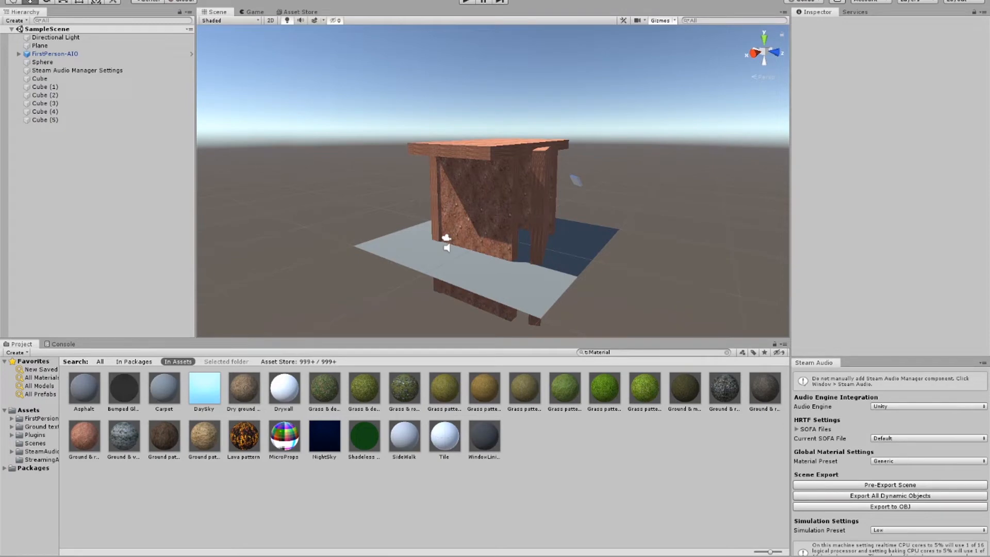
Step: Create a new scene
{"action": "left_click", "coordinate": [7, 0]}
{"action": "left_click", "coordinate": [22, 1]}
Step: Try to delete the Steam Audio Manager Settings object from the new scene
{"action": "left_click", "coordinate": [106, 55]}
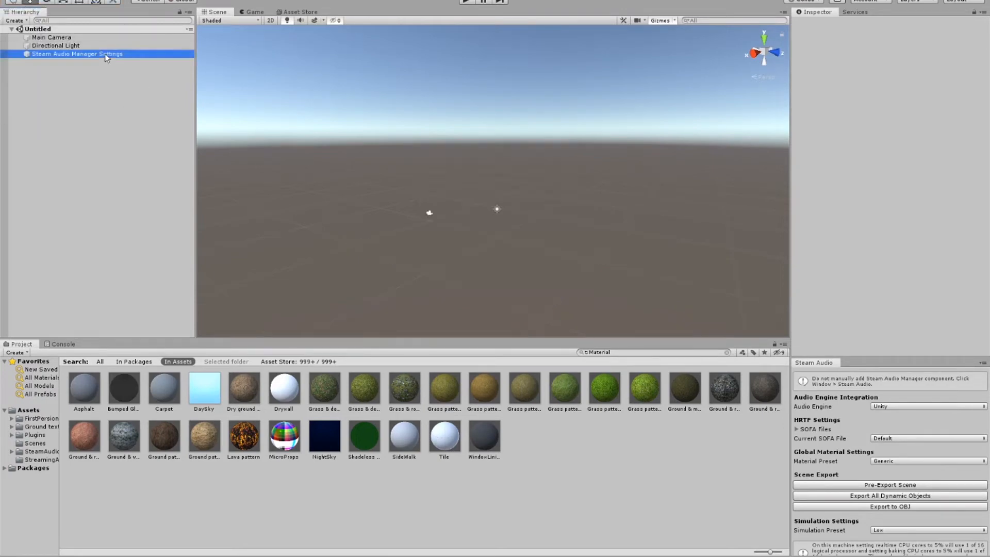
{"action": "key", "text": "Delete"}
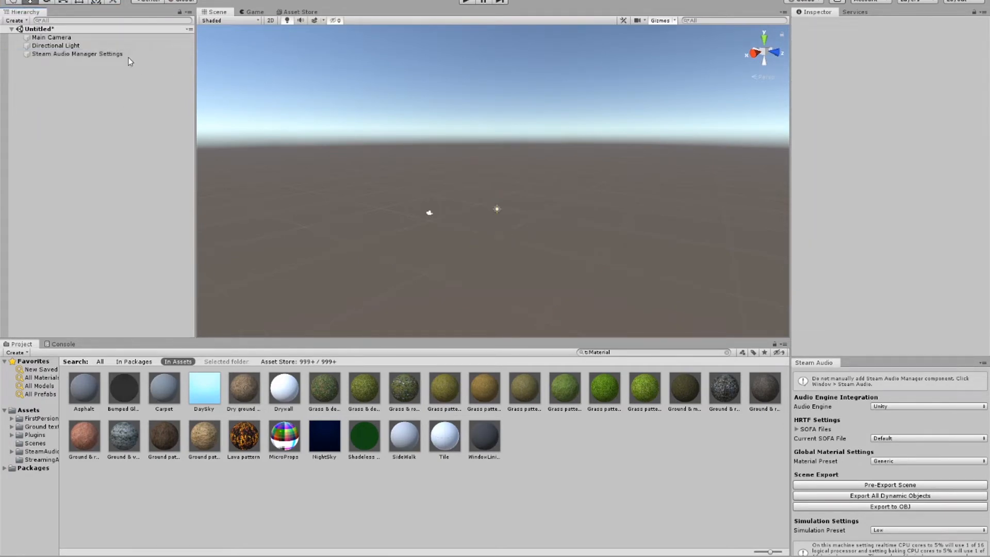
{"action": "left_click", "coordinate": [125, 53]}
{"action": "left_click", "coordinate": [113, 54]}
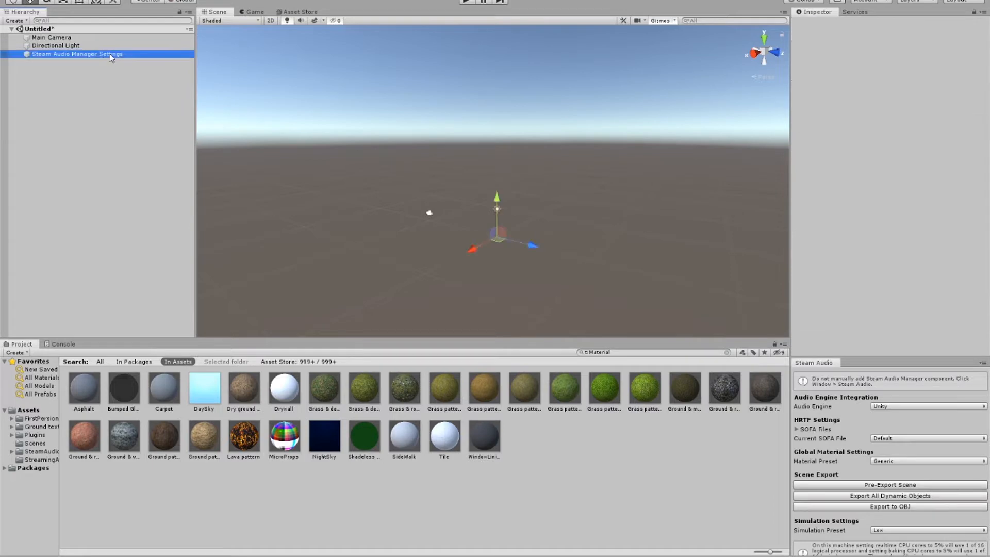
{"action": "right_click", "coordinate": [108, 54]}
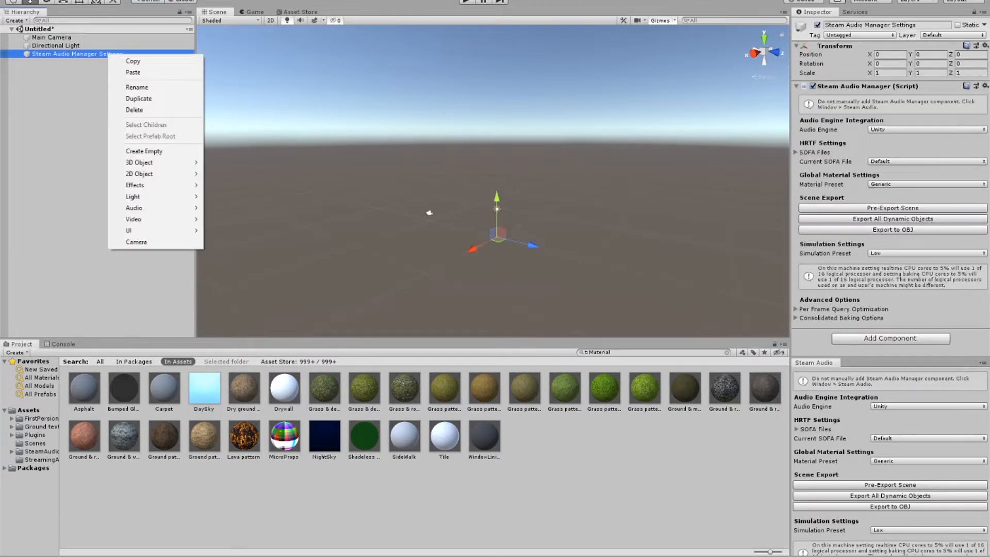
Step: Set the spatializer plugin to None in the project's audio settings and close the settings window
{"action": "left_click", "coordinate": [24, 0]}
{"action": "left_click", "coordinate": [23, 0]}
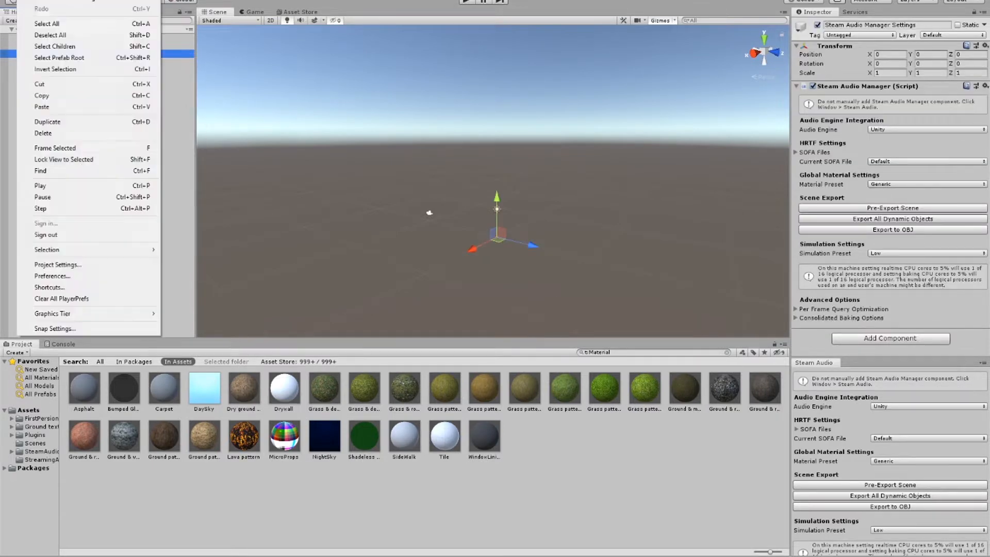
{"action": "left_click", "coordinate": [84, 265]}
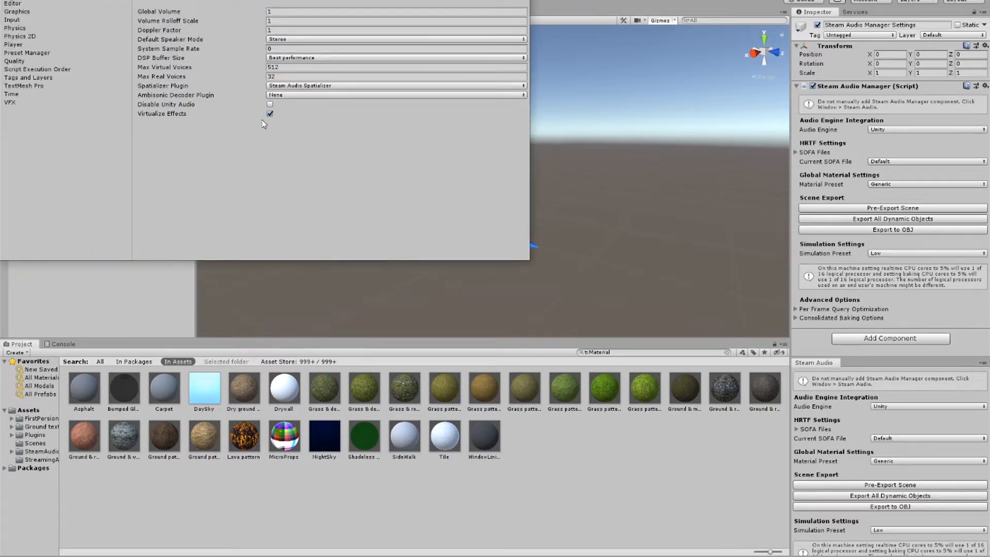
{"action": "left_click", "coordinate": [317, 92]}
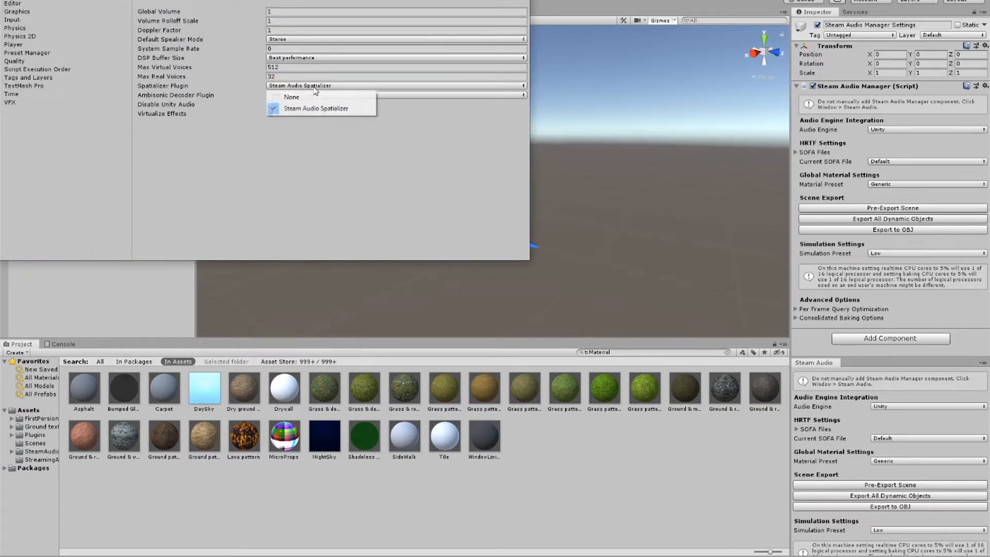
{"action": "left_click", "coordinate": [312, 96]}
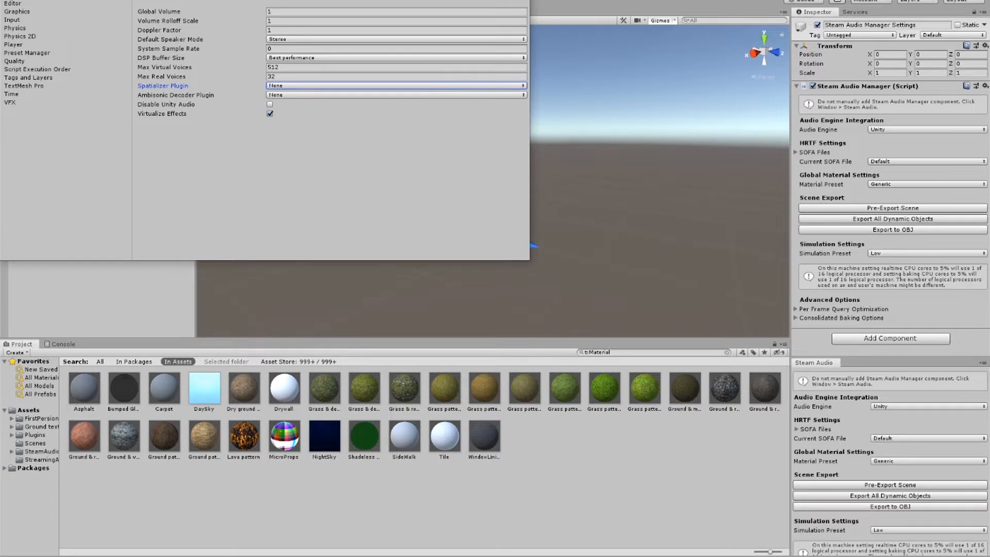
{"action": "left_click", "coordinate": [520, 0]}
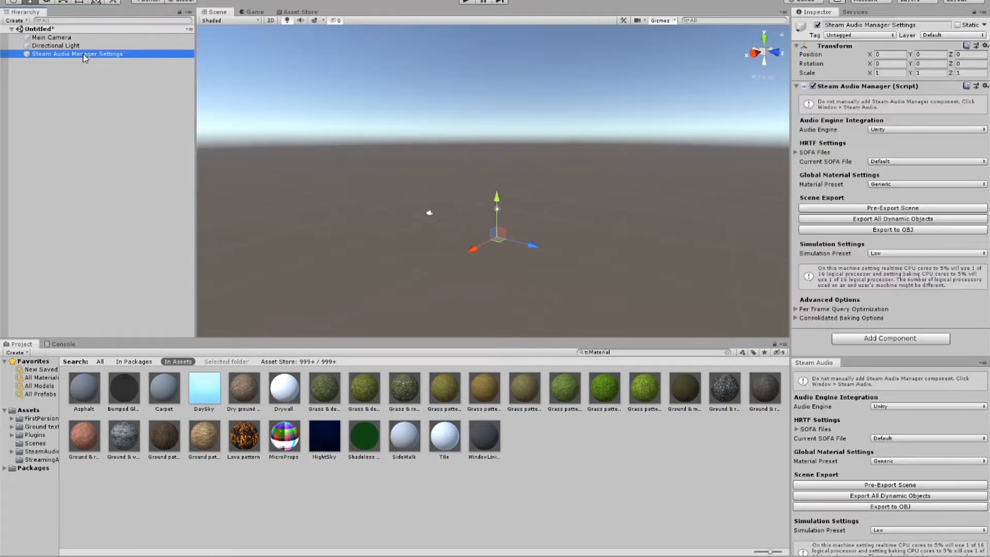
{"action": "left_click", "coordinate": [122, 84]}
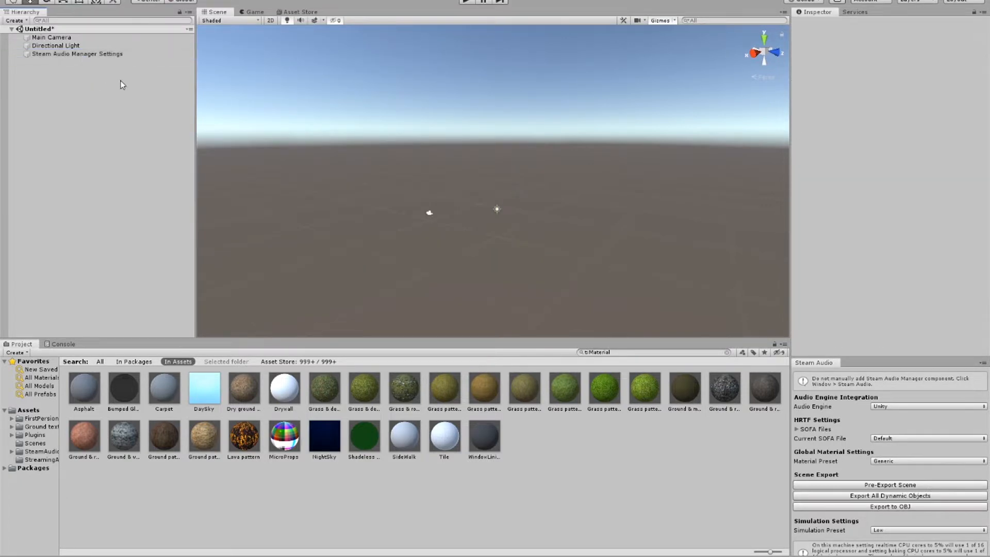
{"action": "left_click", "coordinate": [114, 54]}
{"action": "scroll", "coordinate": [389, 136], "scroll_direction": "up", "scroll_amount": 5}
{"action": "right_click_drag", "start_coordinate": [510, 162], "coordinate": [500, 185]}
{"action": "scroll", "coordinate": [501, 184], "scroll_direction": "up", "scroll_amount": 5}
{"action": "middle_click_drag", "start_coordinate": [501, 185], "coordinate": [500, 121]}
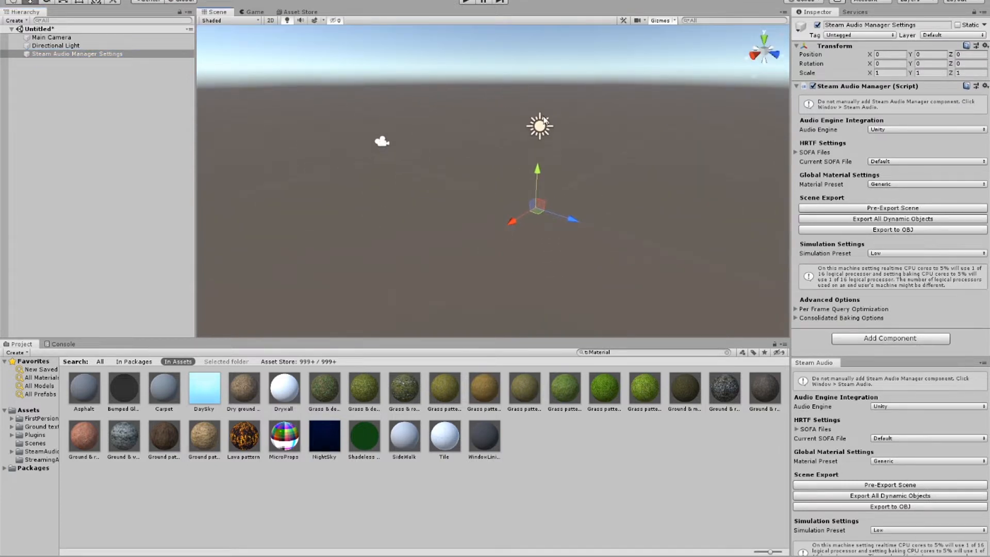
{"action": "left_click", "coordinate": [90, 81]}
{"action": "scroll", "coordinate": [410, 147], "scroll_direction": "up", "scroll_amount": 1}
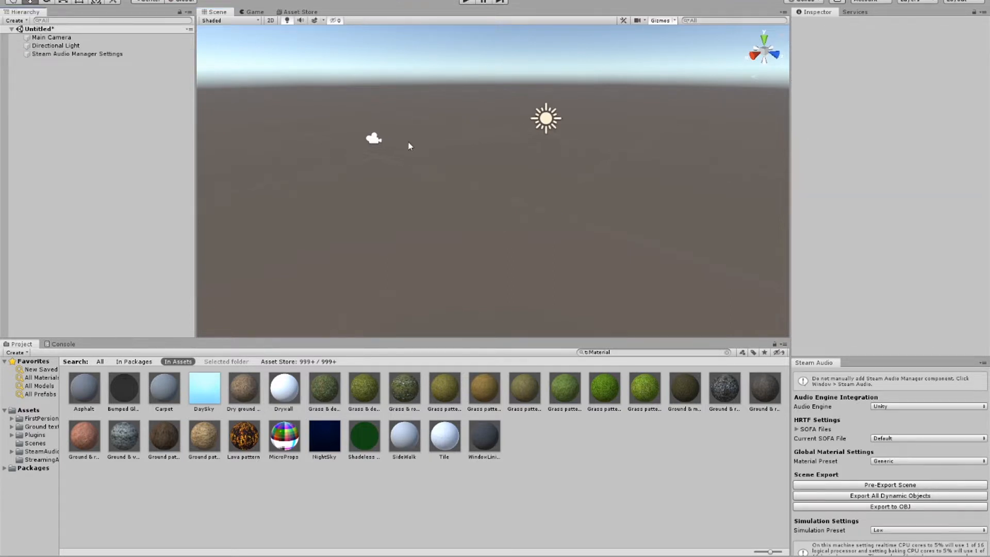
{"action": "scroll", "coordinate": [408, 146], "scroll_direction": "down", "scroll_amount": 2}
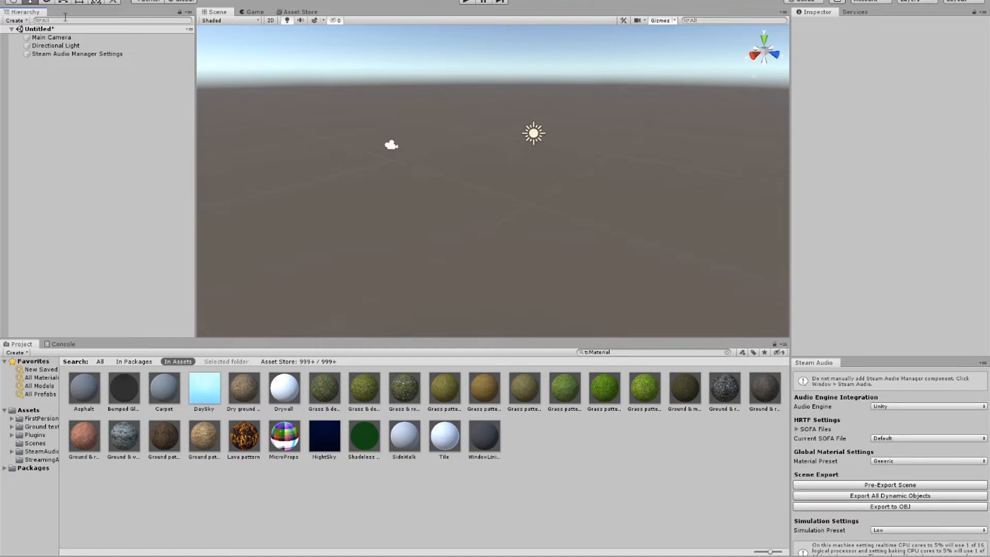
Step: Add a 3D plane to the scene and set its position to 0, 0, 0
{"action": "left_click", "coordinate": [15, 21]}
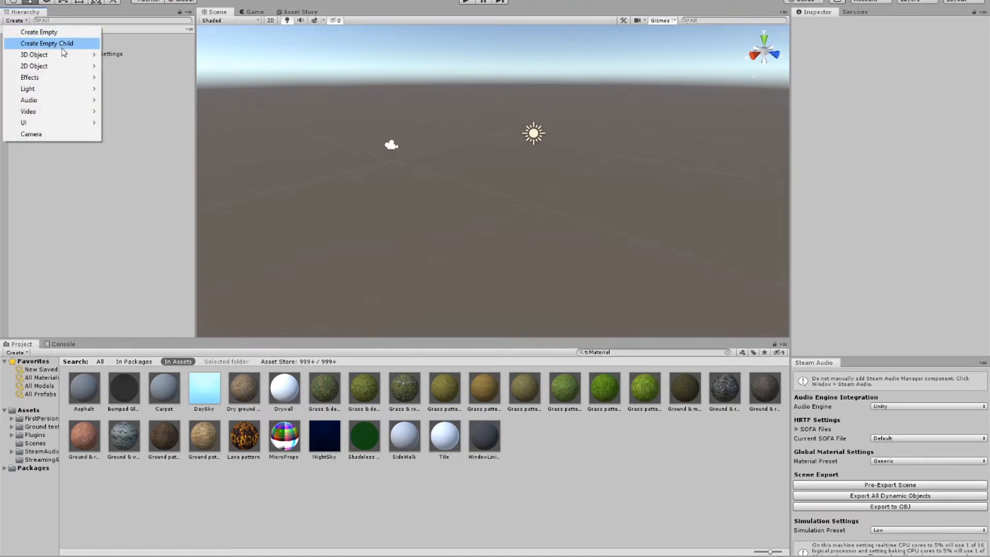
{"action": "mouse_move", "coordinate": [67, 55]}
{"action": "left_click", "coordinate": [157, 104]}
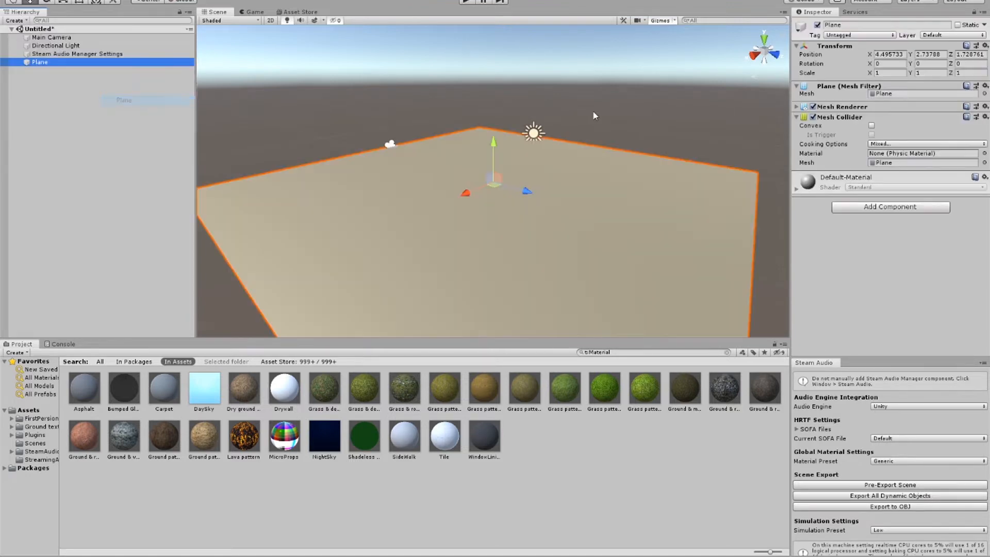
{"action": "left_click", "coordinate": [901, 54]}
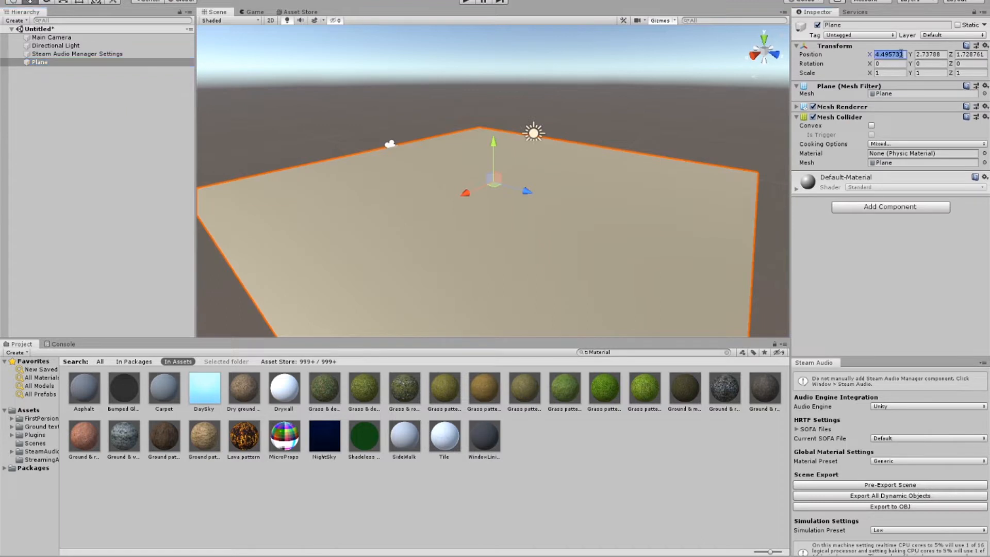
{"action": "type", "text": "0"}
{"action": "key", "text": "Tab"}
{"action": "type", "text": "0"}
{"action": "key", "text": "Tab"}
{"action": "type", "text": "0"}
Step: Place the first-person player prefab from the FirstPersonAIO folder on the plane and delete the Main Camera
{"action": "scroll", "coordinate": [570, 179], "scroll_direction": "up", "scroll_amount": 2}
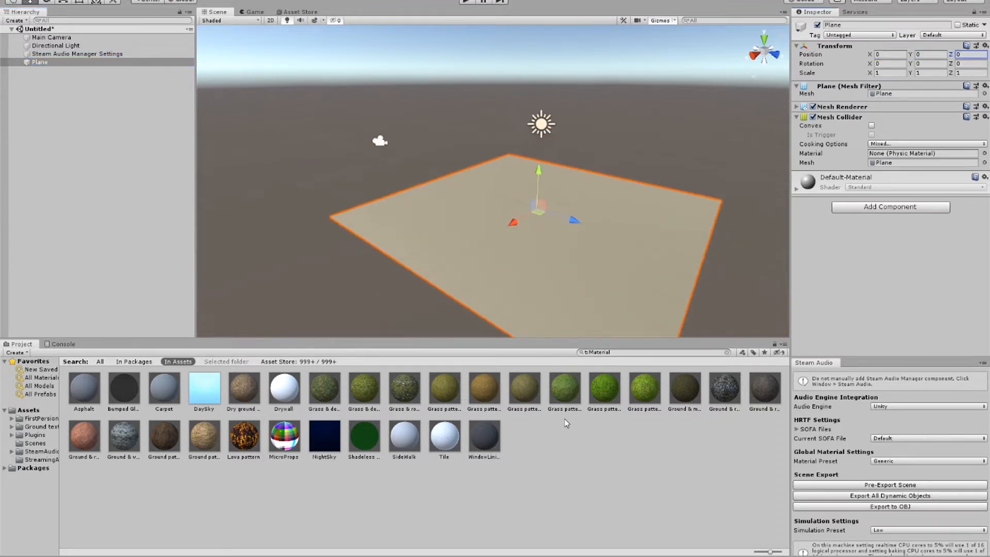
{"action": "scroll", "coordinate": [557, 246], "scroll_direction": "up", "scroll_amount": 1}
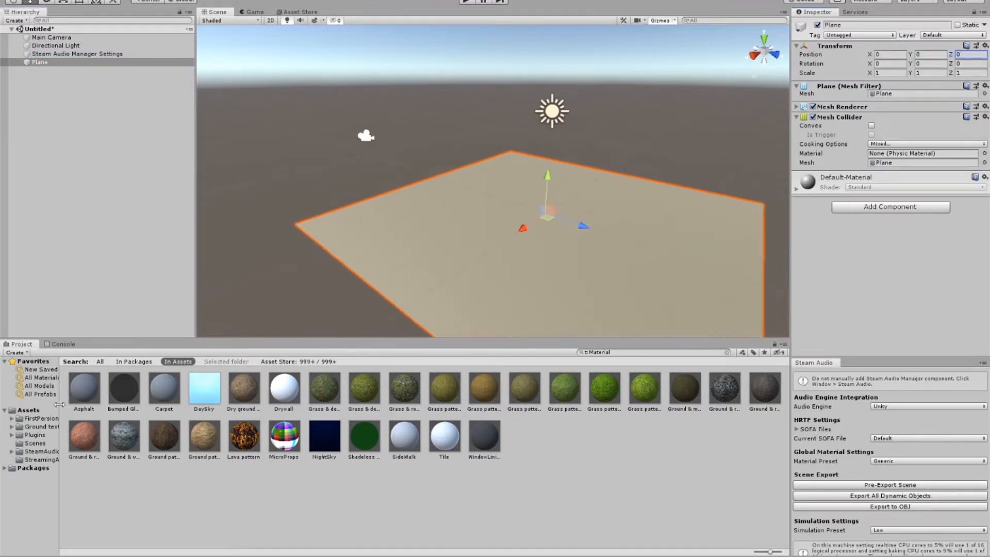
{"action": "left_click", "coordinate": [52, 420]}
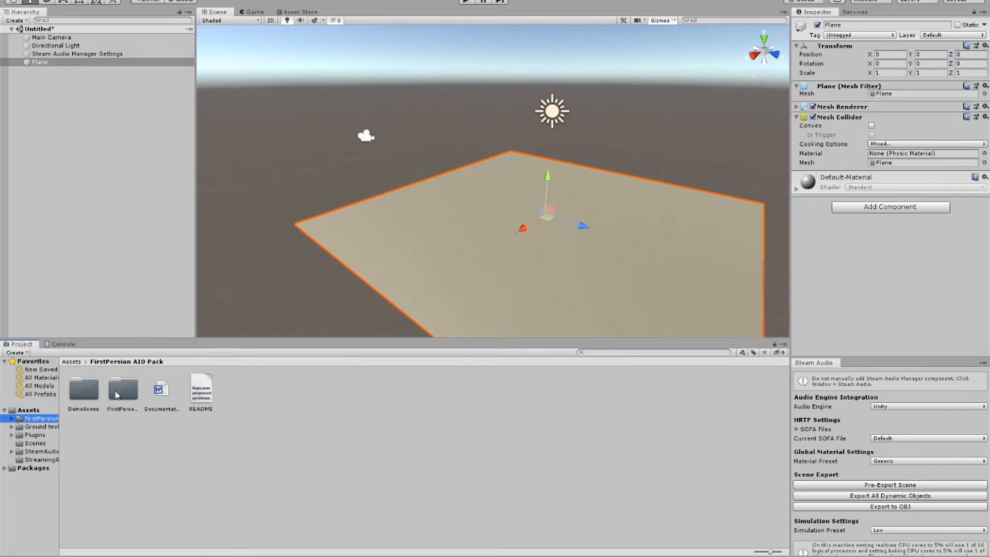
{"action": "double_click", "coordinate": [117, 394]}
{"action": "left_click_drag", "start_coordinate": [83, 398], "coordinate": [523, 201]}
{"action": "left_click", "coordinate": [367, 137]}
{"action": "key", "text": "Delete"}
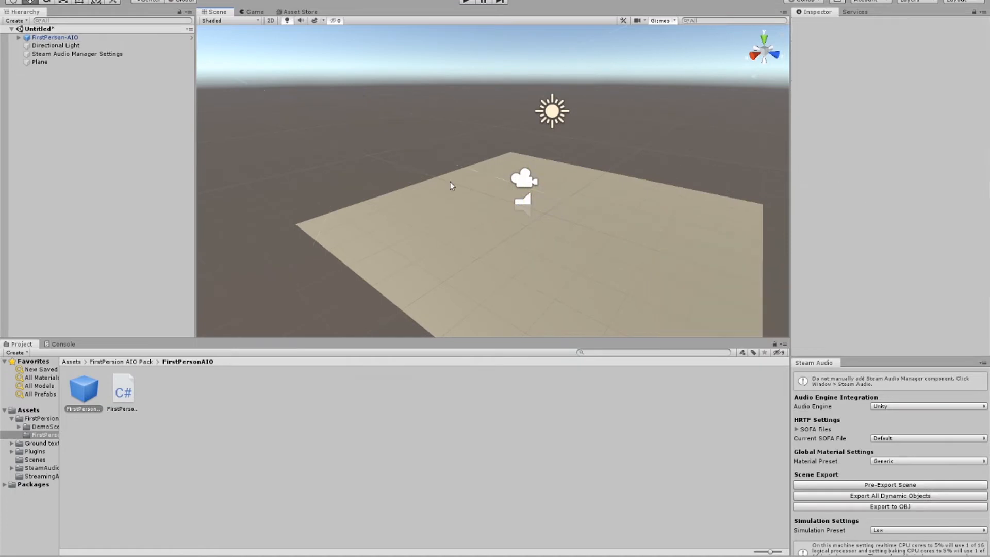
Step: Disable camera shake and headbobbing in the player's First Person AIO script
{"action": "left_click", "coordinate": [526, 183]}
{"action": "scroll", "coordinate": [550, 185], "scroll_direction": "up", "scroll_amount": 4}
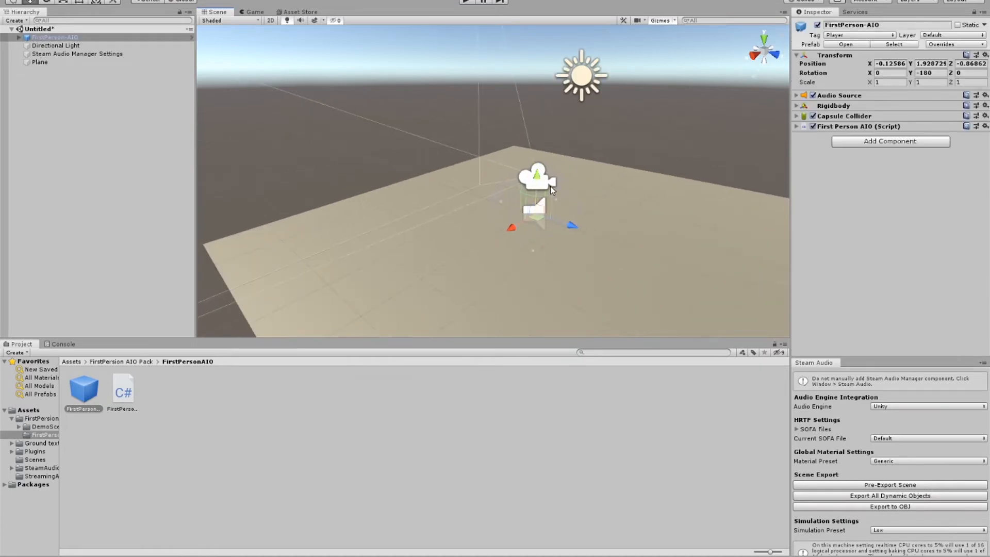
{"action": "left_click", "coordinate": [797, 126]}
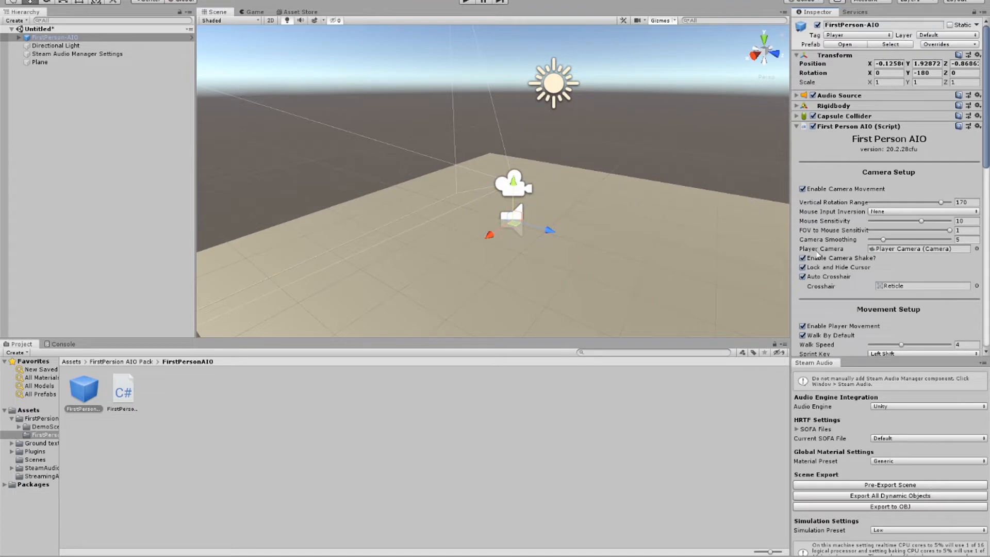
{"action": "scroll", "coordinate": [805, 268], "scroll_direction": "down", "scroll_amount": 4}
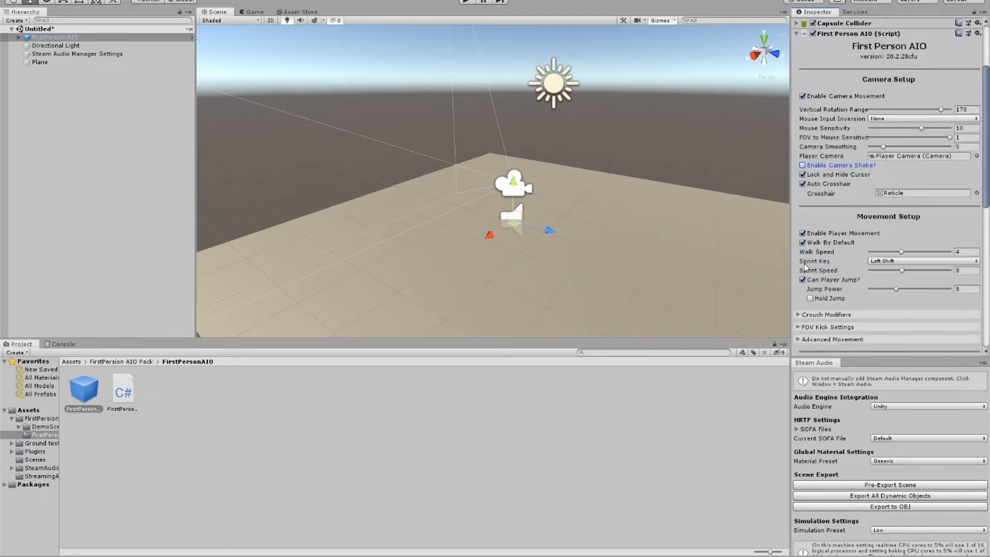
{"action": "scroll", "coordinate": [811, 252], "scroll_direction": "down", "scroll_amount": 8}
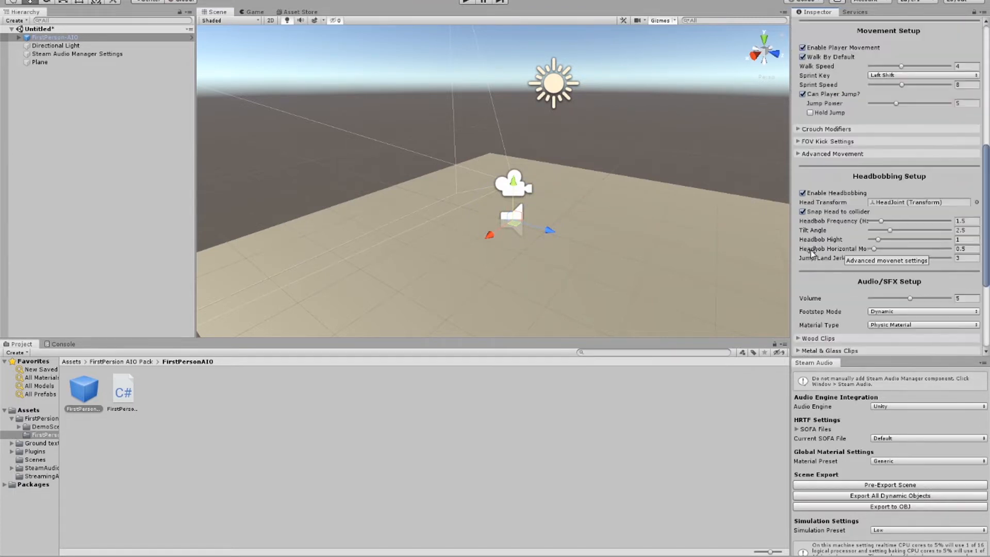
{"action": "left_click", "coordinate": [802, 193]}
{"action": "scroll", "coordinate": [810, 227], "scroll_direction": "up", "scroll_amount": 12}
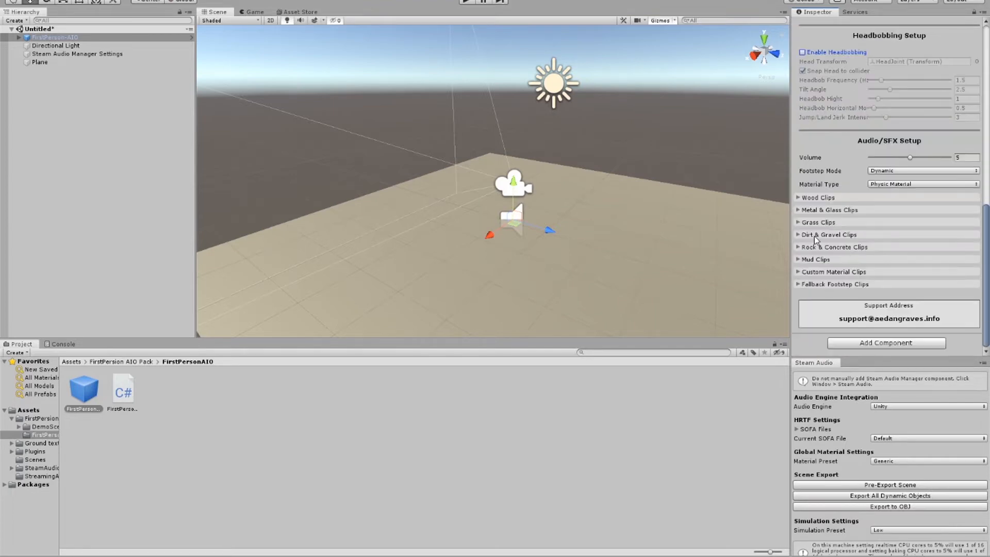
{"action": "left_click", "coordinate": [797, 126]}
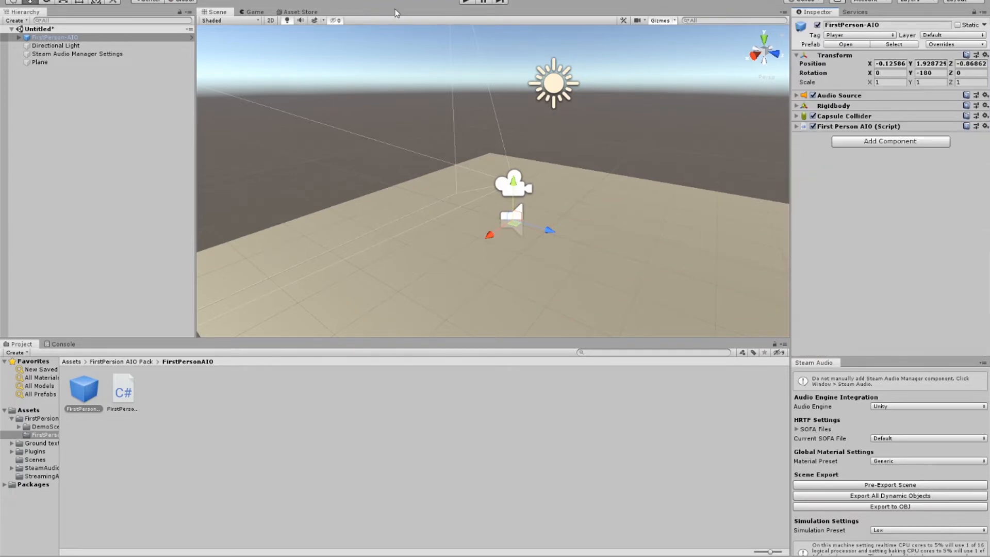
Step: Run the scene, walk the player around the plane to test its movement, and stop play mode
{"action": "left_click", "coordinate": [468, 2]}
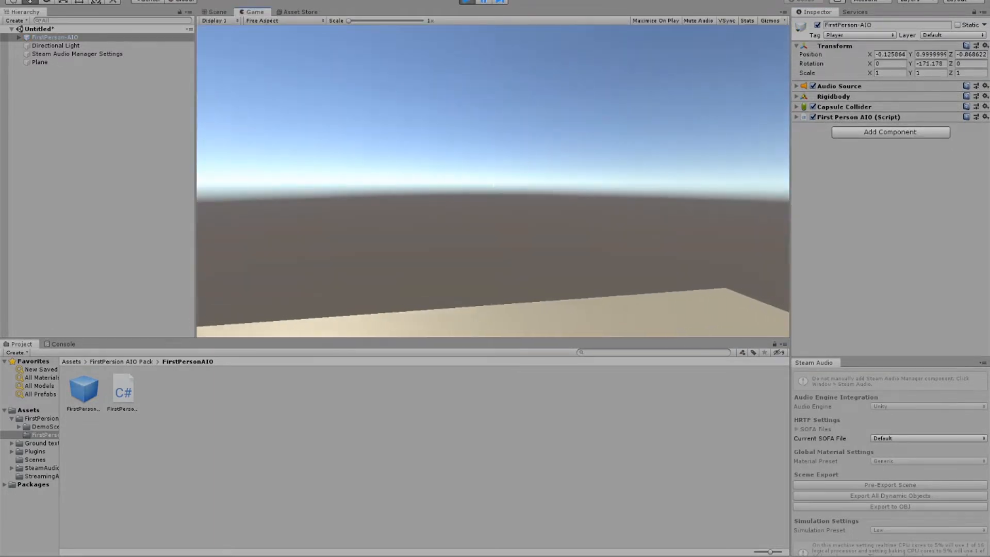
{"action": "key", "text": "w"}
{"action": "key", "text": "d"}
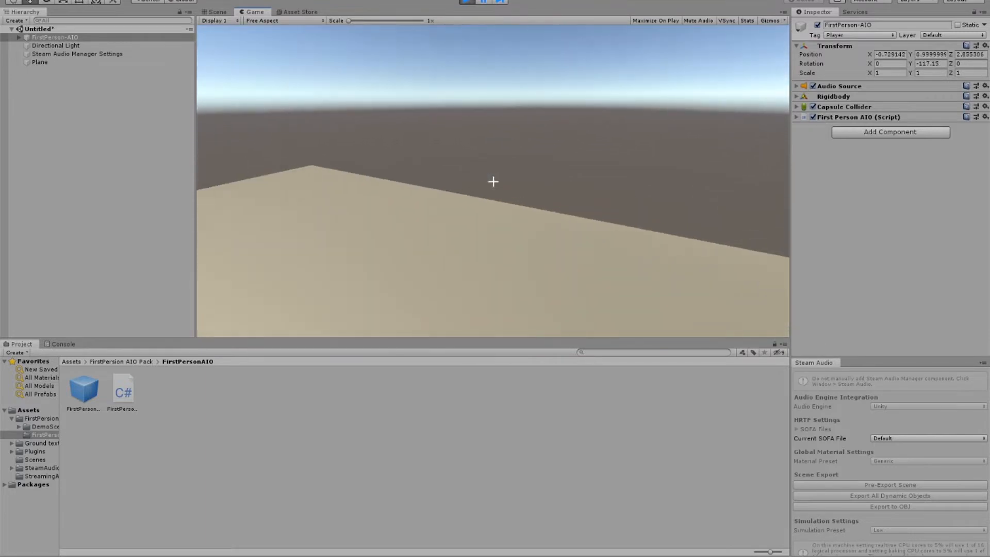
{"action": "key", "text": "Escape"}
{"action": "left_click", "coordinate": [467, 3]}
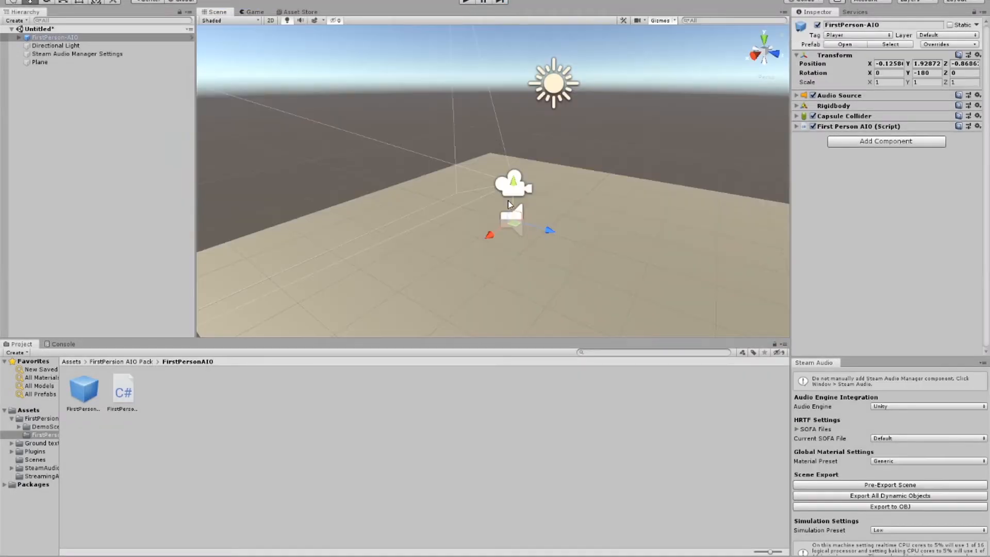
Step: Set the plane's scale to 2 on X, Y and Z
{"action": "left_click", "coordinate": [474, 241]}
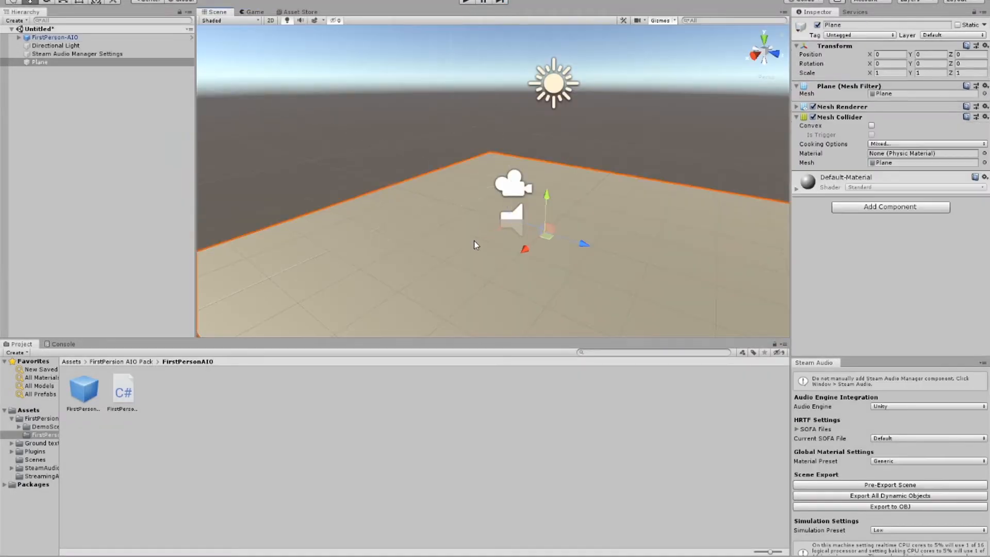
{"action": "left_click", "coordinate": [890, 75]}
{"action": "type", "text": "2"}
{"action": "key", "text": "Tab"}
{"action": "type", "text": "2"}
{"action": "key", "text": "Tab"}
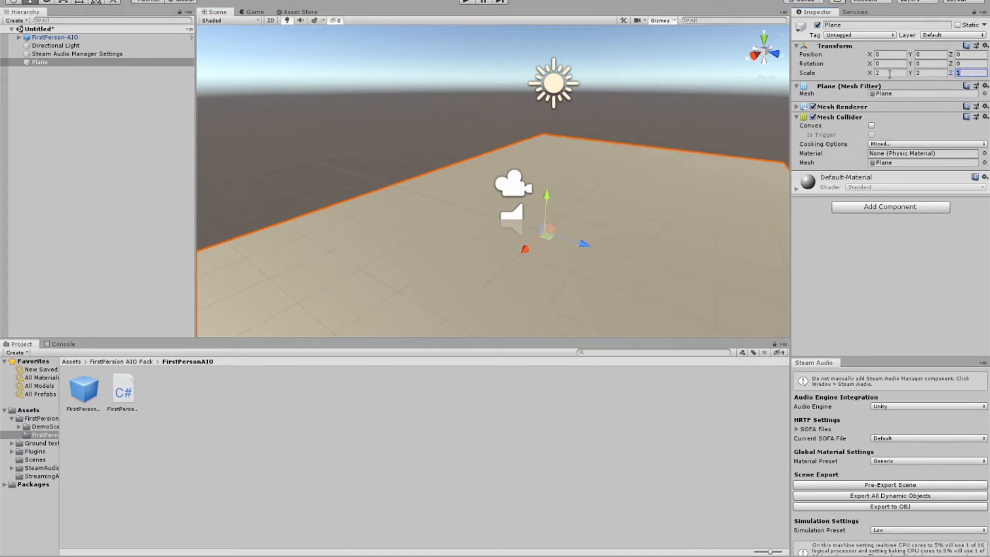
{"action": "type", "text": "2"}
{"action": "left_click", "coordinate": [691, 140]}
Step: Add a 3D sphere to the scene
{"action": "scroll", "coordinate": [683, 158], "scroll_direction": "up", "scroll_amount": 2}
{"action": "scroll", "coordinate": [670, 158], "scroll_direction": "down", "scroll_amount": 4}
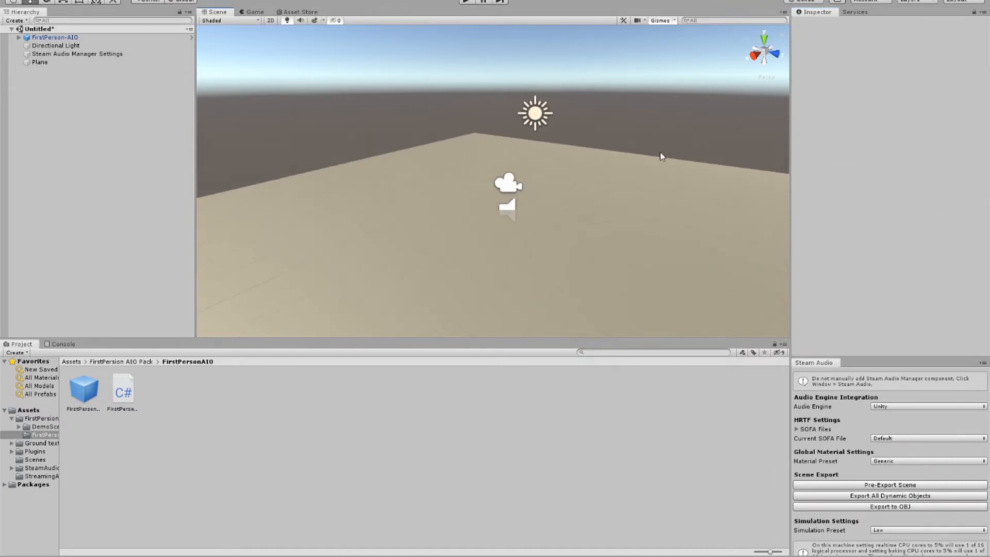
{"action": "right_click_drag", "start_coordinate": [564, 179], "coordinate": [561, 193]}
{"action": "scroll", "coordinate": [569, 182], "scroll_direction": "down", "scroll_amount": 3}
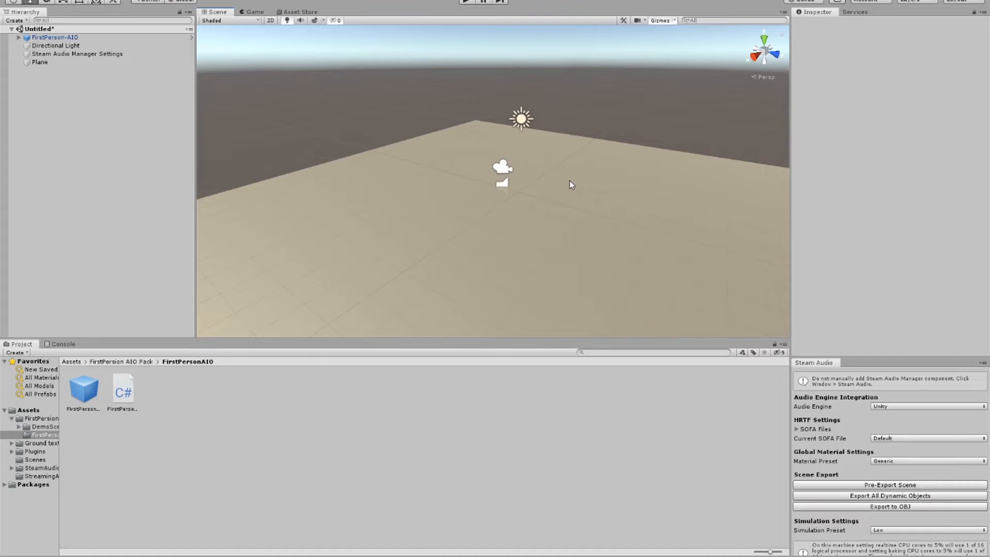
{"action": "left_click", "coordinate": [15, 21]}
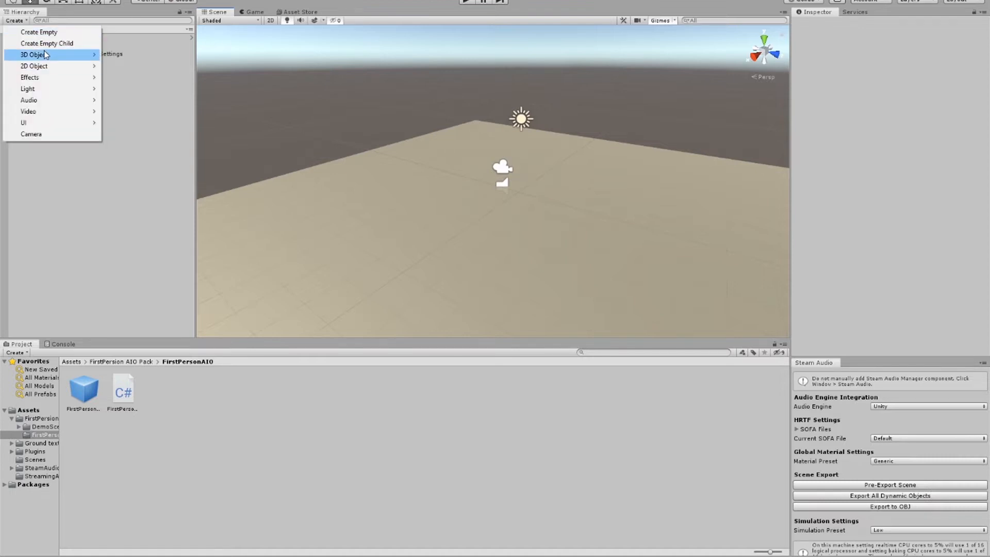
{"action": "mouse_move", "coordinate": [47, 54]}
{"action": "left_click", "coordinate": [140, 63]}
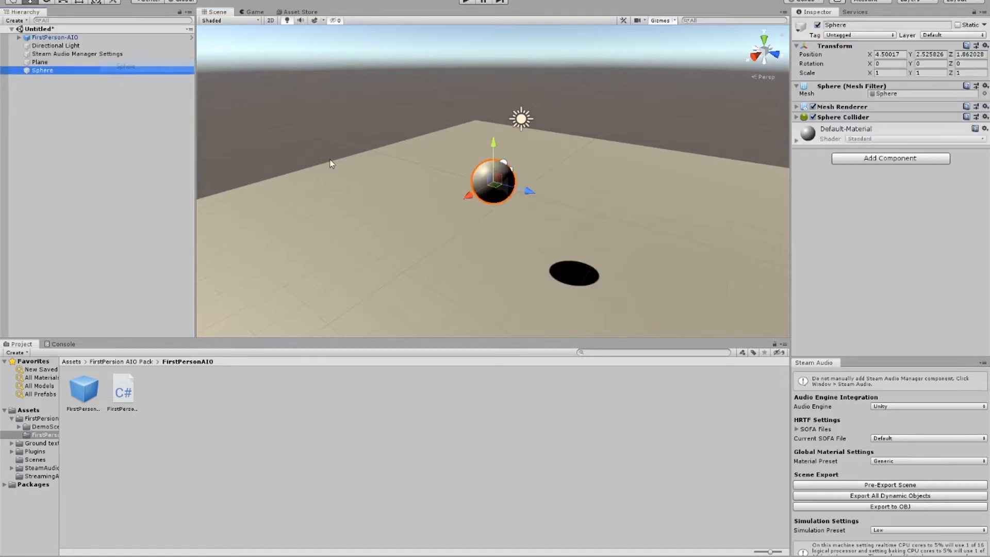
Step: Add an Audio Source component to the sphere
{"action": "middle_click_drag", "start_coordinate": [596, 225], "coordinate": [504, 152]}
{"action": "scroll", "coordinate": [506, 154], "scroll_direction": "up", "scroll_amount": 3}
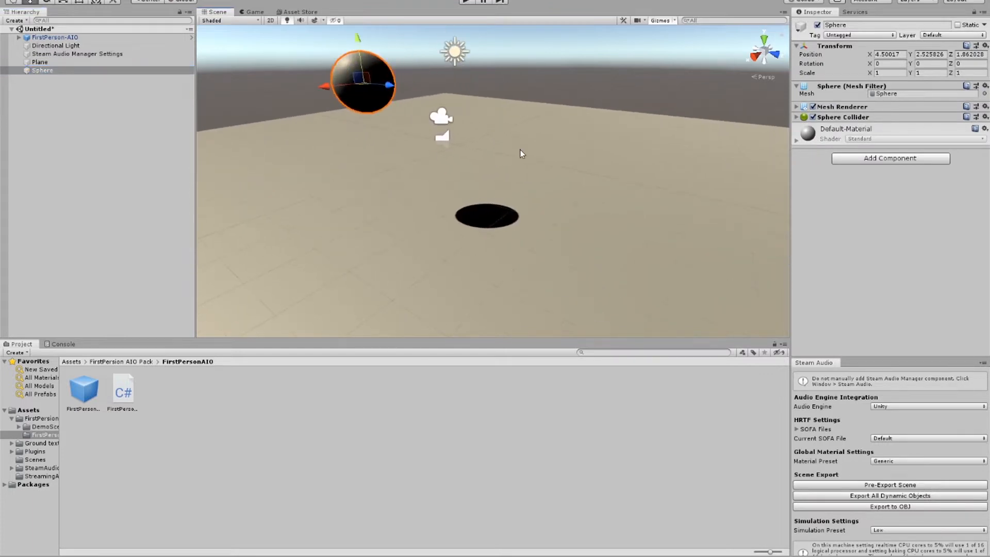
{"action": "right_click_drag", "start_coordinate": [520, 150], "coordinate": [477, 107]}
{"action": "left_click", "coordinate": [864, 160]}
{"action": "type", "text": "audio"}
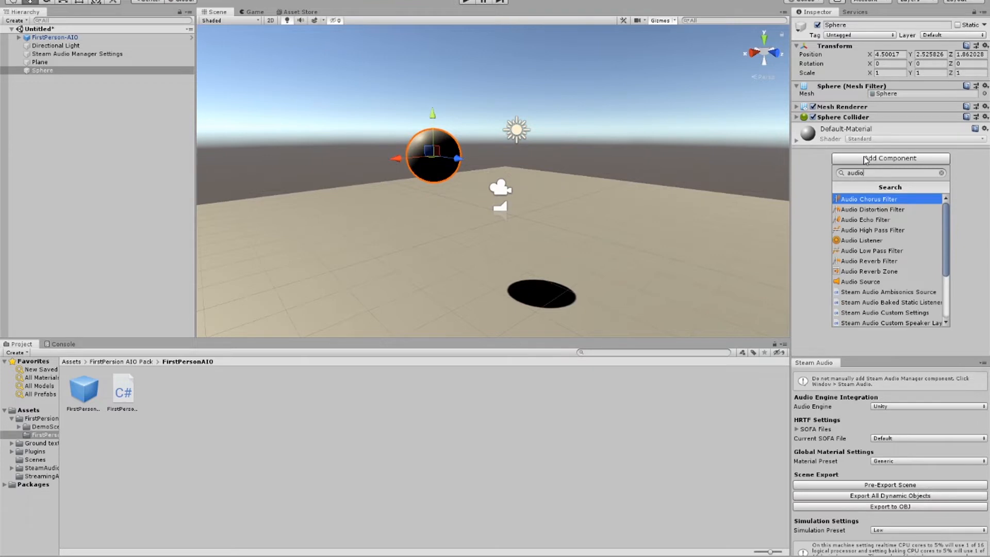
{"action": "key", "text": "Down"}
{"action": "key", "text": "Down"}
{"action": "key", "text": "Down"}
{"action": "key", "text": "Down"}
{"action": "key", "text": "Down"}
{"action": "key", "text": "Down"}
{"action": "key", "text": "Down"}
{"action": "key", "text": "Down"}
{"action": "key", "text": "Return"}
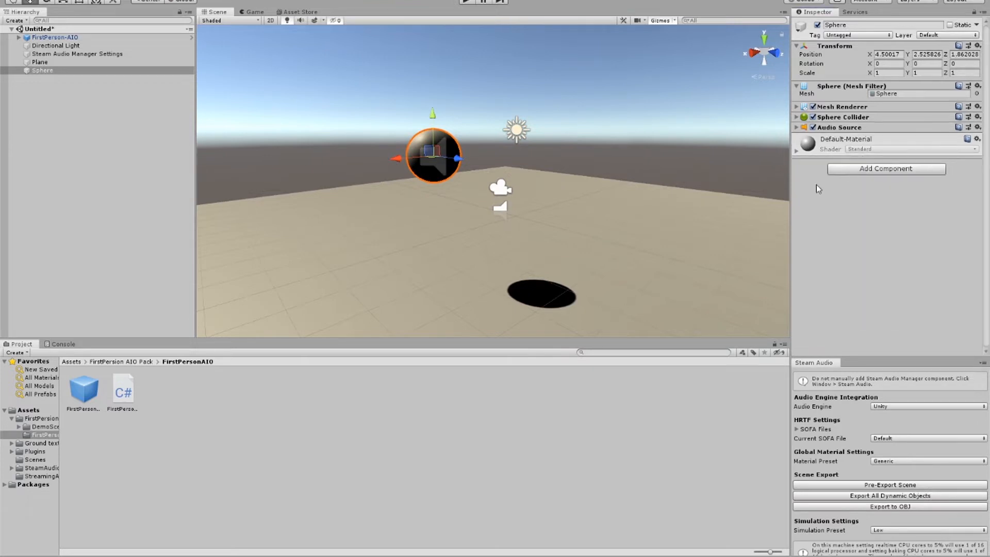
Step: Assign the Jungle - Casio clip from the Assets folder as the AudioClip of the sphere's Audio Source
{"action": "left_click", "coordinate": [797, 128]}
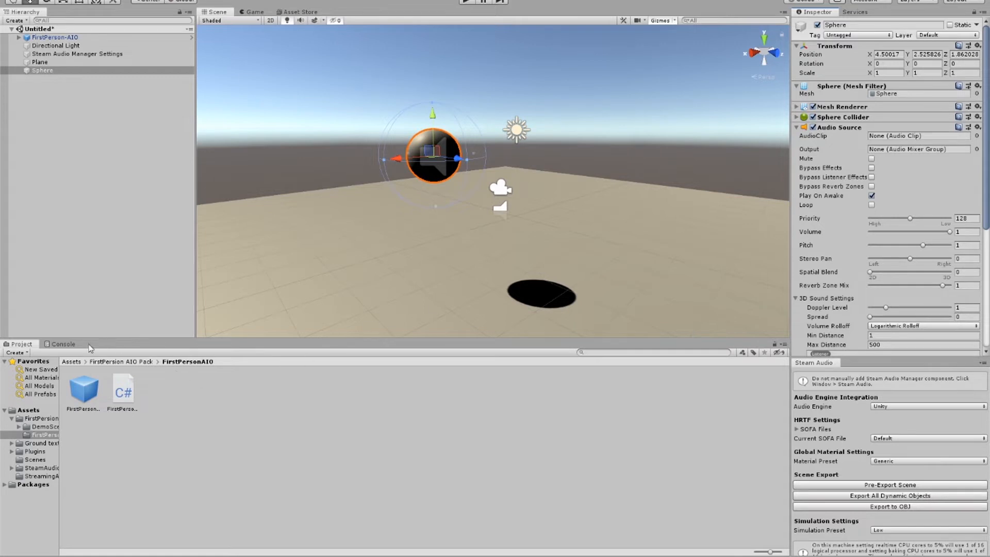
{"action": "left_click", "coordinate": [47, 410]}
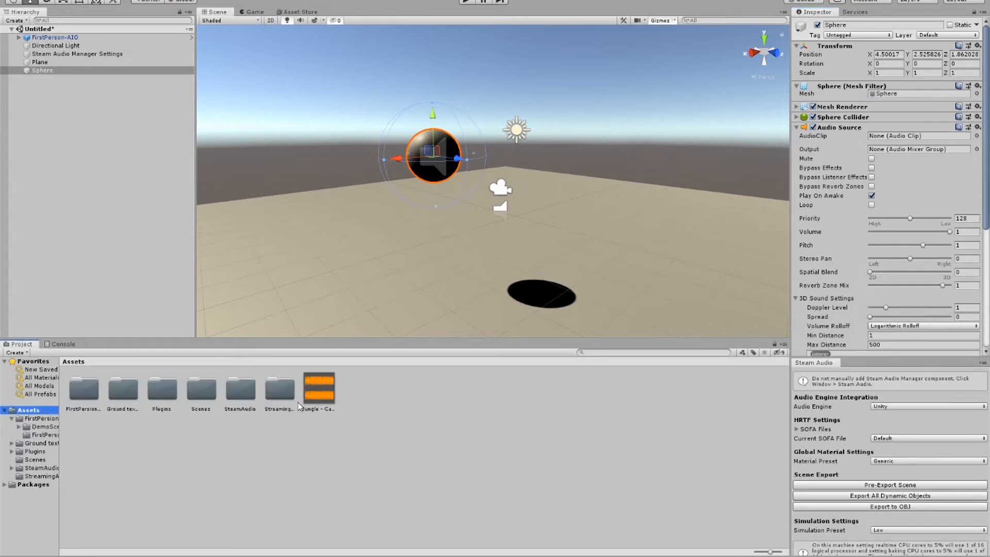
{"action": "left_click_drag", "start_coordinate": [311, 397], "coordinate": [879, 135]}
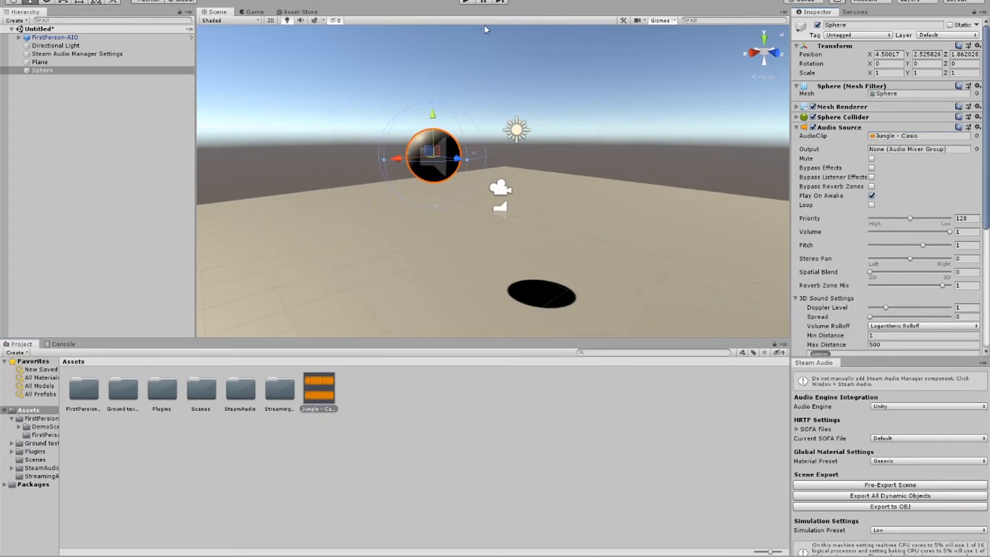
Step: Run the scene and walk the player around beneath the sphere to listen to its sound
{"action": "scroll", "coordinate": [885, 289], "scroll_direction": "down", "scroll_amount": 5}
{"action": "scroll", "coordinate": [816, 211], "scroll_direction": "up", "scroll_amount": 5}
{"action": "left_click", "coordinate": [466, 2]}
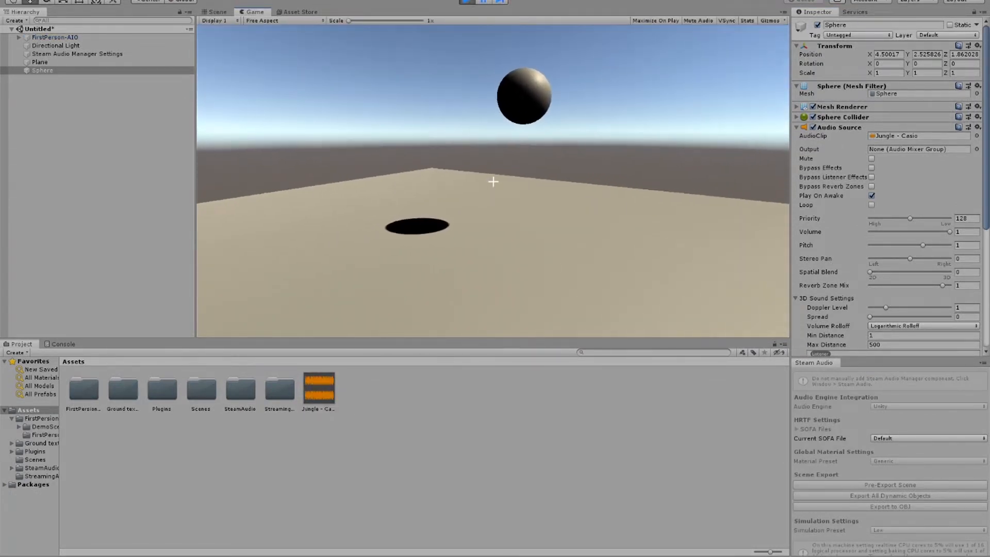
{"action": "key", "text": "w"}
{"action": "key", "text": "a"}
{"action": "key", "text": "w"}
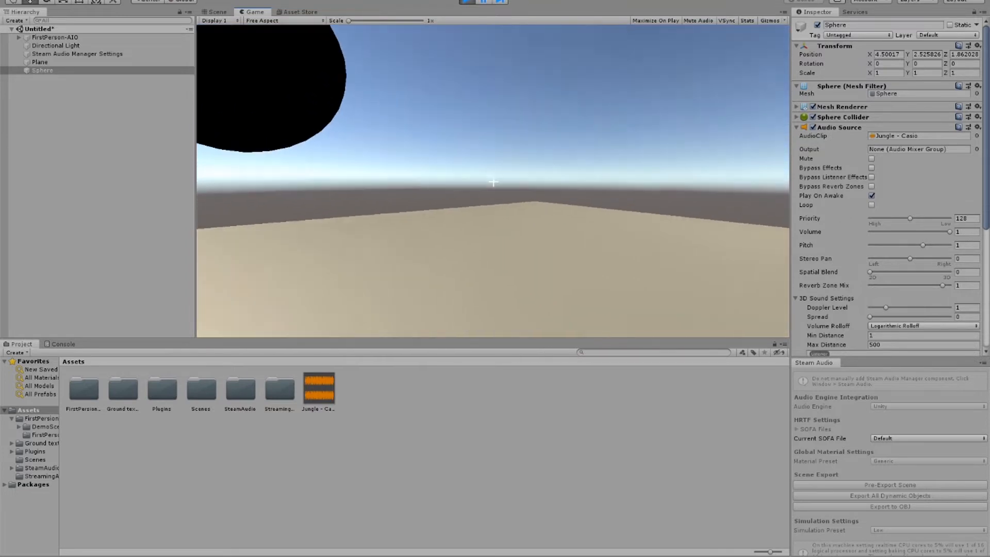
{"action": "key", "text": "w"}
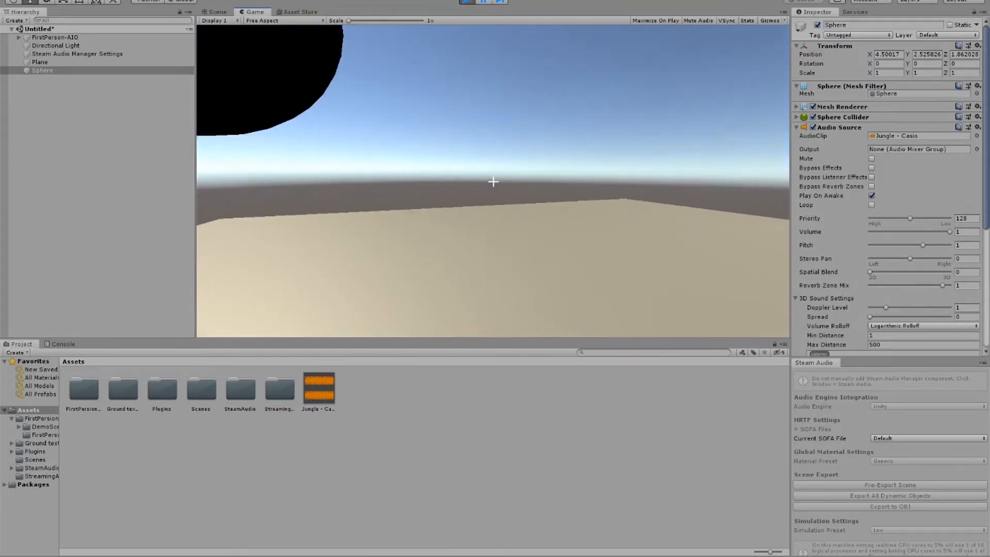
{"action": "key", "text": "s"}
{"action": "key", "text": "d"}
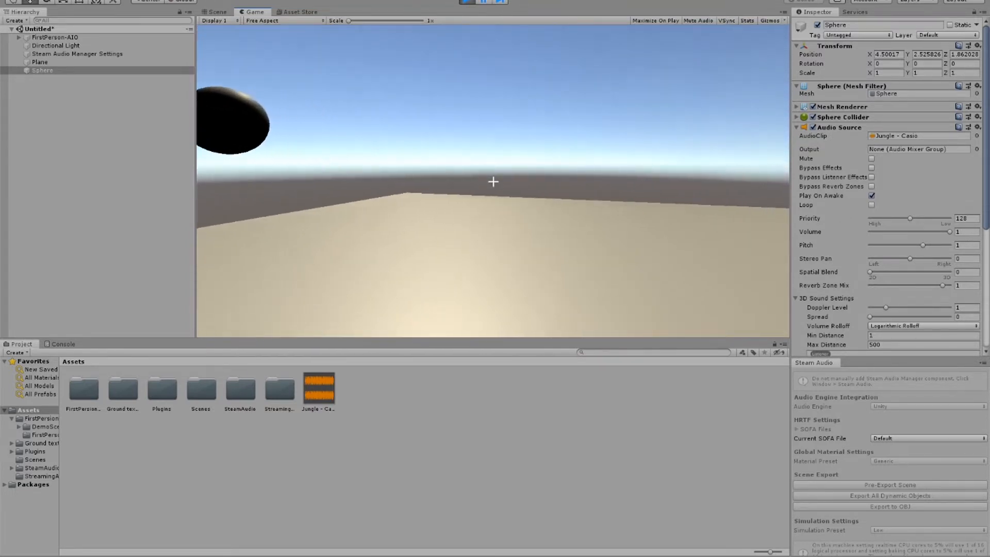
Step: Try a Spatial Blend of 1 on the sphere's Audio Source during play, listen from the player's view, and stop play mode
{"action": "key", "text": "Escape"}
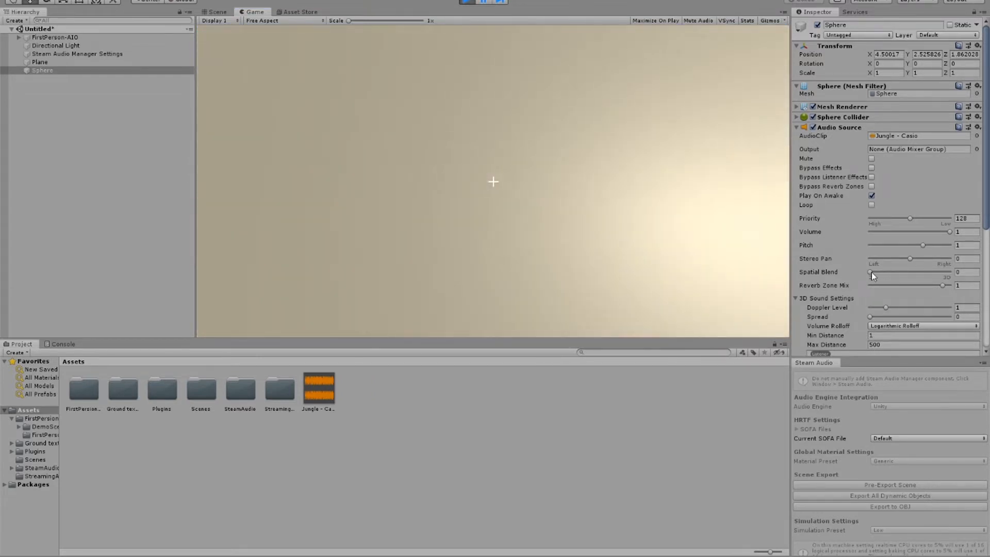
{"action": "left_click_drag", "start_coordinate": [872, 272], "coordinate": [912, 274]}
{"action": "left_click", "coordinate": [726, 240]}
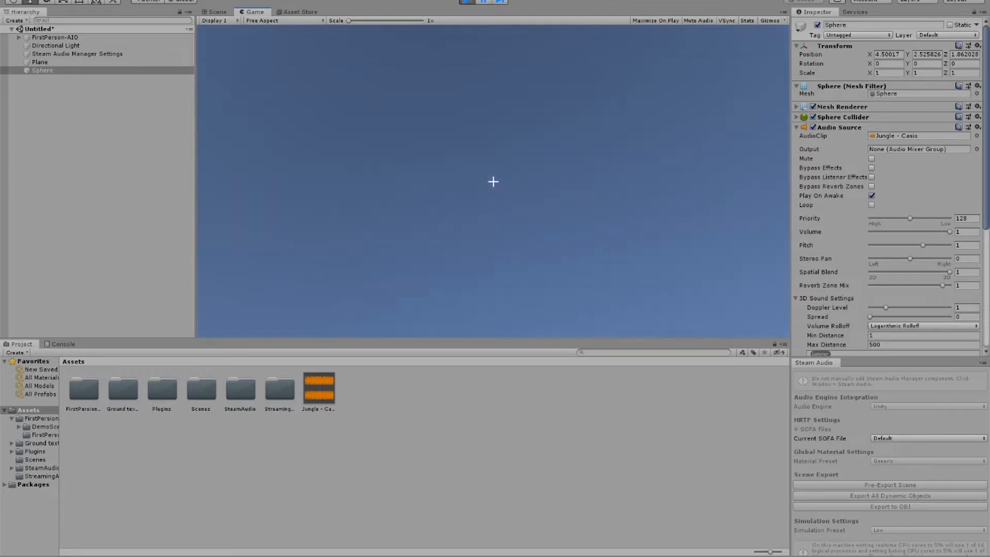
{"action": "key", "text": "ctrl+p"}
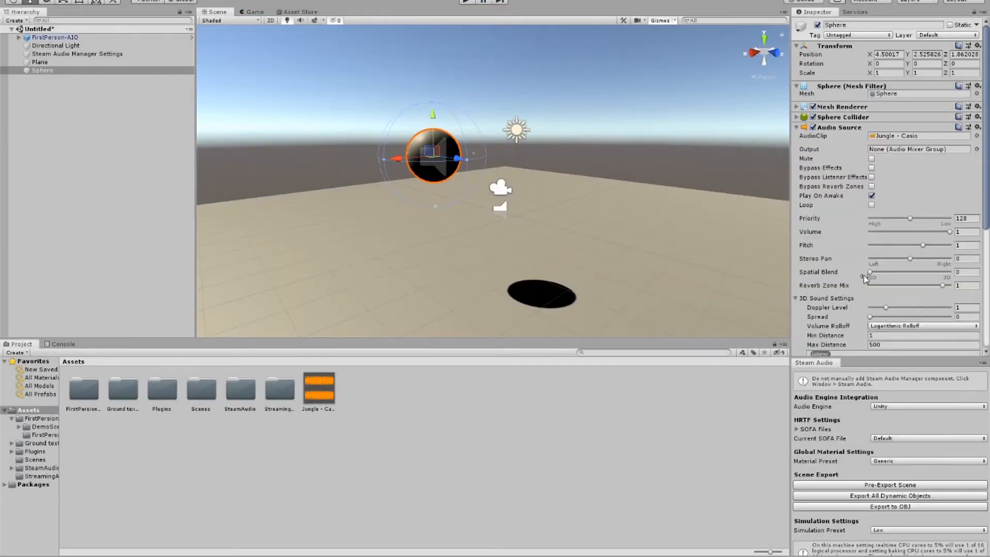
Step: Set the Spatial Blend of the sphere's Audio Source fully to 3D in edit mode
{"action": "left_click_drag", "start_coordinate": [870, 275], "coordinate": [873, 277]}
{"action": "left_click_drag", "start_coordinate": [945, 279], "coordinate": [989, 280]}
Step: Examine the placement of the sphere and the player over the plane from several angles and distances
{"action": "right_click_drag", "start_coordinate": [696, 239], "coordinate": [690, 250]}
{"action": "scroll", "coordinate": [690, 250], "scroll_direction": "down", "scroll_amount": 3}
{"action": "left_click", "coordinate": [657, 243]}
{"action": "scroll", "coordinate": [683, 238], "scroll_direction": "up", "scroll_amount": 1}
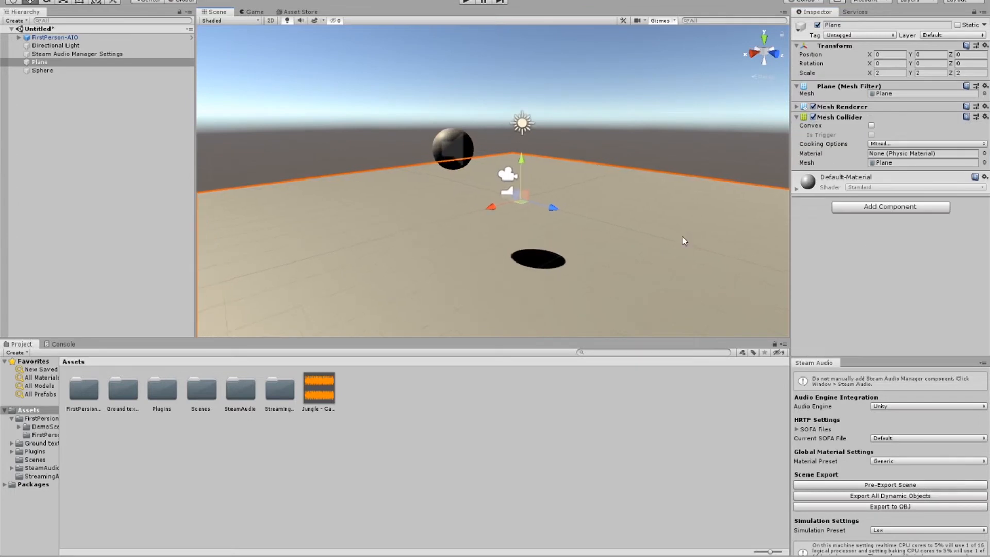
{"action": "scroll", "coordinate": [683, 237], "scroll_direction": "up", "scroll_amount": 2}
{"action": "middle_click_drag", "start_coordinate": [645, 238], "coordinate": [409, 257]}
{"action": "right_click_drag", "start_coordinate": [573, 222], "coordinate": [502, 232]}
{"action": "scroll", "coordinate": [505, 228], "scroll_direction": "up", "scroll_amount": 5}
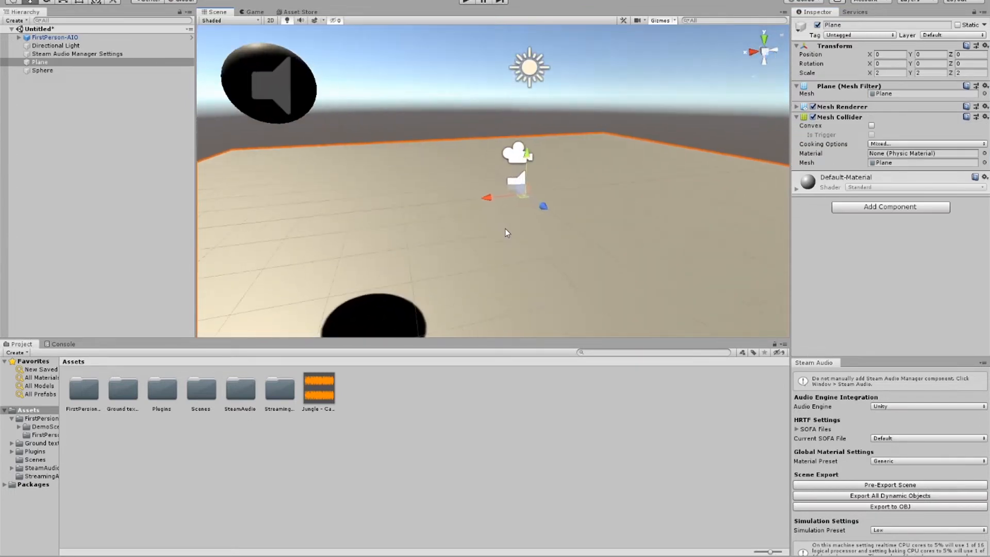
{"action": "scroll", "coordinate": [506, 228], "scroll_direction": "up", "scroll_amount": 3}
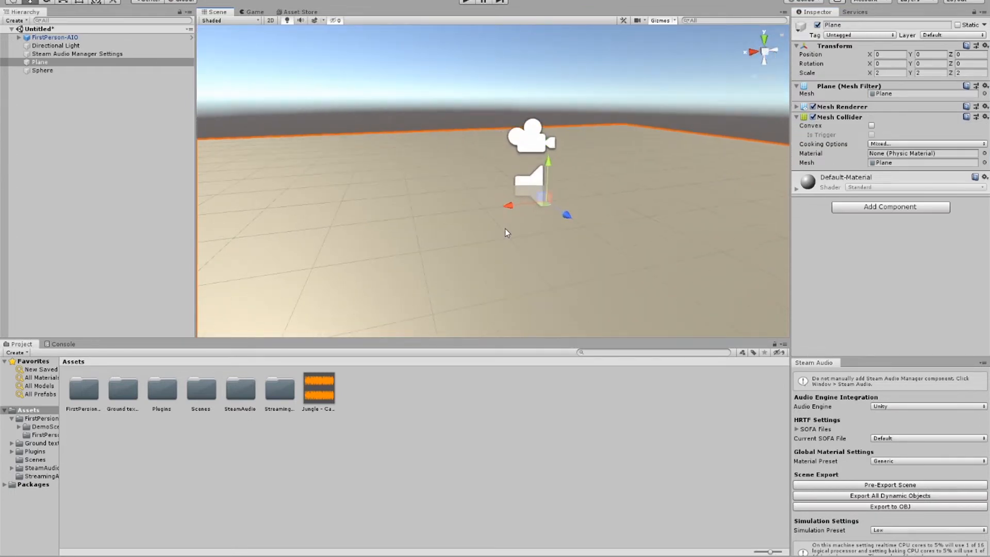
{"action": "scroll", "coordinate": [505, 228], "scroll_direction": "down", "scroll_amount": 5}
{"action": "scroll", "coordinate": [505, 228], "scroll_direction": "up", "scroll_amount": 2}
{"action": "scroll", "coordinate": [503, 228], "scroll_direction": "up", "scroll_amount": 3}
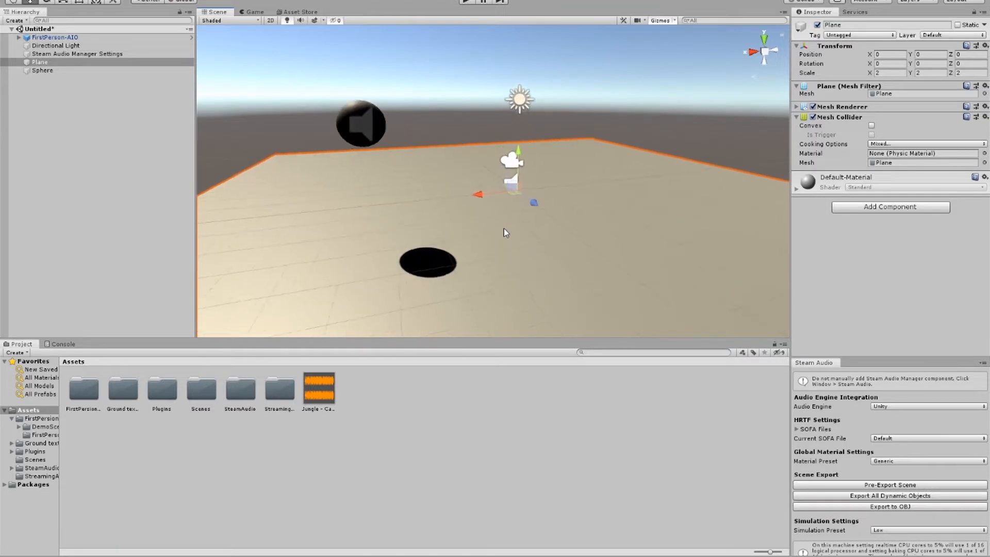
{"action": "scroll", "coordinate": [502, 237], "scroll_direction": "down", "scroll_amount": 3}
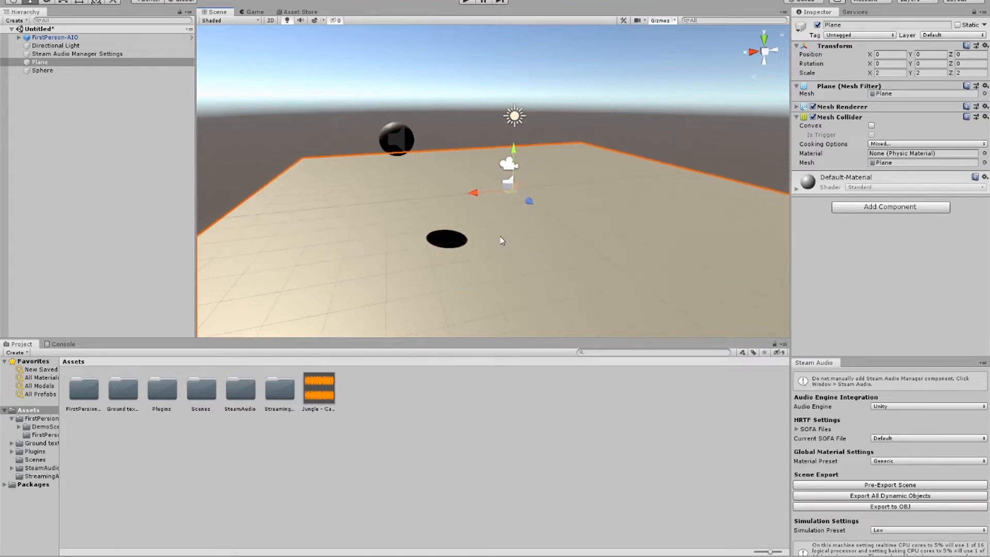
Step: Add a 3D cube to the scene and stretch its Y scale to about 4.97
{"action": "left_click", "coordinate": [14, 20]}
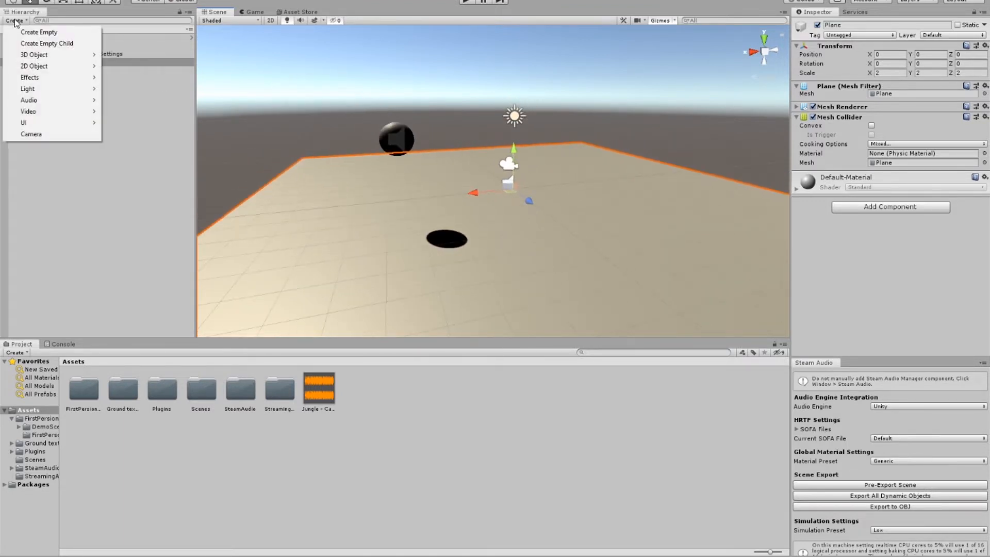
{"action": "mouse_move", "coordinate": [49, 57]}
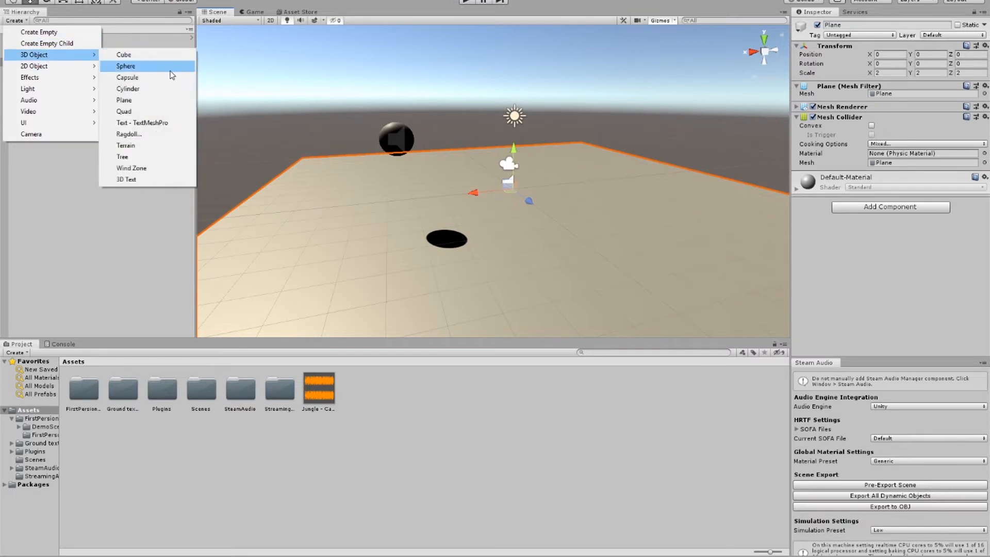
{"action": "left_click", "coordinate": [122, 55]}
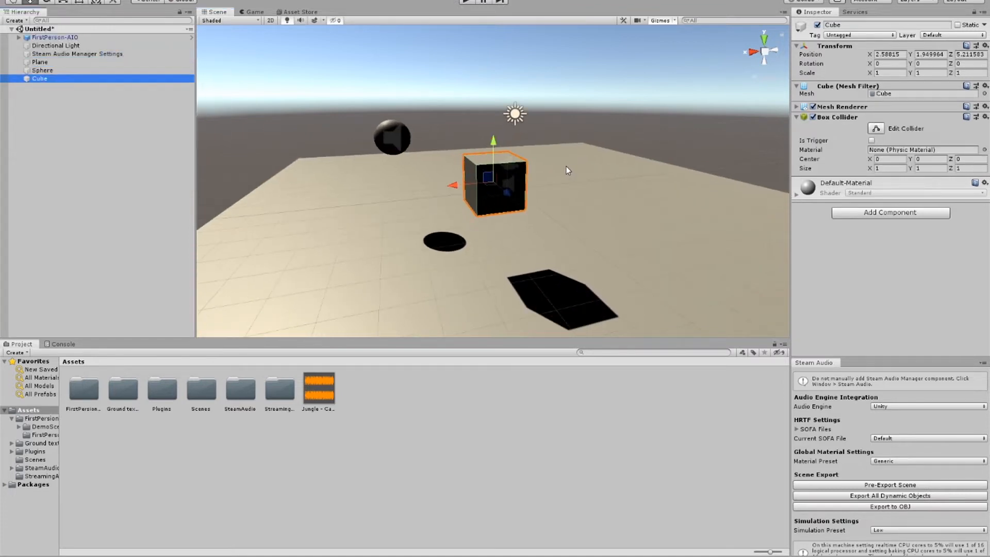
{"action": "key", "text": "r"}
{"action": "left_click_drag", "start_coordinate": [494, 141], "coordinate": [482, 10]}
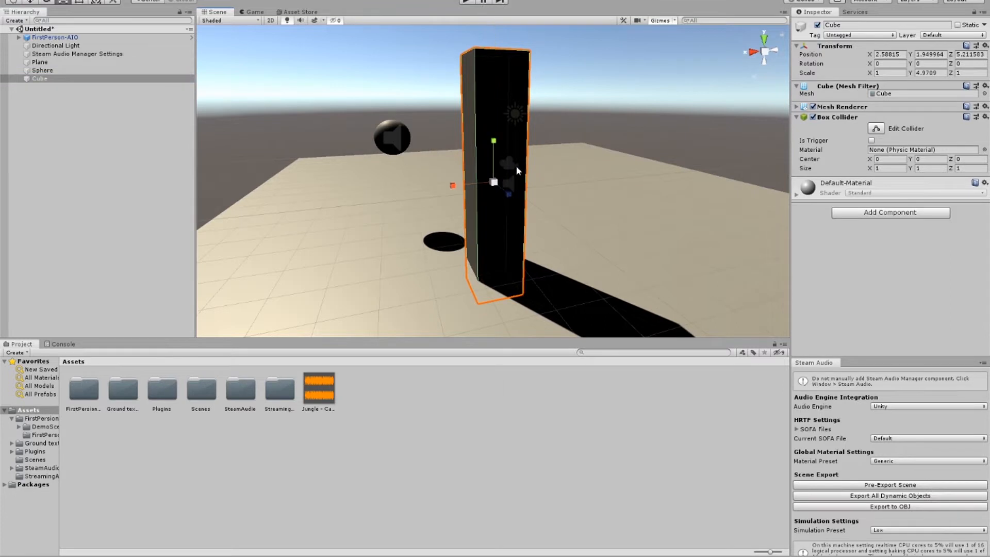
Step: Widen the cube into a wall with a Z scale of about 7.15 and move it to X 0.94
{"action": "left_click_drag", "start_coordinate": [509, 194], "coordinate": [562, 275]}
{"action": "middle_click_drag", "start_coordinate": [565, 263], "coordinate": [479, 251]}
{"action": "left_click_drag", "start_coordinate": [382, 190], "coordinate": [451, 193]}
Step: Move the first-person player along X away from the wall
{"action": "middle_click_drag", "start_coordinate": [450, 193], "coordinate": [319, 210]}
{"action": "left_click", "coordinate": [359, 178]}
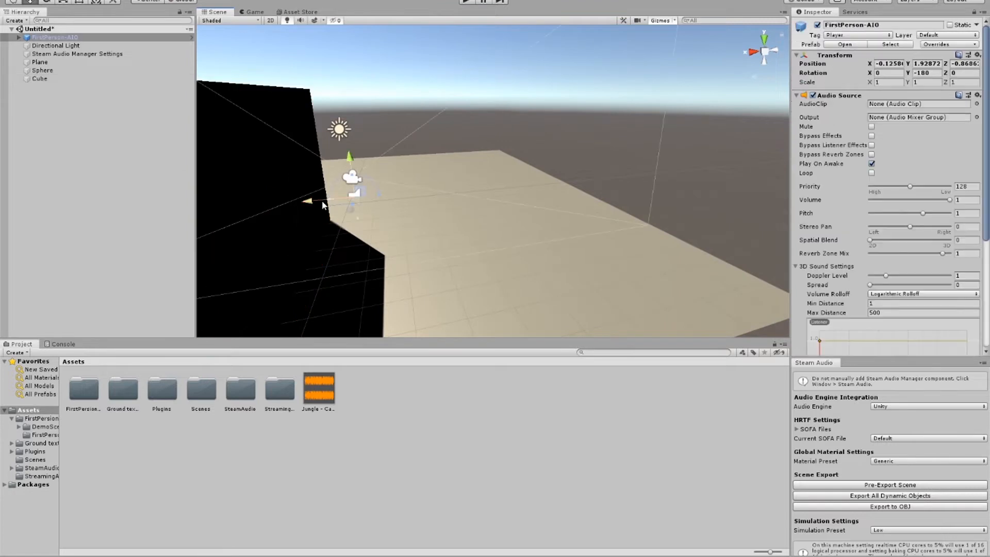
{"action": "left_click_drag", "start_coordinate": [322, 205], "coordinate": [473, 197]}
Step: Move the cube wall along Z toward the middle of the plane, between the sphere and the player
{"action": "left_click", "coordinate": [251, 214]}
{"action": "middle_click_drag", "start_coordinate": [251, 216], "coordinate": [508, 162]}
{"action": "right_click_drag", "start_coordinate": [508, 162], "coordinate": [455, 189]}
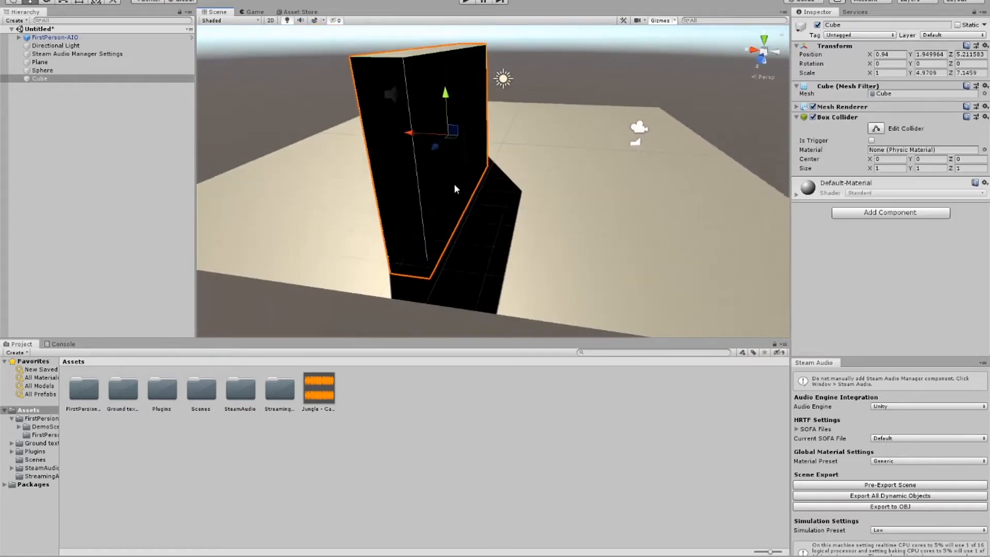
{"action": "scroll", "coordinate": [454, 185], "scroll_direction": "down", "scroll_amount": 3}
{"action": "left_click_drag", "start_coordinate": [444, 148], "coordinate": [503, 125]}
Step: Rotate the directional light to about X 117.6, Y -94.0, Z -58.8
{"action": "left_click", "coordinate": [502, 91]}
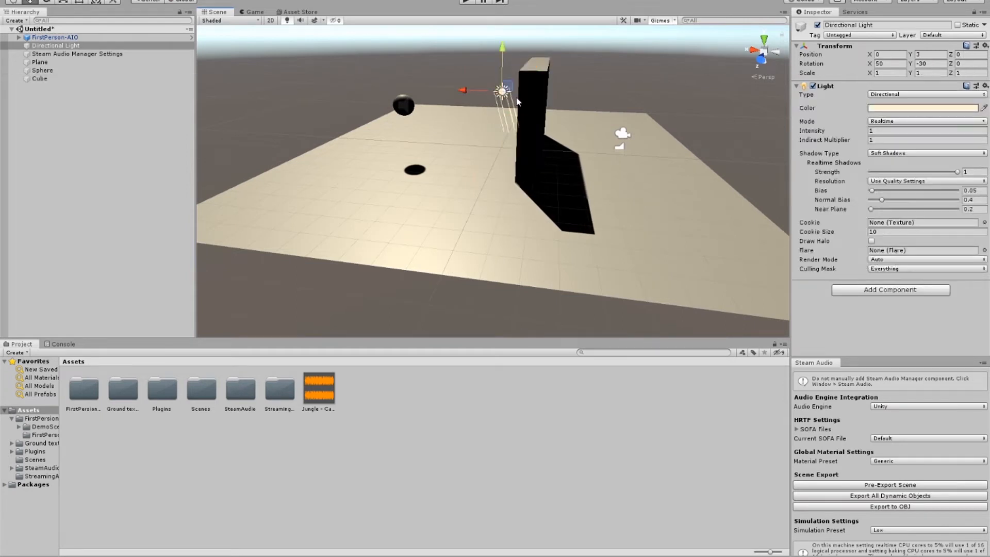
{"action": "key", "text": "e"}
{"action": "left_click_drag", "start_coordinate": [534, 88], "coordinate": [492, 118]}
{"action": "middle_click_drag", "start_coordinate": [593, 156], "coordinate": [293, 188]}
{"action": "right_click_drag", "start_coordinate": [293, 188], "coordinate": [336, 152]}
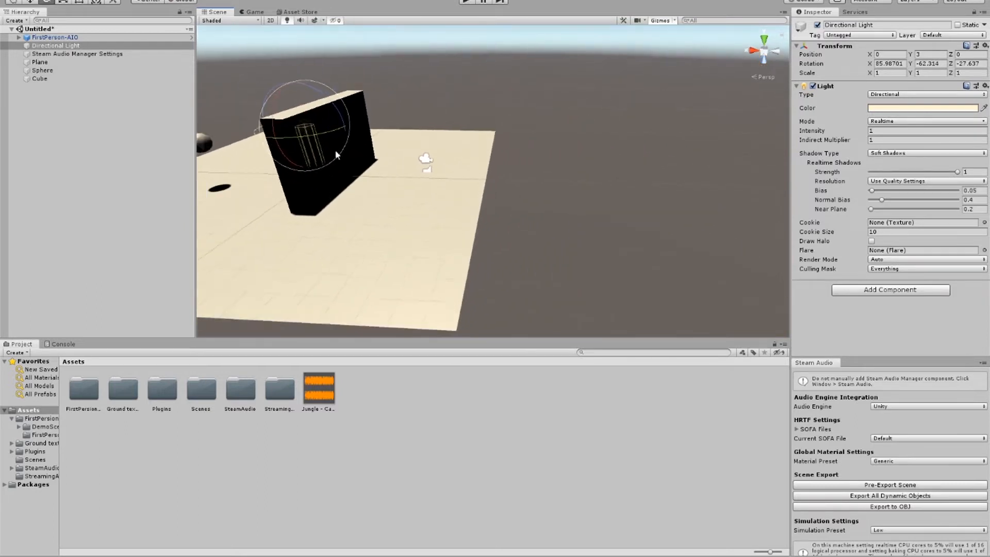
{"action": "left_click_drag", "start_coordinate": [339, 114], "coordinate": [384, 143]}
{"action": "middle_click_drag", "start_coordinate": [502, 141], "coordinate": [727, 138]}
Step: Duplicate the directional light and turn the copy to a Y rotation of about 116.5 to light the wall's dark side
{"action": "key", "text": "ctrl+d"}
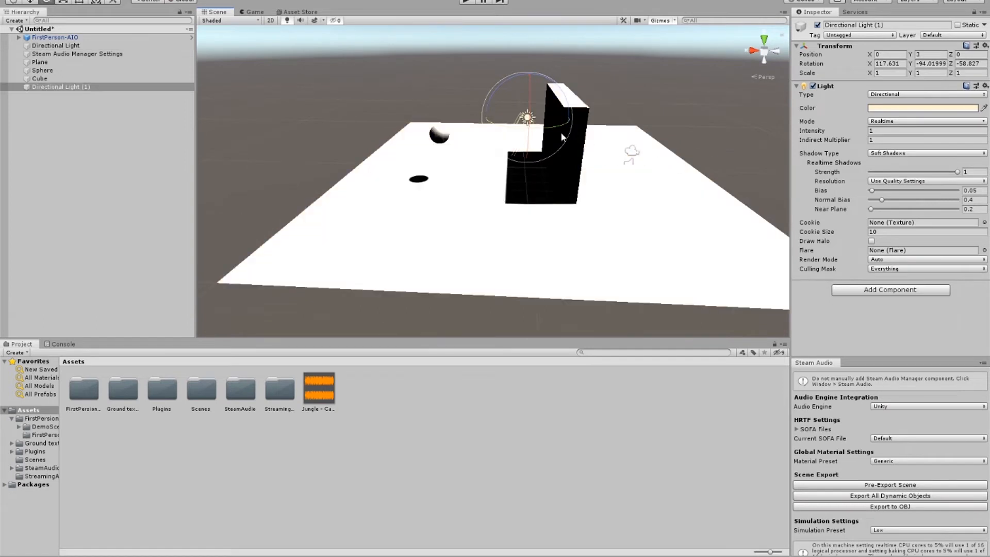
{"action": "left_click_drag", "start_coordinate": [555, 125], "coordinate": [330, 182]}
{"action": "scroll", "coordinate": [523, 261], "scroll_direction": "up", "scroll_amount": 2}
{"action": "right_click_drag", "start_coordinate": [524, 257], "coordinate": [503, 203]}
{"action": "middle_click_drag", "start_coordinate": [535, 204], "coordinate": [281, 153]}
{"action": "key", "text": "w"}
Step: Run the scene, walk the player around the wall and toward the sphere to compare the sound, and stop play mode
{"action": "left_click", "coordinate": [464, 2]}
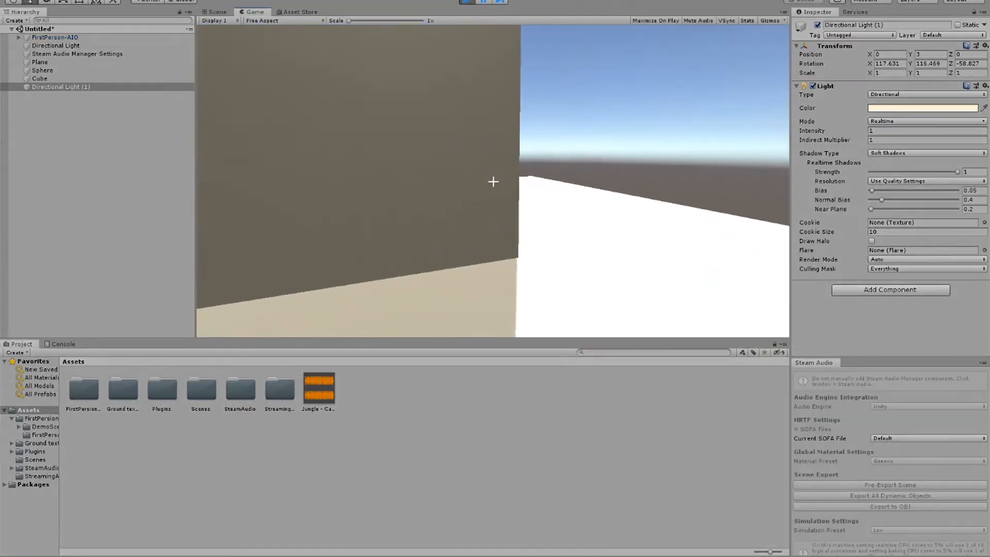
{"action": "key", "text": "d"}
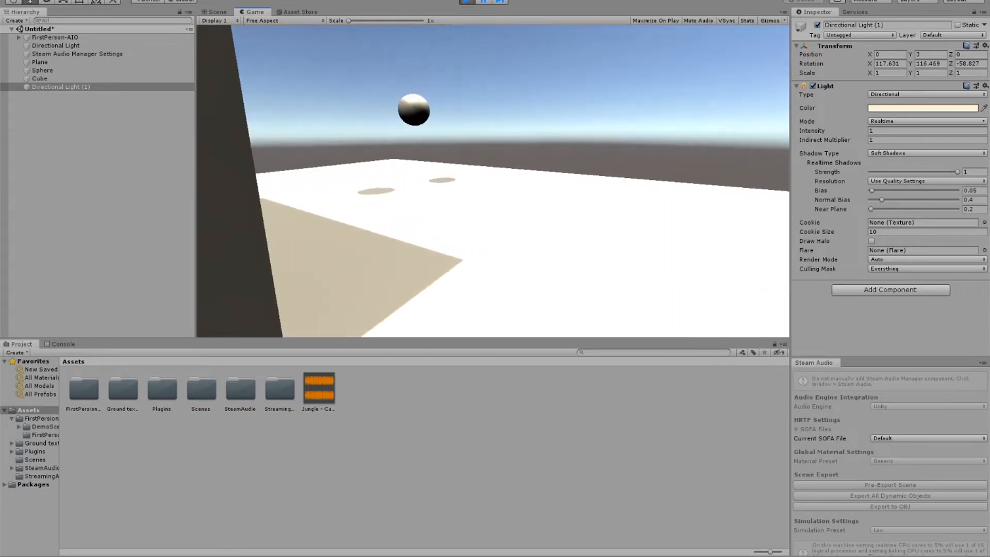
{"action": "key", "text": "w"}
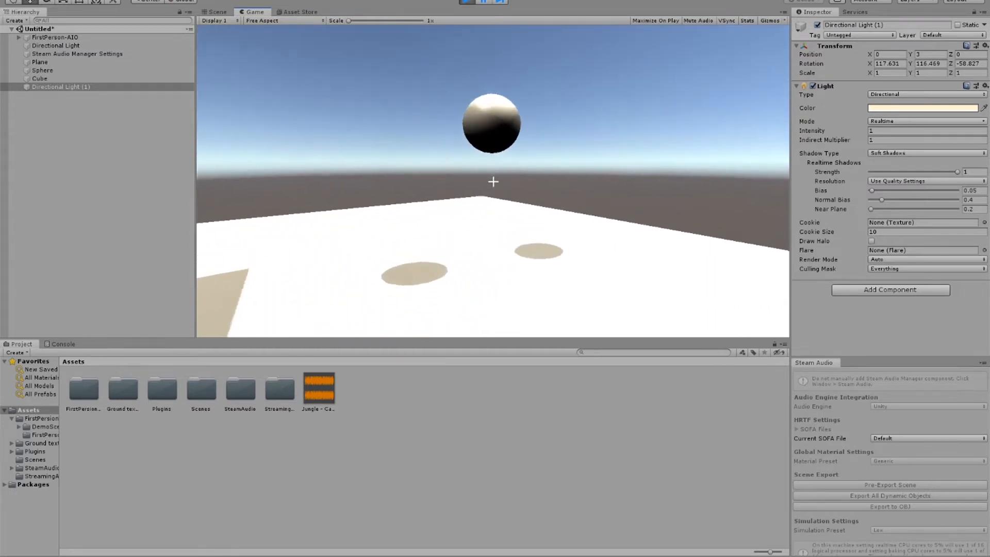
{"action": "key", "text": "shift+w"}
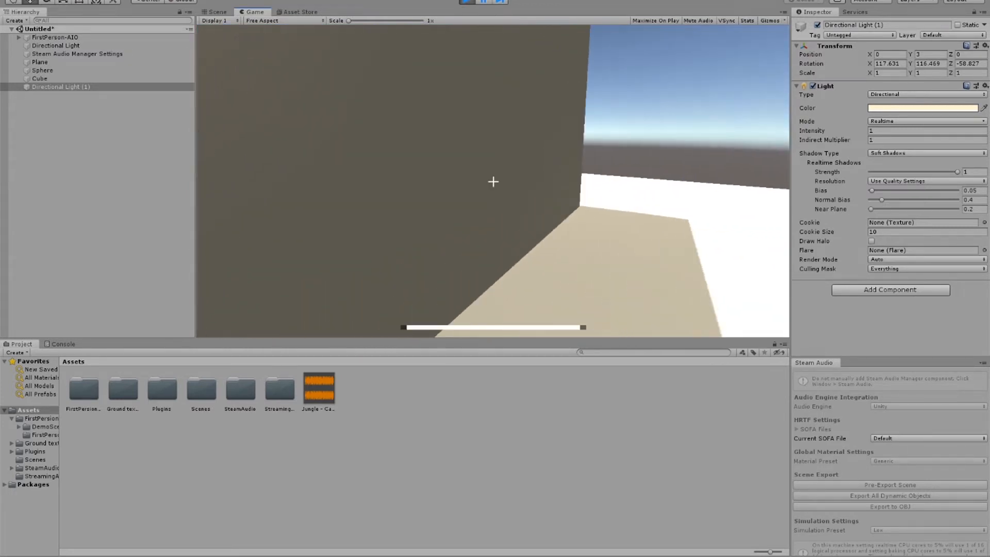
{"action": "key", "text": "w"}
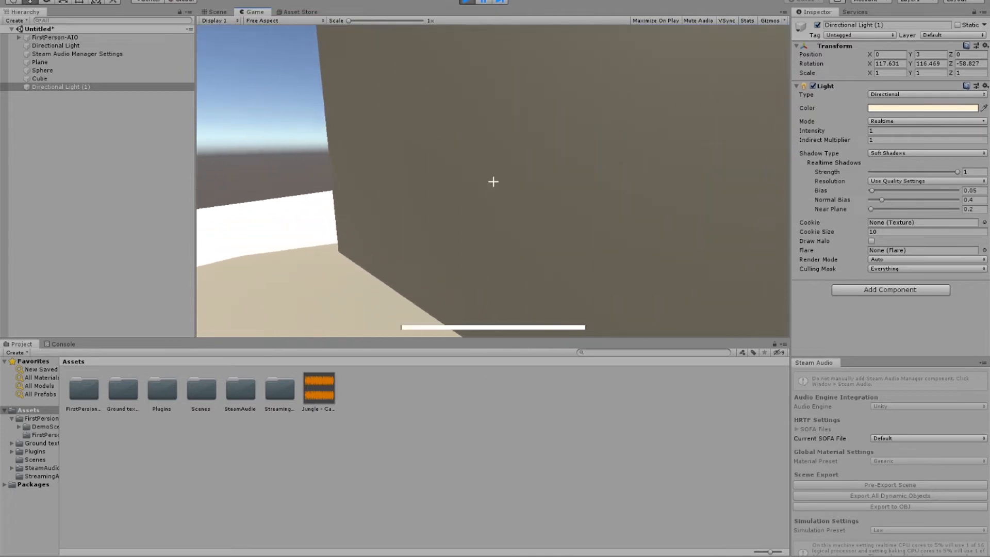
{"action": "key", "text": "a"}
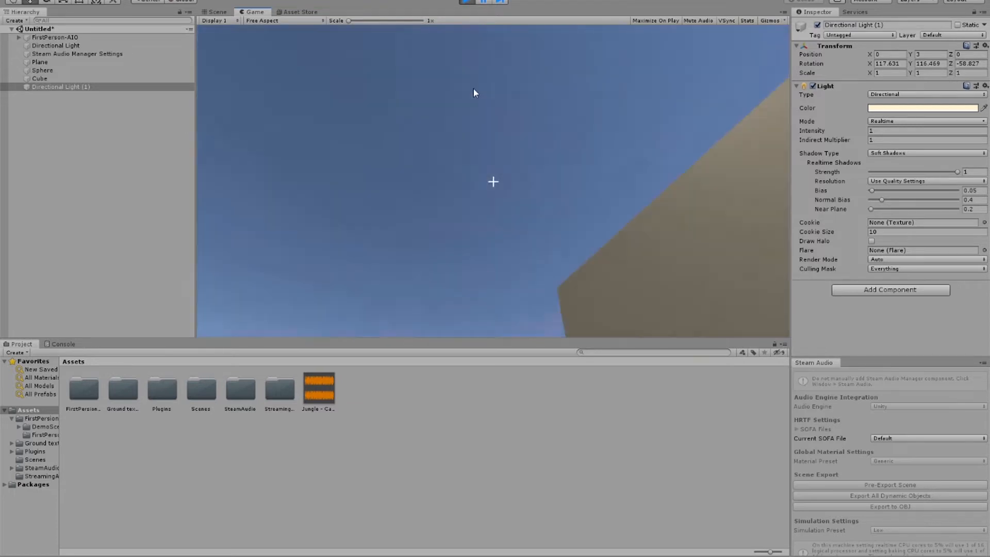
{"action": "key", "text": "ctrl+p"}
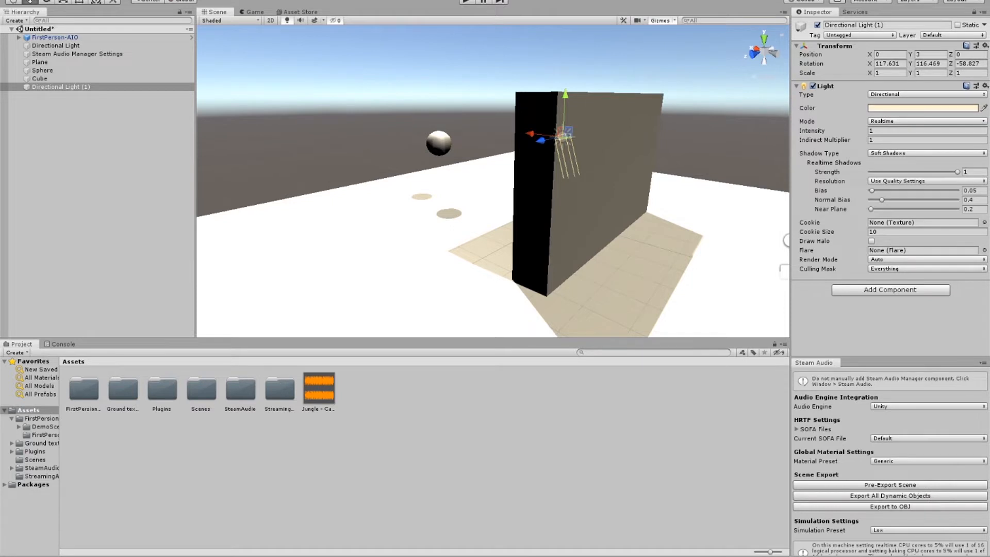
Step: Set the system's audio volume to 77
{"action": "left_click", "coordinate": [904, 556]}
{"action": "left_click_drag", "start_coordinate": [904, 552], "coordinate": [929, 553]}
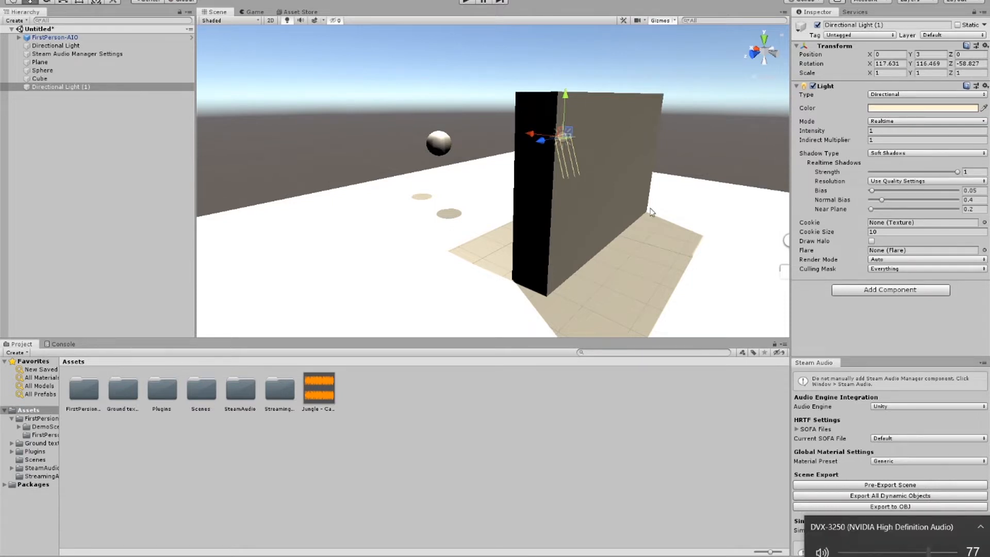
{"action": "scroll", "coordinate": [676, 199], "scroll_direction": "up", "scroll_amount": 1}
{"action": "scroll", "coordinate": [671, 199], "scroll_direction": "down", "scroll_amount": 4}
{"action": "scroll", "coordinate": [613, 191], "scroll_direction": "up", "scroll_amount": 5}
{"action": "right_click_drag", "start_coordinate": [614, 191], "coordinate": [664, 217]}
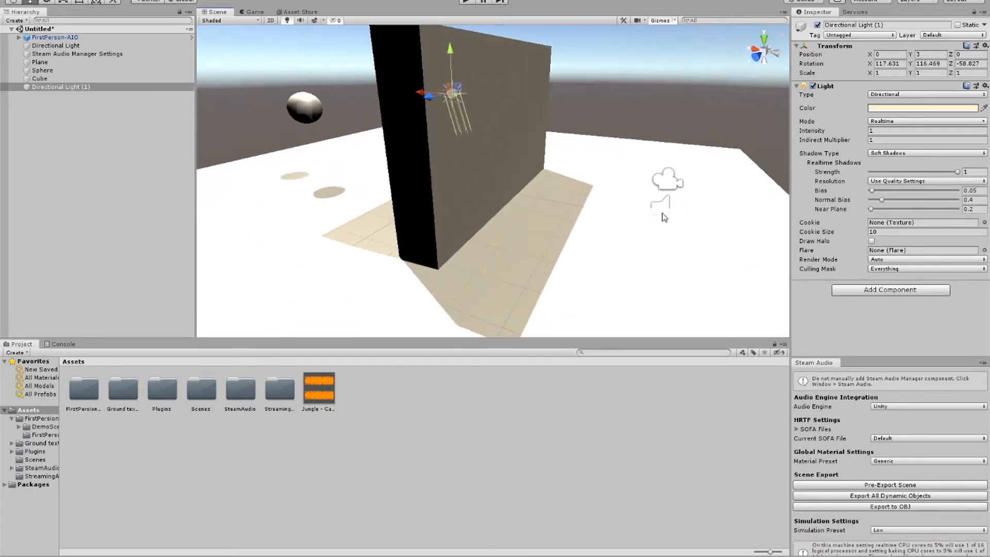
{"action": "scroll", "coordinate": [513, 198], "scroll_direction": "down", "scroll_amount": 6}
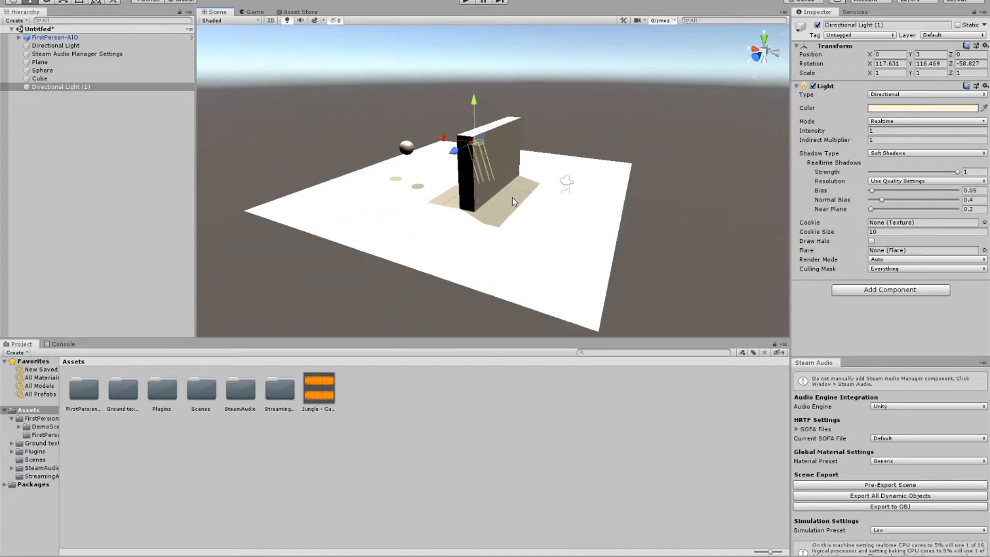
{"action": "scroll", "coordinate": [512, 197], "scroll_direction": "up", "scroll_amount": 5}
{"action": "middle_click_drag", "start_coordinate": [509, 181], "coordinate": [420, 215]}
{"action": "mouse_move", "coordinate": [420, 214]}
{"action": "right_mouse_down"}
{"action": "mouse_move", "coordinate": [455, 221]}
{"action": "mouse_move", "coordinate": [438, 215]}
{"action": "right_mouse_up"}
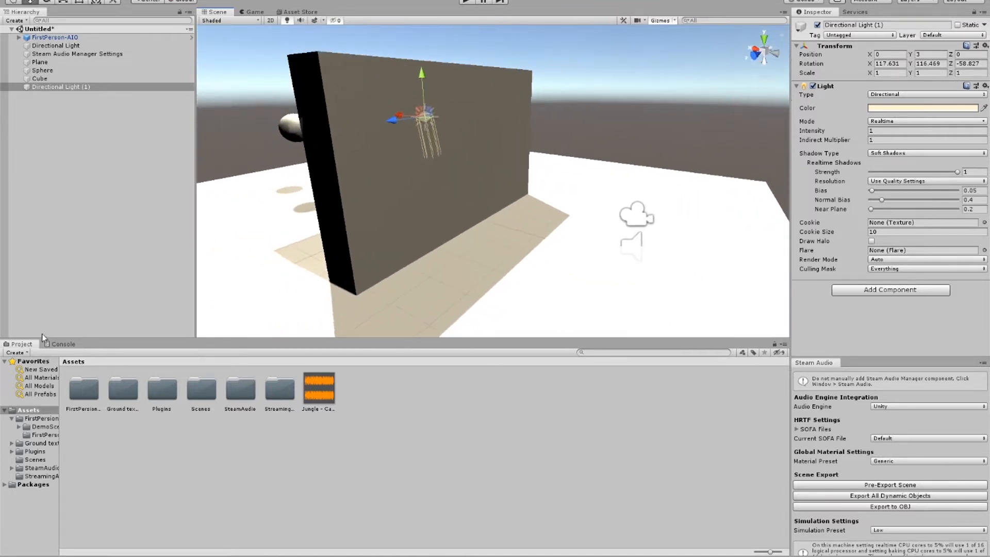
{"action": "left_click", "coordinate": [44, 410]}
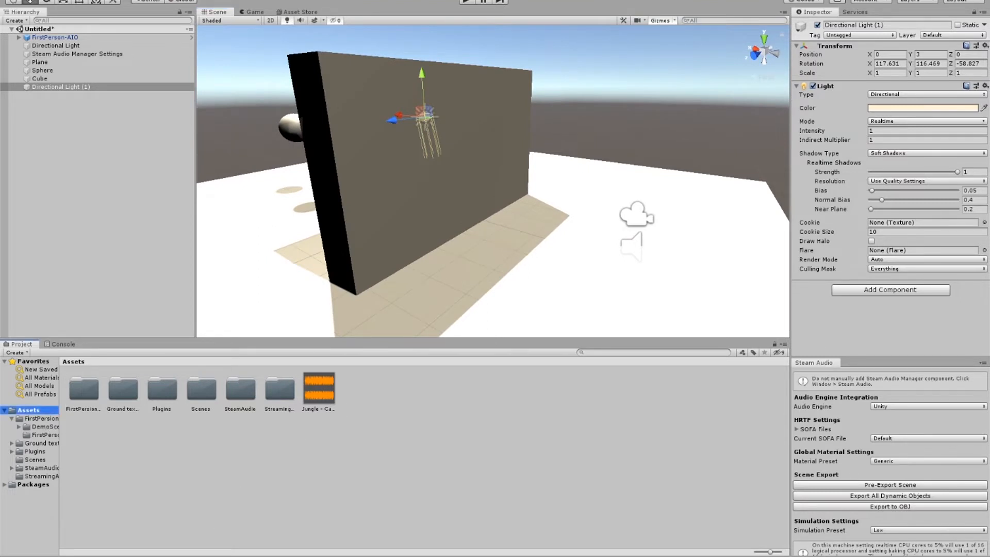
Step: Switch to the web browser, search for "steamaudio" in a new tab and open the Steam Audio site's downloads page
{"action": "left_click", "coordinate": [200, 556]}
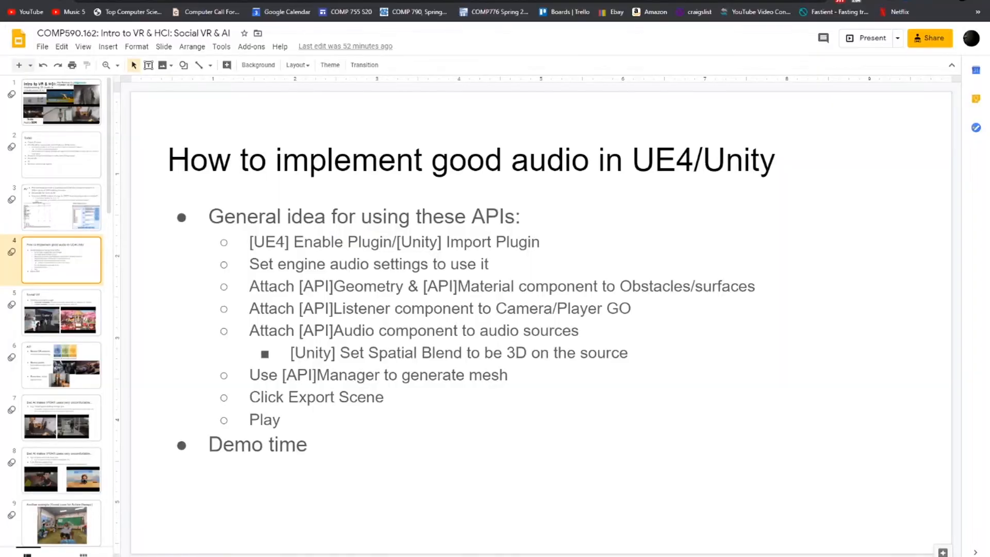
{"action": "key", "text": "ctrl+t"}
{"action": "type", "text": "steamaudio"}
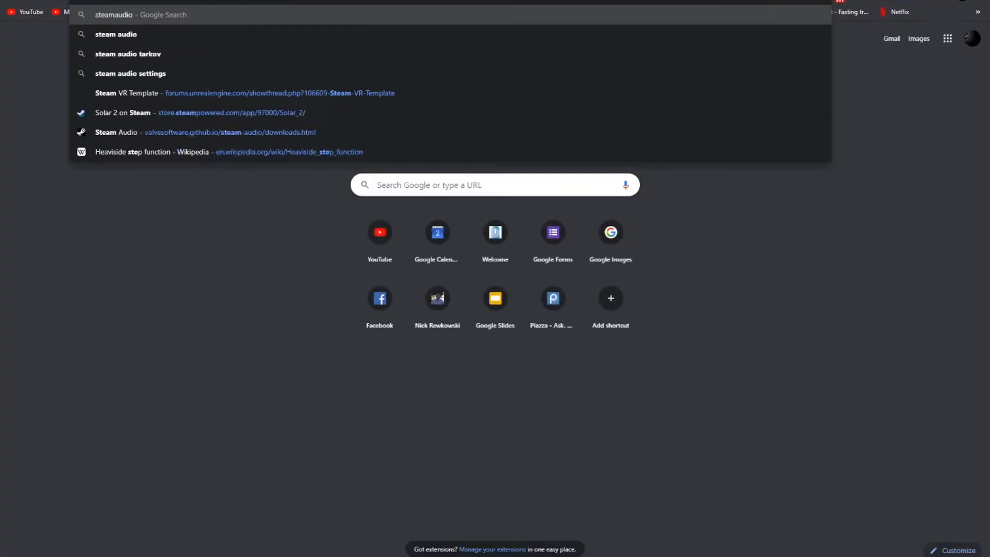
{"action": "key", "text": "Return"}
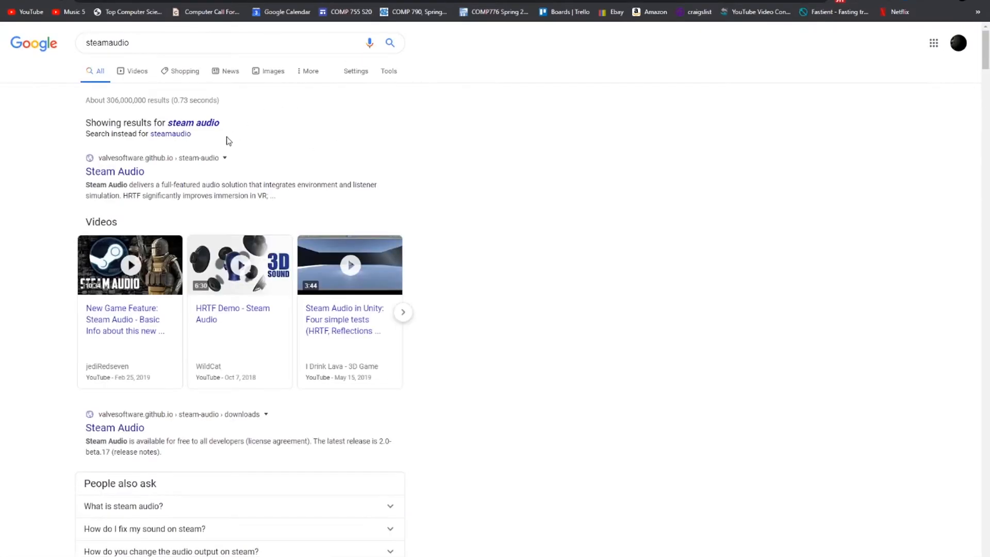
{"action": "left_click", "coordinate": [137, 171]}
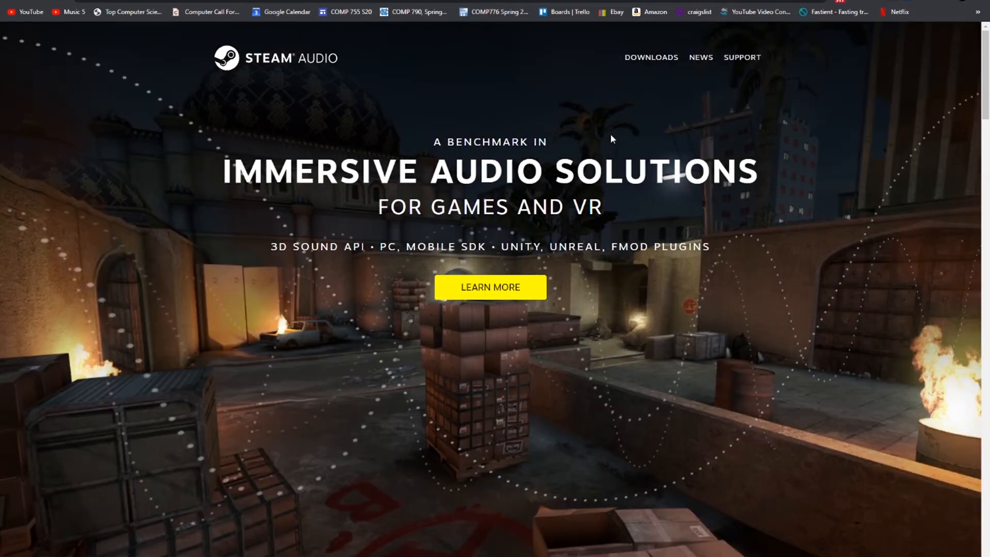
{"action": "left_click", "coordinate": [641, 65]}
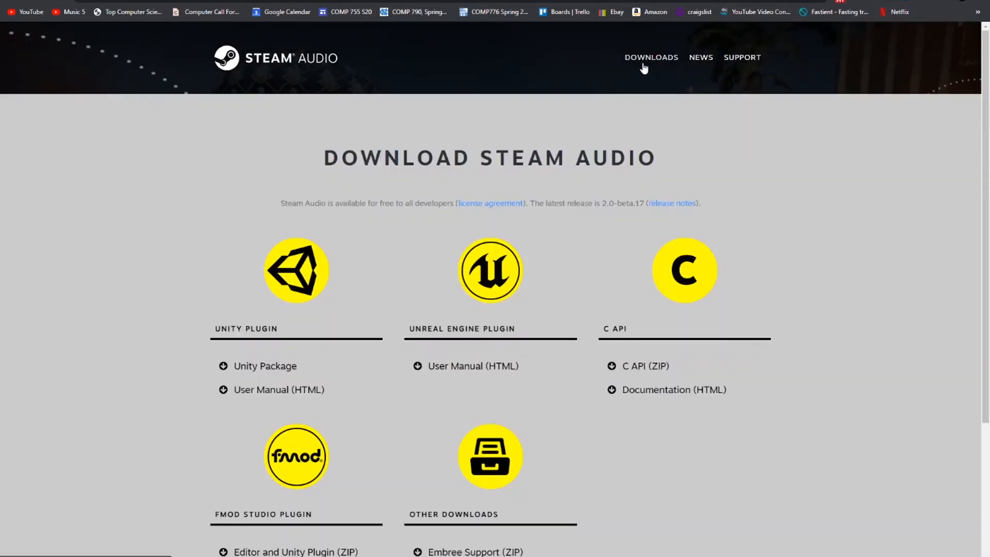
{"action": "scroll", "coordinate": [240, 216], "scroll_direction": "down", "scroll_amount": 2}
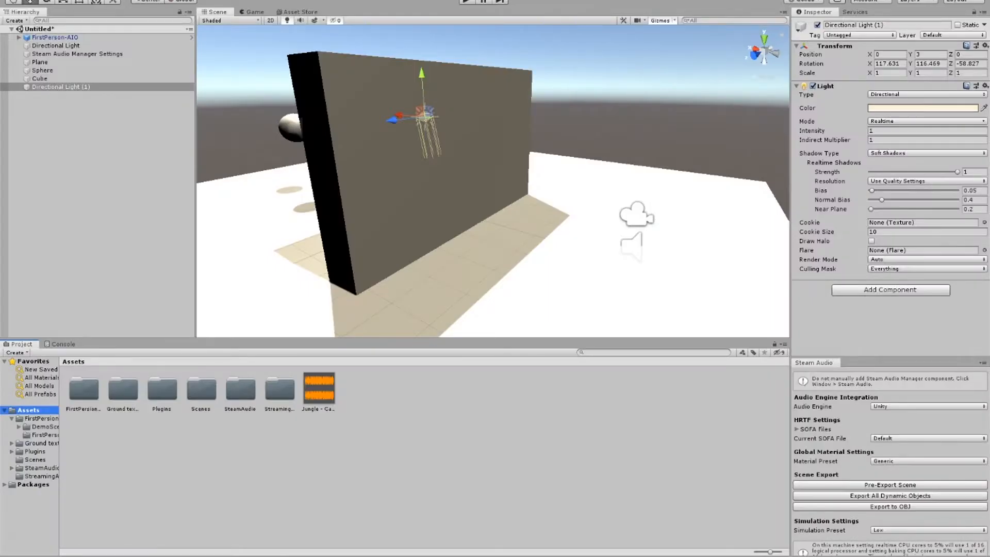
Step: Browse the Downloads and Desktop folders in File Explorer for the Steam Audio package, and put the window away
{"action": "key", "text": "super+e"}
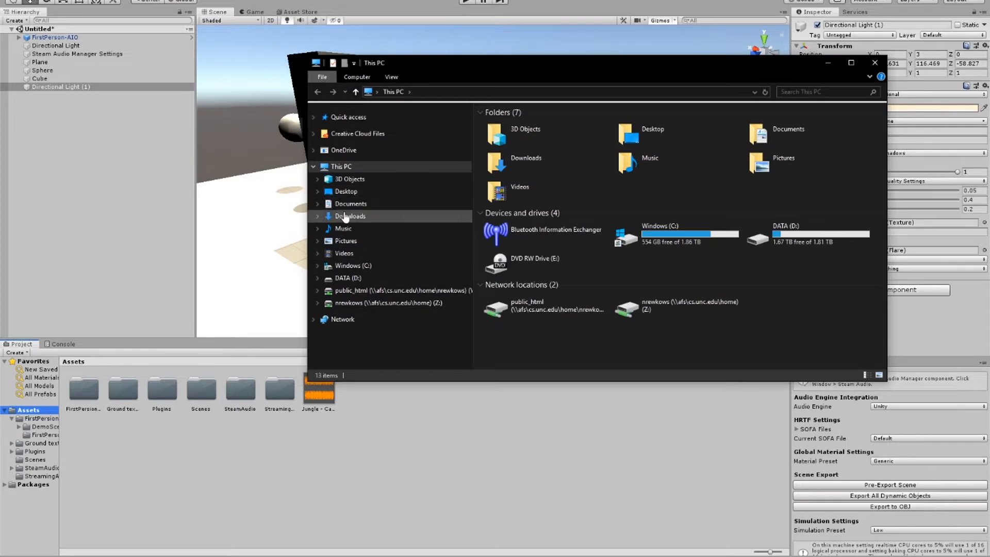
{"action": "left_click", "coordinate": [350, 216]}
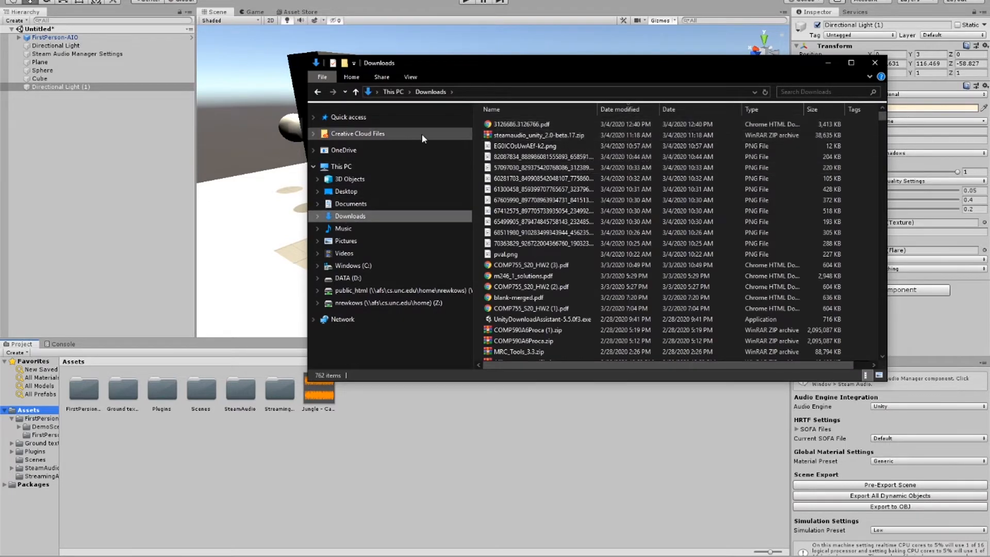
{"action": "left_click", "coordinate": [380, 190]}
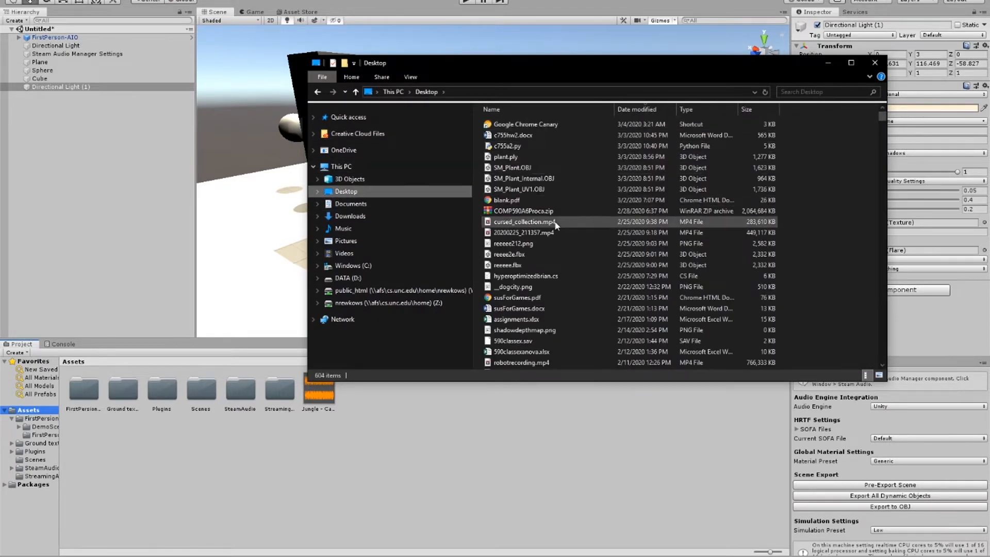
{"action": "left_click", "coordinate": [827, 64]}
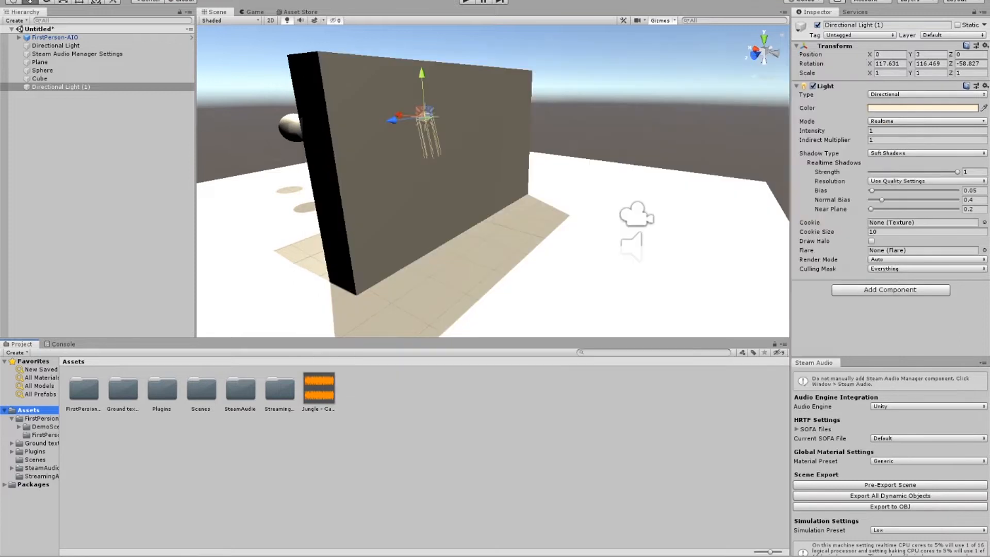
Step: Try importing SteamAudio.unitypackage from the Desktop as a custom package
{"action": "left_click", "coordinate": [24, 1]}
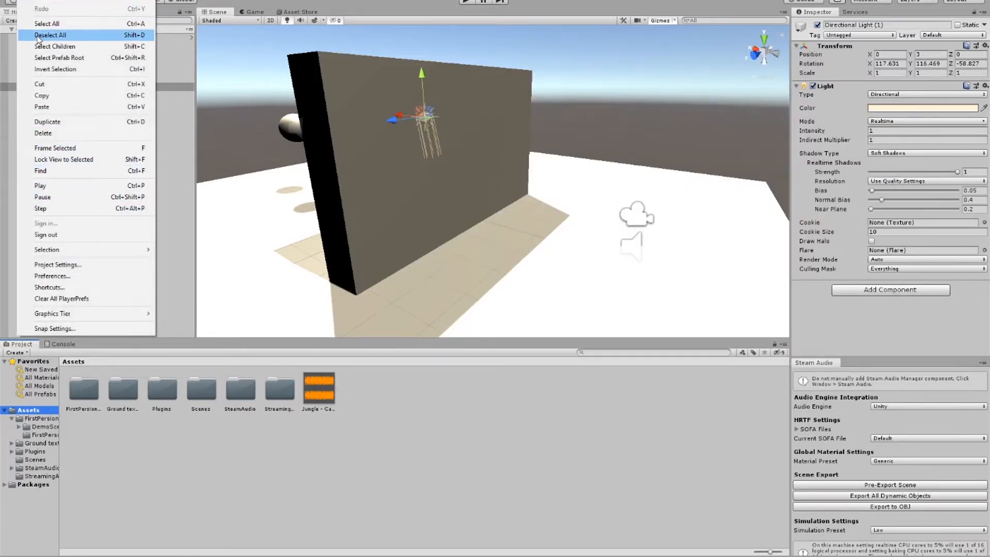
{"action": "mouse_move", "coordinate": [44, 0]}
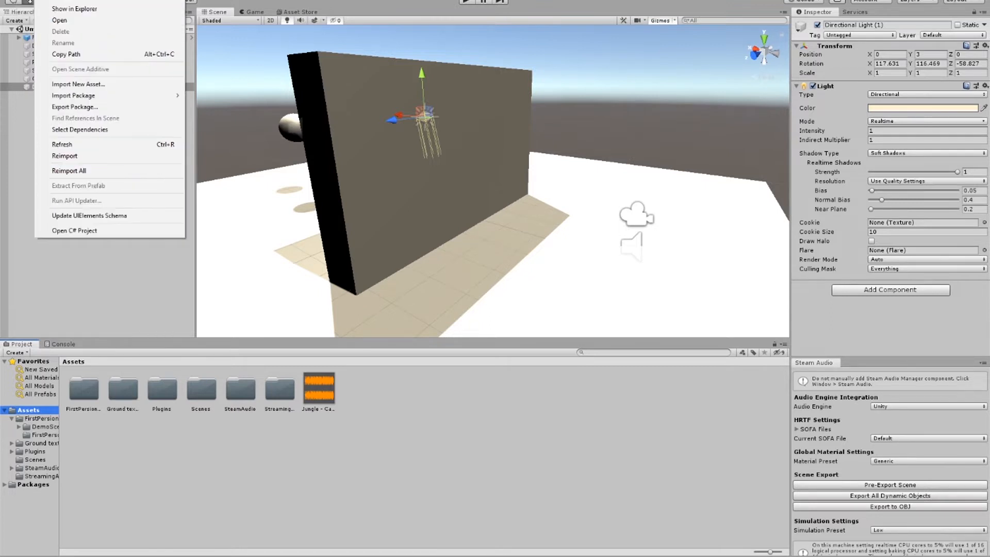
{"action": "mouse_move", "coordinate": [113, 97]}
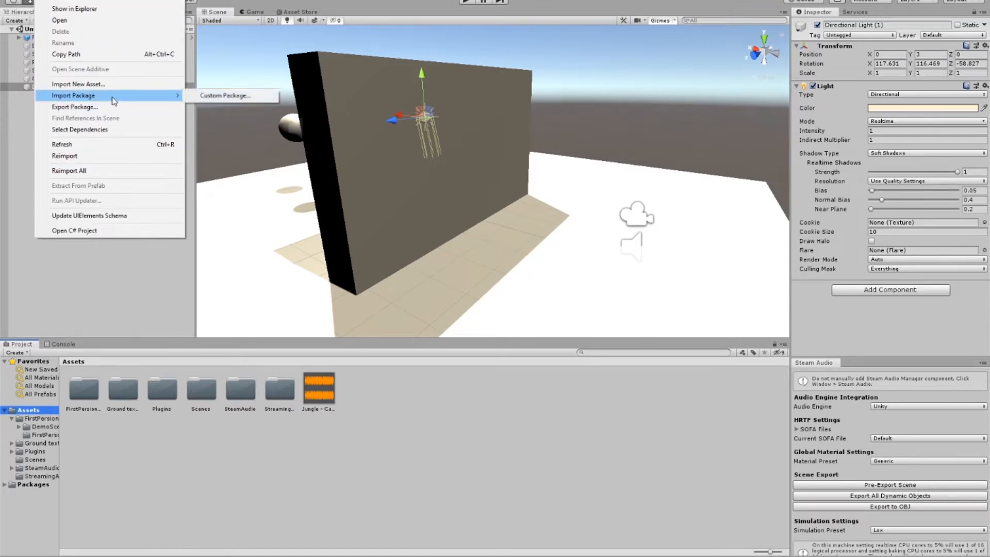
{"action": "left_click", "coordinate": [199, 98]}
{"action": "scroll", "coordinate": [137, 87], "scroll_direction": "down", "scroll_amount": 5}
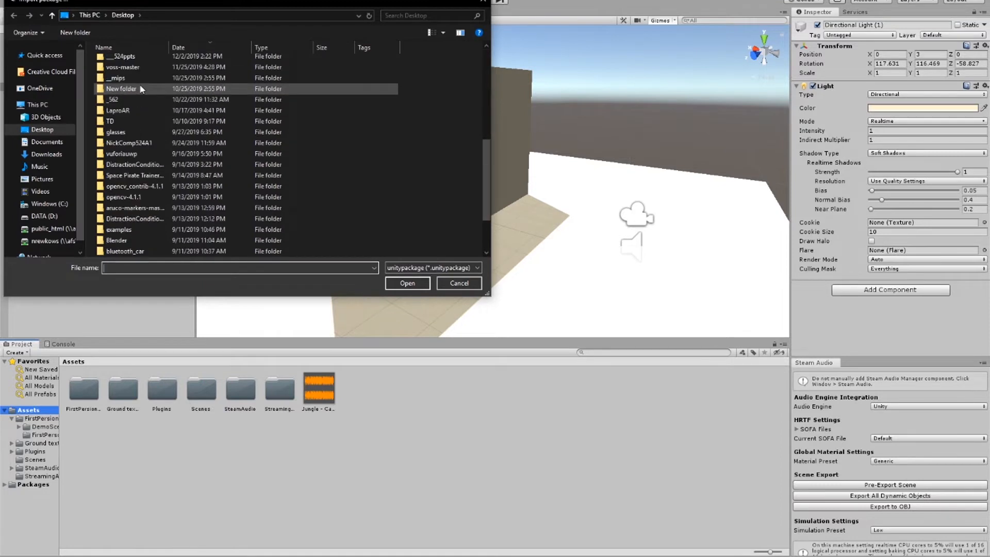
{"action": "left_click", "coordinate": [141, 252]}
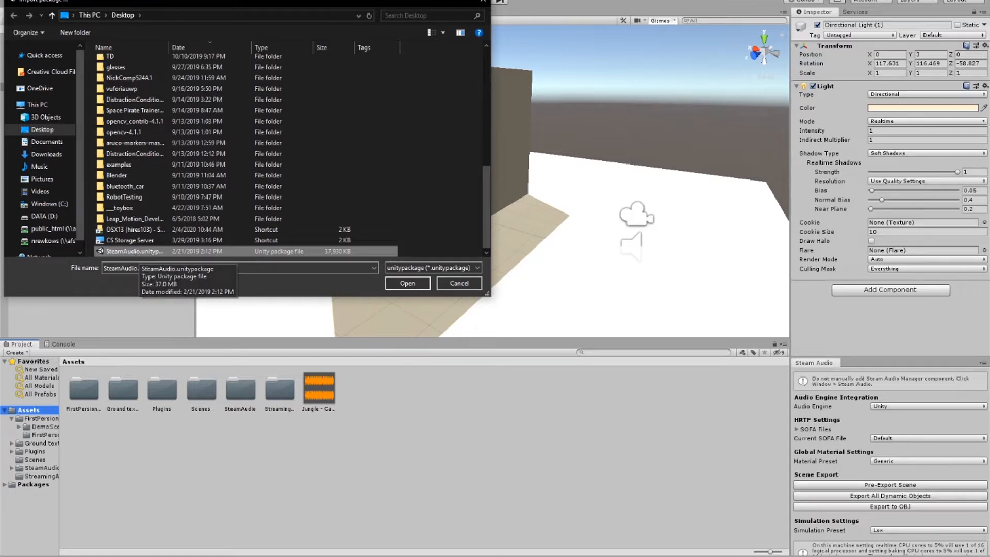
{"action": "left_click", "coordinate": [483, 2]}
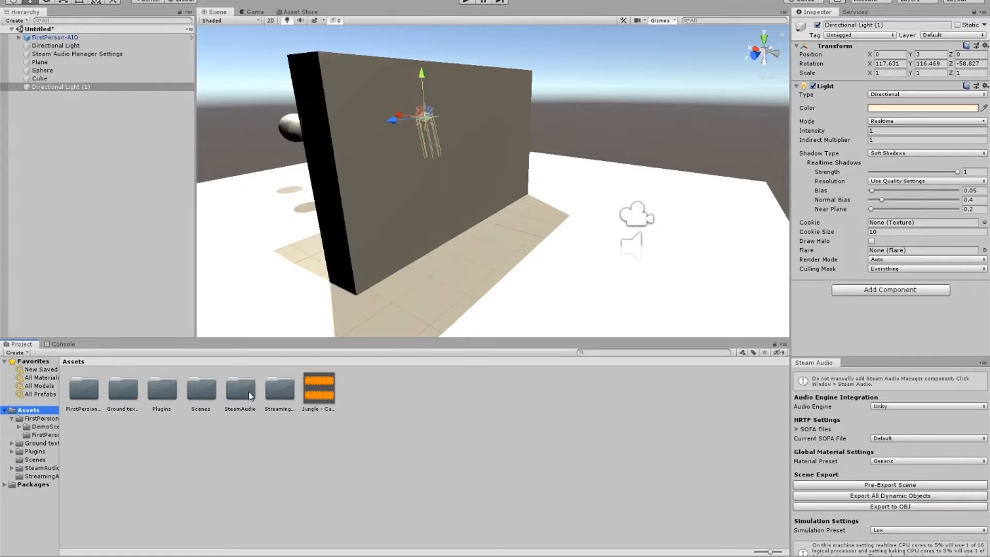
{"action": "right_click_drag", "start_coordinate": [395, 167], "coordinate": [389, 170]}
{"action": "scroll", "coordinate": [388, 169], "scroll_direction": "down", "scroll_amount": 3}
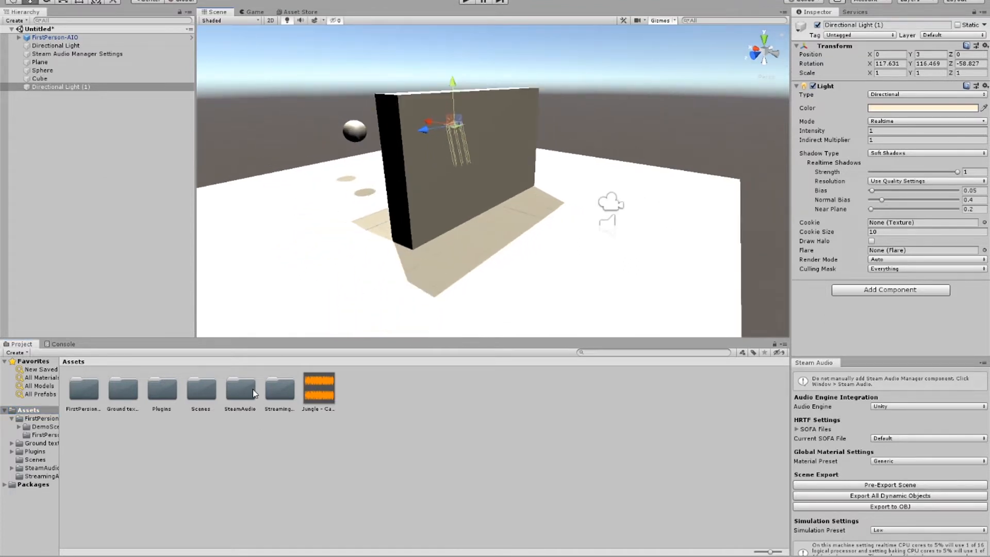
{"action": "scroll", "coordinate": [658, 163], "scroll_direction": "up", "scroll_amount": 3}
{"action": "right_click_drag", "start_coordinate": [658, 164], "coordinate": [624, 150]}
{"action": "scroll", "coordinate": [623, 149], "scroll_direction": "down", "scroll_amount": 2}
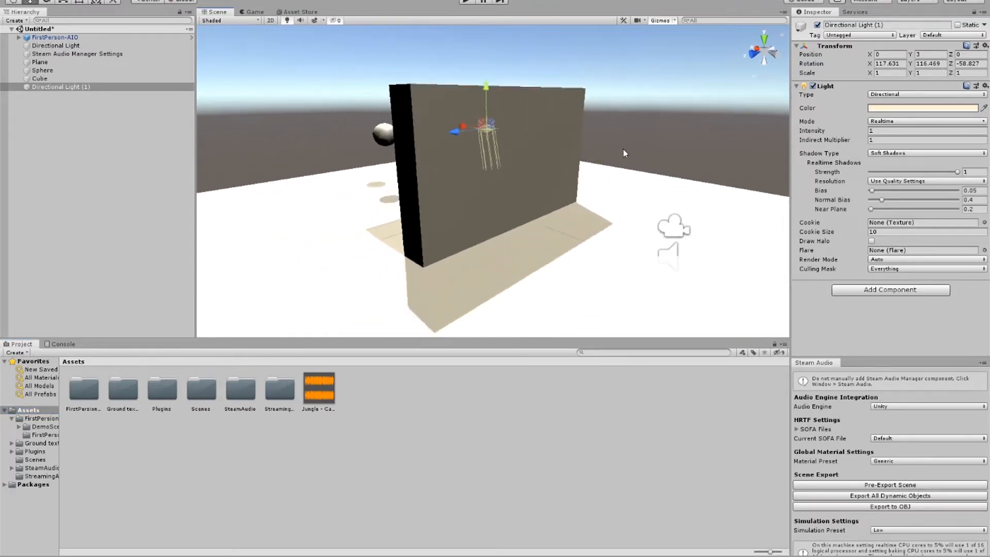
{"action": "scroll", "coordinate": [623, 150], "scroll_direction": "down", "scroll_amount": 3}
Step: Set the Spatializer Plugin in the project's audio settings to Steam Audio Spatializer and close the settings
{"action": "left_click", "coordinate": [24, 0]}
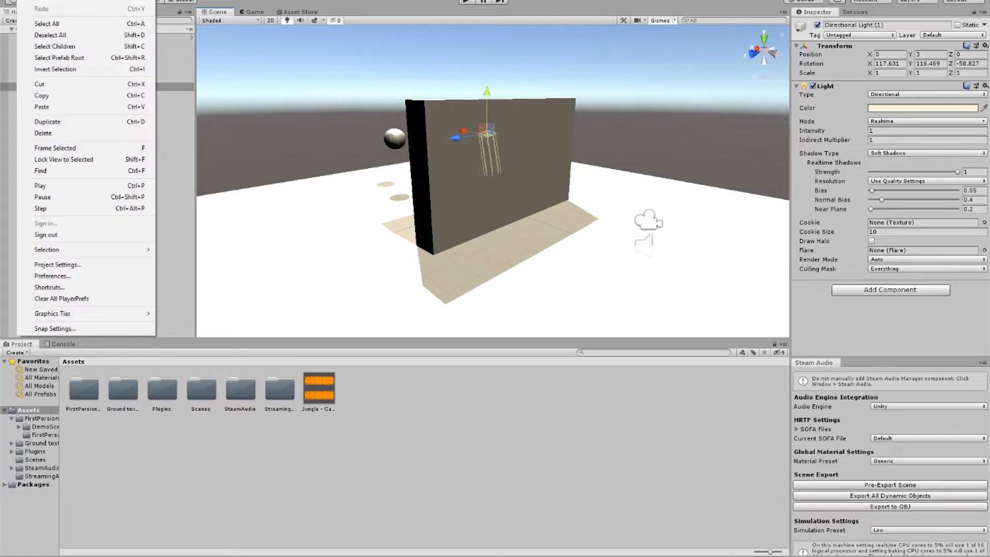
{"action": "left_click", "coordinate": [75, 265]}
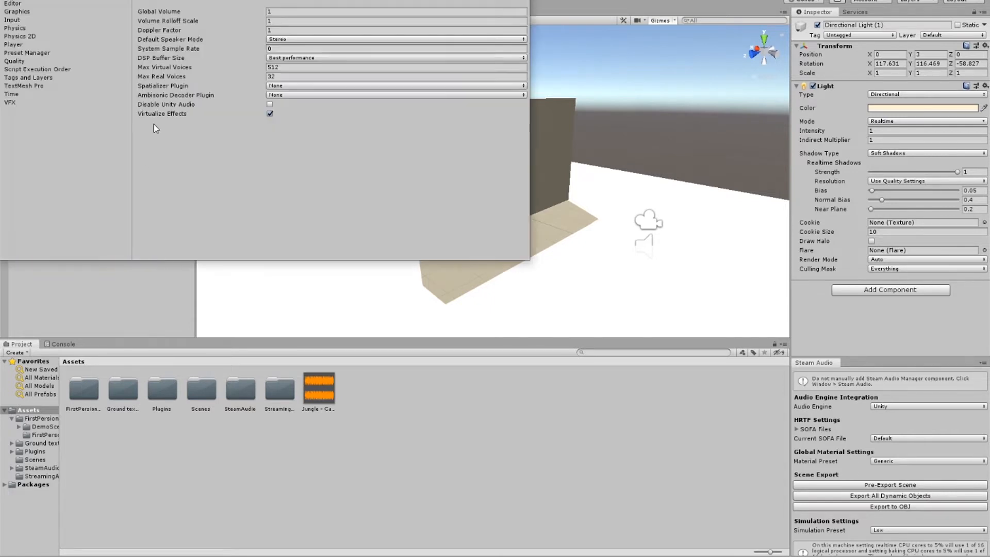
{"action": "left_click", "coordinate": [298, 87]}
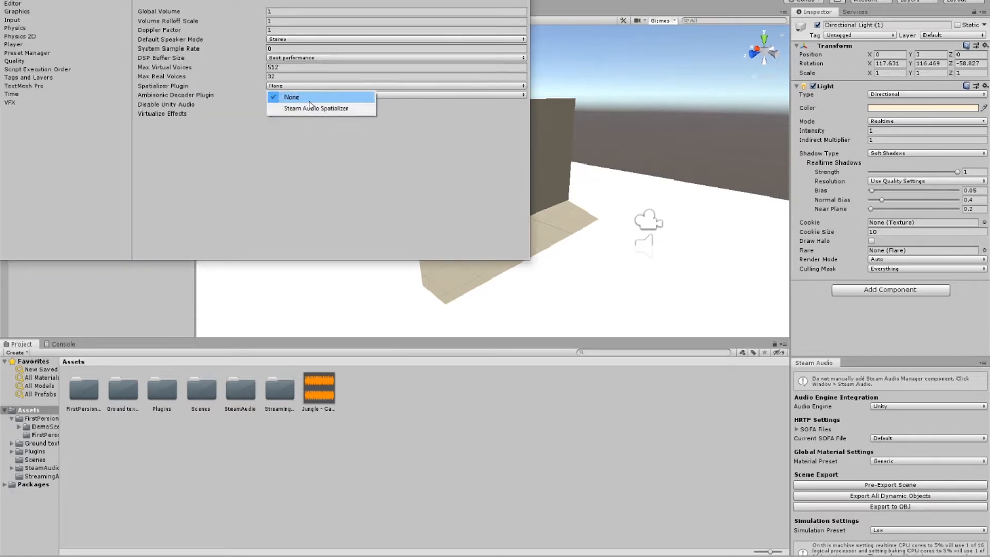
{"action": "left_click", "coordinate": [332, 108]}
{"action": "left_click", "coordinate": [323, 86]}
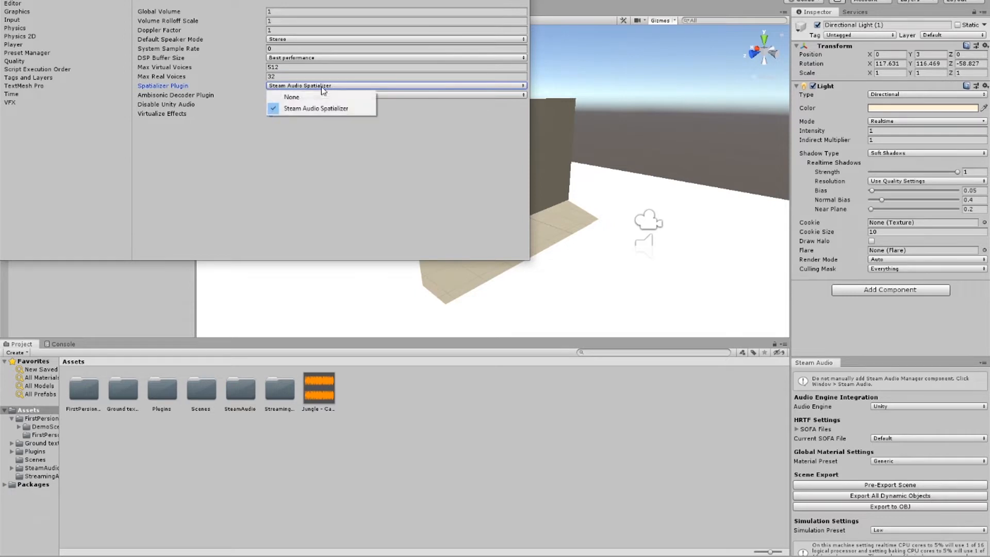
{"action": "left_click", "coordinate": [323, 87]}
{"action": "left_click", "coordinate": [325, 87]}
{"action": "left_click", "coordinate": [324, 88]}
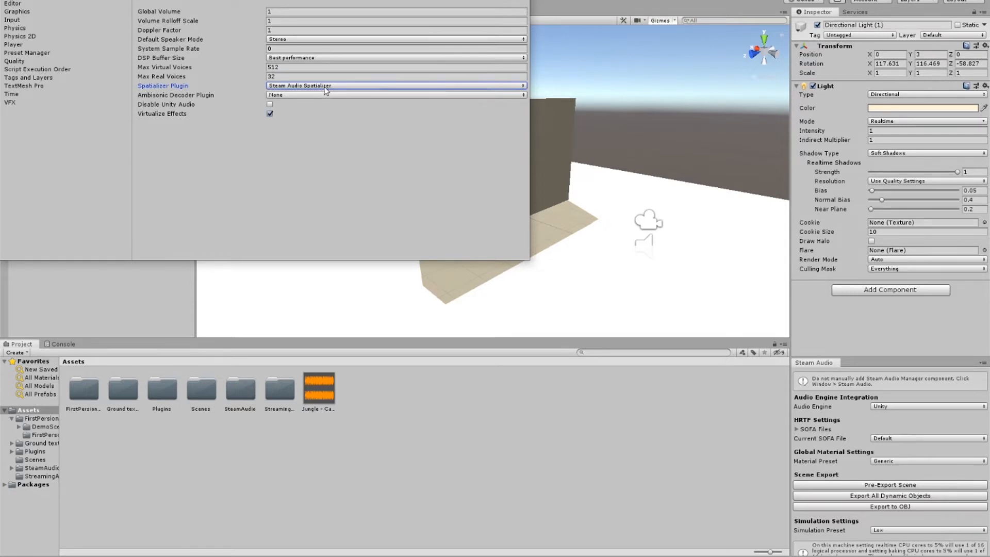
{"action": "left_click", "coordinate": [320, 87]}
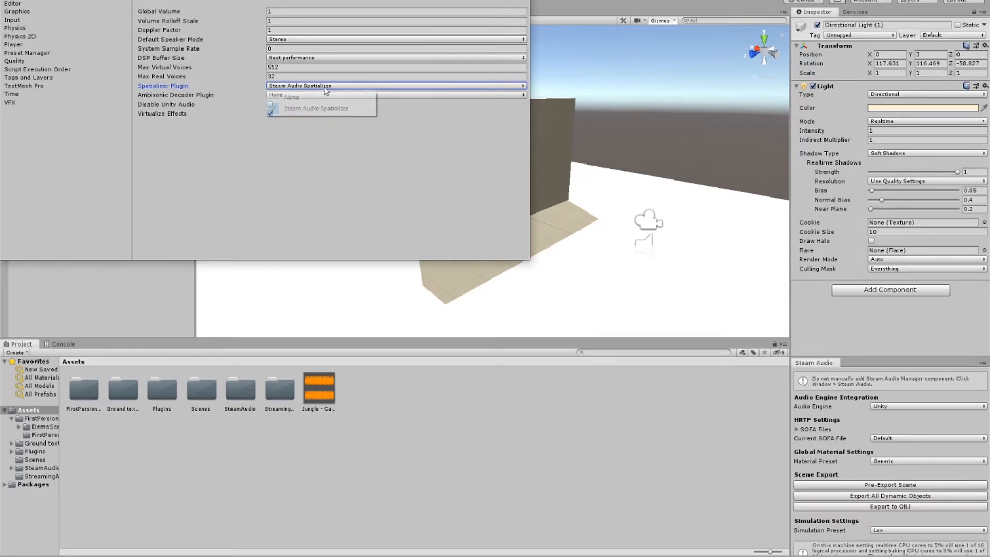
{"action": "left_click", "coordinate": [369, 203]}
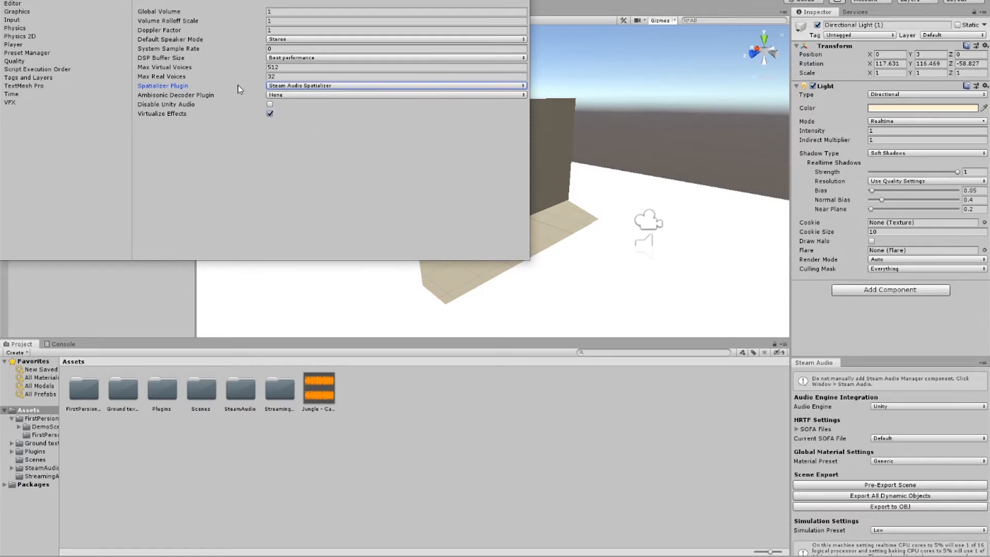
{"action": "mouse_move", "coordinate": [199, 100]}
{"action": "left_click", "coordinate": [302, 86]}
{"action": "left_click", "coordinate": [302, 87]}
{"action": "left_click", "coordinate": [520, 0]}
Step: Bring up the Steam Audio window, inspect the Steam Audio Manager Settings object, and enlarge the window to show all its options
{"action": "left_click", "coordinate": [150, 0]}
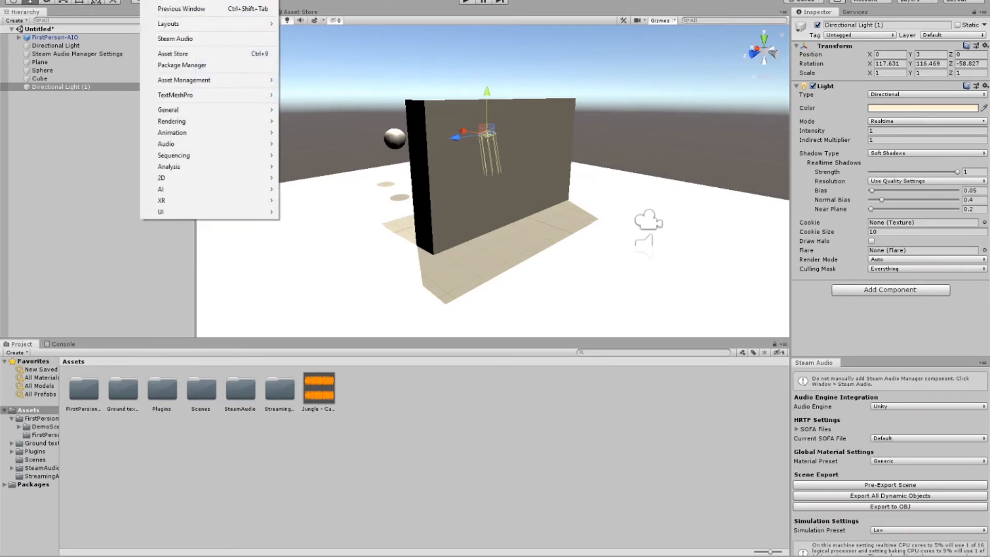
{"action": "left_click", "coordinate": [168, 39]}
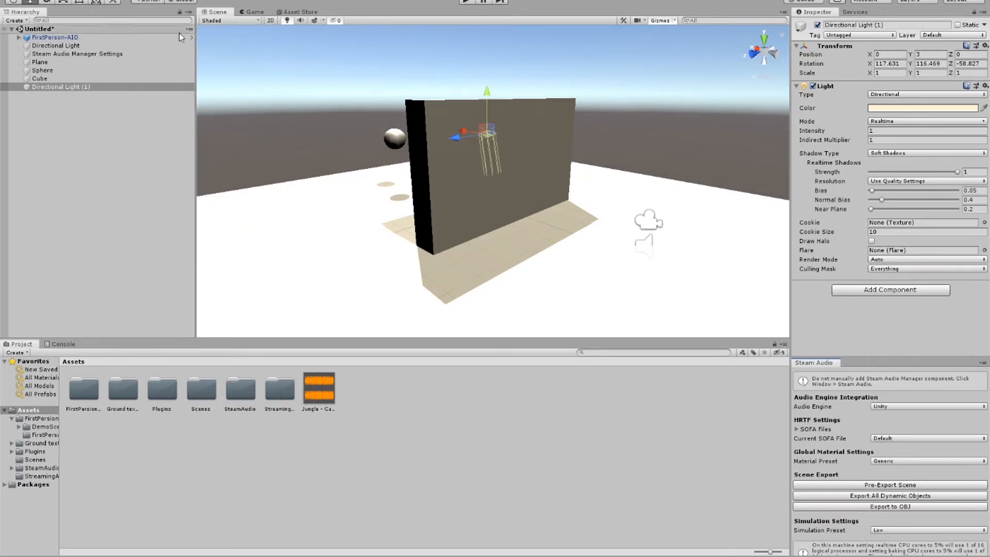
{"action": "left_click", "coordinate": [87, 53]}
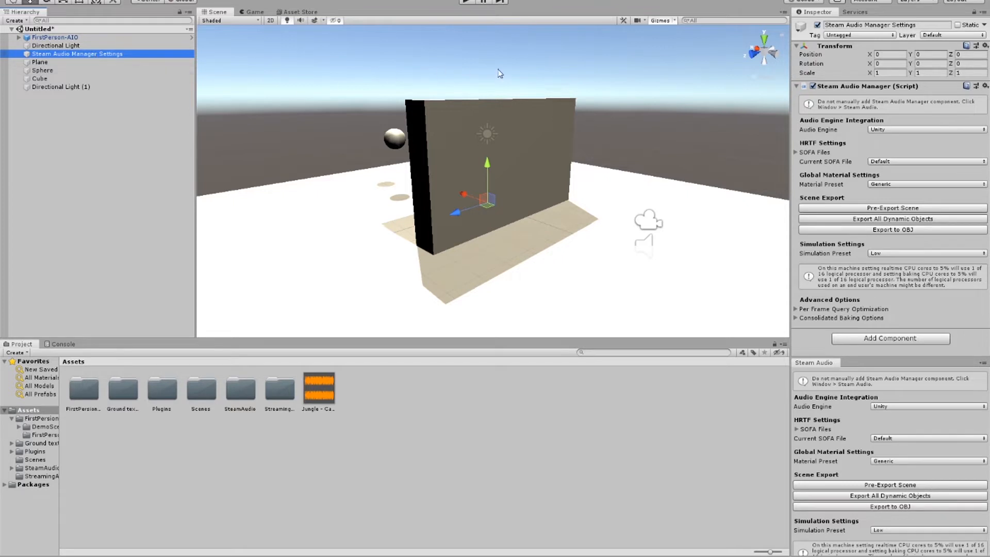
{"action": "left_click", "coordinate": [678, 105]}
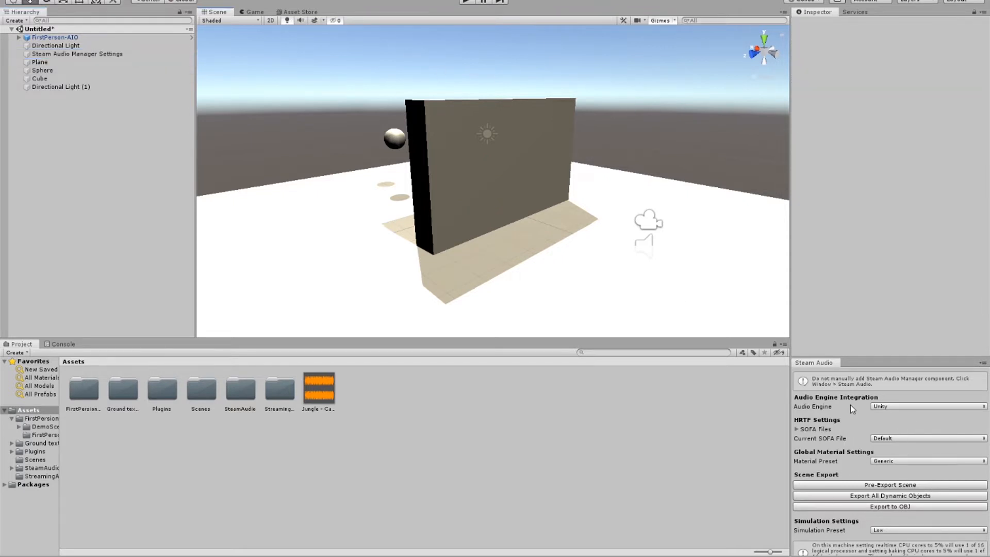
{"action": "left_click_drag", "start_coordinate": [858, 359], "coordinate": [856, 281]}
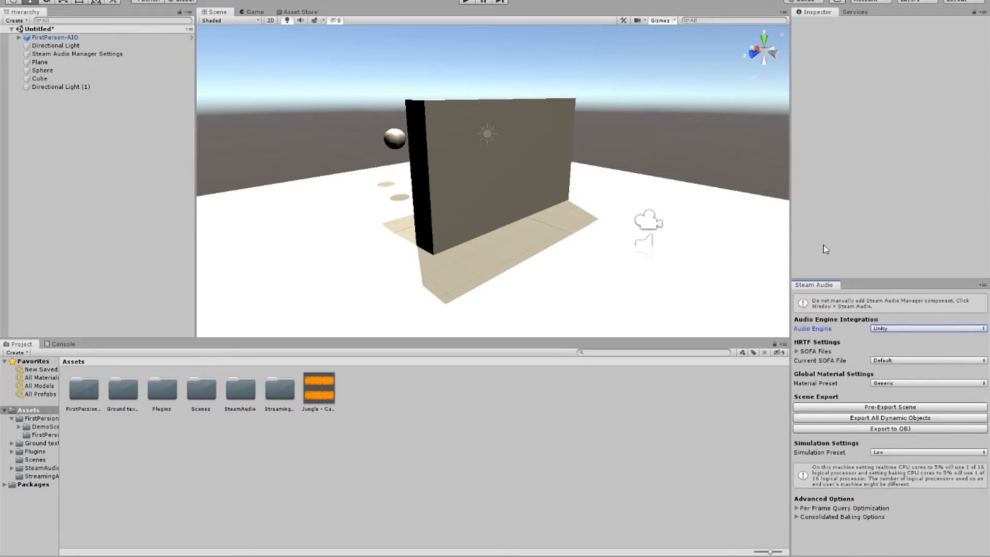
{"action": "middle_click_drag", "start_coordinate": [535, 170], "coordinate": [656, 142]}
{"action": "scroll", "coordinate": [495, 182], "scroll_direction": "down", "scroll_amount": 4}
{"action": "scroll", "coordinate": [495, 182], "scroll_direction": "up", "scroll_amount": 9}
{"action": "key", "text": "s"}
{"action": "right_click_drag", "start_coordinate": [657, 141], "coordinate": [632, 154]}
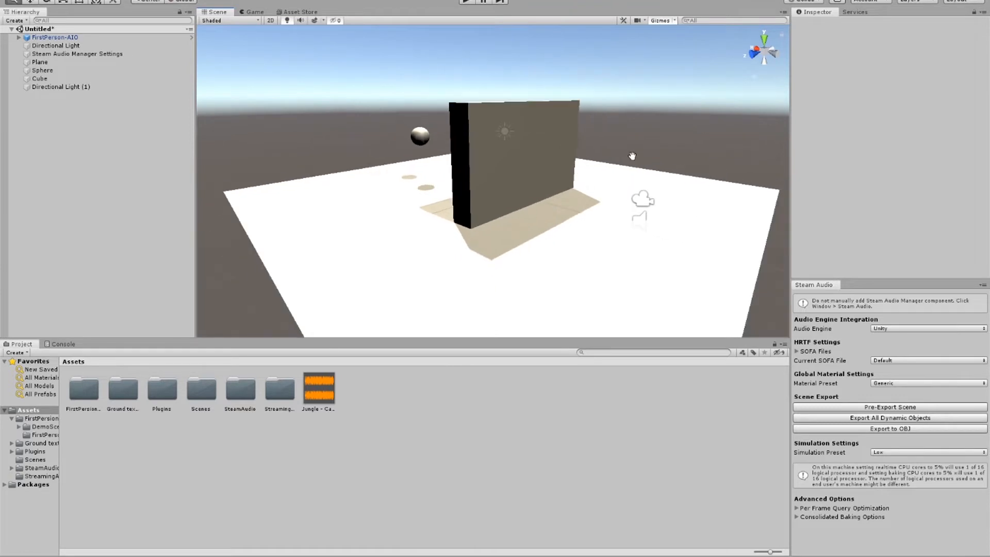
Step: Examine the arrangement of the wall, the floating sphere and the player in the scene from several distances and angles
{"action": "middle_click_drag", "start_coordinate": [593, 159], "coordinate": [587, 178]}
{"action": "scroll", "coordinate": [587, 178], "scroll_direction": "up", "scroll_amount": 2}
{"action": "scroll", "coordinate": [586, 178], "scroll_direction": "up", "scroll_amount": 2}
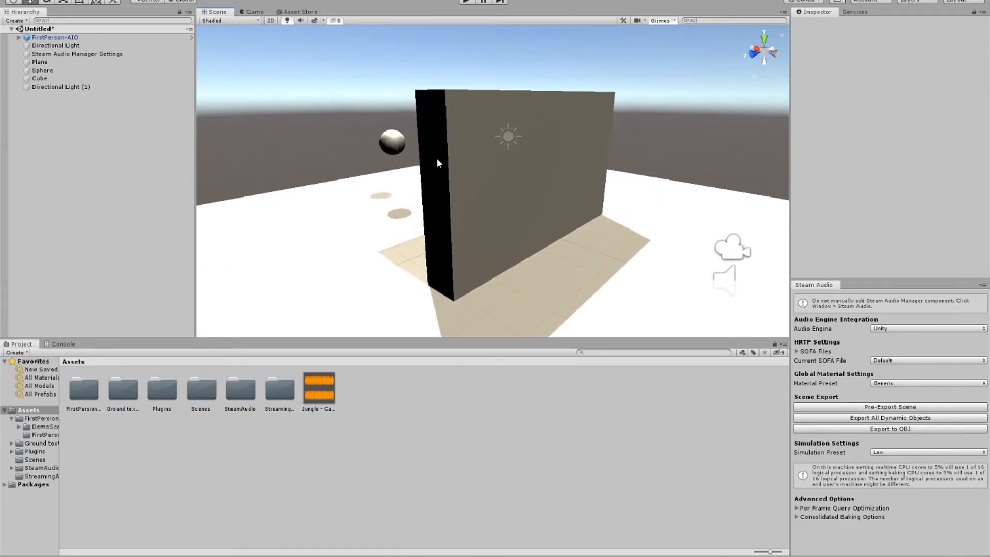
{"action": "scroll", "coordinate": [459, 161], "scroll_direction": "down", "scroll_amount": 2}
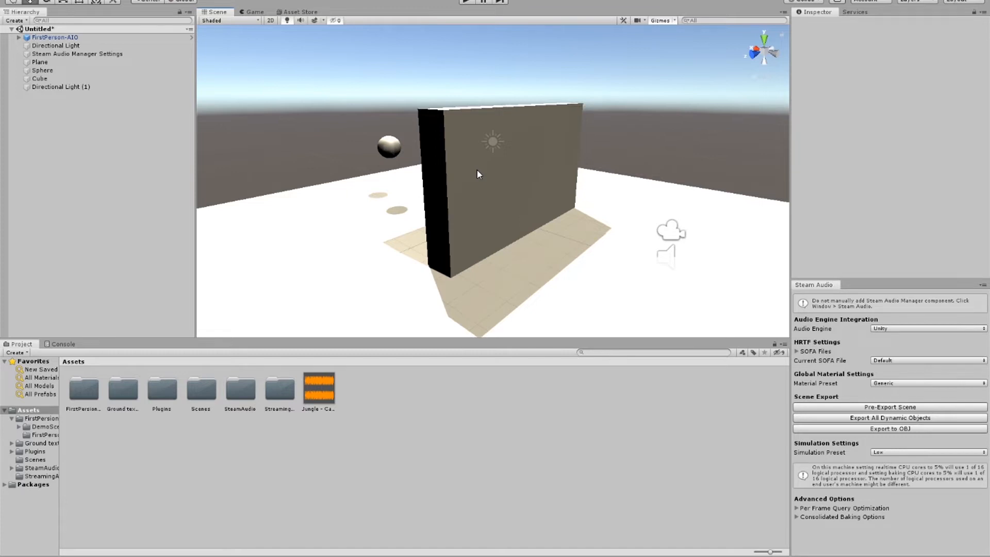
{"action": "scroll", "coordinate": [478, 182], "scroll_direction": "up", "scroll_amount": 3}
{"action": "scroll", "coordinate": [478, 183], "scroll_direction": "down", "scroll_amount": 2}
{"action": "right_click_drag", "start_coordinate": [478, 184], "coordinate": [514, 197]}
{"action": "scroll", "coordinate": [514, 198], "scroll_direction": "up", "scroll_amount": 2}
{"action": "middle_click_drag", "start_coordinate": [518, 191], "coordinate": [546, 201]}
{"action": "scroll", "coordinate": [545, 201], "scroll_direction": "down", "scroll_amount": 2}
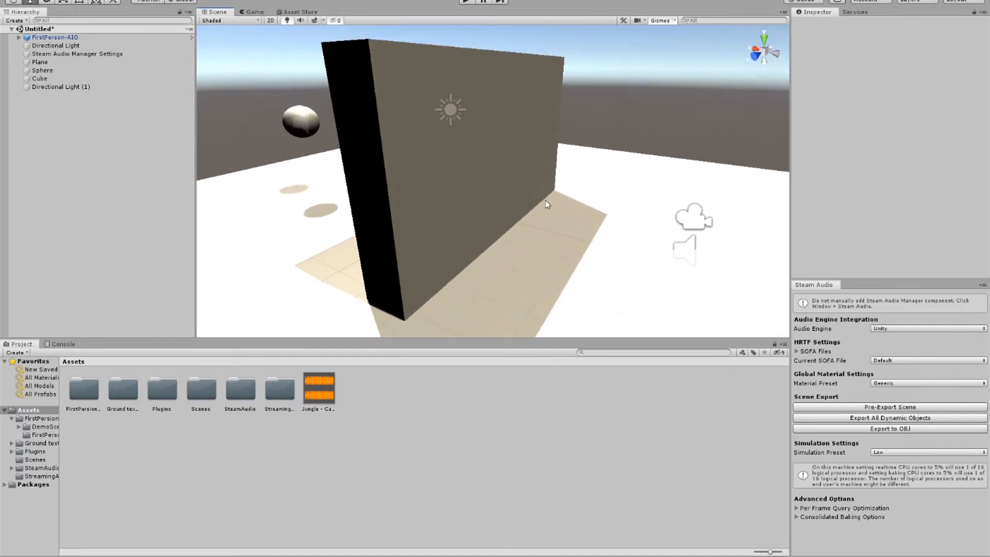
Step: Add a Steam Audio Listener component to the FirstPerson-AIO player, collapsing its Audio Source settings
{"action": "left_click", "coordinate": [683, 222]}
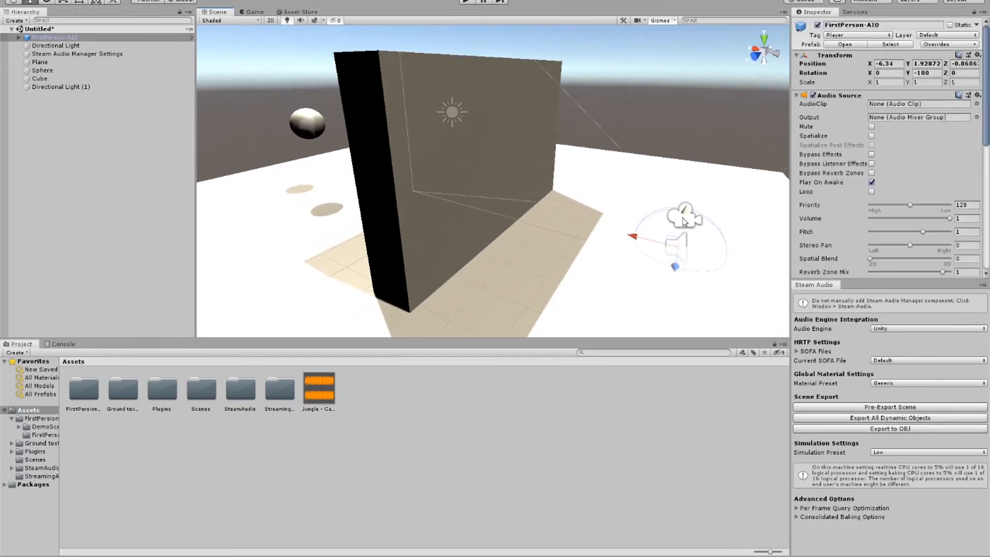
{"action": "left_click", "coordinate": [797, 97]}
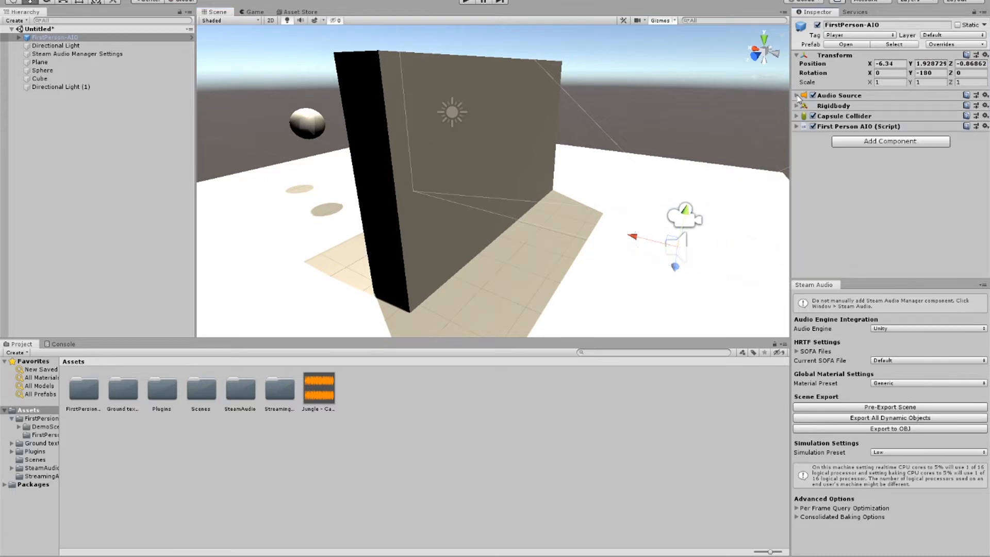
{"action": "left_click", "coordinate": [856, 142]}
{"action": "type", "text": "listen"}
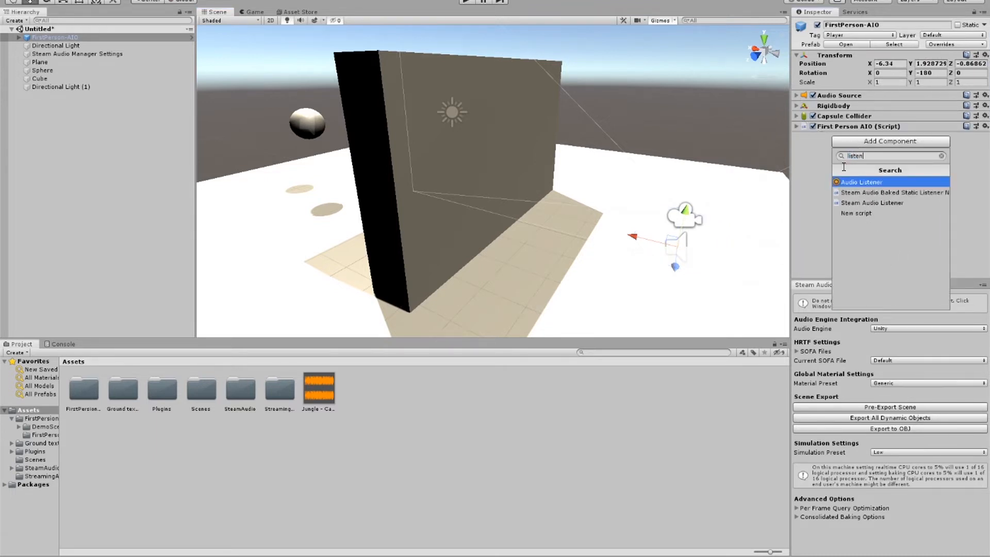
{"action": "type", "text": "e"}
{"action": "key", "text": "Down"}
{"action": "key", "text": "Down"}
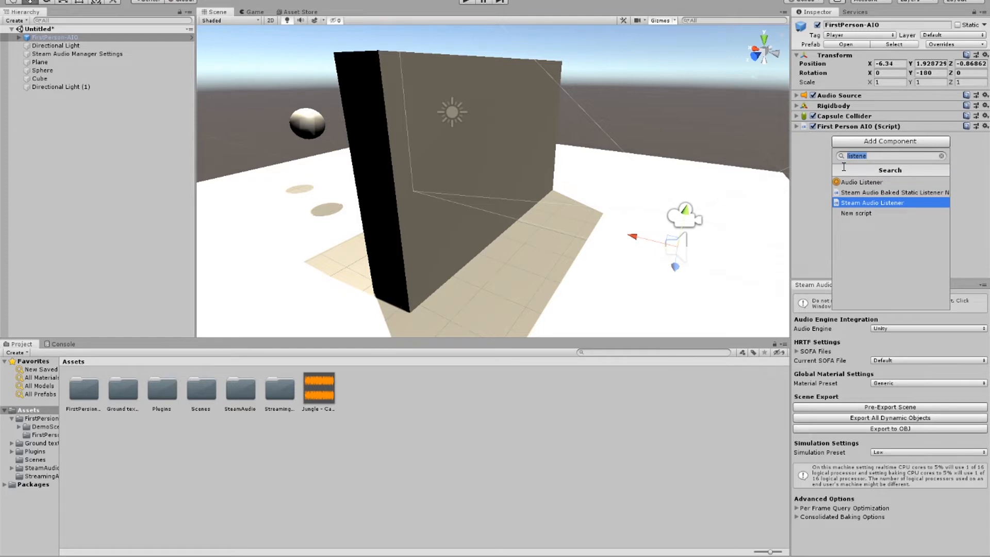
{"action": "key", "text": "Return"}
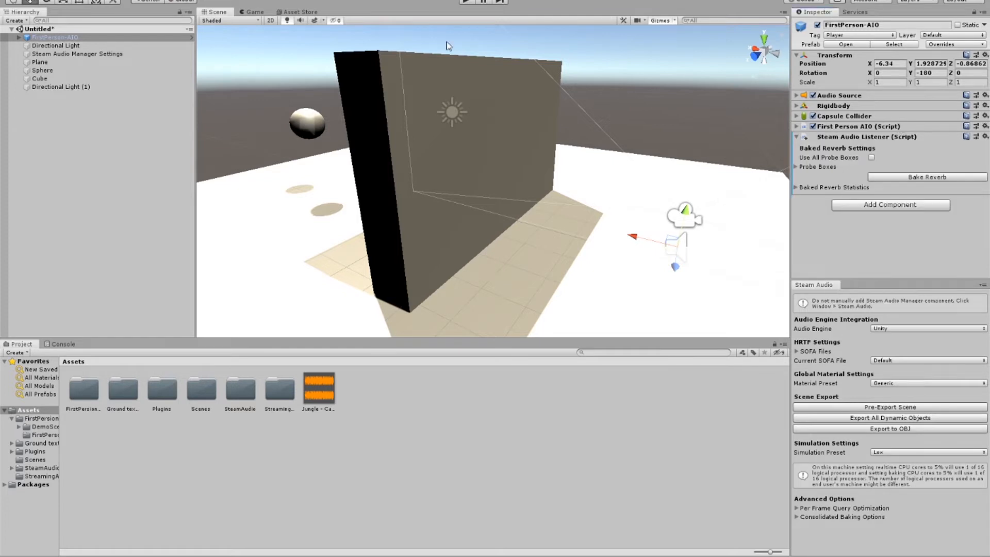
Step: Select the sphere behind the wall and add a Steam Audio Source component to it
{"action": "left_click", "coordinate": [452, 110]}
{"action": "left_click", "coordinate": [416, 99]}
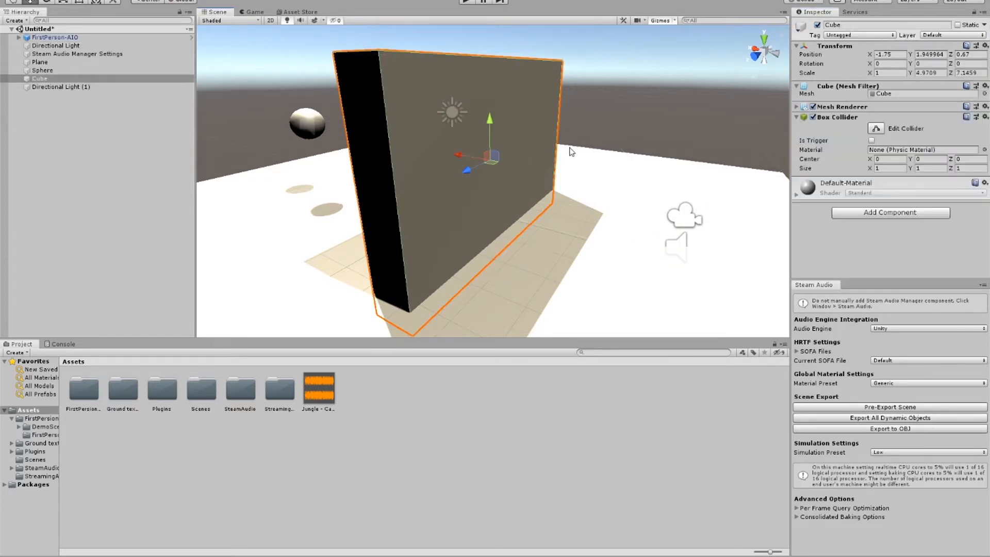
{"action": "left_click", "coordinate": [289, 117]}
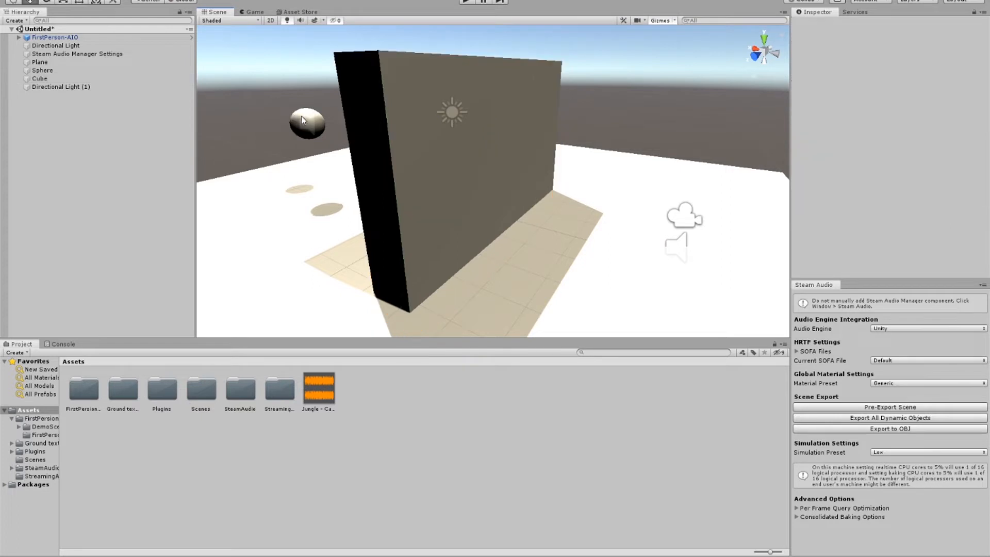
{"action": "left_click", "coordinate": [304, 121]}
{"action": "left_click", "coordinate": [841, 168]}
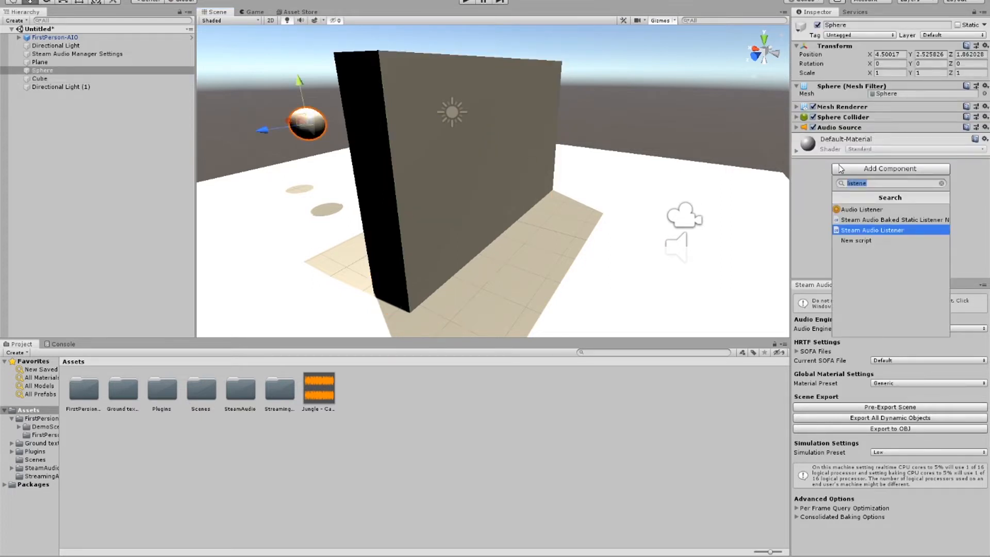
{"action": "type", "text": "sour"}
{"action": "left_click", "coordinate": [851, 231]}
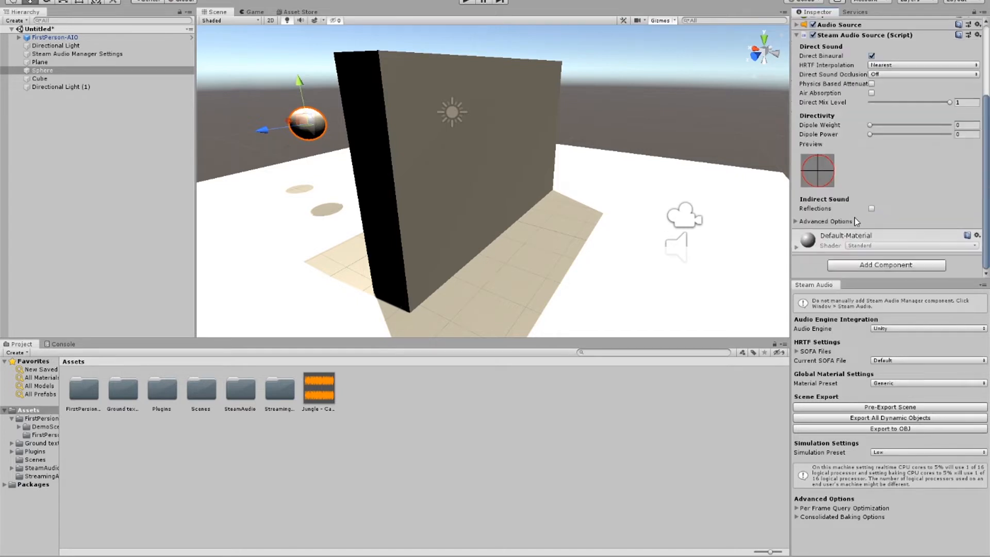
Step: Select the wall cube alone and add a Steam Audio Geometry component to it
{"action": "scroll", "coordinate": [588, 164], "scroll_direction": "down", "scroll_amount": 2}
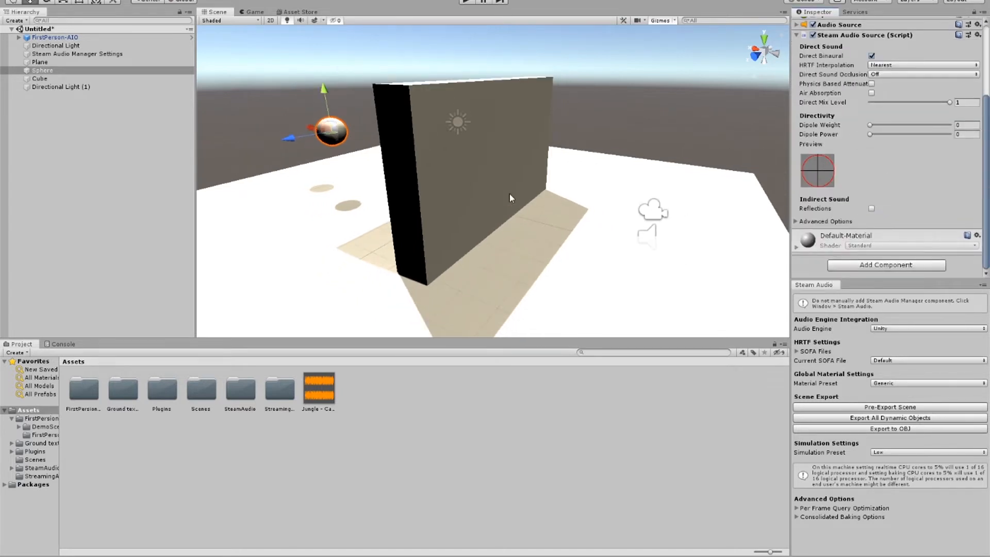
{"action": "left_click", "coordinate": [493, 194]}
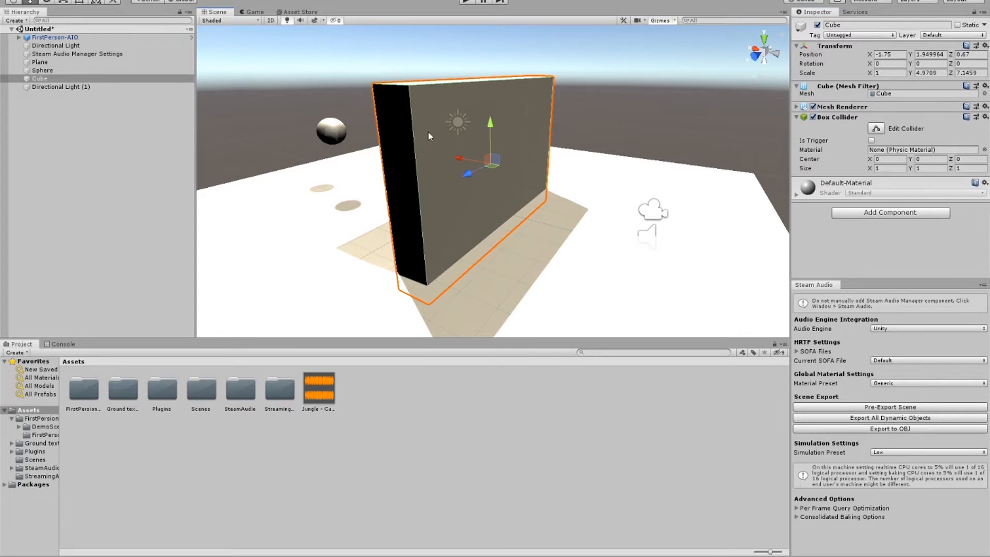
{"action": "left_click", "coordinate": [621, 168], "text": "shift"}
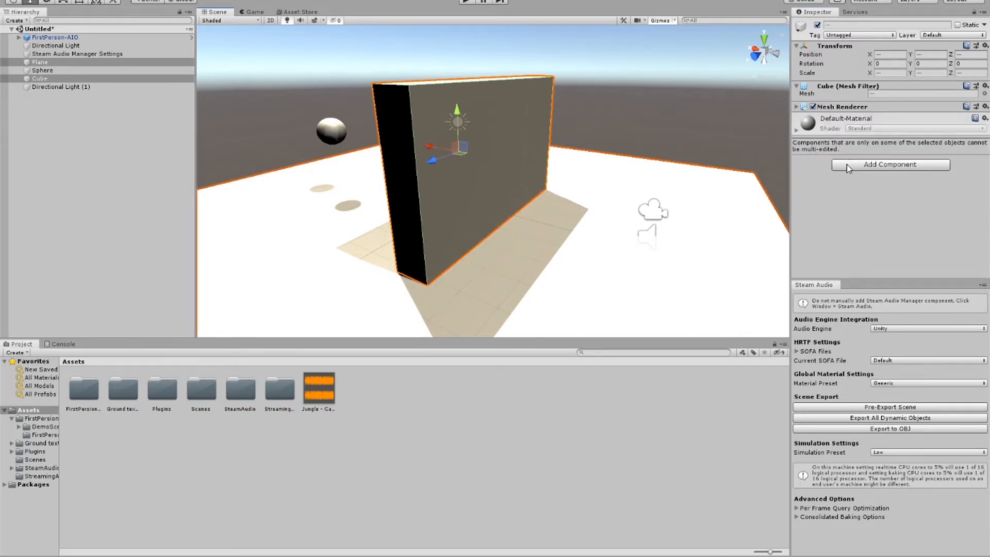
{"action": "left_click", "coordinate": [536, 113]}
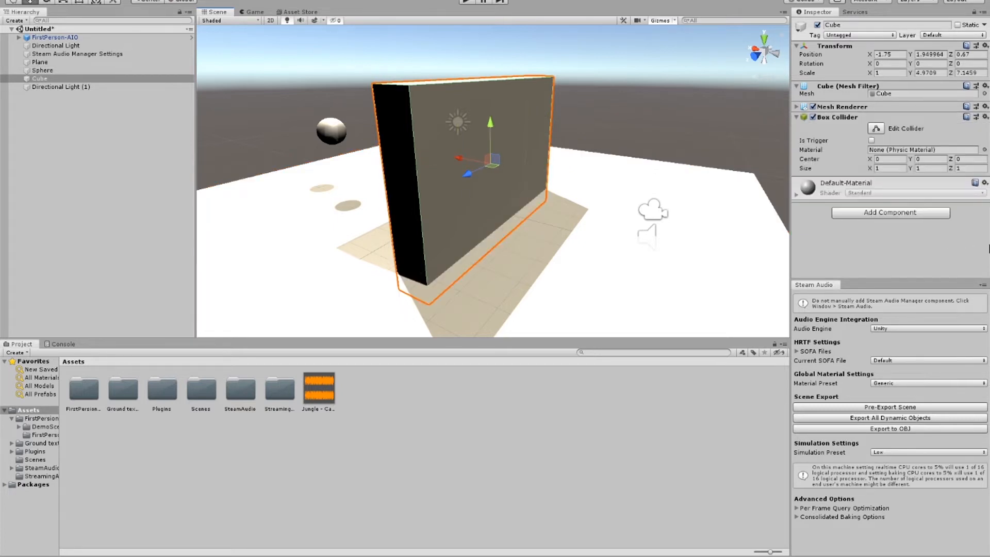
{"action": "left_click", "coordinate": [883, 215]}
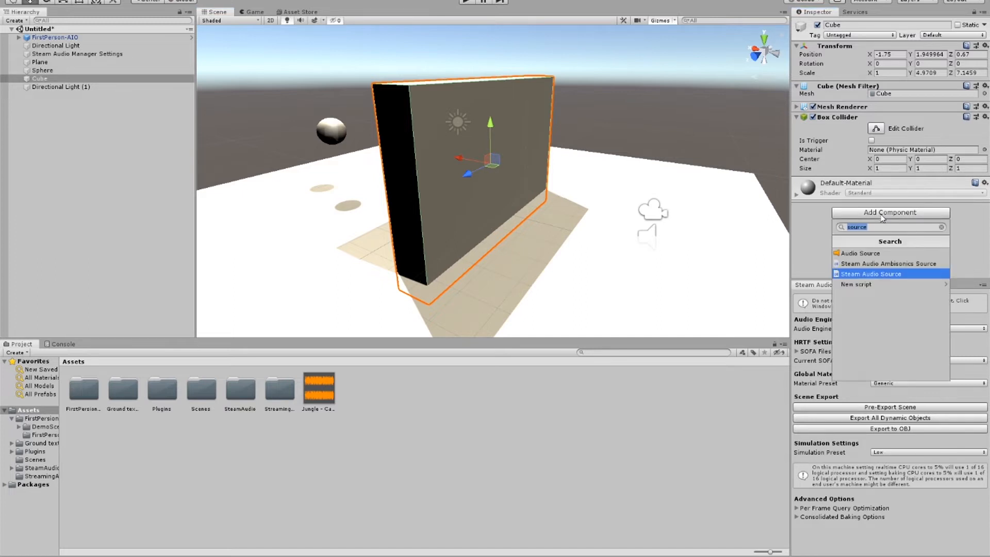
{"action": "type", "text": "ge"}
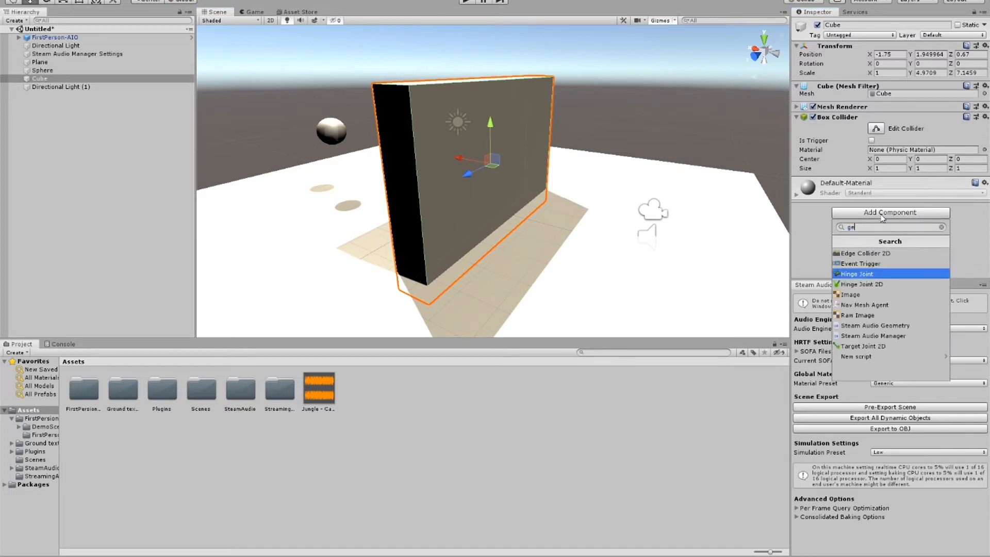
{"action": "type", "text": "om"}
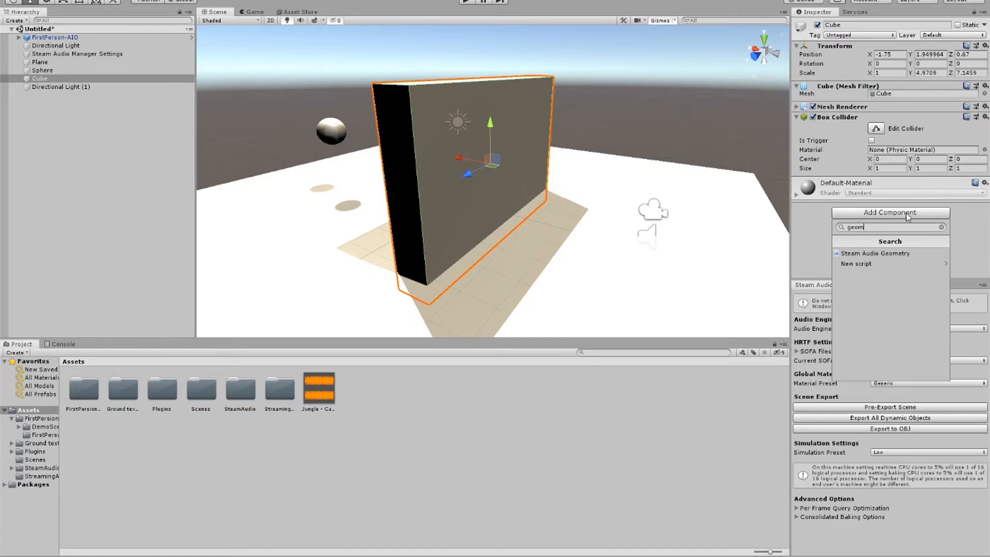
{"action": "left_click", "coordinate": [894, 256]}
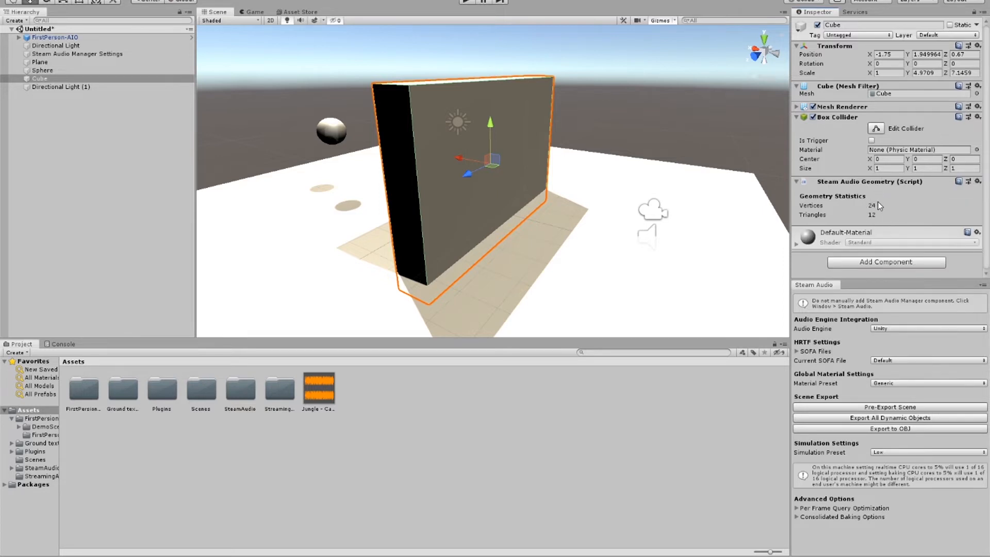
Step: Add a Steam Audio Material component to the wall cube
{"action": "left_click", "coordinate": [889, 263]}
{"action": "type", "text": "material"}
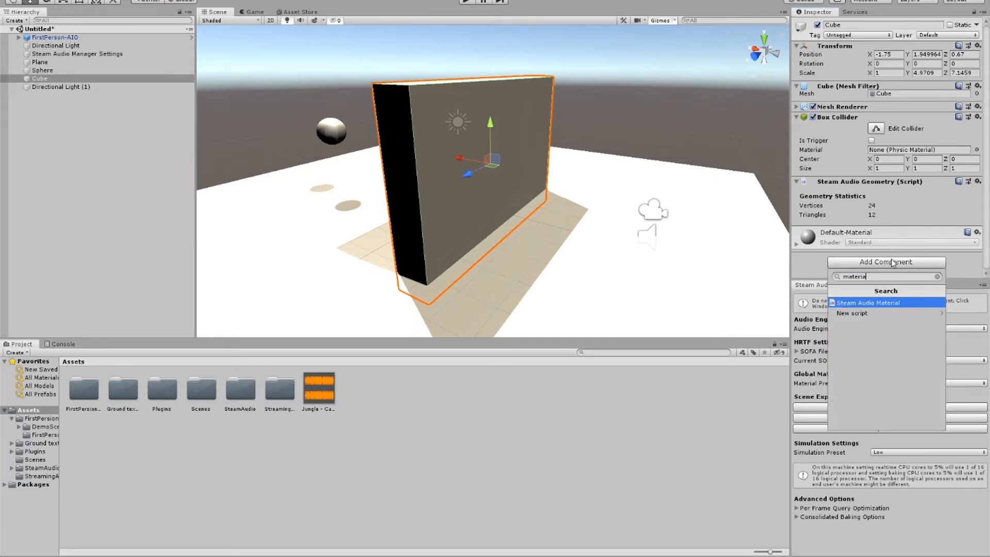
{"action": "left_click", "coordinate": [889, 304]}
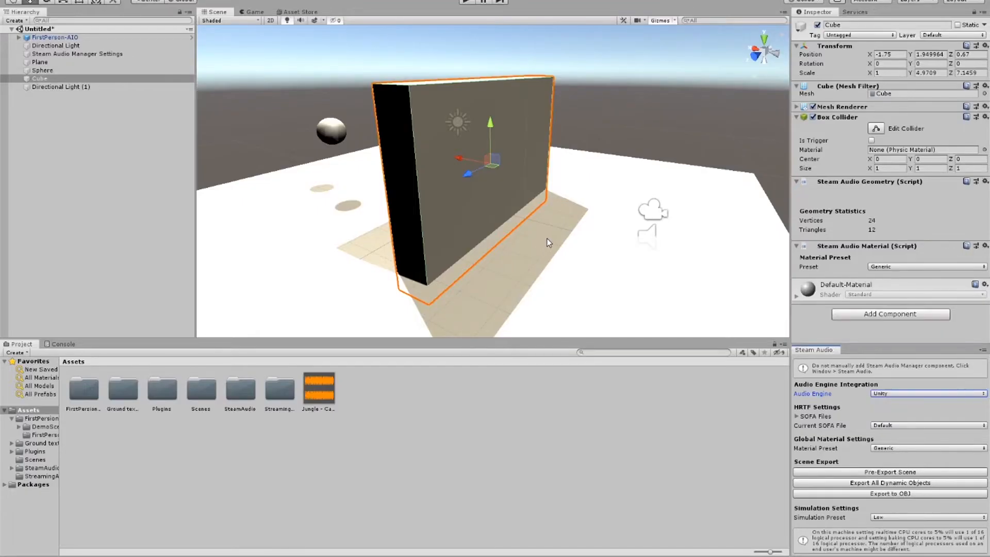
Step: Pre-export the scene geometry for Steam Audio
{"action": "scroll", "coordinate": [658, 241], "scroll_direction": "down", "scroll_amount": 3}
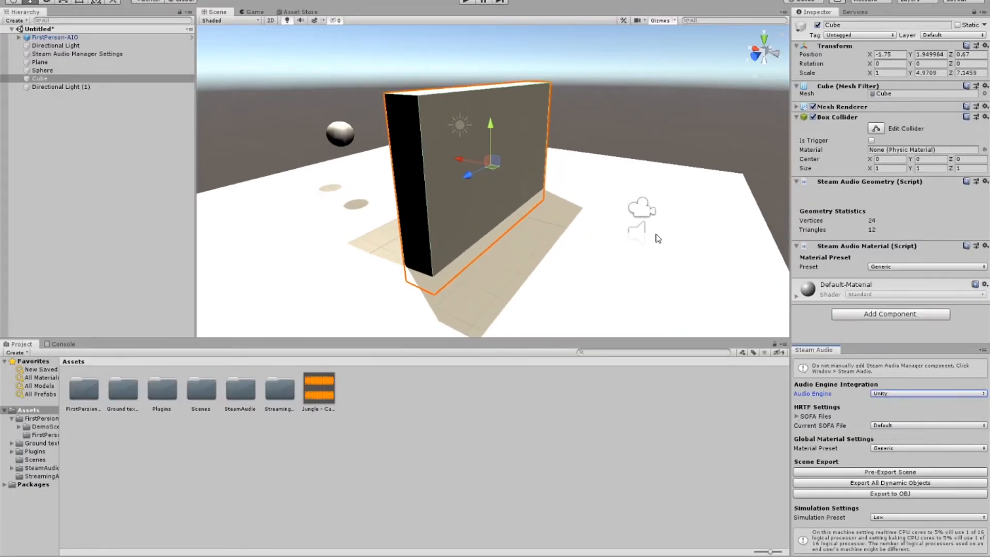
{"action": "scroll", "coordinate": [658, 240], "scroll_direction": "down", "scroll_amount": 2}
{"action": "scroll", "coordinate": [658, 238], "scroll_direction": "up", "scroll_amount": 4}
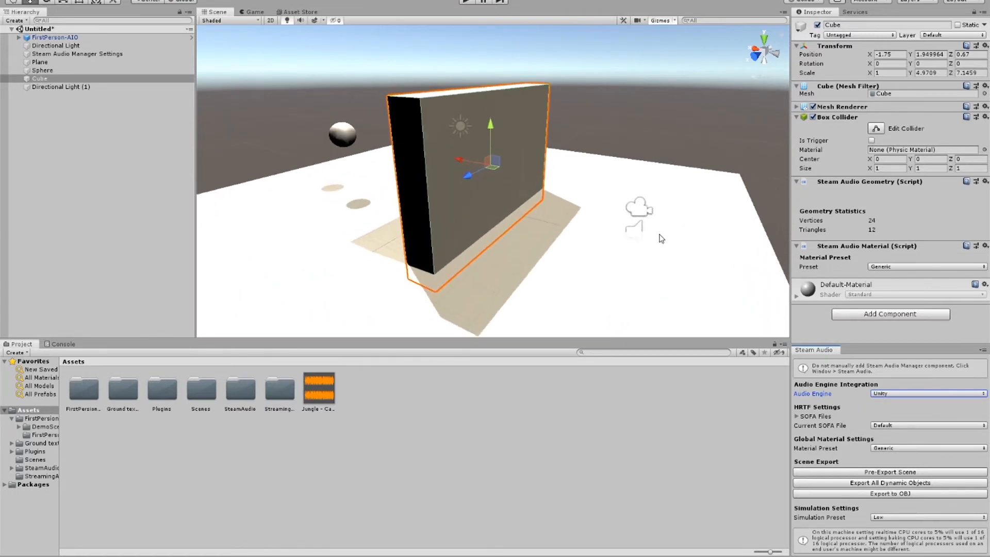
{"action": "left_click", "coordinate": [850, 472]}
{"action": "left_click", "coordinate": [850, 471]}
Step: Set the HRTF Interpolation of the sphere's Steam Audio Source to Bilinear
{"action": "scroll", "coordinate": [683, 246], "scroll_direction": "down", "scroll_amount": 2}
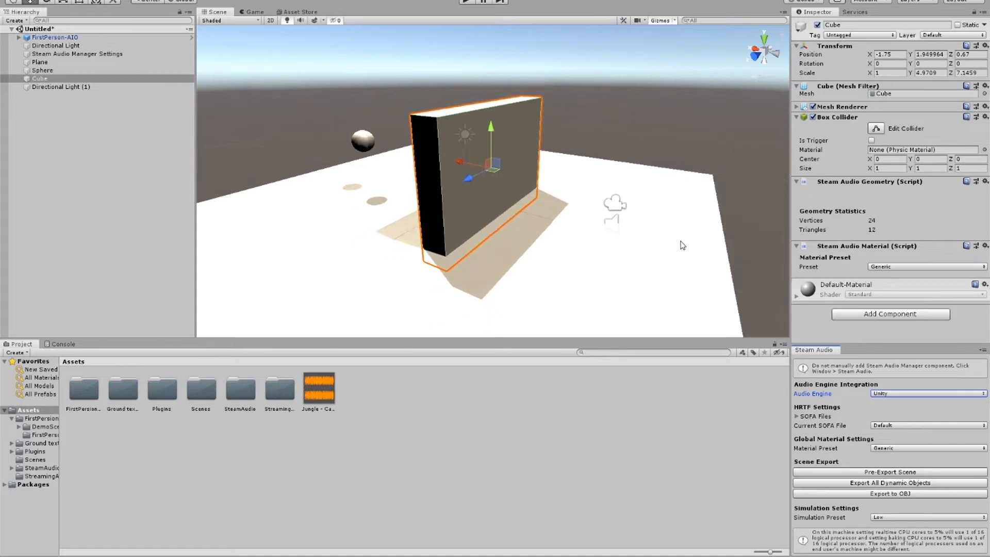
{"action": "scroll", "coordinate": [683, 246], "scroll_direction": "down", "scroll_amount": 1}
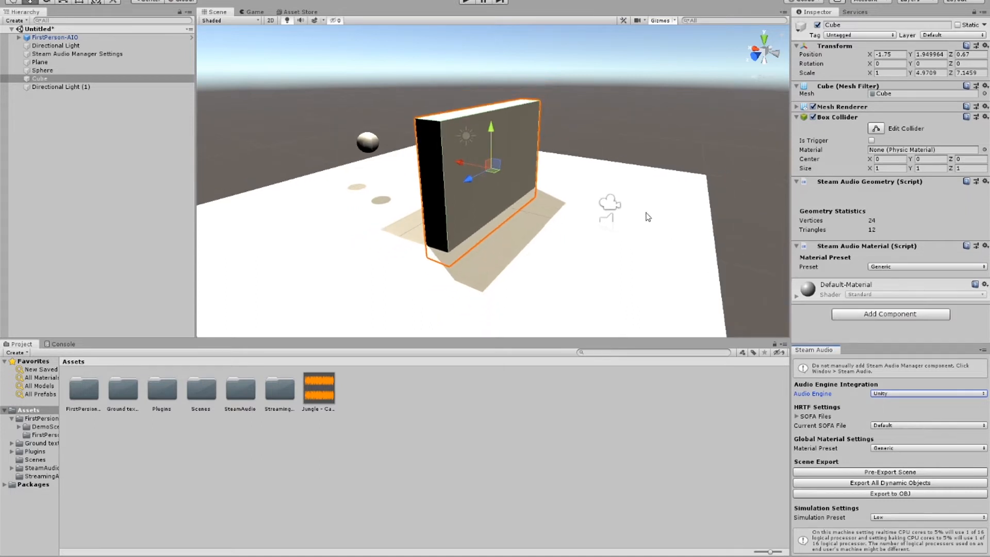
{"action": "left_click", "coordinate": [368, 146]}
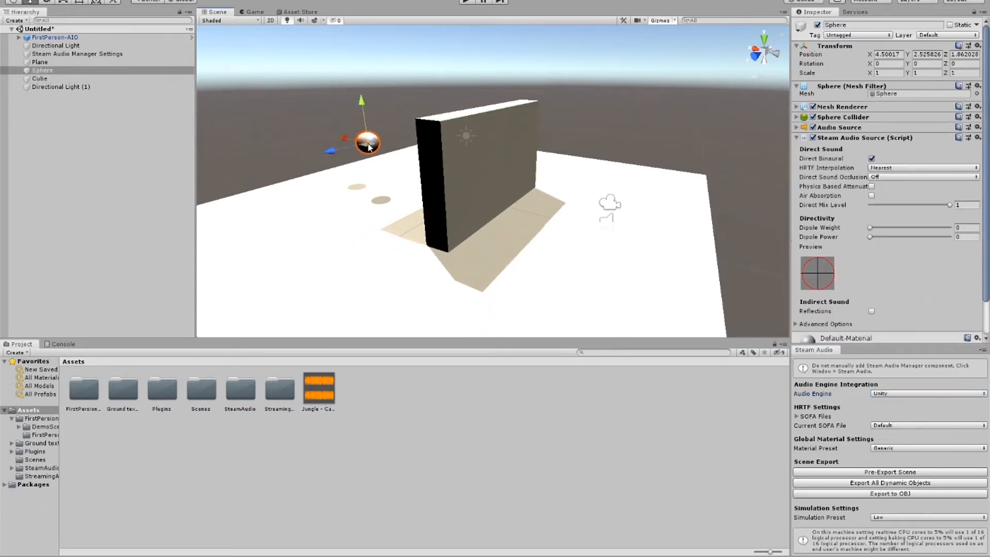
{"action": "scroll", "coordinate": [550, 185], "scroll_direction": "up", "scroll_amount": 3}
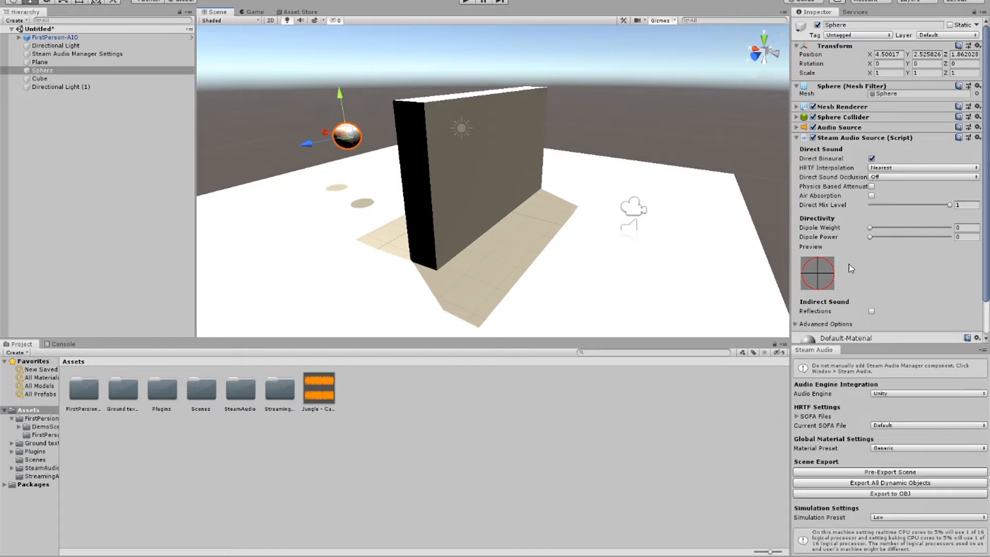
{"action": "left_click", "coordinate": [894, 170]}
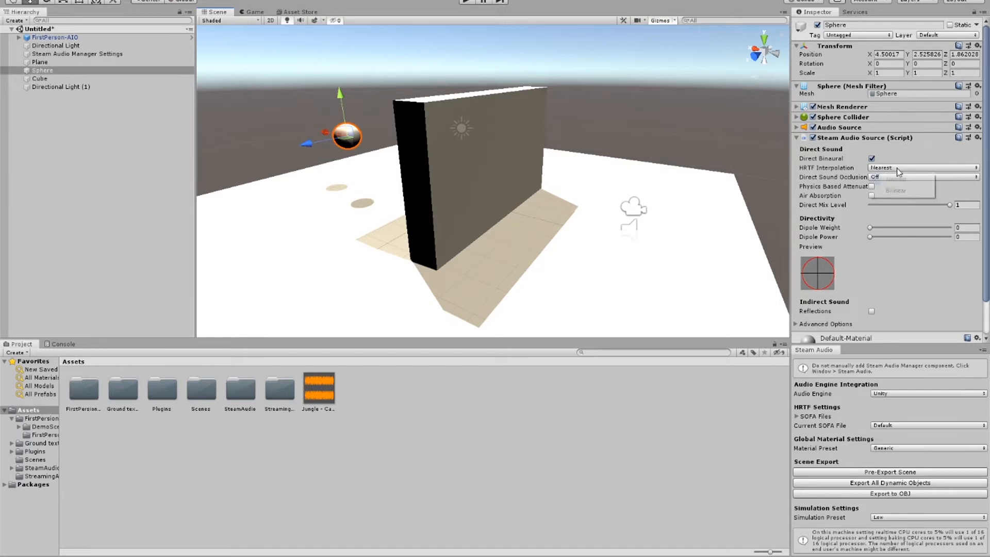
{"action": "left_click", "coordinate": [908, 169]}
{"action": "left_click", "coordinate": [902, 169]}
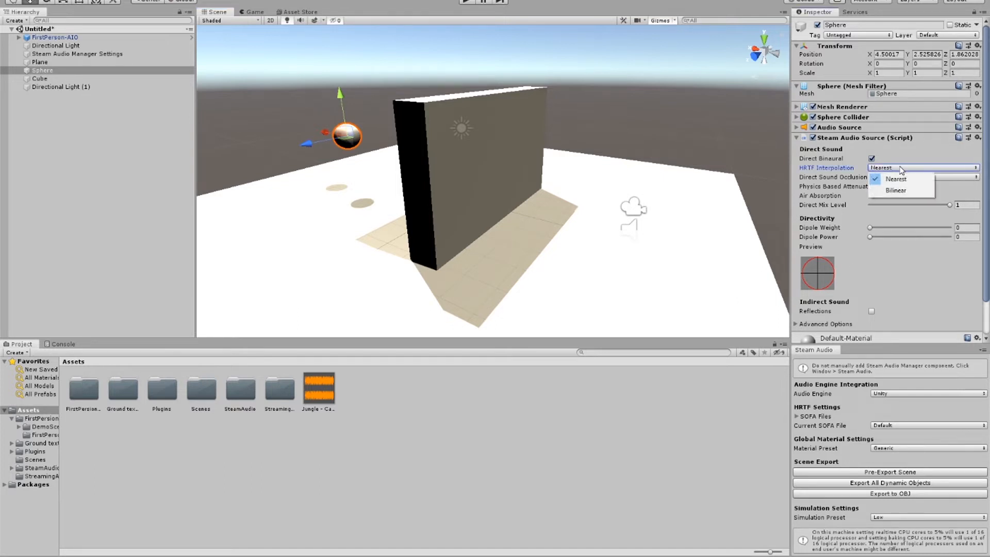
{"action": "left_click", "coordinate": [909, 191]}
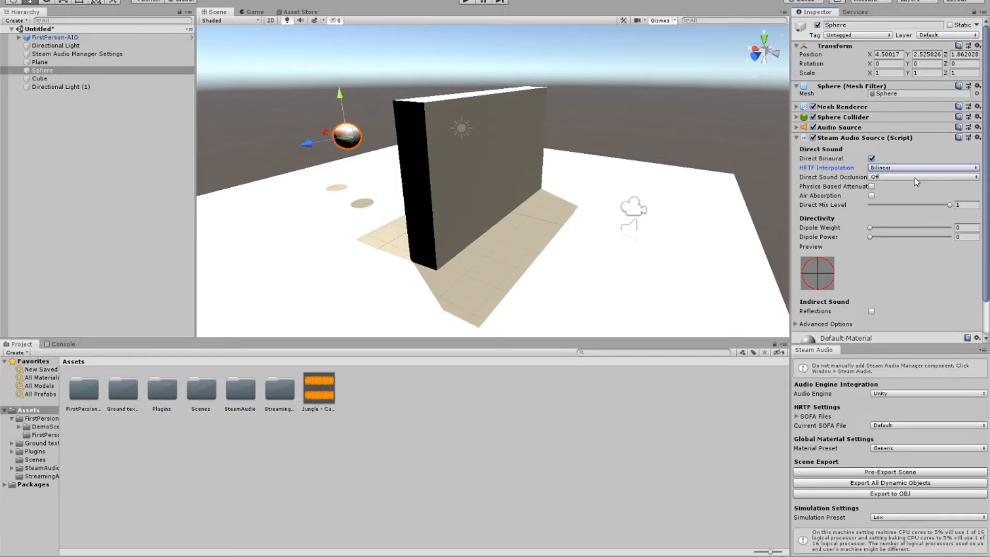
Step: Widen the Inspector and set the sphere's Direct Sound Occlusion to On, No Transmission
{"action": "left_click", "coordinate": [916, 178]}
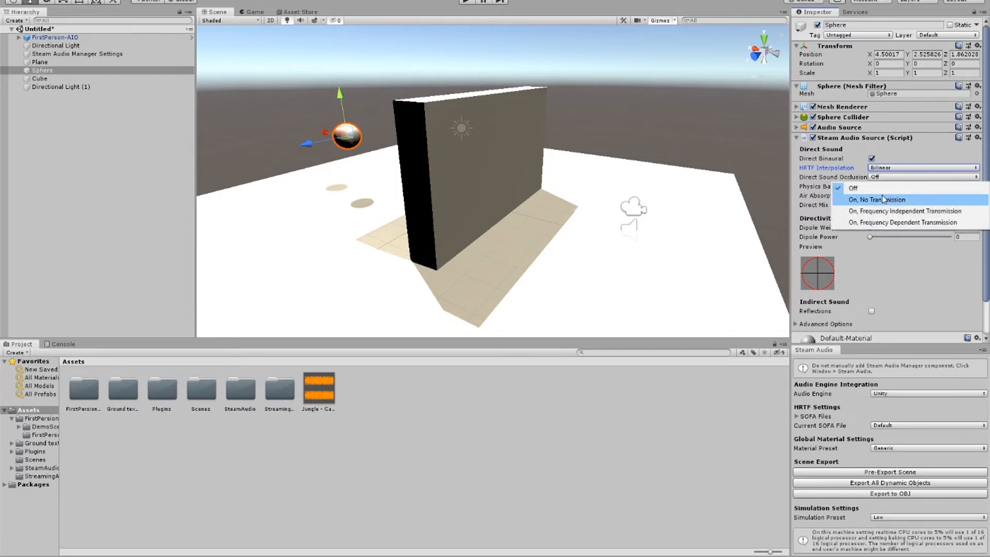
{"action": "left_click", "coordinate": [856, 188]}
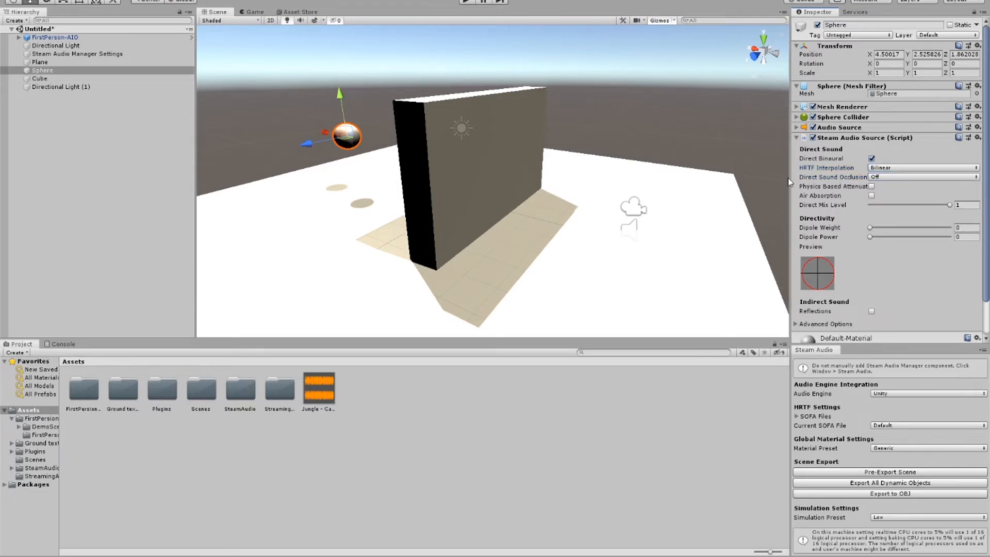
{"action": "left_click_drag", "start_coordinate": [790, 178], "coordinate": [758, 178]}
{"action": "left_click", "coordinate": [871, 176]}
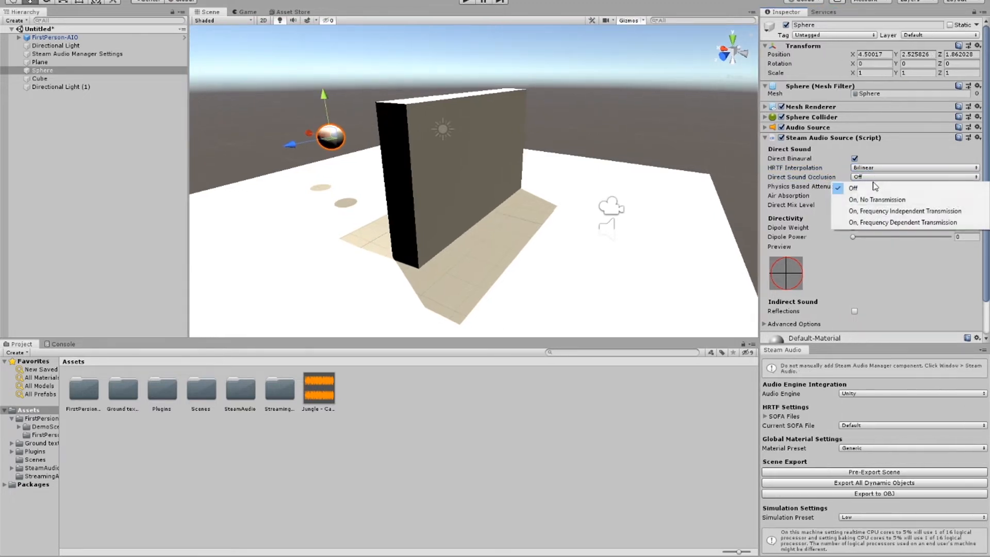
{"action": "left_click", "coordinate": [895, 200]}
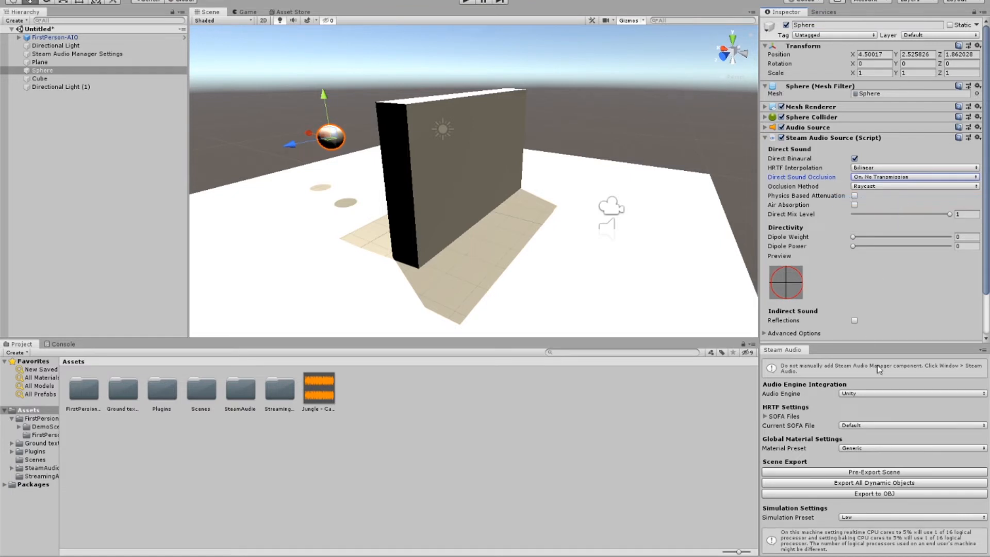
Step: Pre-export the scene for Steam Audio and set the Simulation Preset to High
{"action": "left_click", "coordinate": [875, 473]}
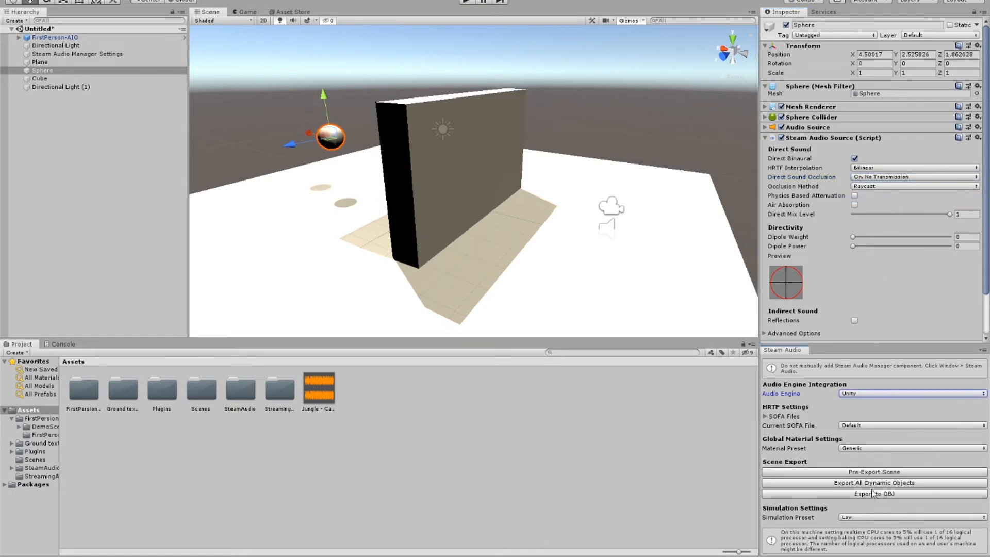
{"action": "left_click", "coordinate": [866, 519]}
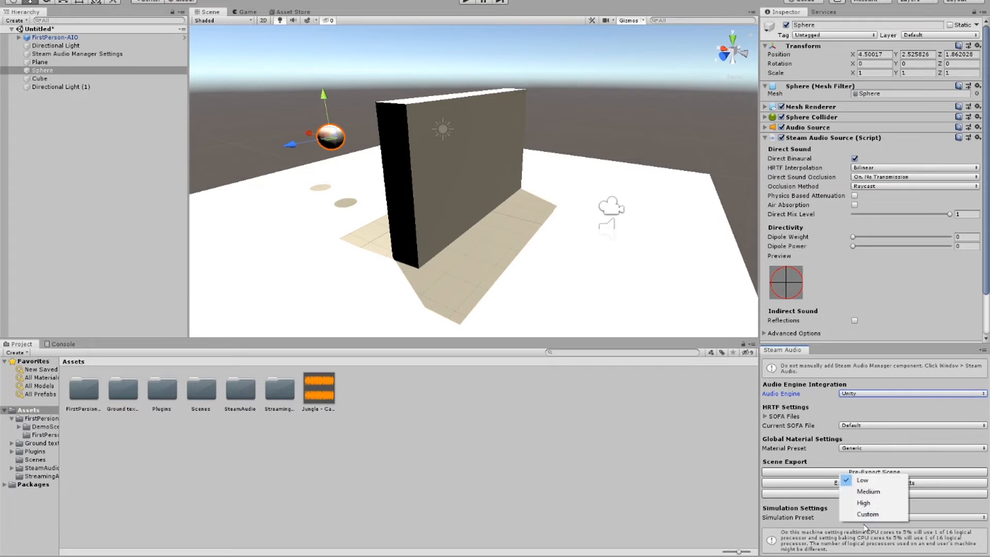
{"action": "left_click", "coordinate": [868, 503]}
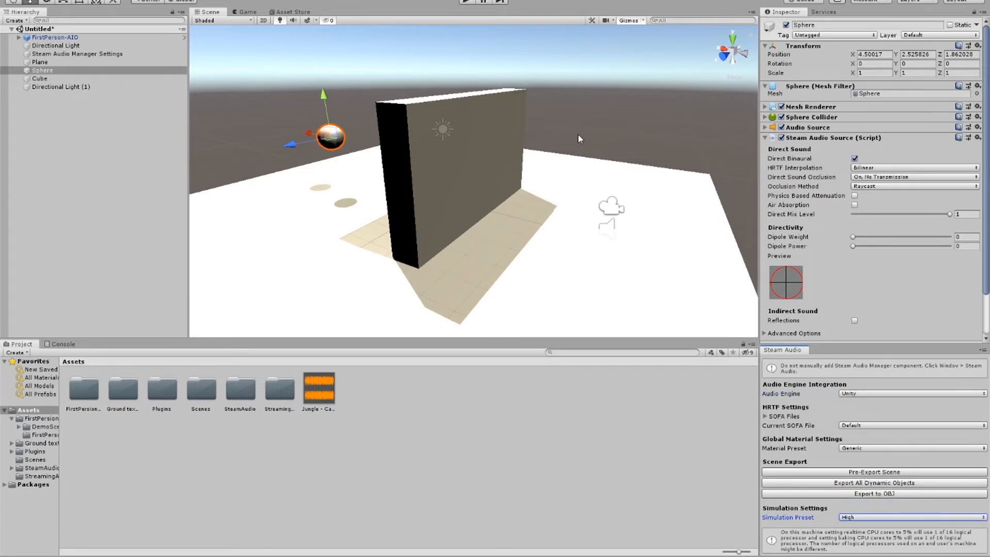
Step: Play the scene, walk the player out from behind the wall and back to test the sound occlusion, and stop playback
{"action": "left_click", "coordinate": [464, 3]}
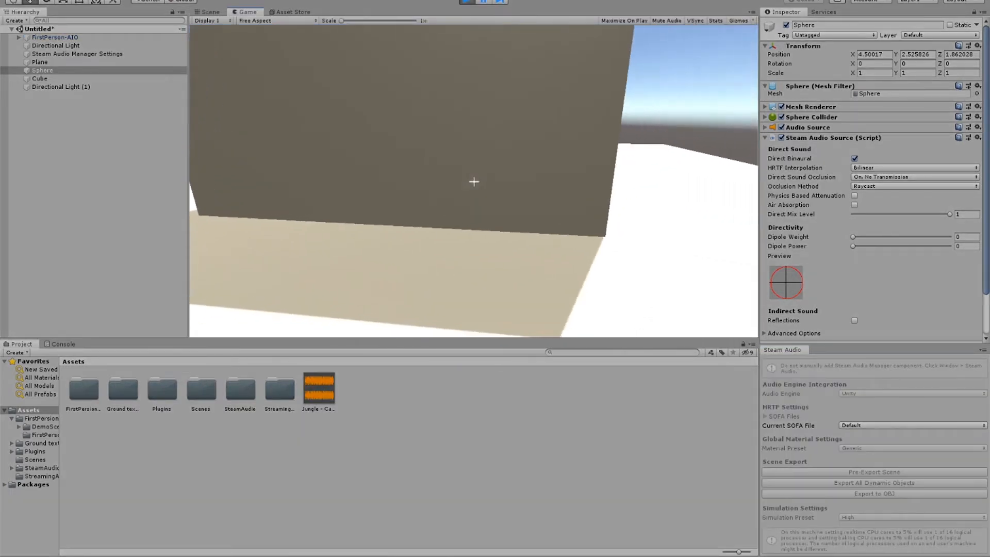
{"action": "key", "text": "d"}
{"action": "key", "text": "w"}
{"action": "key", "text": "d"}
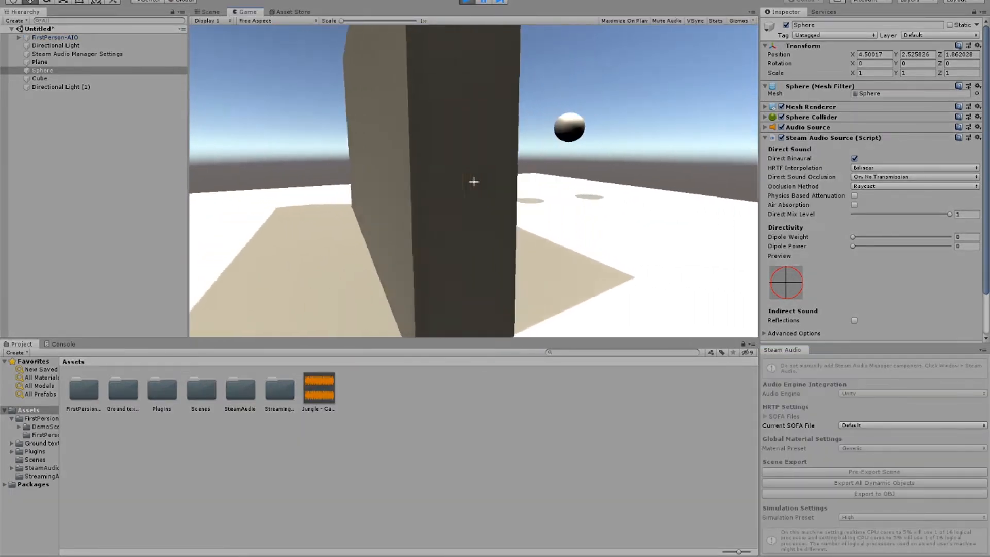
{"action": "key", "text": "a"}
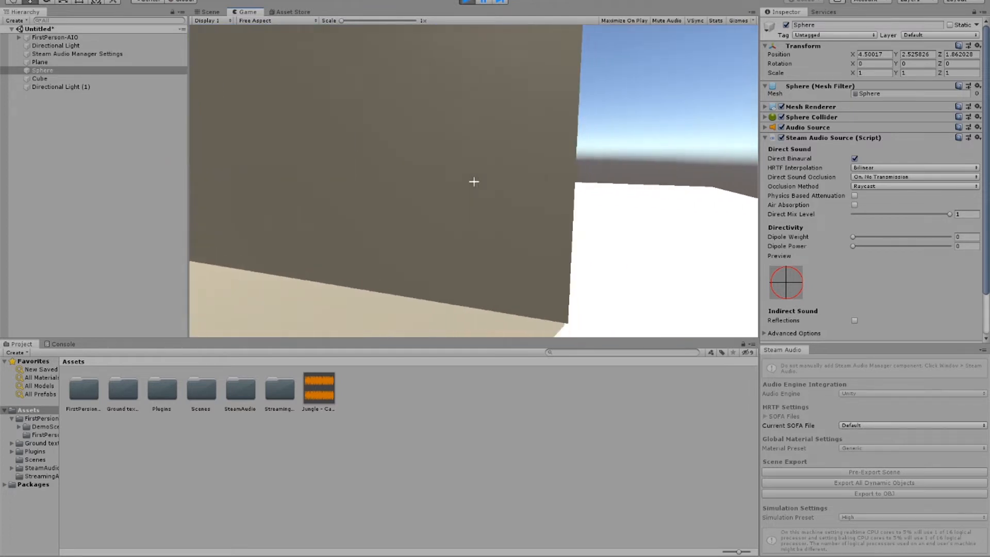
{"action": "key", "text": "Escape"}
{"action": "left_click", "coordinate": [467, 1]}
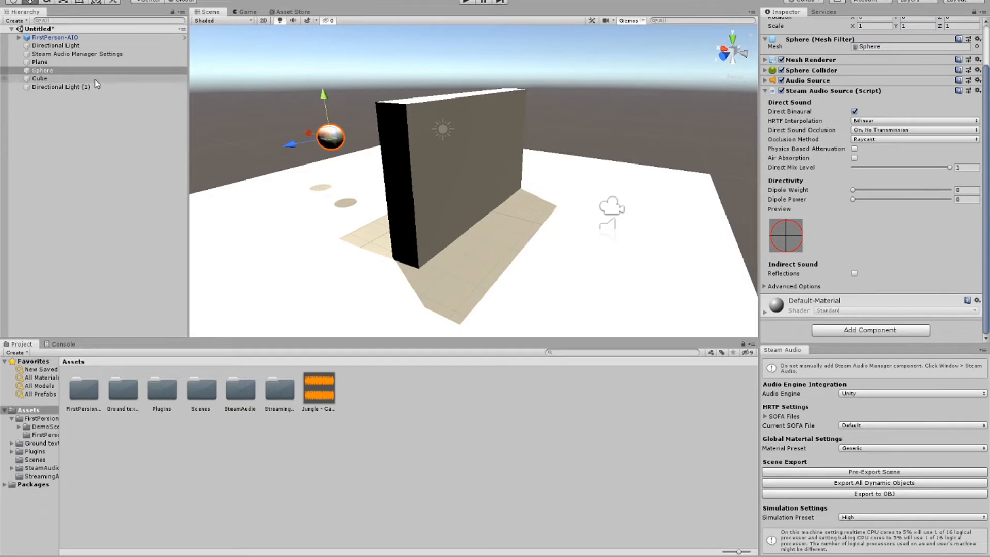
Step: Set the wall cube's Steam Audio Material preset to Brick and pre-export the scene again
{"action": "left_click", "coordinate": [491, 120]}
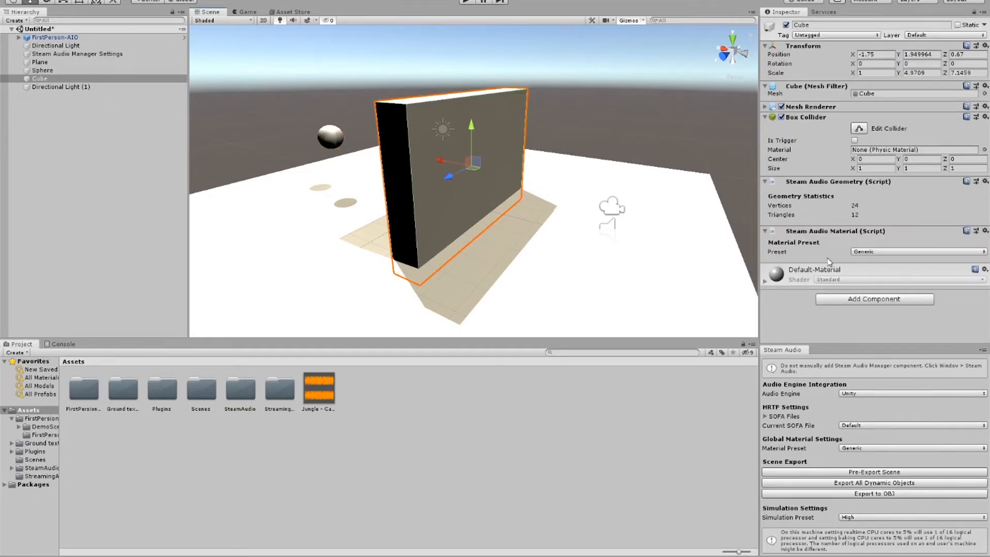
{"action": "left_click", "coordinate": [865, 252]}
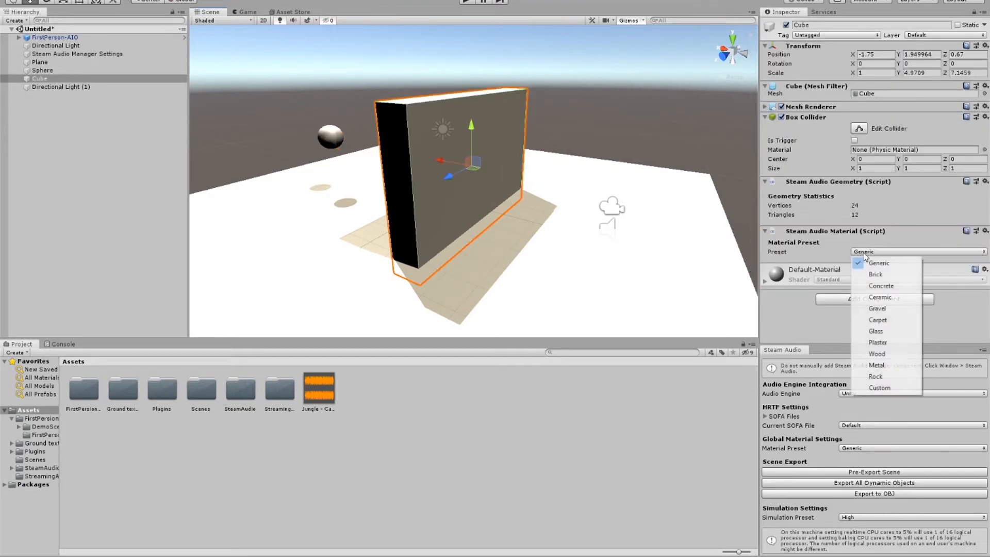
{"action": "left_click", "coordinate": [880, 274]}
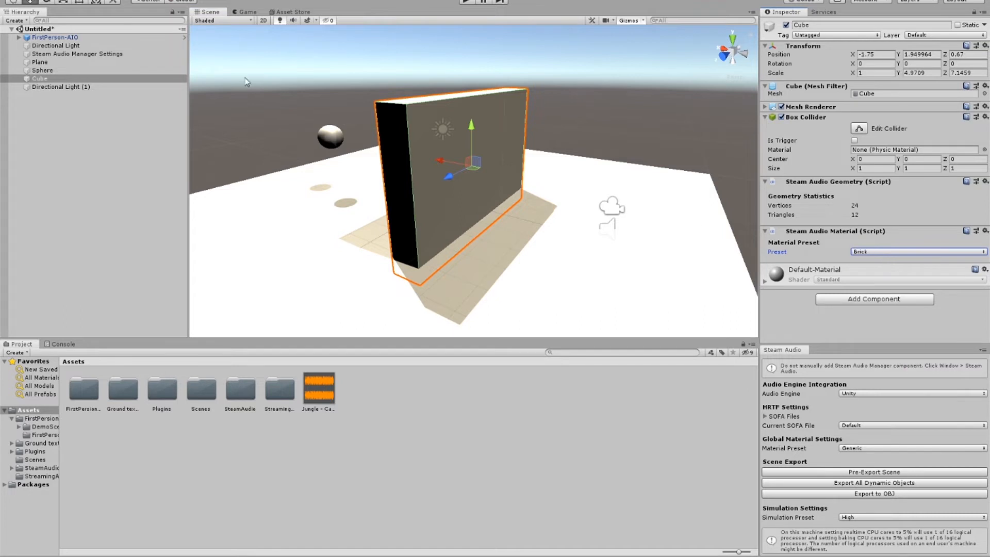
{"action": "left_click", "coordinate": [820, 474]}
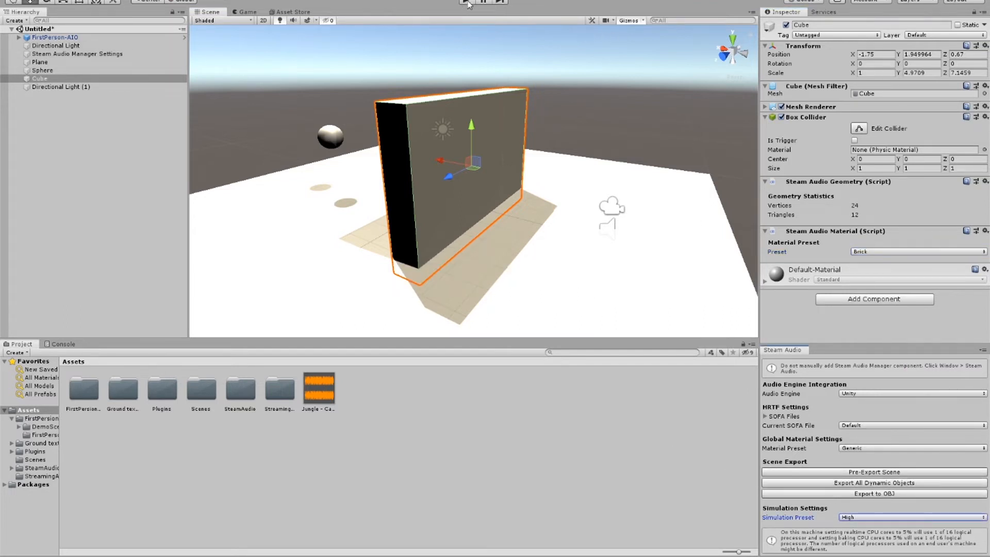
Step: Enable Spatialize on the sphere's Audio Source and pre-export the scene again
{"action": "left_click", "coordinate": [609, 209]}
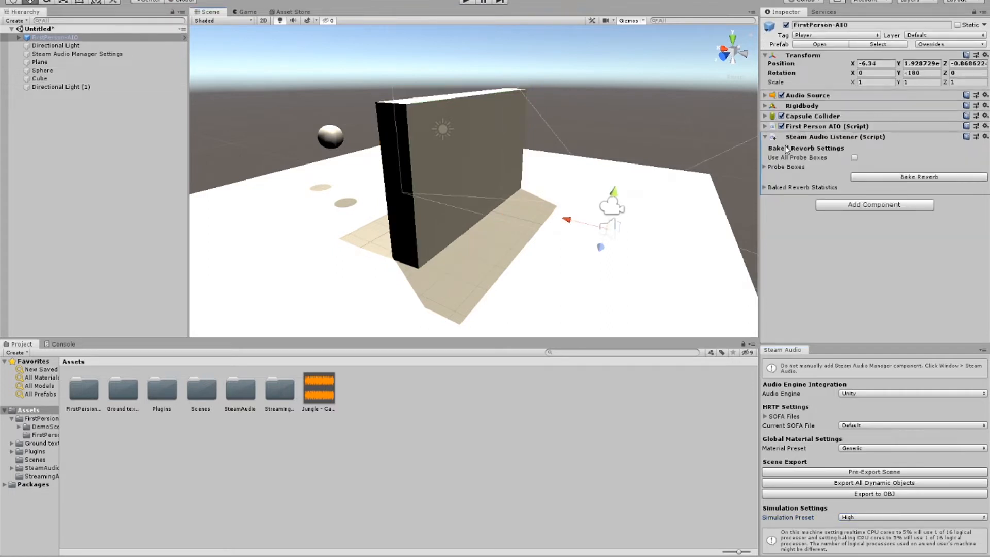
{"action": "left_click", "coordinate": [334, 142]}
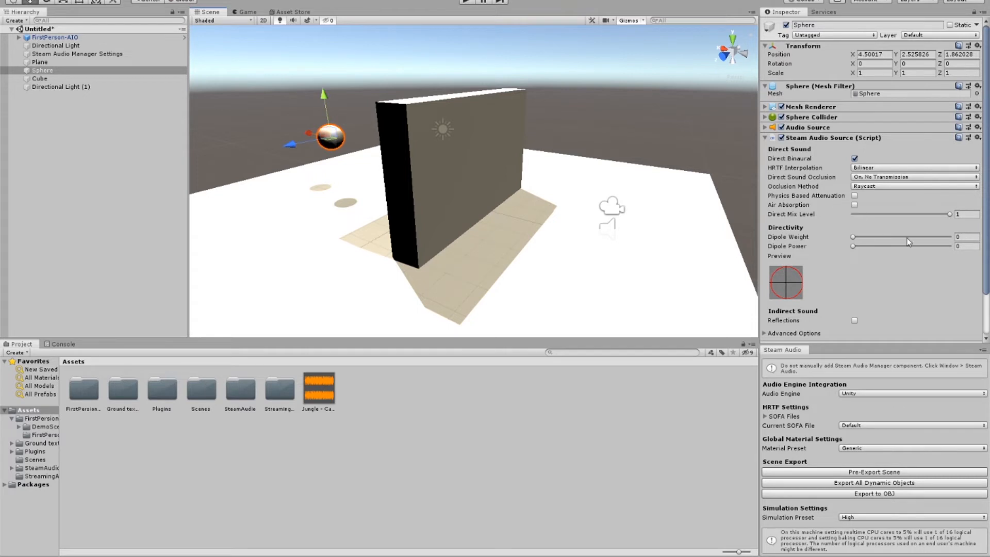
{"action": "scroll", "coordinate": [911, 243], "scroll_direction": "down", "scroll_amount": 3}
{"action": "scroll", "coordinate": [888, 223], "scroll_direction": "up", "scroll_amount": 3}
{"action": "left_click", "coordinate": [765, 127]}
{"action": "left_click", "coordinate": [855, 170]}
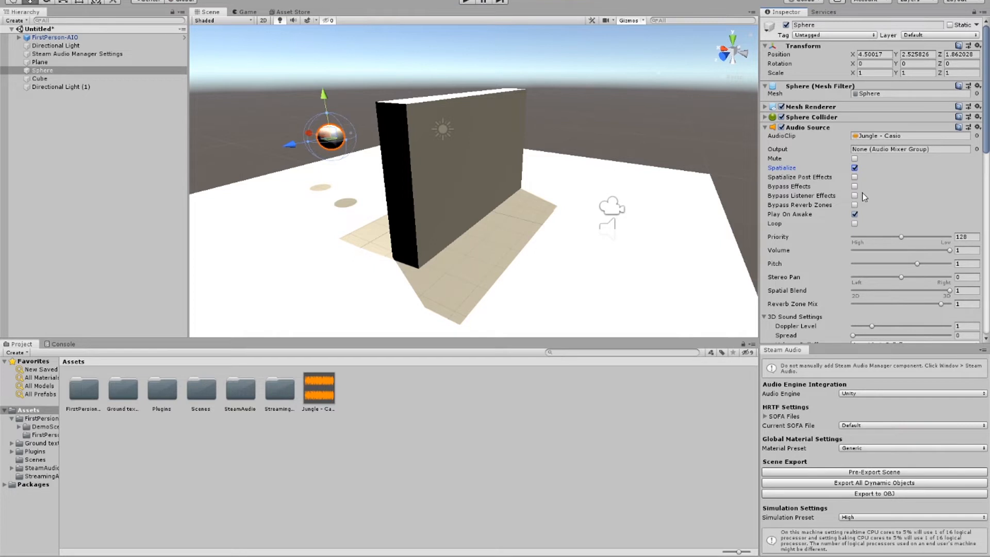
{"action": "left_click", "coordinate": [858, 470]}
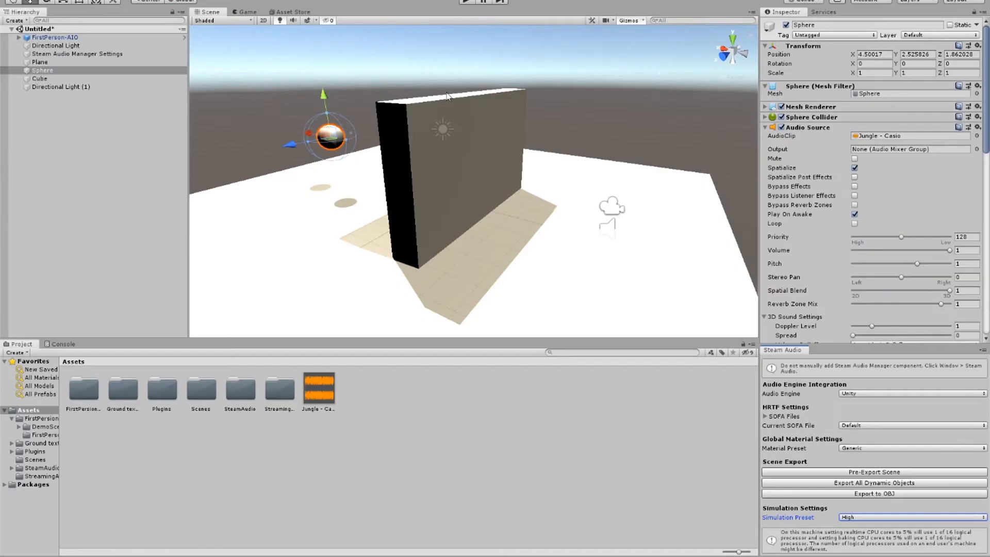
Step: Play the scene and move the player repeatedly in and out of the wall's cover to compare the spatialized sound, ending playback afterward
{"action": "left_click", "coordinate": [466, 3]}
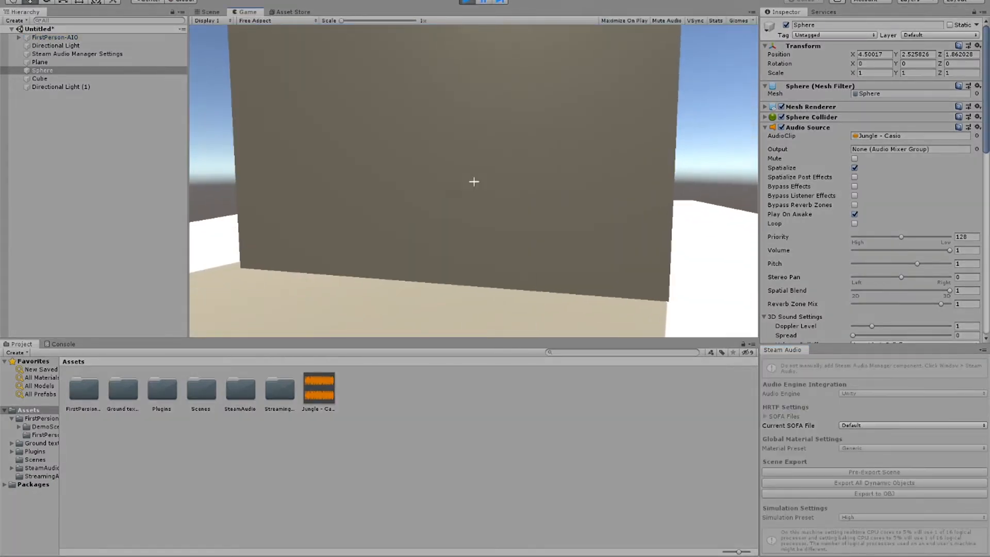
{"action": "key", "text": "d"}
{"action": "key", "text": "d"}
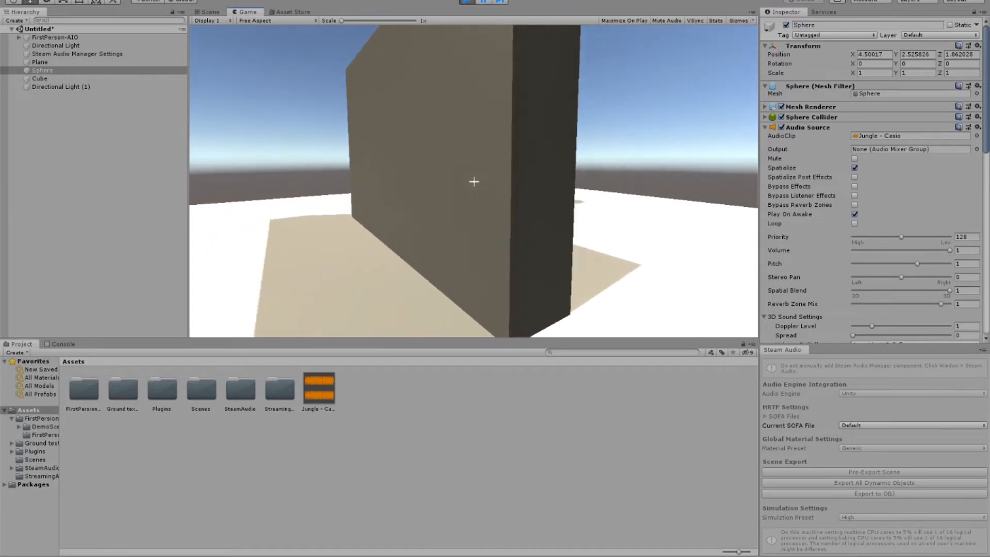
{"action": "key", "text": "a"}
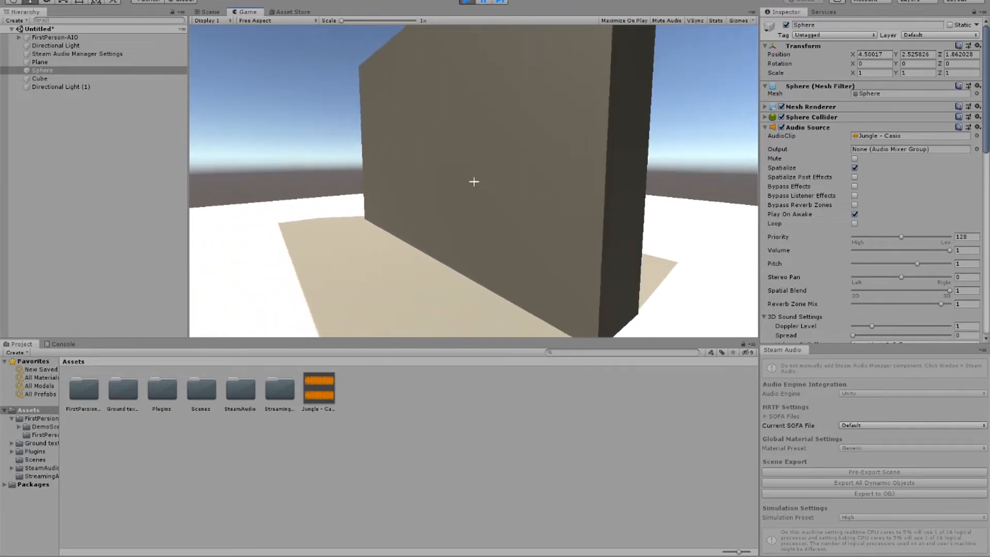
{"action": "key", "text": "d"}
{"action": "key", "text": "d"}
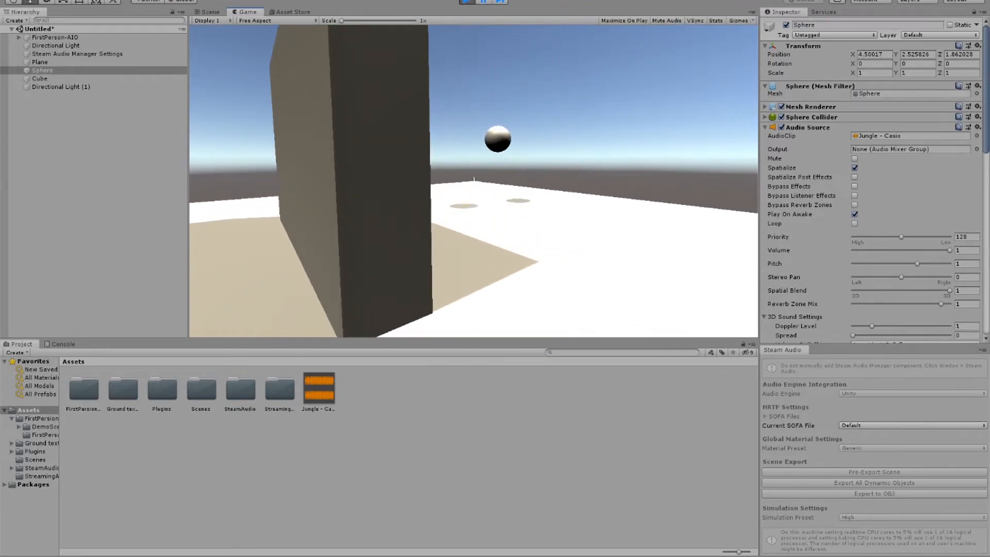
{"action": "key", "text": "a"}
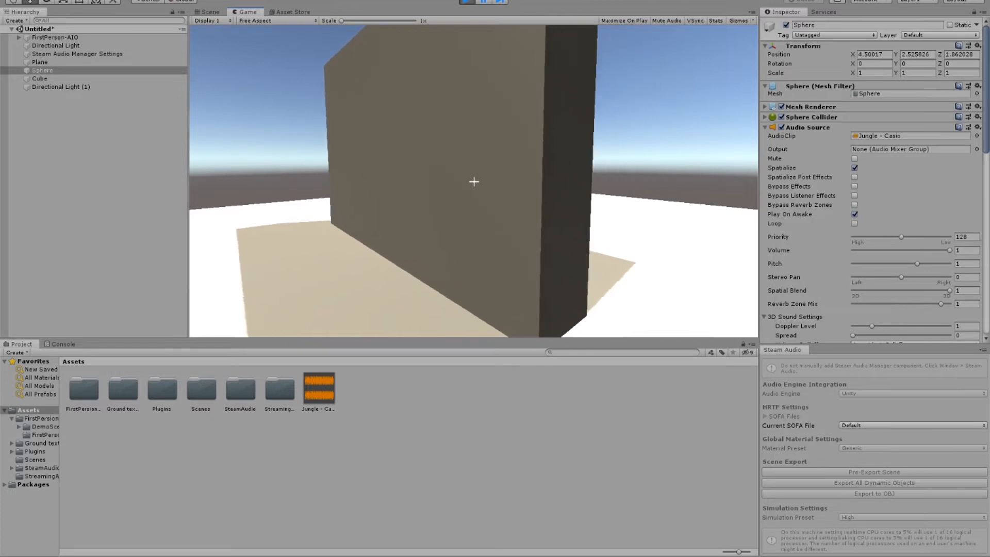
{"action": "key", "text": "d"}
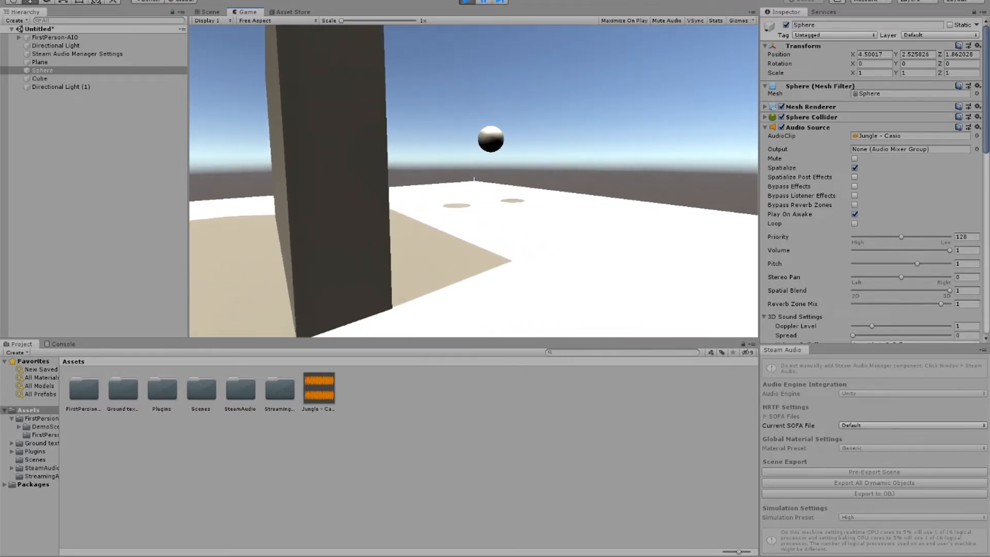
{"action": "key", "text": "a"}
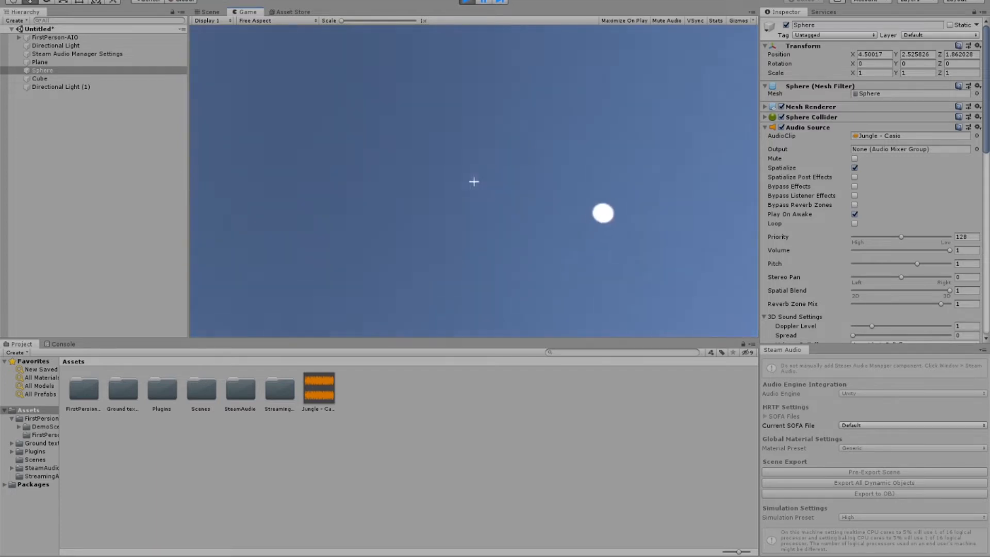
{"action": "key", "text": "ctrl+p"}
Step: Set the Max Distance in the 3D Sound Settings of the sphere's Audio Source to 10
{"action": "scroll", "coordinate": [511, 158], "scroll_direction": "up", "scroll_amount": 2}
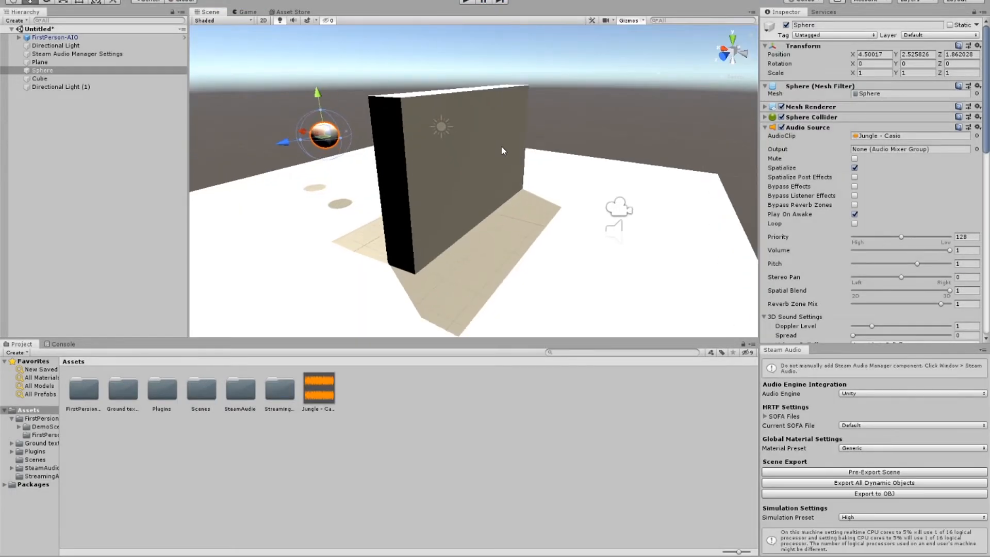
{"action": "left_click", "coordinate": [501, 150]}
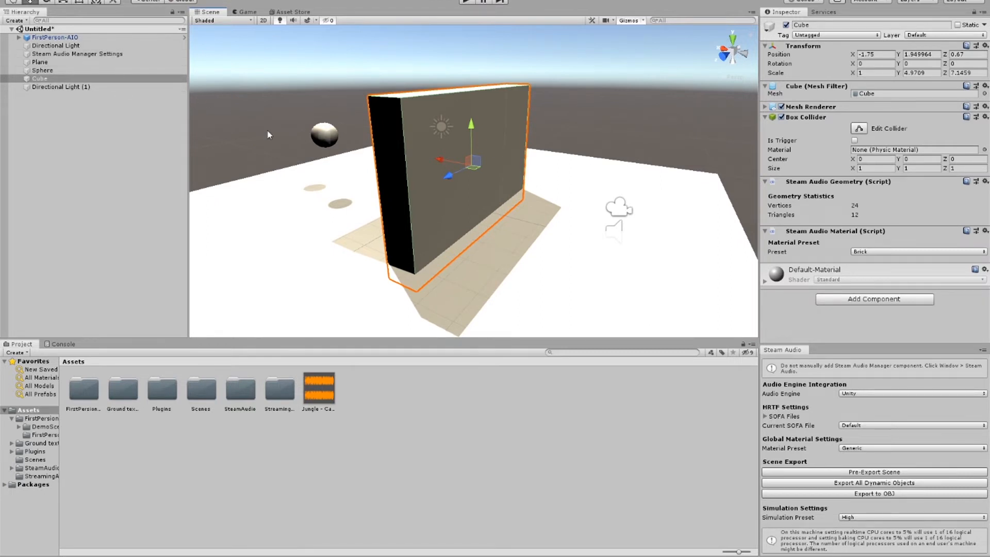
{"action": "left_click", "coordinate": [314, 138]}
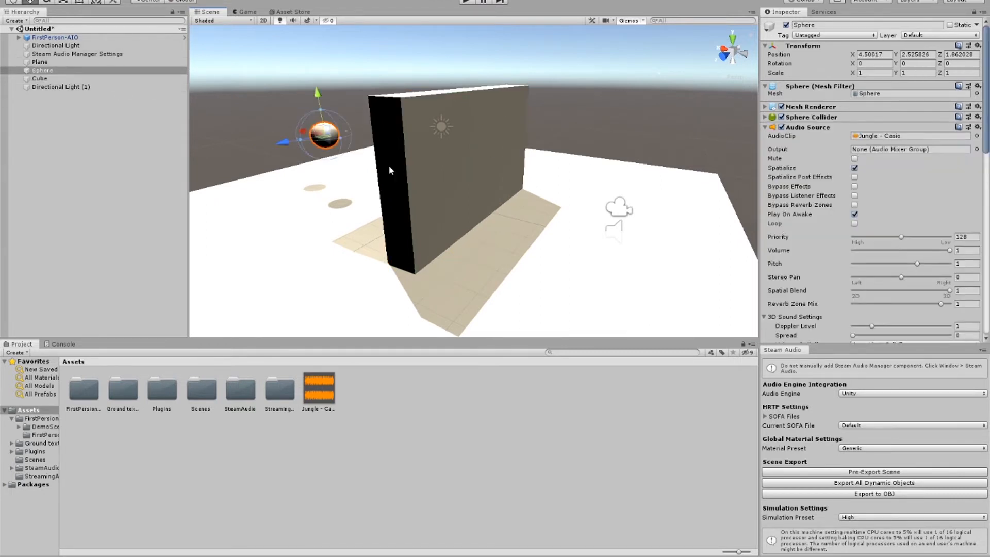
{"action": "left_click", "coordinate": [765, 128]}
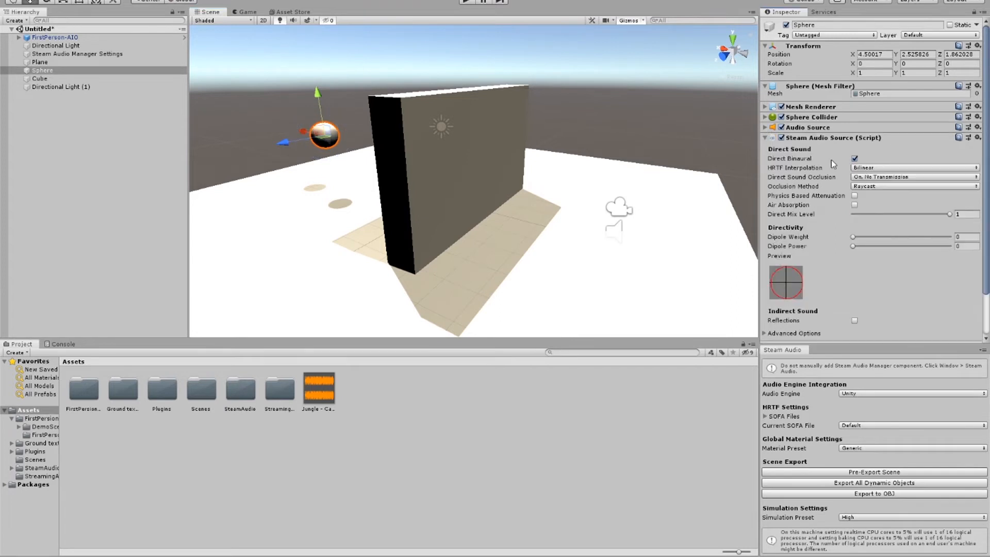
{"action": "left_click", "coordinate": [765, 128]}
{"action": "scroll", "coordinate": [772, 134], "scroll_direction": "down", "scroll_amount": 6}
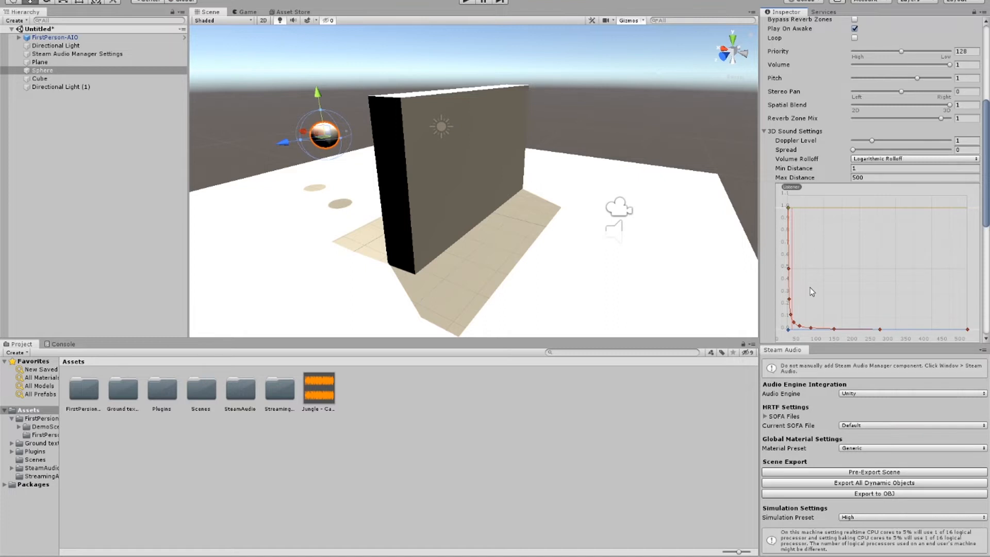
{"action": "left_click", "coordinate": [868, 177]}
{"action": "type", "text": "10"}
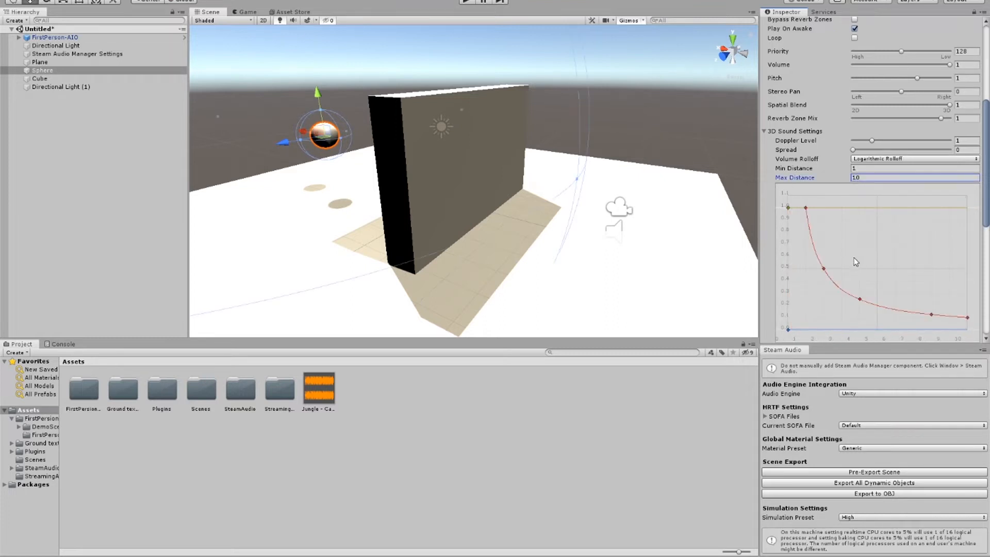
{"action": "scroll", "coordinate": [737, 215], "scroll_direction": "down", "scroll_amount": 2}
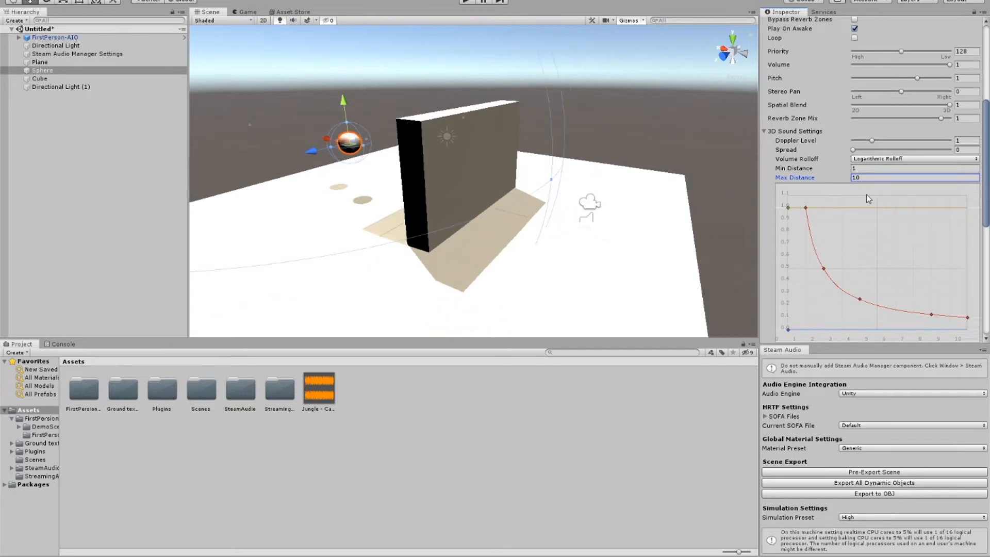
Step: Set the sphere's Audio Source Max Distance to 20, pre-export the scene, and collapse the Audio Source component
{"action": "double_click", "coordinate": [891, 180]}
{"action": "type", "text": "20"}
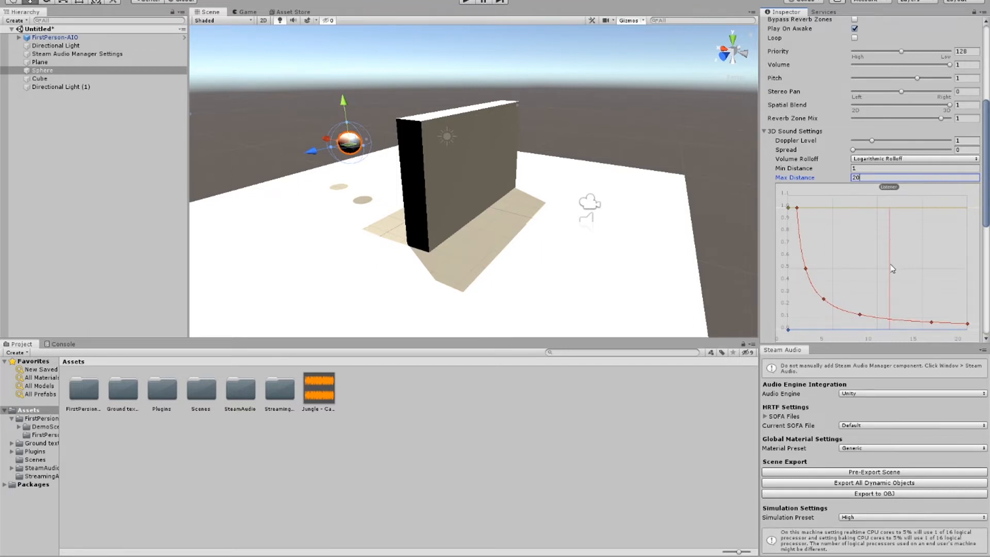
{"action": "left_click", "coordinate": [819, 475]}
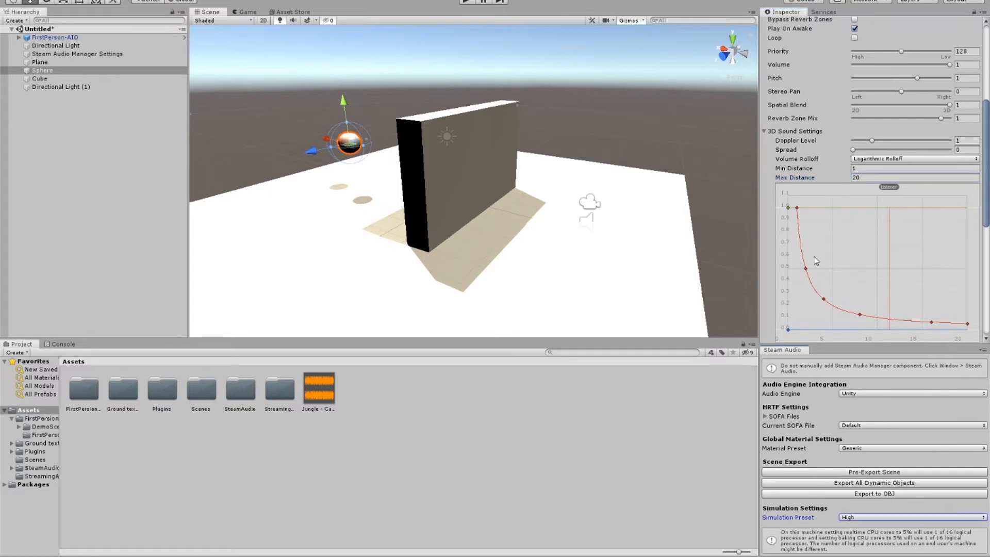
{"action": "scroll", "coordinate": [780, 89], "scroll_direction": "up", "scroll_amount": 5}
{"action": "left_click", "coordinate": [766, 128]}
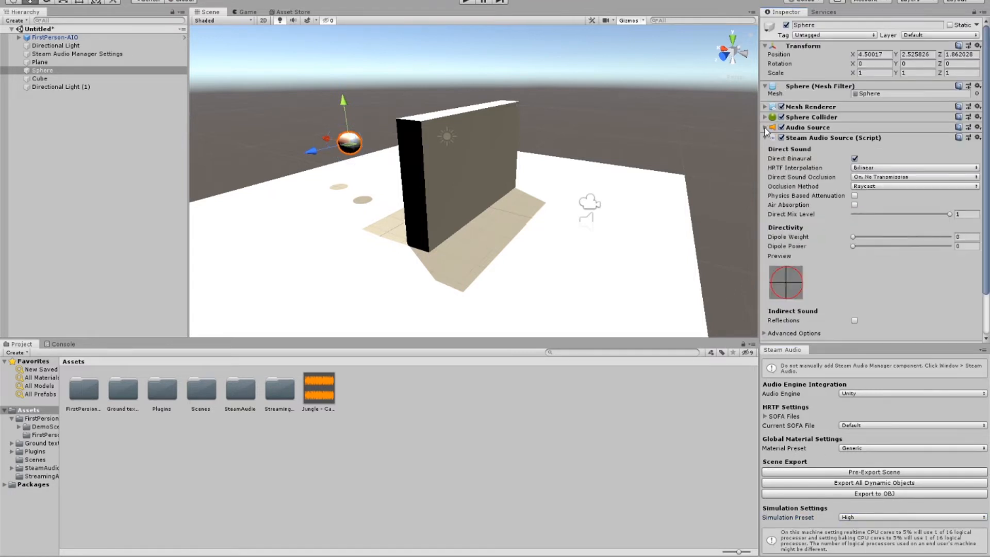
Step: Play the scene and move the player around the wall toward the sphere to test the 20-unit Max Distance, ending playback afterward
{"action": "left_click", "coordinate": [475, 2]}
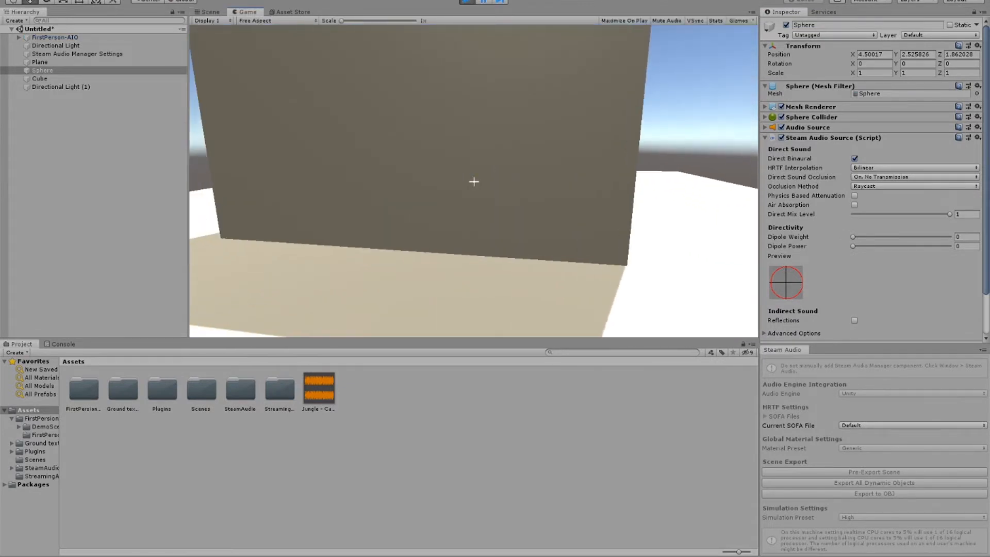
{"action": "key", "text": "w"}
{"action": "key", "text": "d"}
{"action": "key", "text": "d"}
{"action": "key", "text": "s"}
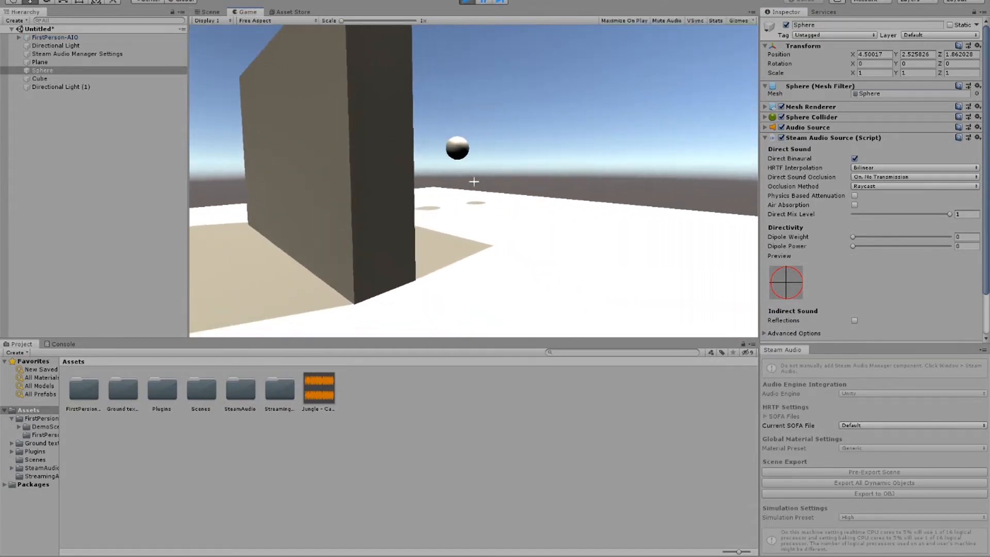
{"action": "key", "text": "s"}
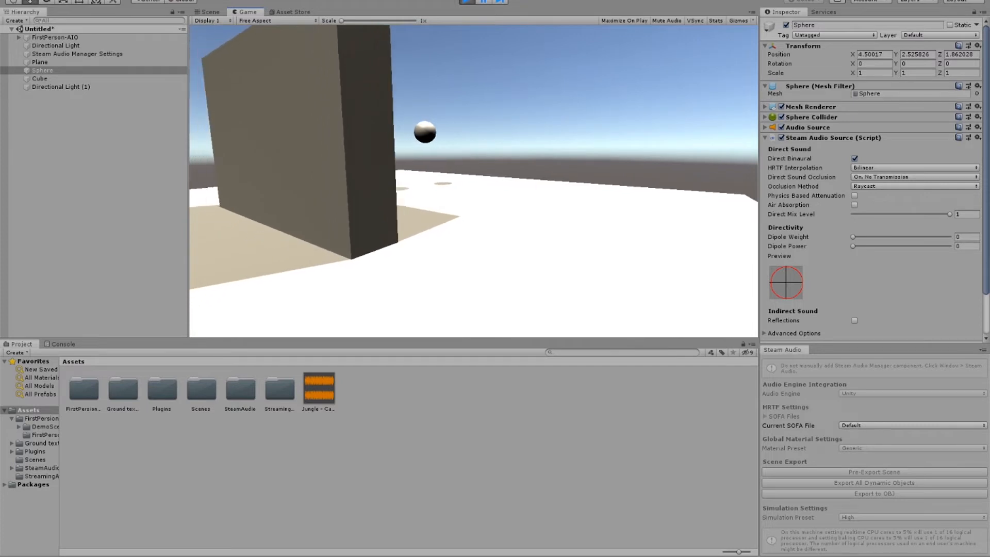
{"action": "key", "text": "w"}
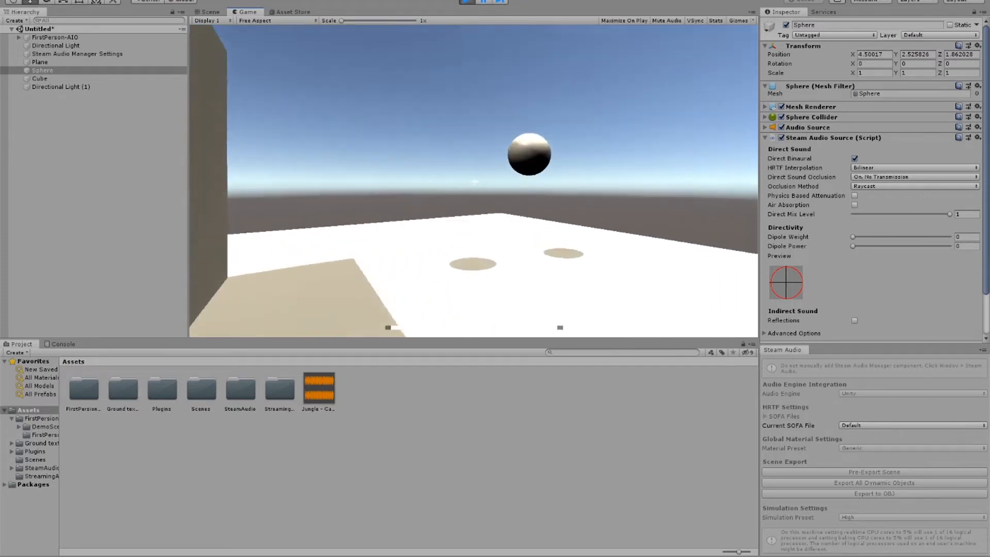
{"action": "key", "text": "s"}
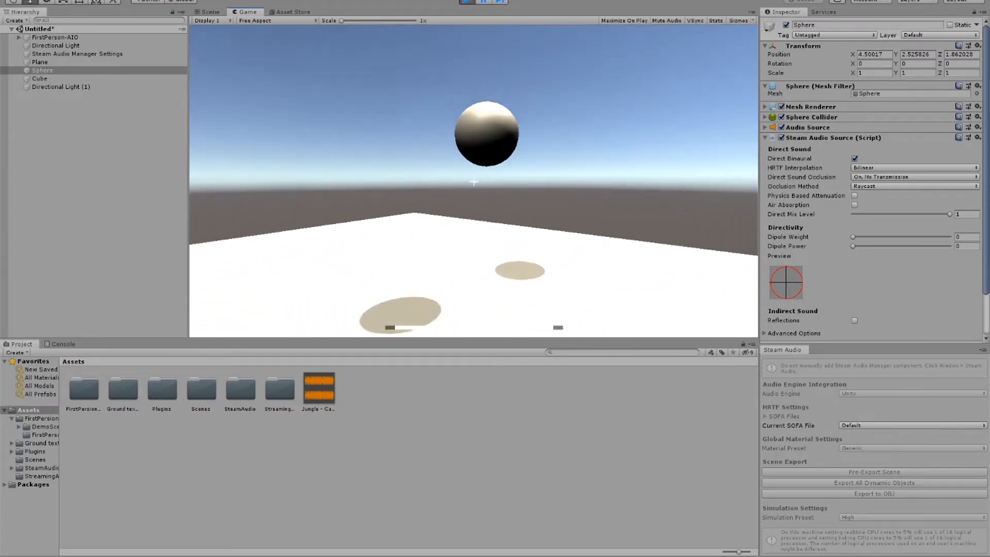
{"action": "left_click", "coordinate": [467, 2]}
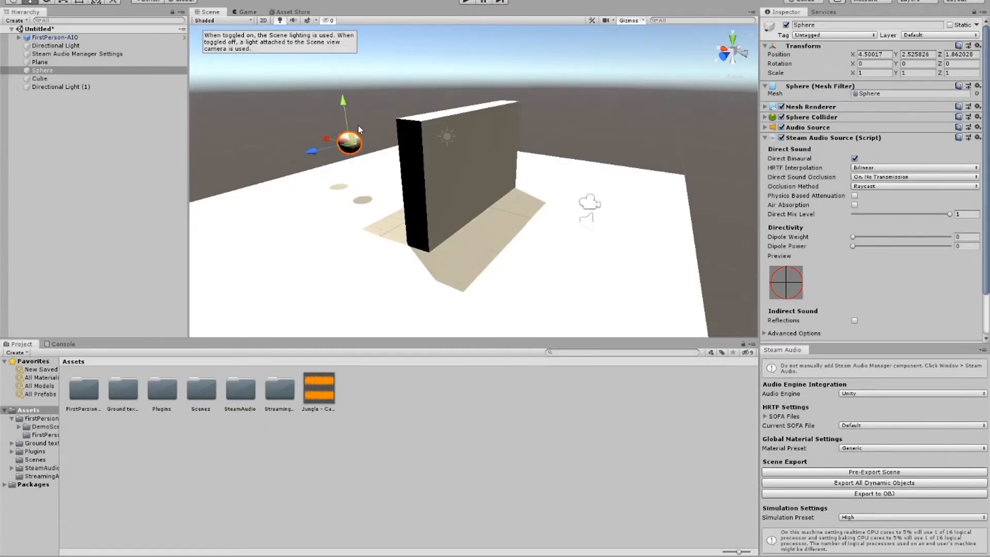
Step: Set the sphere's Direct Sound Occlusion to On, Frequency Dependent Transmission, and pre-export the scene with all dynamic objects
{"action": "left_click", "coordinate": [434, 136]}
{"action": "left_click", "coordinate": [354, 143]}
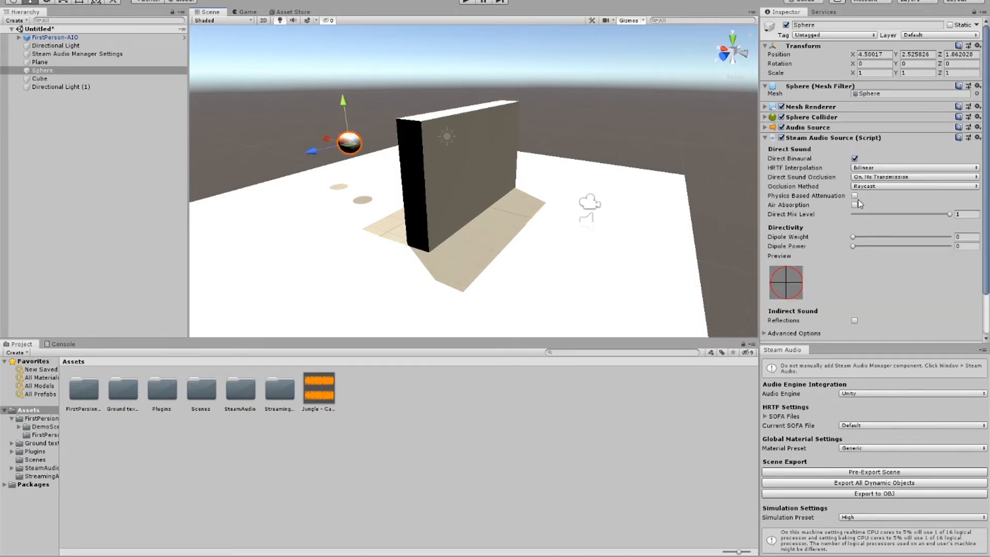
{"action": "left_click", "coordinate": [876, 179]}
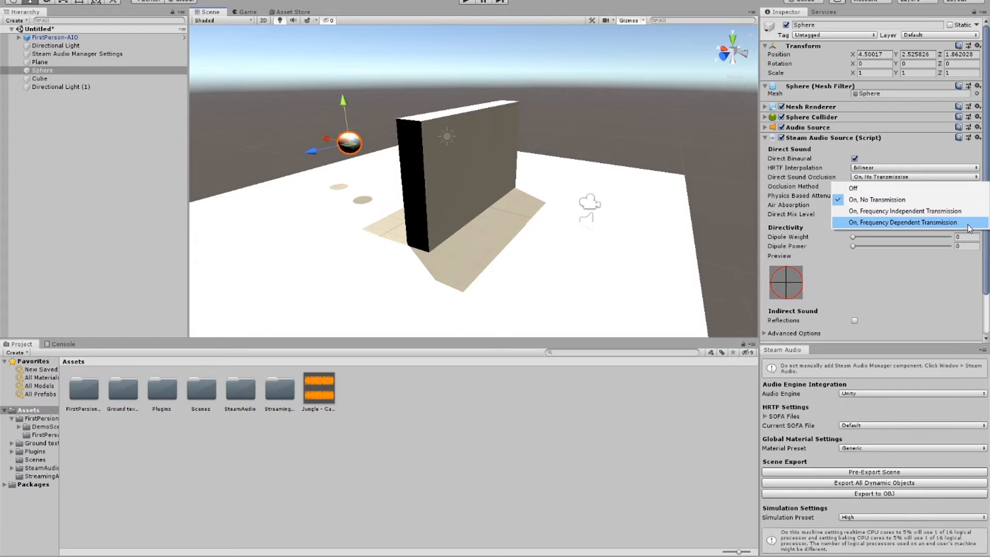
{"action": "left_click", "coordinate": [969, 228]}
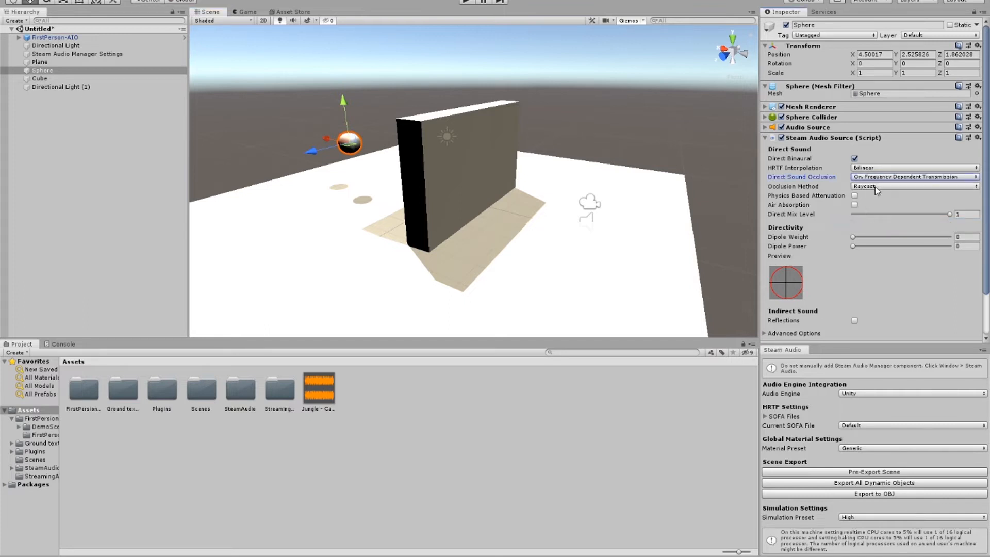
{"action": "scroll", "coordinate": [874, 187], "scroll_direction": "down", "scroll_amount": 3}
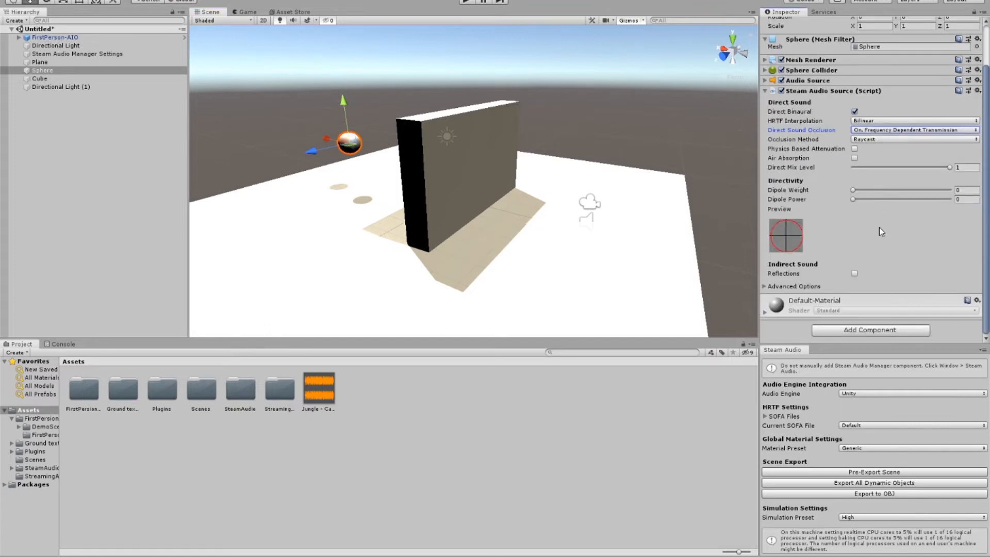
{"action": "left_click", "coordinate": [868, 473]}
{"action": "left_click", "coordinate": [861, 484]}
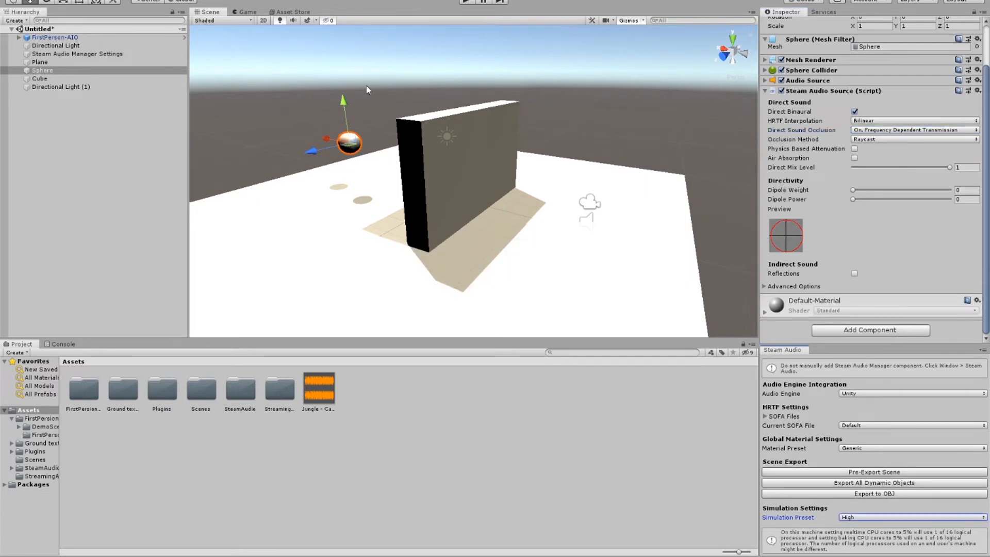
Step: Check the available Steam Audio material presets for the wall cube, keeping Brick
{"action": "left_click", "coordinate": [465, 165]}
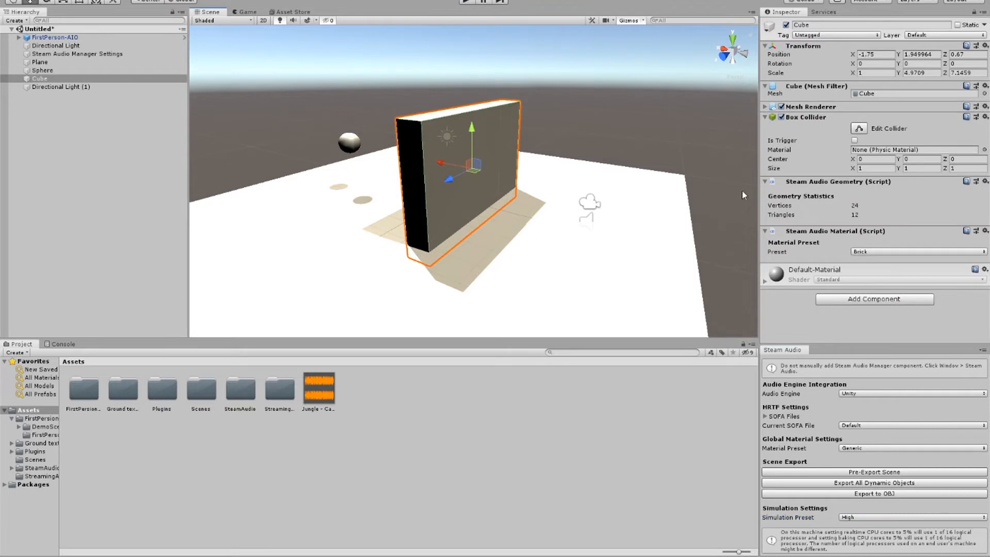
{"action": "left_click", "coordinate": [870, 253]}
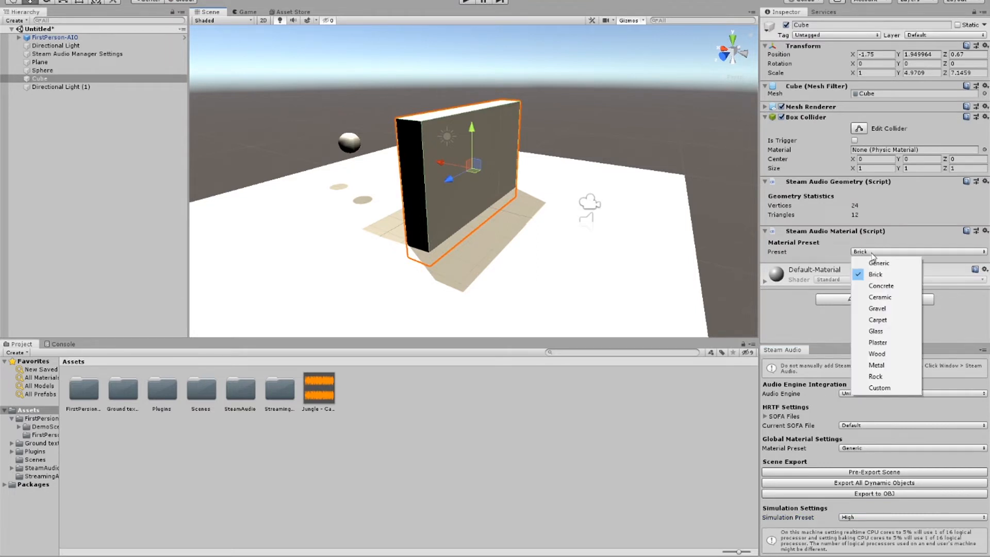
{"action": "left_click", "coordinate": [872, 254]}
Step: Play-test the frequency-dependent transmission by moving the player in and out of the wall's cover, ending playback and exporting the scene again
{"action": "left_click", "coordinate": [467, 2]}
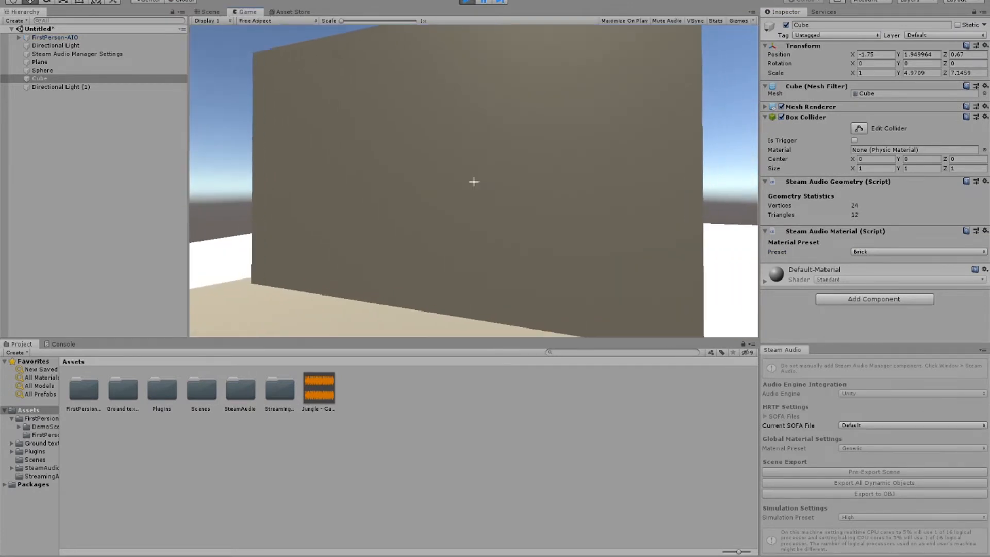
{"action": "key", "text": "d"}
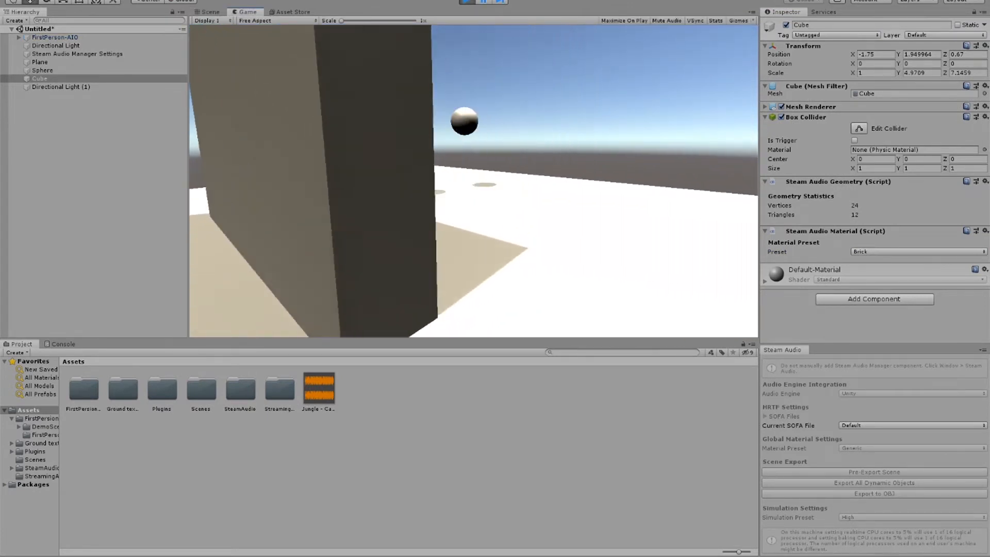
{"action": "key", "text": "d"}
{"action": "key", "text": "a"}
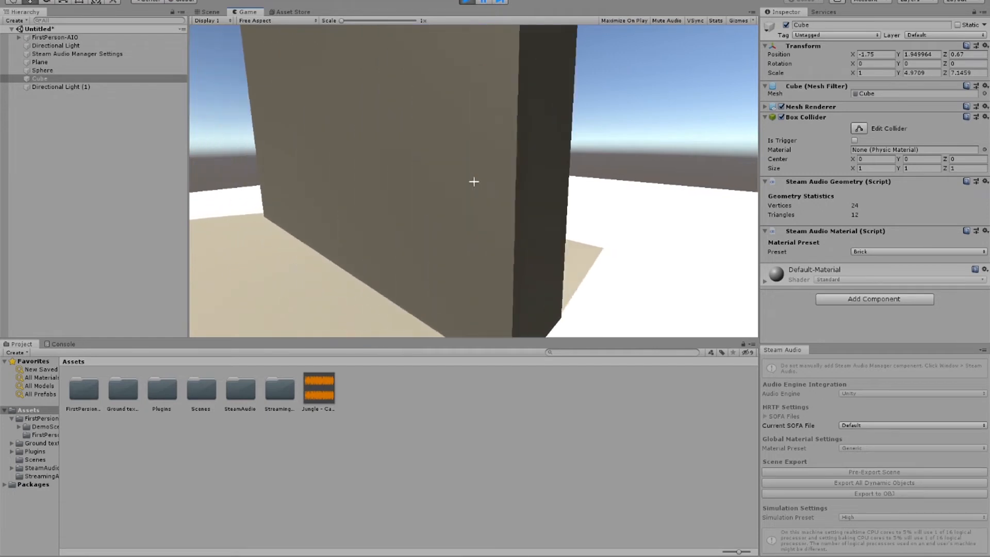
{"action": "key", "text": "d"}
{"action": "key", "text": "d"}
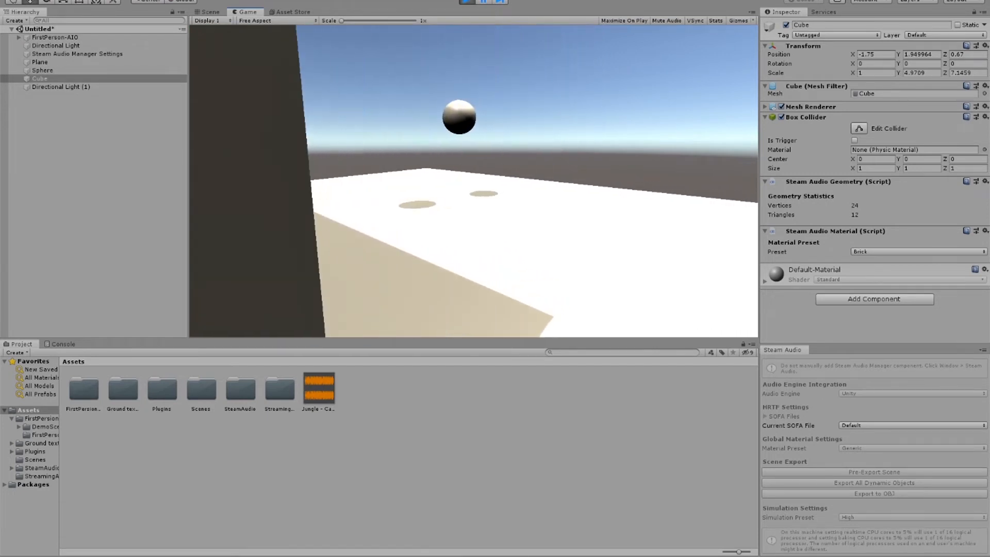
{"action": "key", "text": "a"}
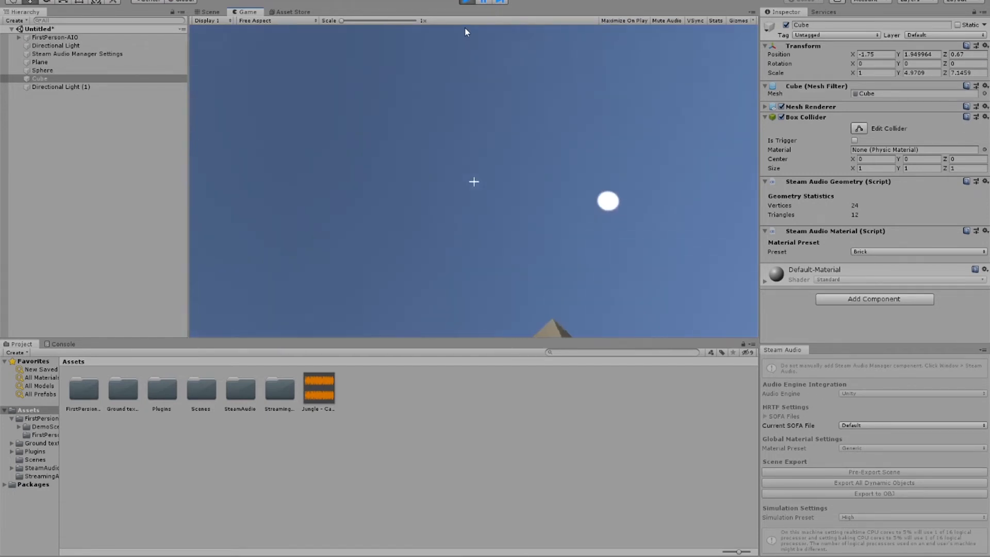
{"action": "left_click", "coordinate": [467, 2]}
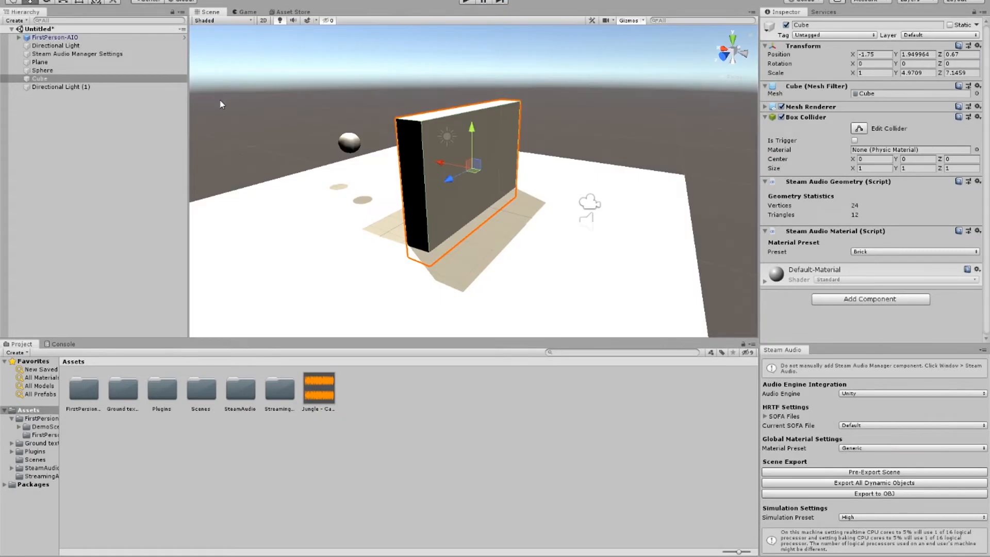
{"action": "left_click", "coordinate": [806, 480]}
{"action": "left_click", "coordinate": [829, 486]}
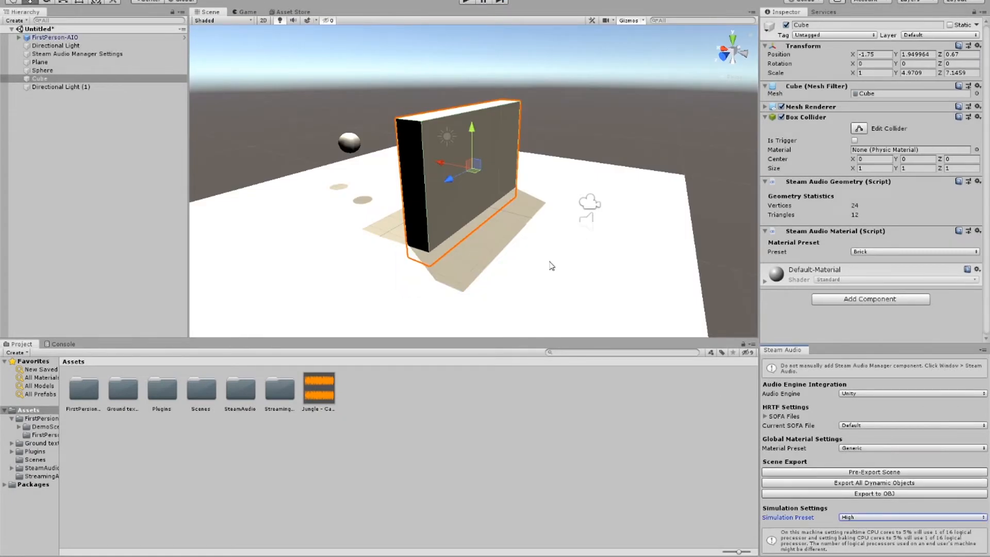
Step: Enable Physics Based Attenuation and Air Absorption on the sphere's Steam Audio Source and pre-export the scene with all dynamic objects
{"action": "left_click", "coordinate": [351, 144]}
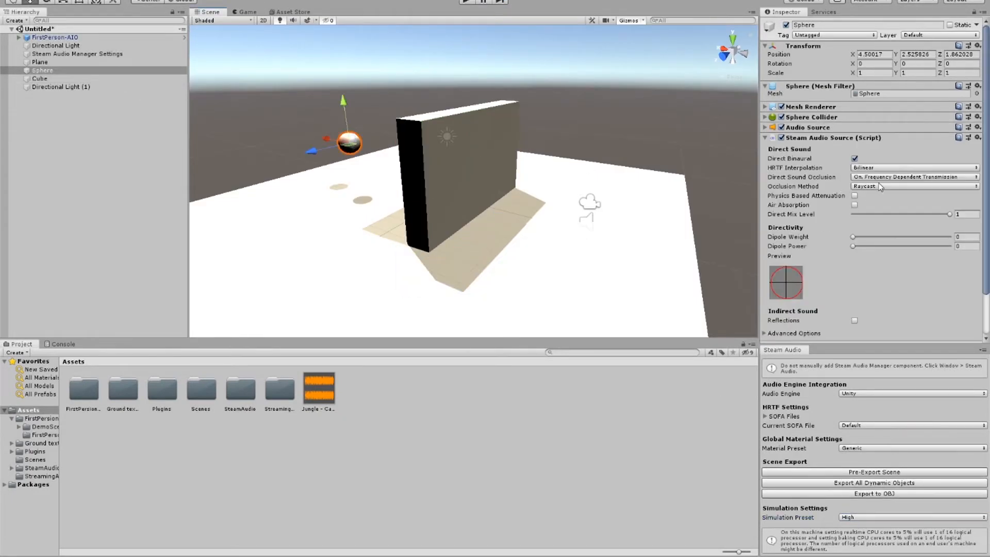
{"action": "left_click", "coordinate": [855, 196]}
{"action": "left_click", "coordinate": [855, 205]}
{"action": "scroll", "coordinate": [863, 244], "scroll_direction": "down", "scroll_amount": 3}
{"action": "right_click_drag", "start_coordinate": [590, 184], "coordinate": [605, 184]}
{"action": "key", "text": "ctrl+s"}
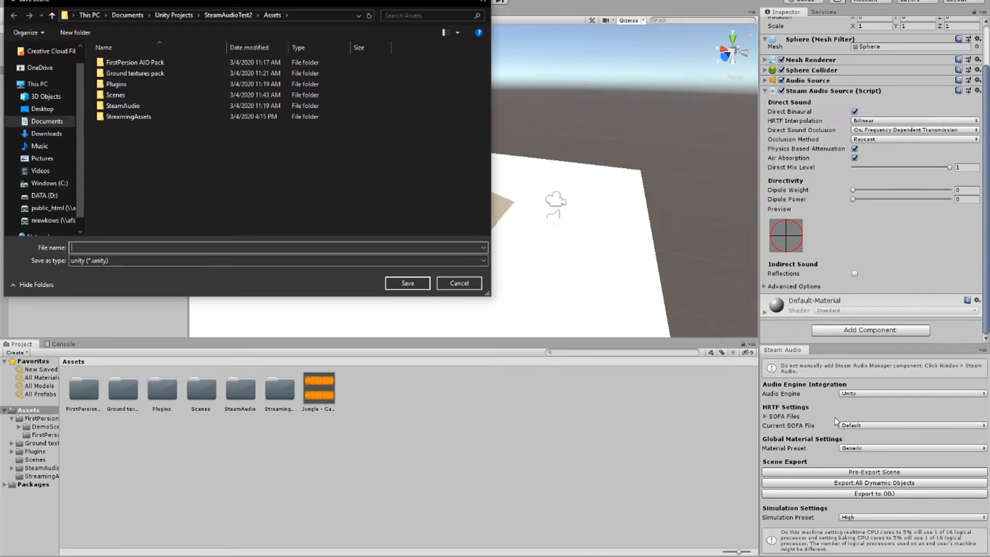
{"action": "left_click", "coordinate": [459, 286]}
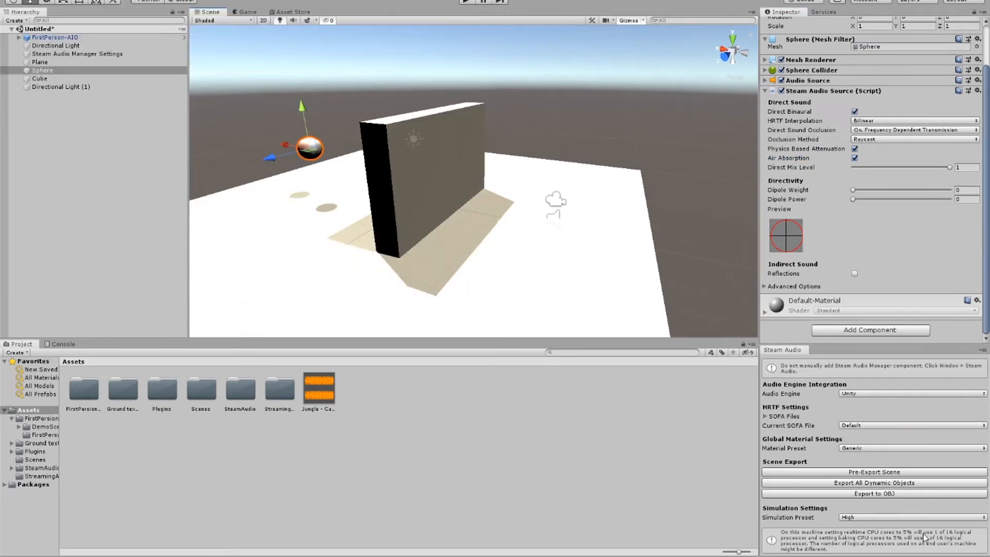
{"action": "left_click", "coordinate": [856, 471]}
{"action": "left_click", "coordinate": [856, 484]}
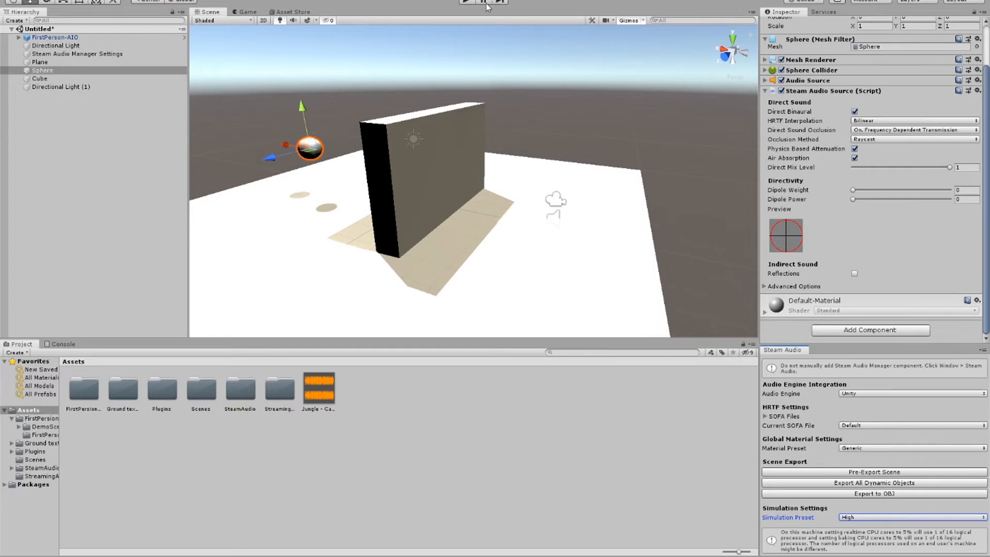
Step: Play the scene and move the player past the wall's edge to hear the attenuation and air absorption, ending playback afterward
{"action": "left_click", "coordinate": [466, 2]}
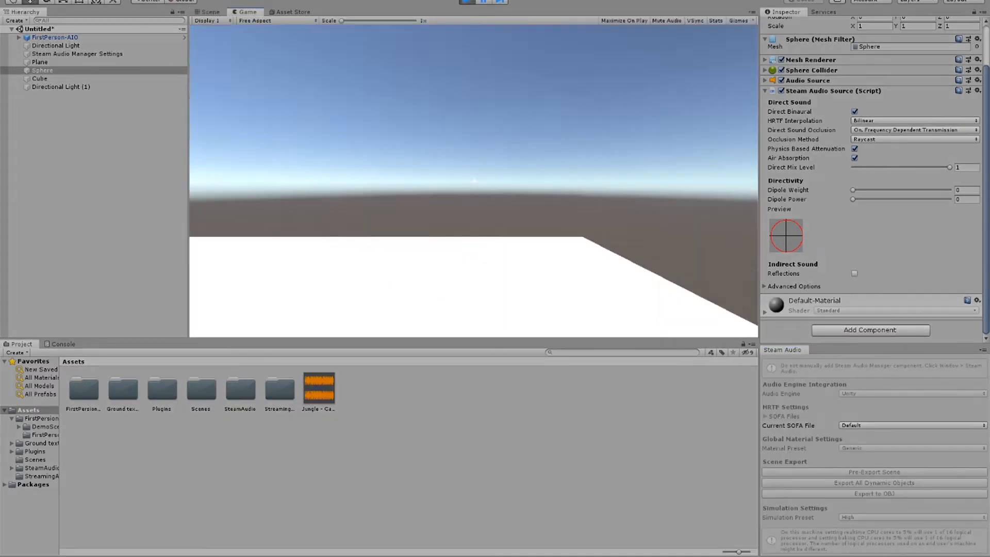
{"action": "key", "text": "d"}
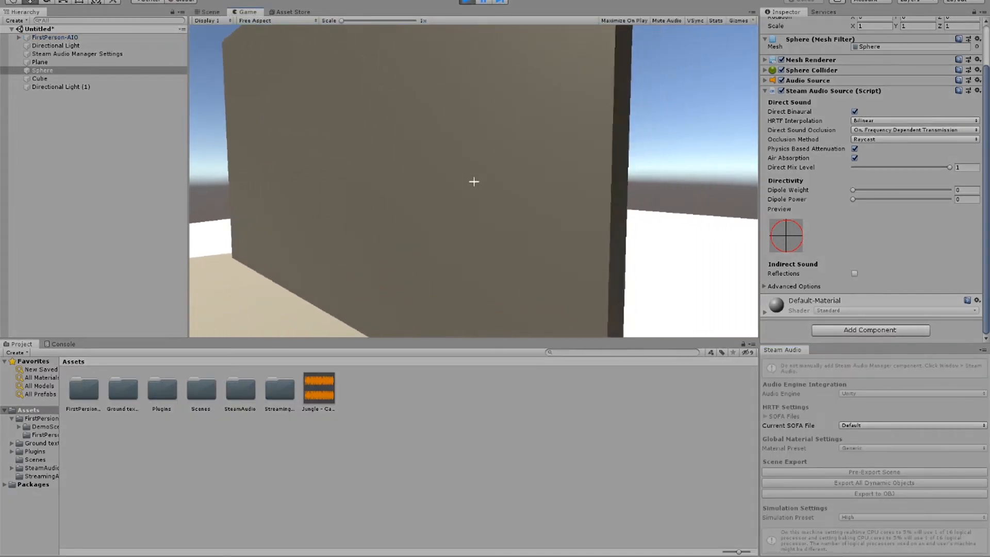
{"action": "key", "text": "a"}
{"action": "key", "text": "a"}
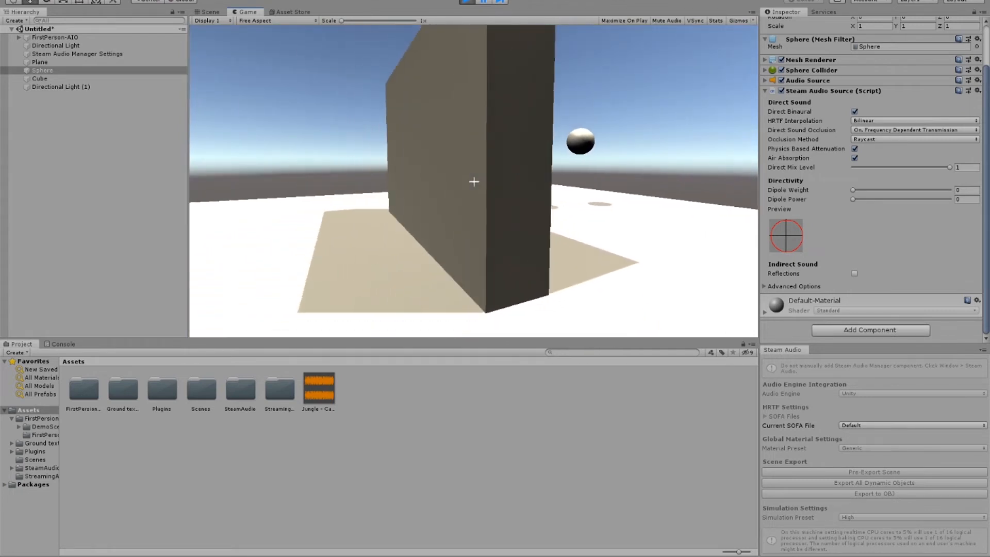
{"action": "key", "text": "d"}
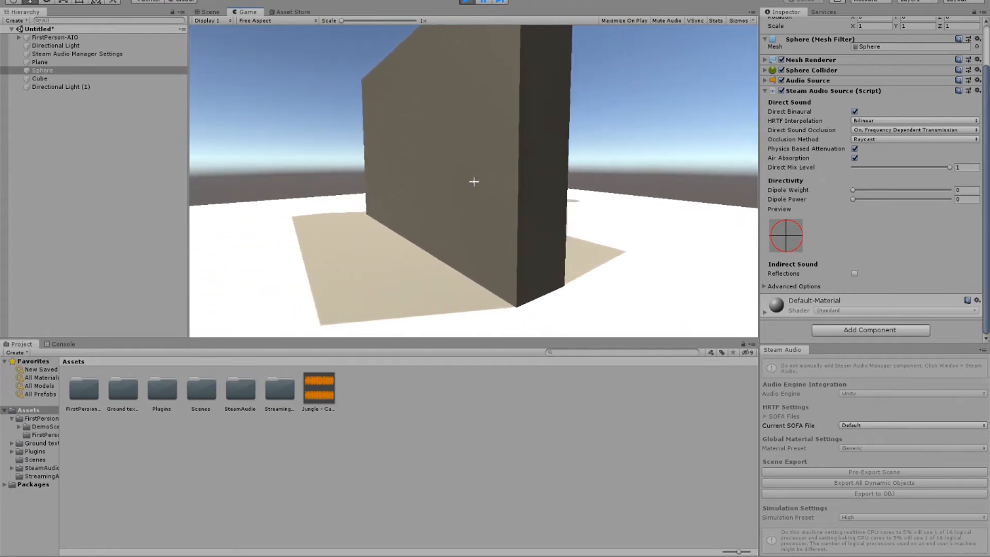
{"action": "key", "text": "w"}
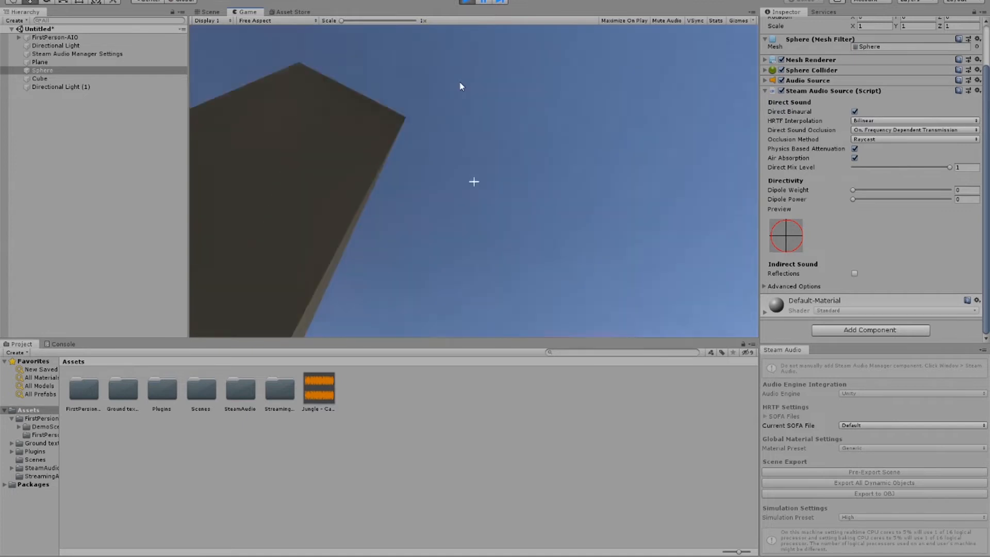
{"action": "key", "text": "ctrl+p"}
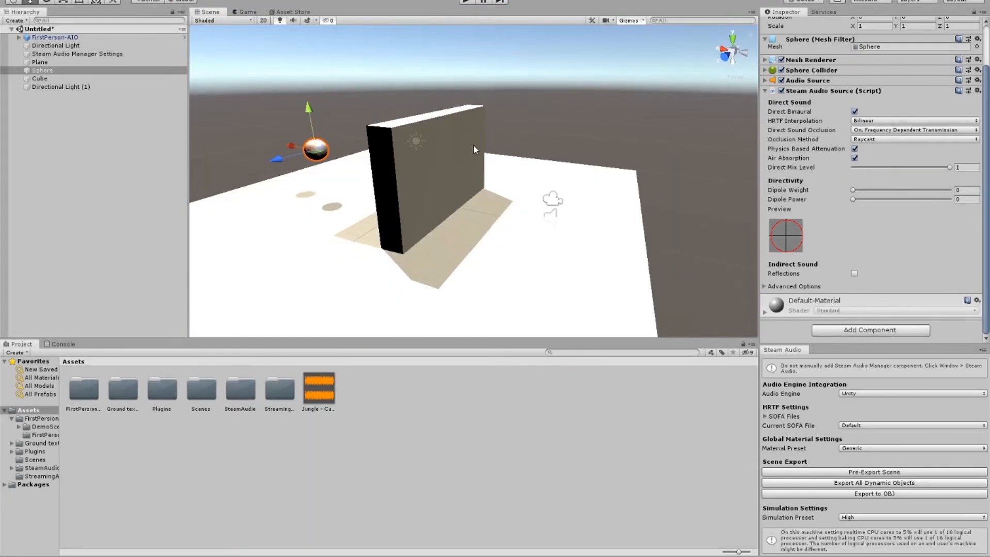
Step: Give the wall a Custom Steam Audio material with all absorption and scattering at 0 and all transmission at 1, and pre-export the scene
{"action": "left_click", "coordinate": [472, 147]}
{"action": "left_click", "coordinate": [867, 253]}
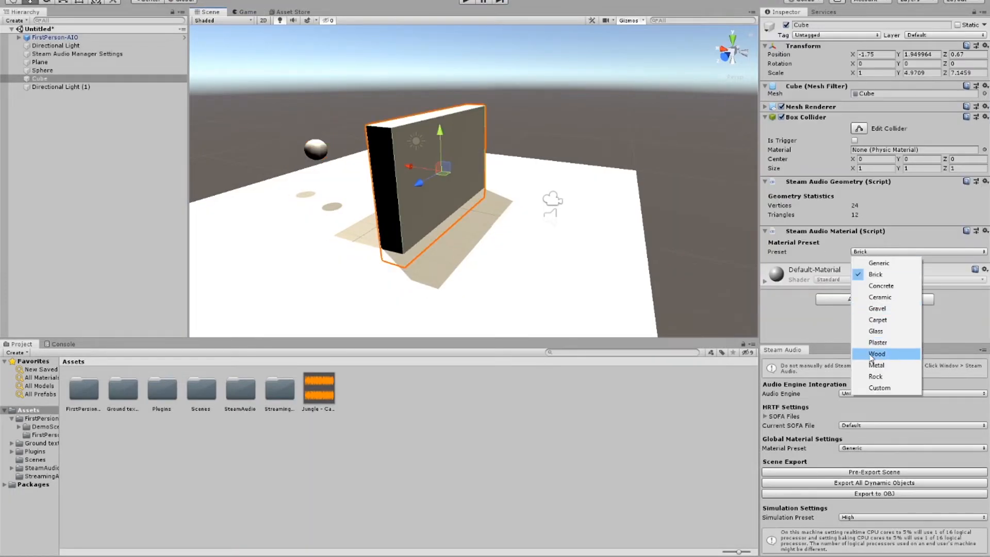
{"action": "left_click", "coordinate": [878, 390]}
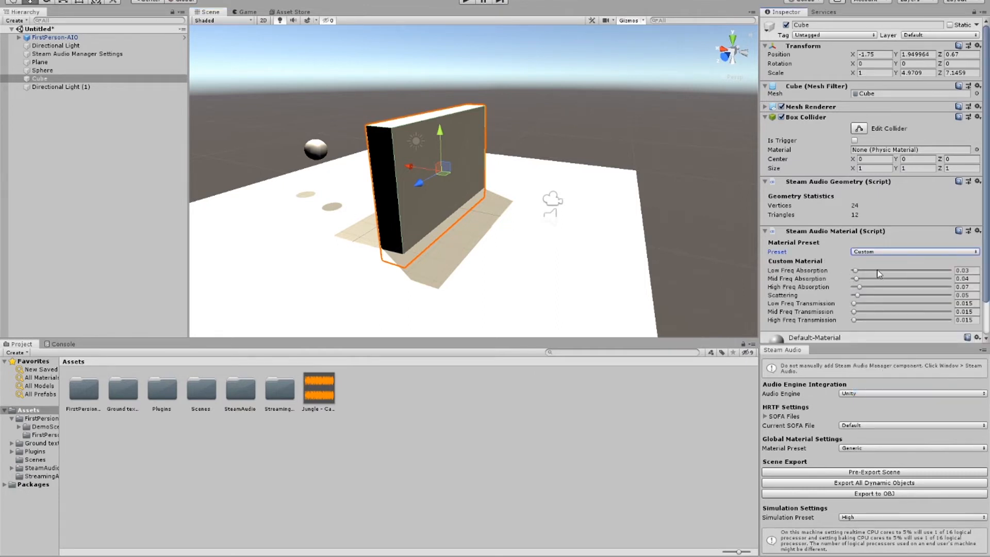
{"action": "left_click_drag", "start_coordinate": [856, 270], "coordinate": [982, 316]}
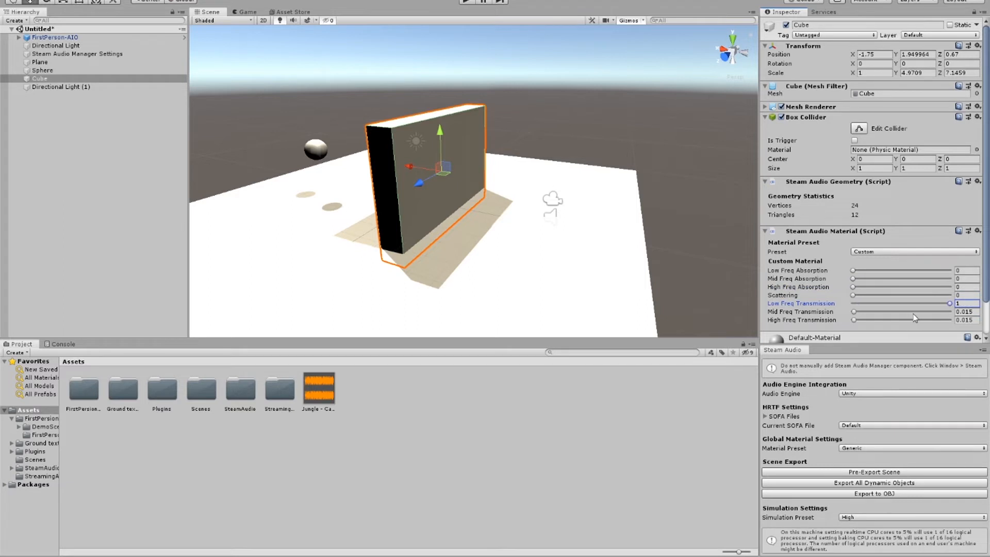
{"action": "left_click_drag", "start_coordinate": [916, 312], "coordinate": [955, 322]}
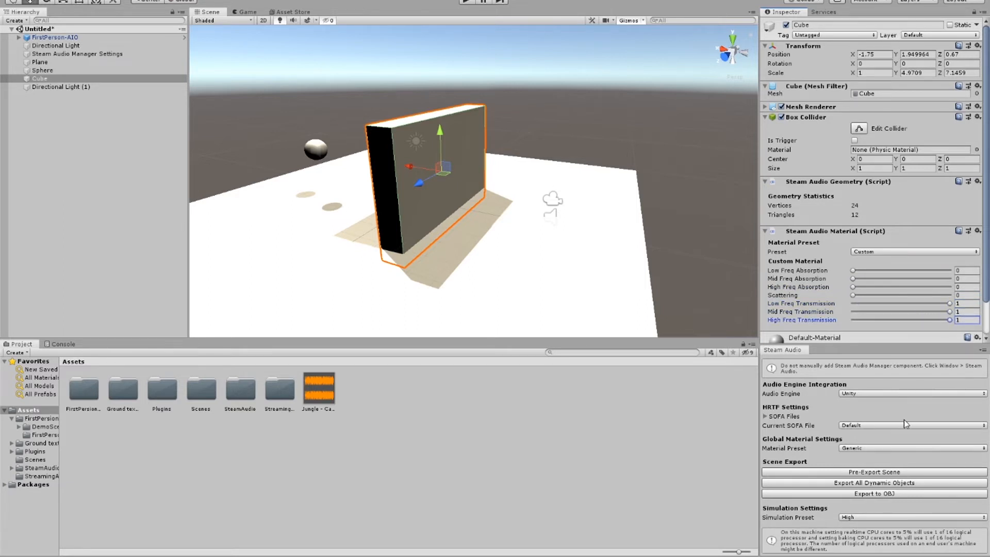
{"action": "left_click", "coordinate": [882, 496]}
{"action": "left_click", "coordinate": [877, 473]}
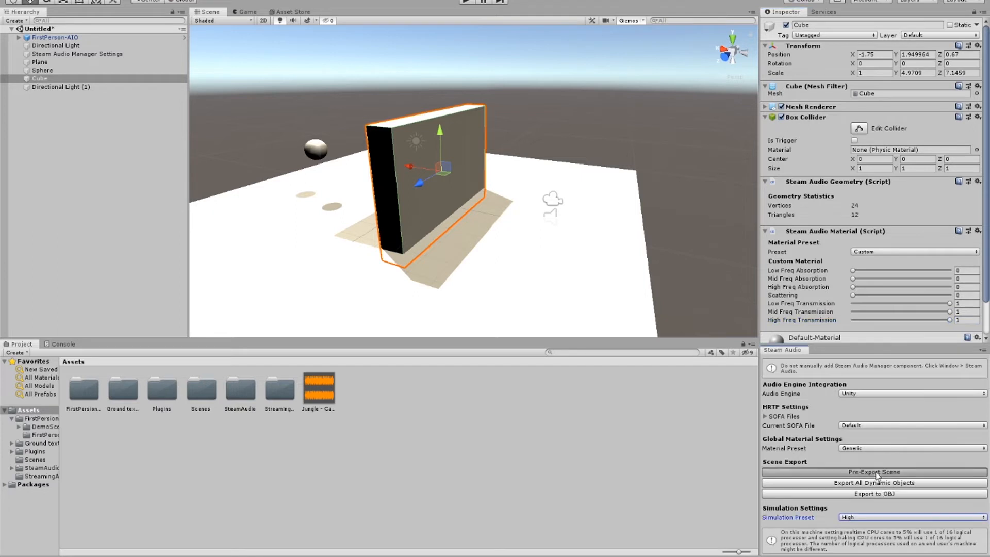
Step: Play-test the fully transmissive wall material by moving the player in and out of the wall's cover, ending playback afterward
{"action": "left_click", "coordinate": [466, 4]}
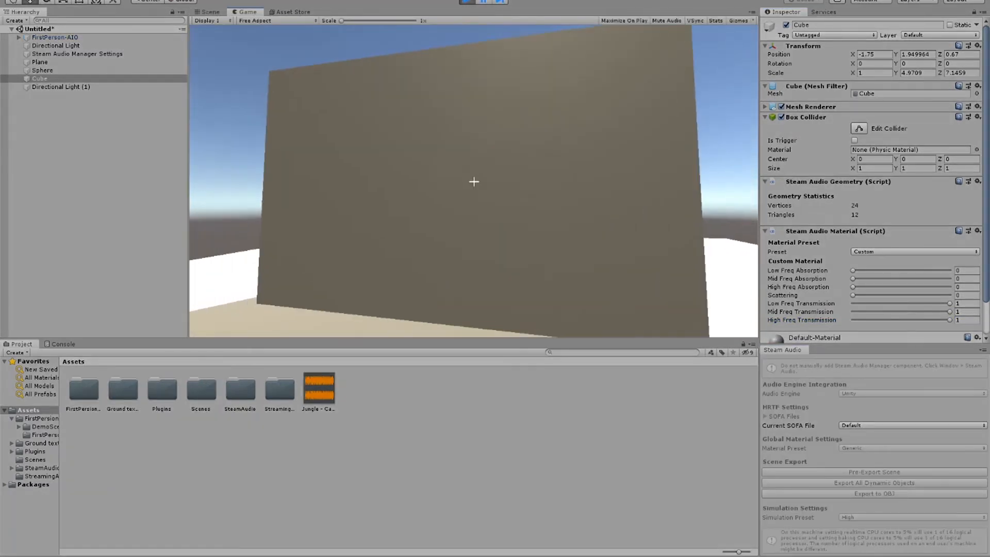
{"action": "key", "text": "d"}
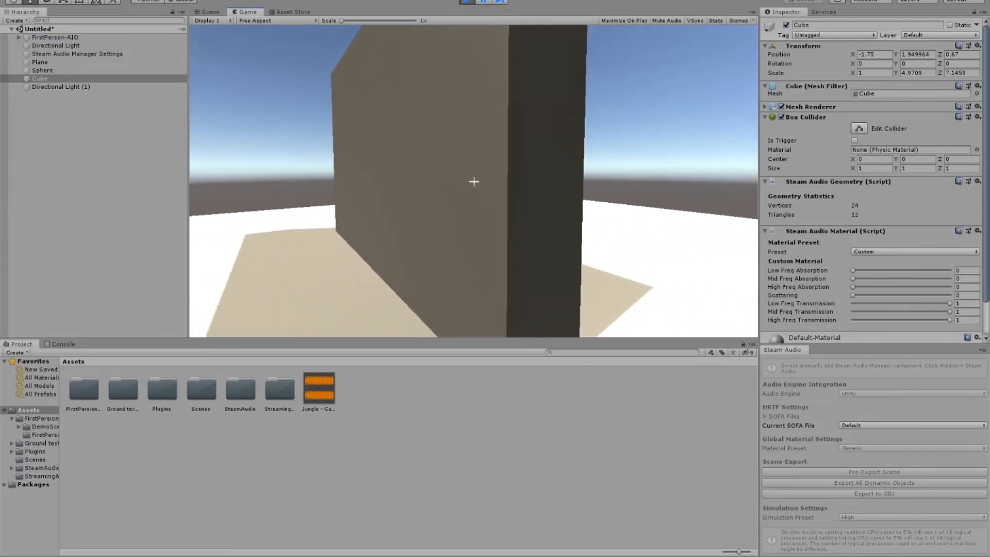
{"action": "key", "text": "a"}
{"action": "key", "text": "d"}
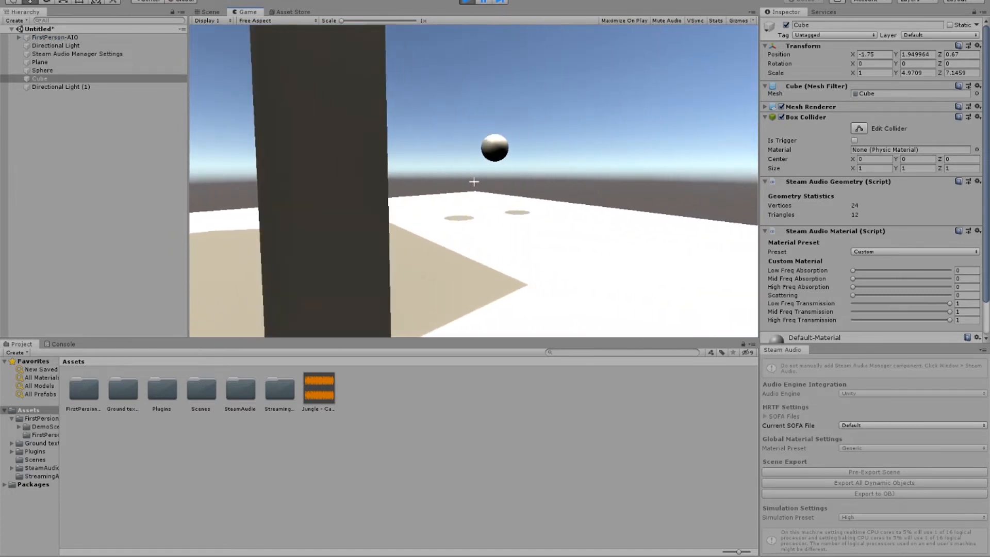
{"action": "key", "text": "a"}
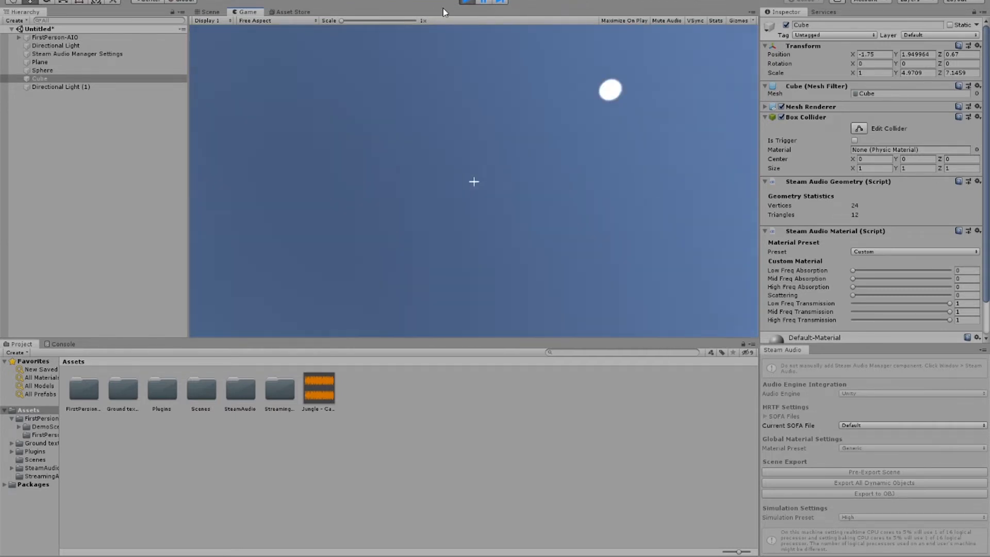
{"action": "left_click", "coordinate": [467, 1]}
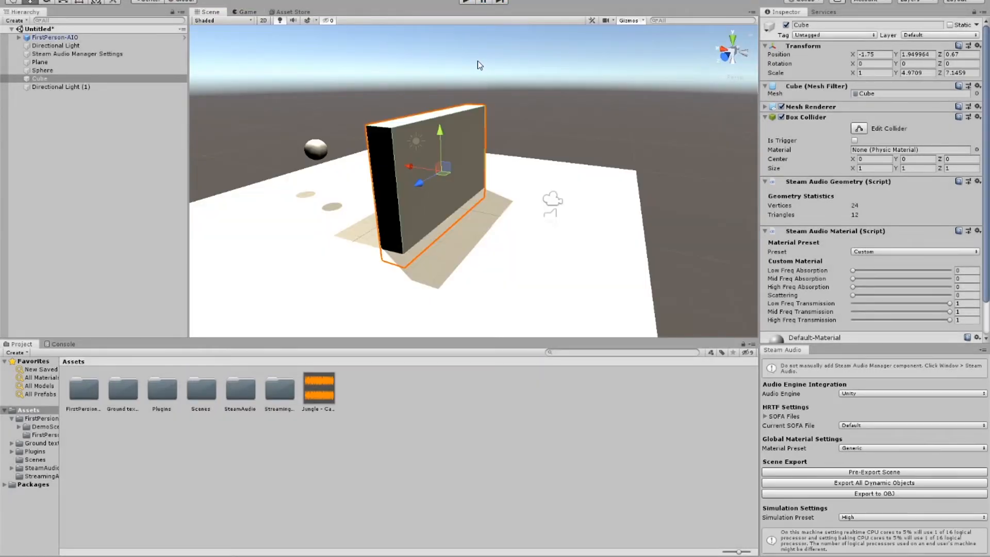
Step: Switch the wall's Steam Audio material preset to Brick and back to Custom so the custom fields load the Brick values
{"action": "scroll", "coordinate": [845, 237], "scroll_direction": "down", "scroll_amount": 2}
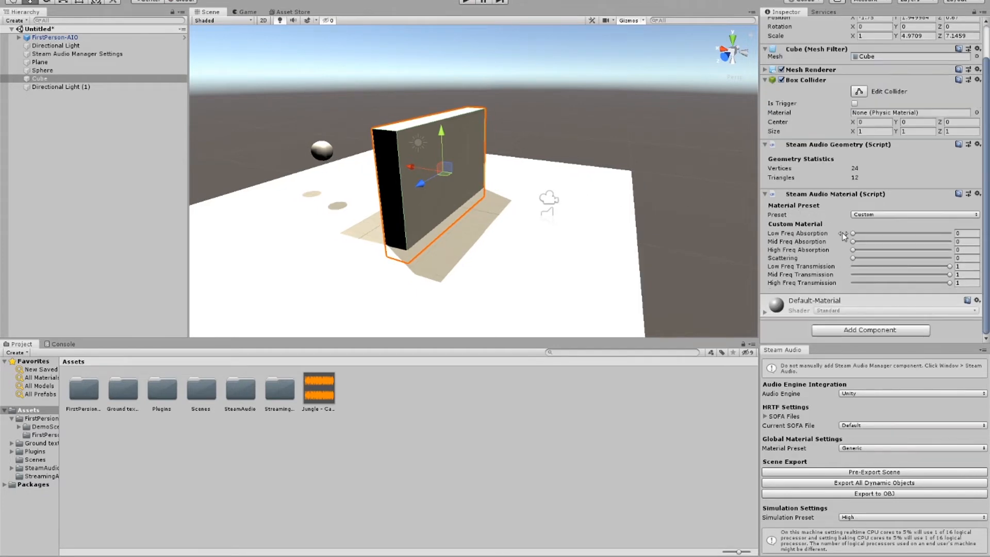
{"action": "left_click", "coordinate": [874, 214]}
{"action": "left_click", "coordinate": [878, 236]}
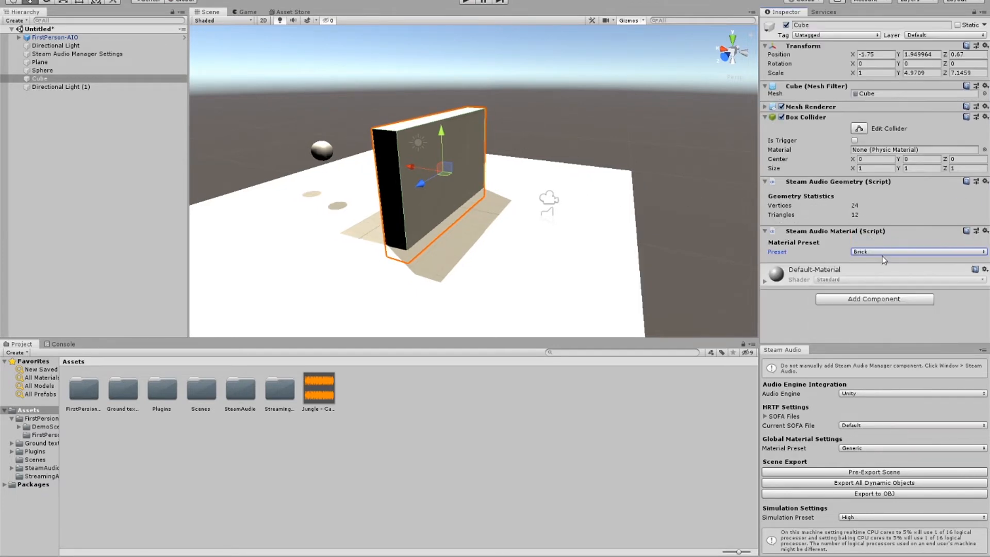
{"action": "left_click", "coordinate": [885, 253]}
{"action": "left_click", "coordinate": [887, 393]}
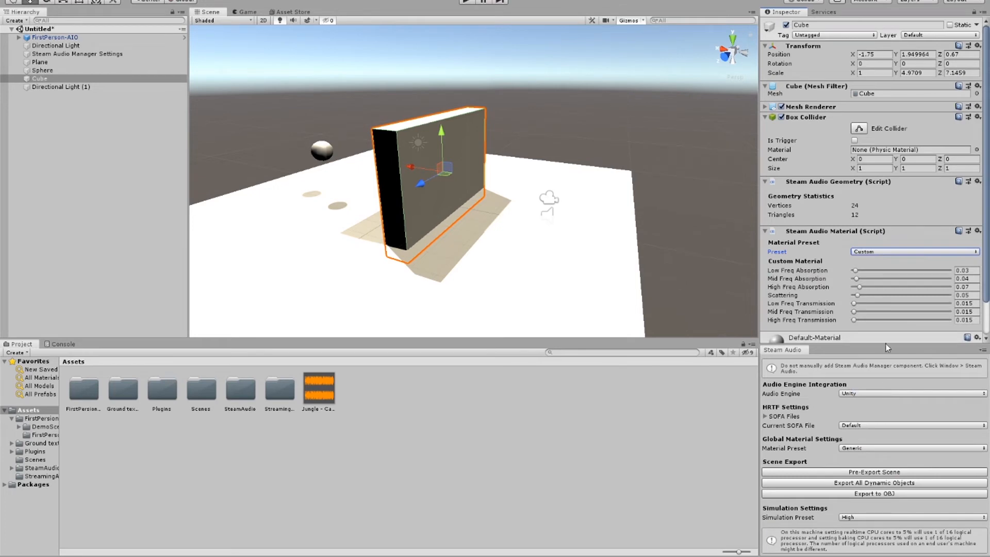
{"action": "left_click", "coordinate": [872, 253]}
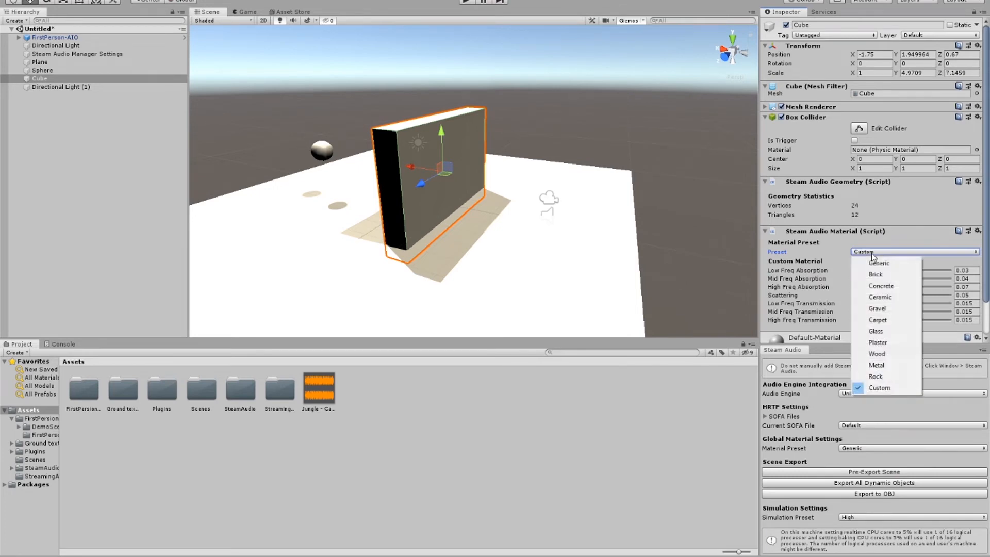
{"action": "left_click", "coordinate": [879, 275]}
{"action": "left_click", "coordinate": [877, 253]}
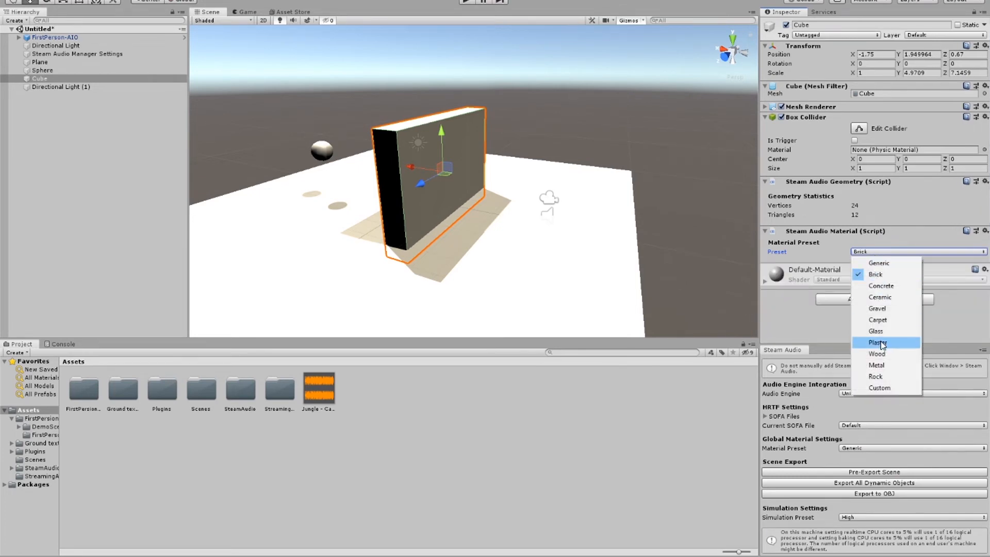
{"action": "left_click", "coordinate": [881, 388]}
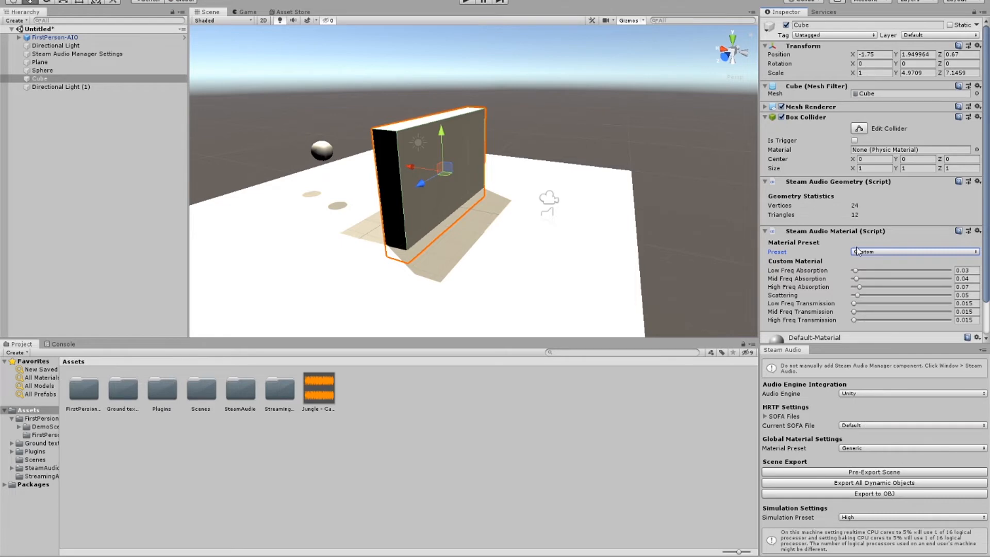
{"action": "right_click_drag", "start_coordinate": [577, 194], "coordinate": [520, 195]}
{"action": "scroll", "coordinate": [520, 195], "scroll_direction": "up", "scroll_amount": 3}
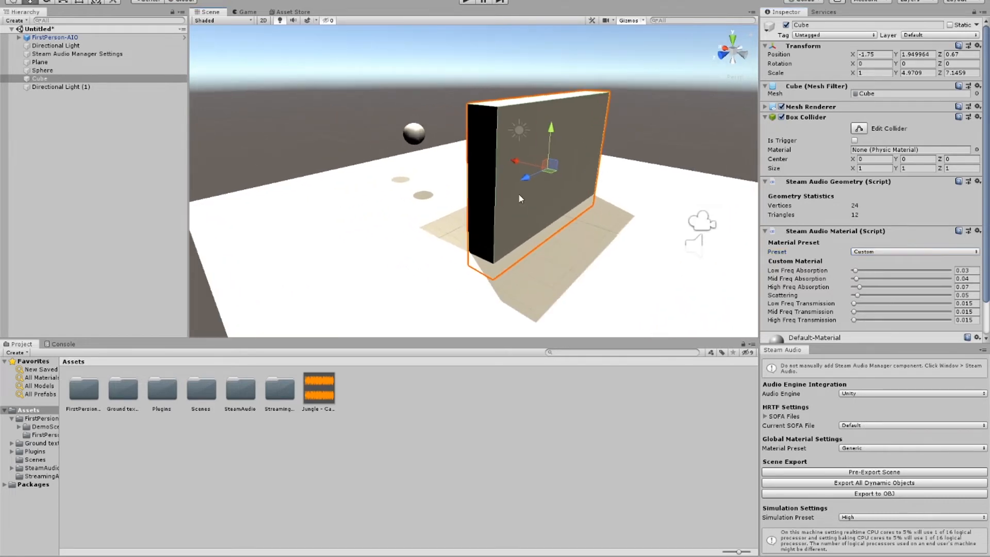
{"action": "key", "text": "ctrl+s"}
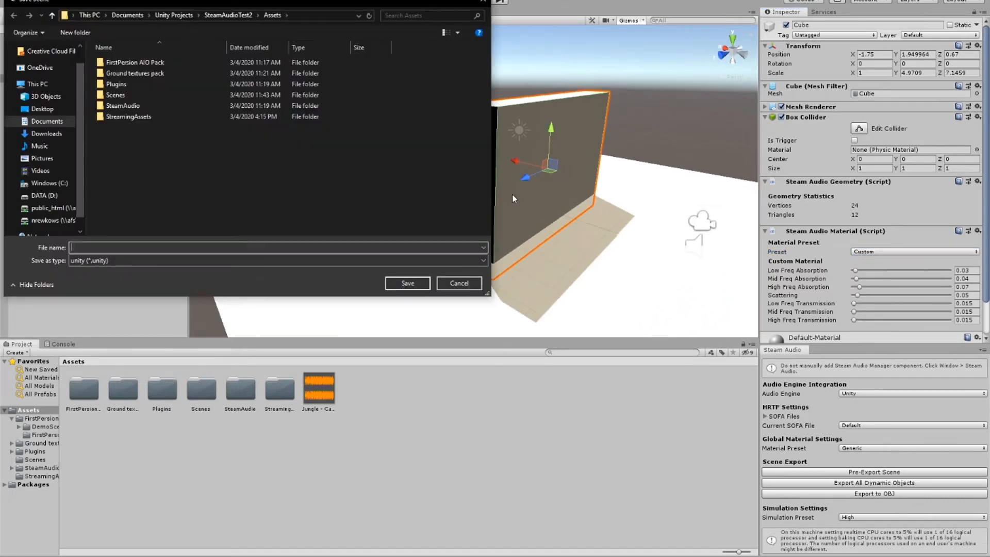
{"action": "left_click", "coordinate": [459, 285]}
{"action": "scroll", "coordinate": [534, 198], "scroll_direction": "down", "scroll_amount": 5}
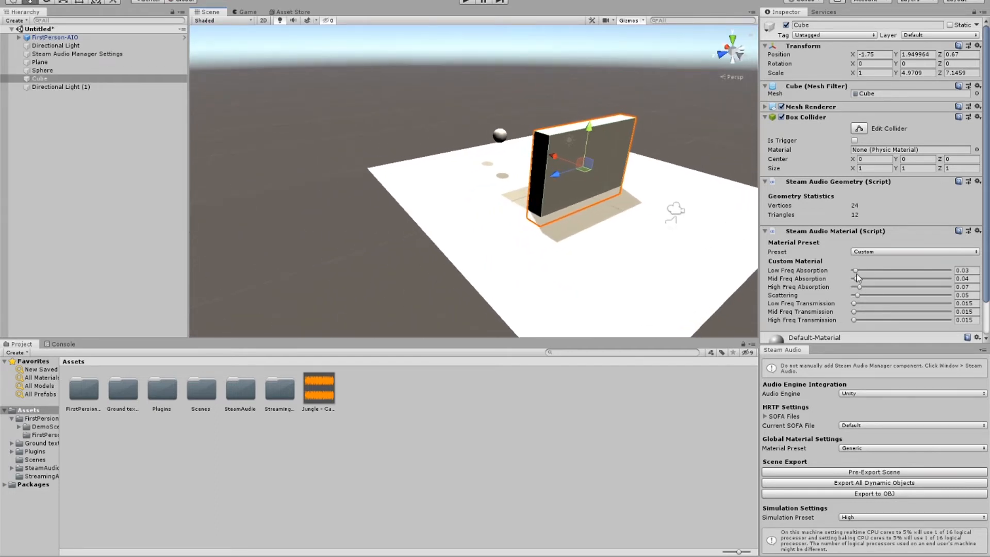
Step: Set the wall's custom material to absorption 1, scattering 0.915 and transmission 0 across all frequencies, and export all dynamic objects
{"action": "left_click_drag", "start_coordinate": [856, 271], "coordinate": [984, 290]}
{"action": "left_click_drag", "start_coordinate": [855, 304], "coordinate": [936, 293]}
{"action": "right_click_drag", "start_coordinate": [690, 170], "coordinate": [529, 106]}
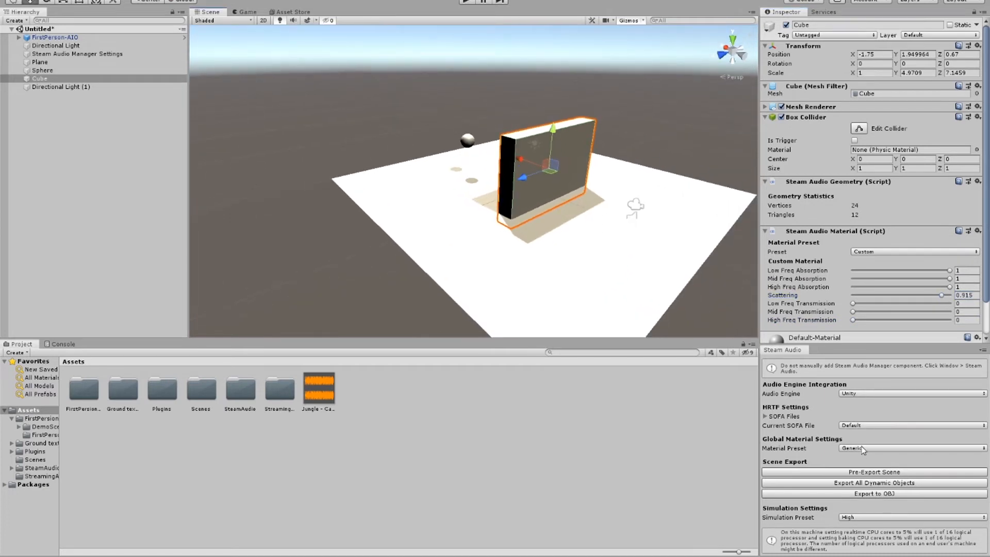
{"action": "left_click", "coordinate": [867, 484]}
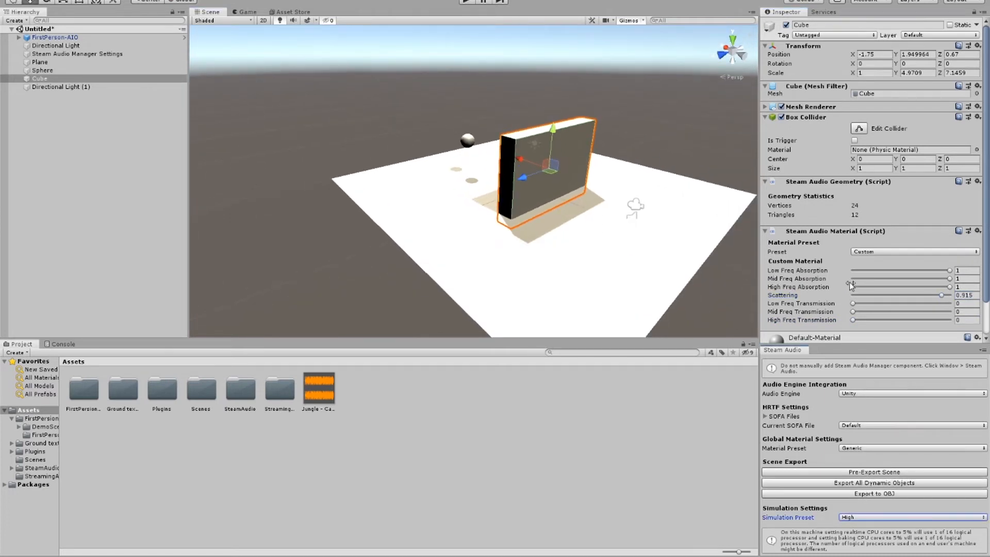
Step: Apply the Brick preset to the wall's Steam Audio Material and export all dynamic objects again
{"action": "left_click", "coordinate": [867, 252]}
{"action": "left_click", "coordinate": [879, 278]}
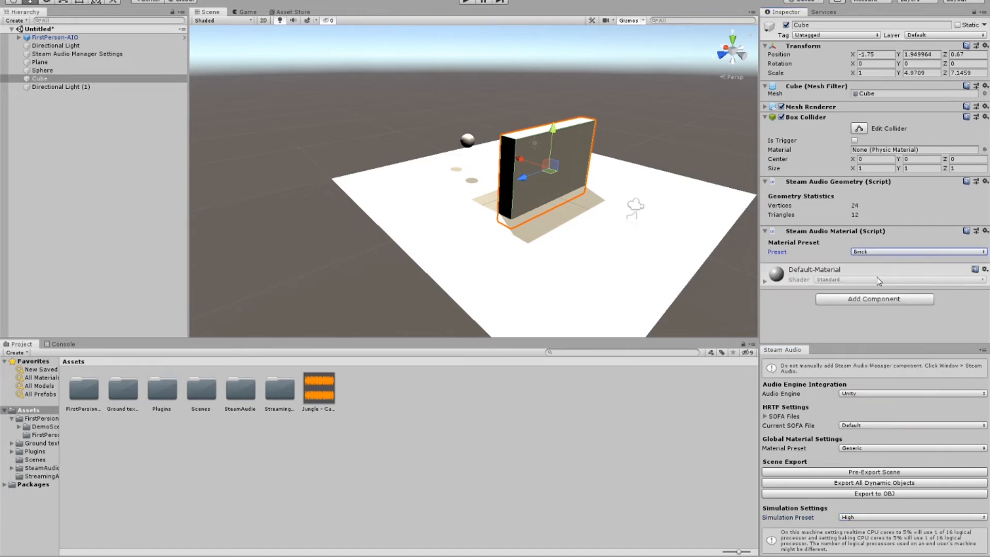
{"action": "left_click", "coordinate": [880, 485]}
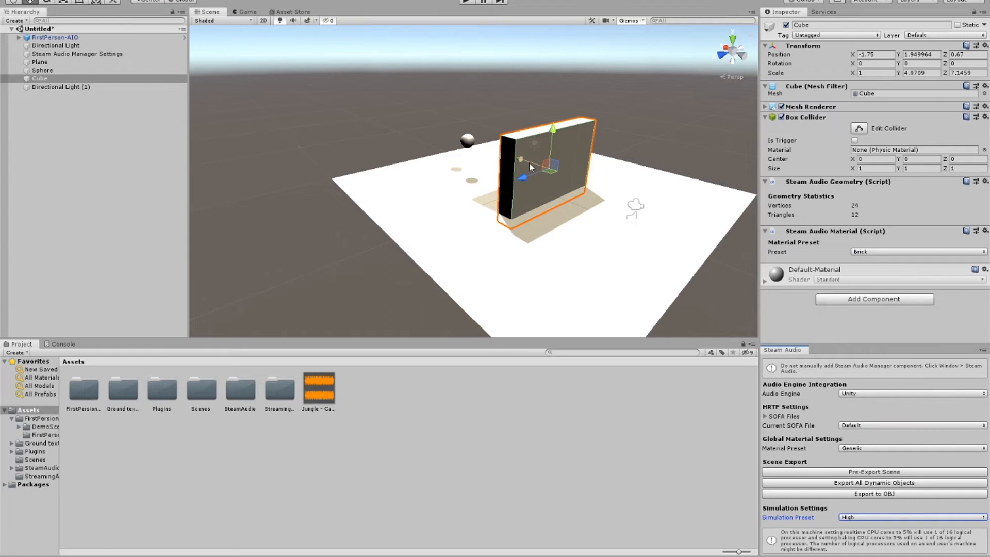
Step: Duplicate the brick wall and move the copy along X to 6.67, behind the sphere
{"action": "left_click_drag", "start_coordinate": [529, 163], "coordinate": [464, 133]}
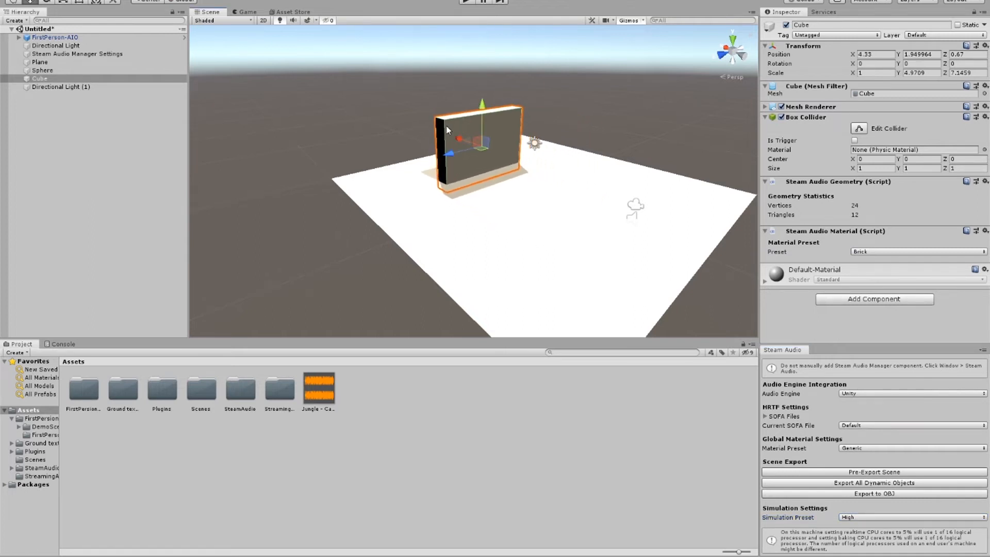
{"action": "key", "text": "ctrl+z"}
{"action": "scroll", "coordinate": [466, 135], "scroll_direction": "up", "scroll_amount": 2}
{"action": "key", "text": "ctrl+d"}
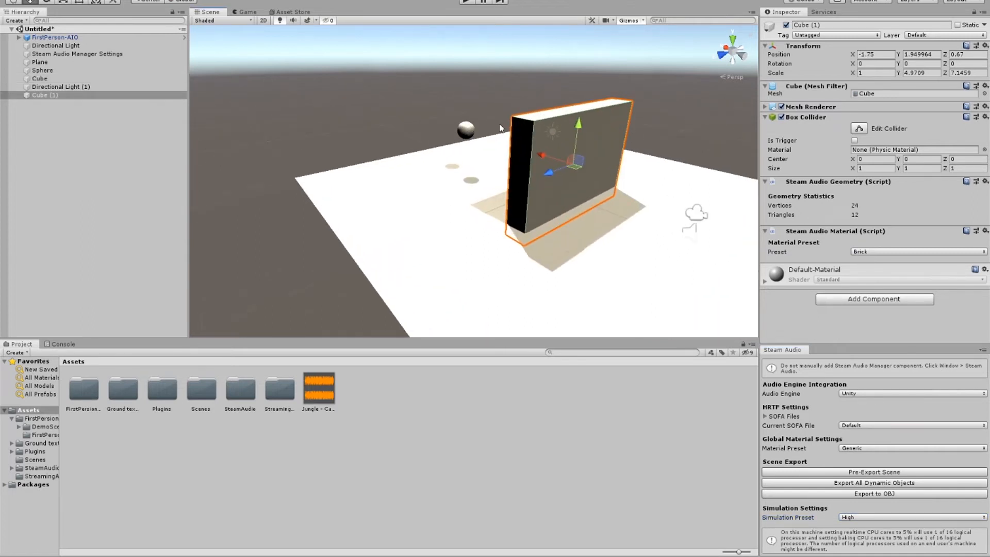
{"action": "left_click_drag", "start_coordinate": [538, 160], "coordinate": [390, 109]}
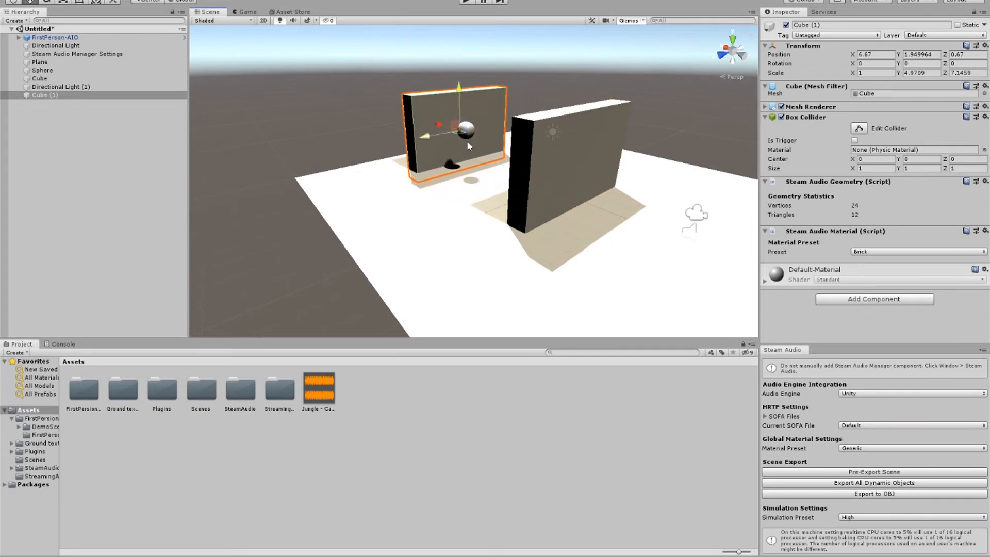
Step: Enable Reflections with Realtime simulation and Indirect Binaural on the sphere's Steam Audio Source
{"action": "scroll", "coordinate": [519, 158], "scroll_direction": "up", "scroll_amount": 4}
{"action": "right_click_drag", "start_coordinate": [530, 164], "coordinate": [407, 130]}
{"action": "middle_click_drag", "start_coordinate": [407, 130], "coordinate": [310, 89]}
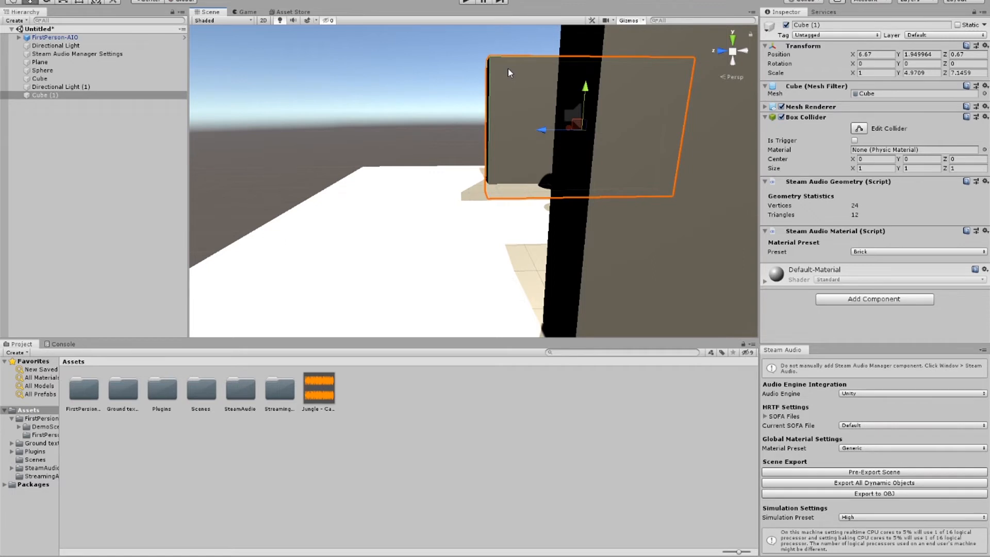
{"action": "scroll", "coordinate": [599, 127], "scroll_direction": "up", "scroll_amount": 3}
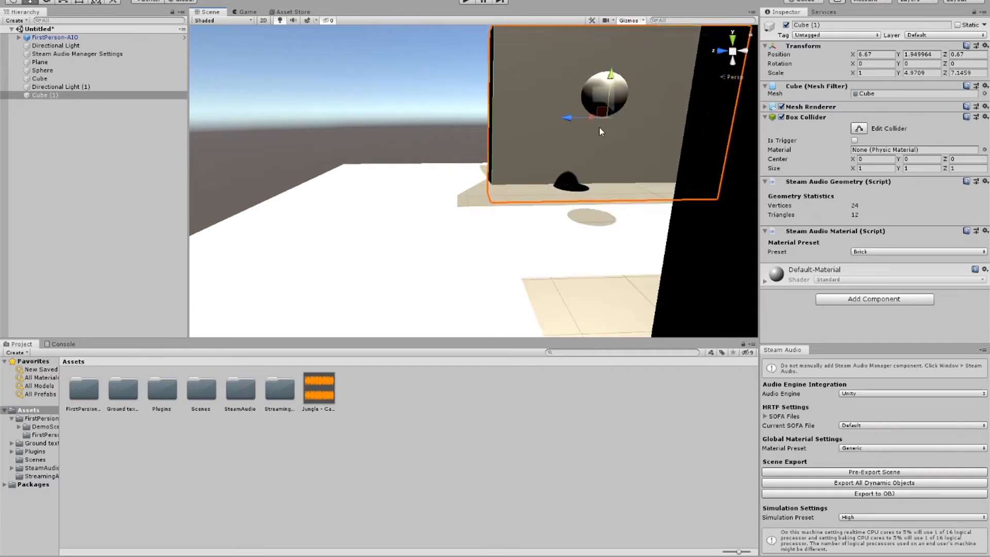
{"action": "right_click_drag", "start_coordinate": [547, 137], "coordinate": [588, 91]}
{"action": "left_click", "coordinate": [497, 131]}
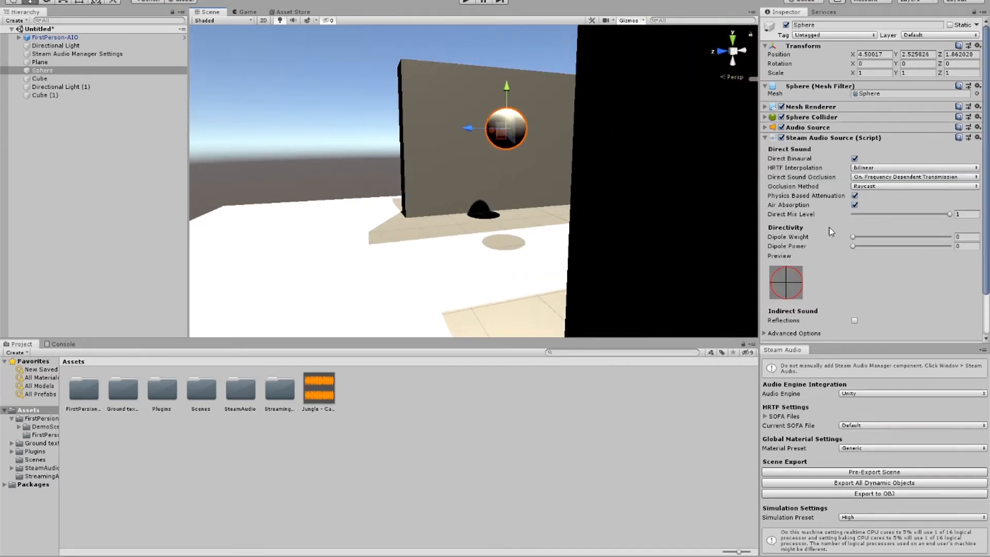
{"action": "scroll", "coordinate": [830, 228], "scroll_direction": "down", "scroll_amount": 3}
{"action": "left_click", "coordinate": [855, 274]}
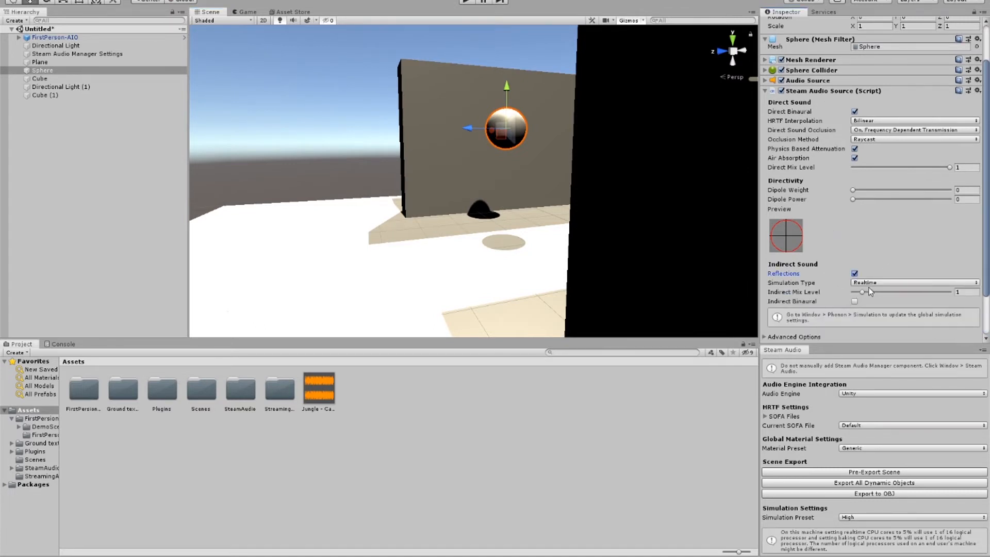
{"action": "left_click", "coordinate": [856, 302]}
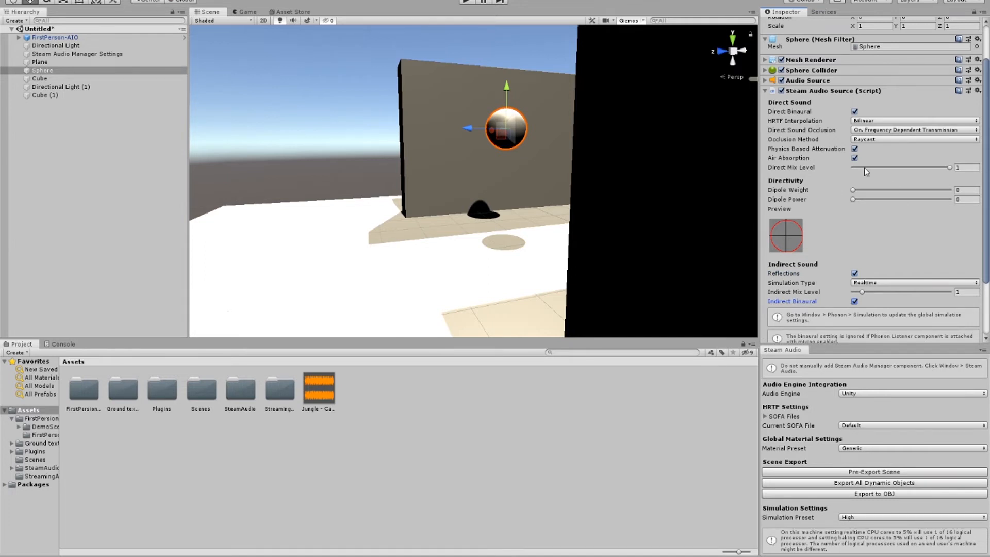
{"action": "scroll", "coordinate": [864, 168], "scroll_direction": "down", "scroll_amount": 3}
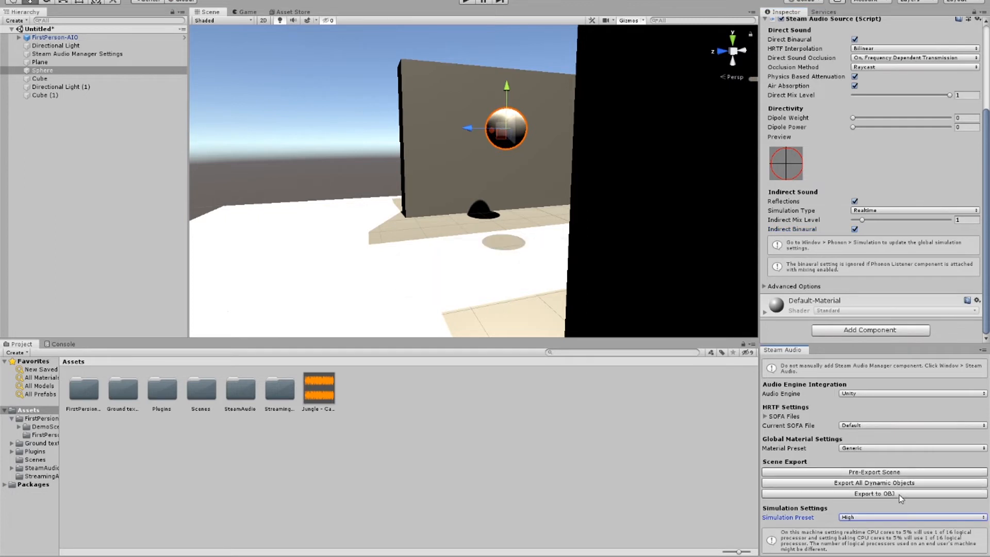
Step: Play the scene and move the player along the front wall and past its edge to hear the sphere's reflections
{"action": "left_click", "coordinate": [461, 5]}
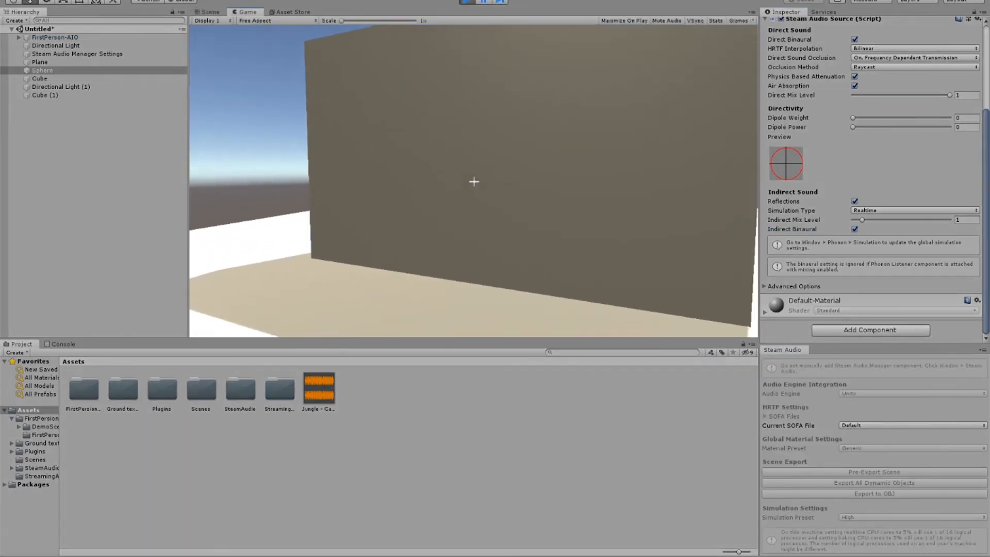
{"action": "key", "text": "d"}
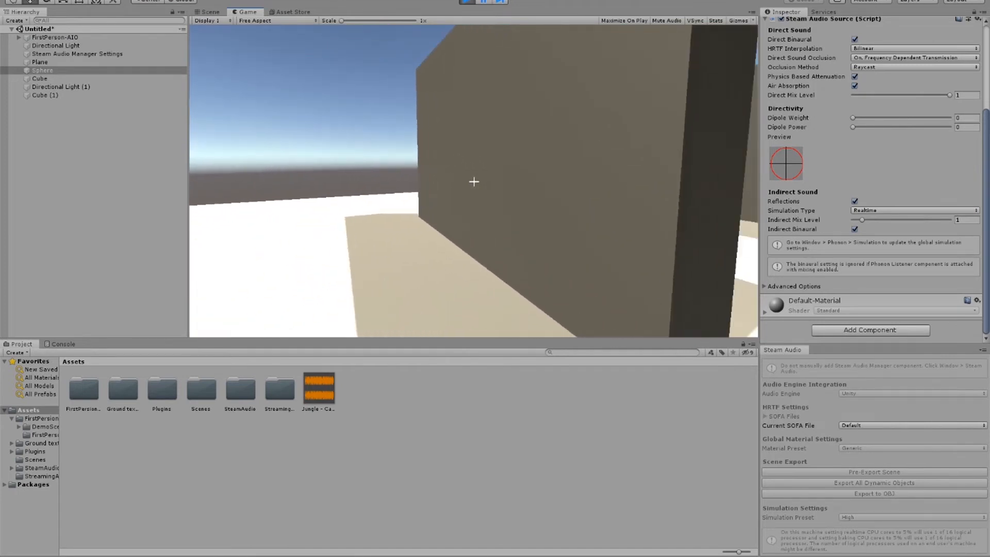
{"action": "key", "text": "a"}
{"action": "key", "text": "s"}
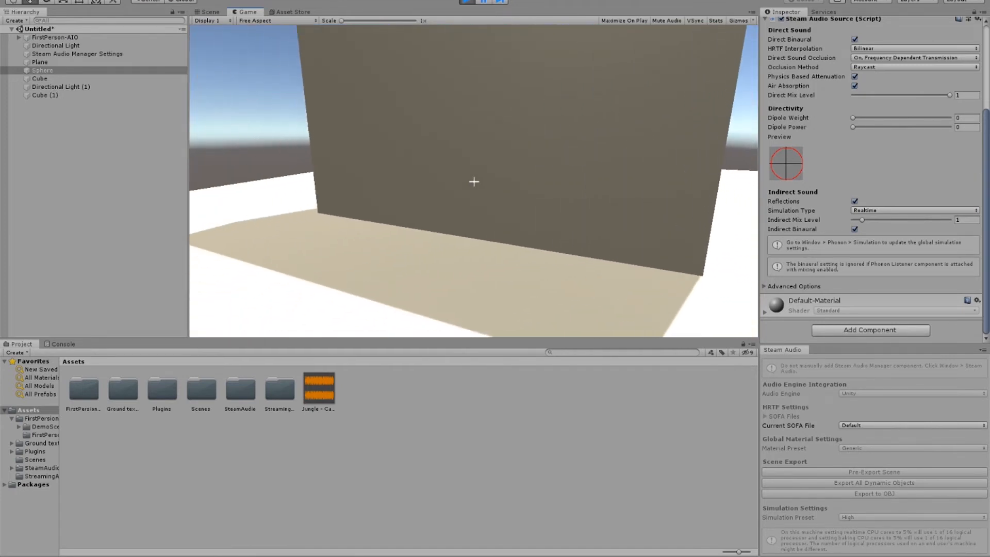
{"action": "key", "text": "d"}
{"action": "key", "text": "d"}
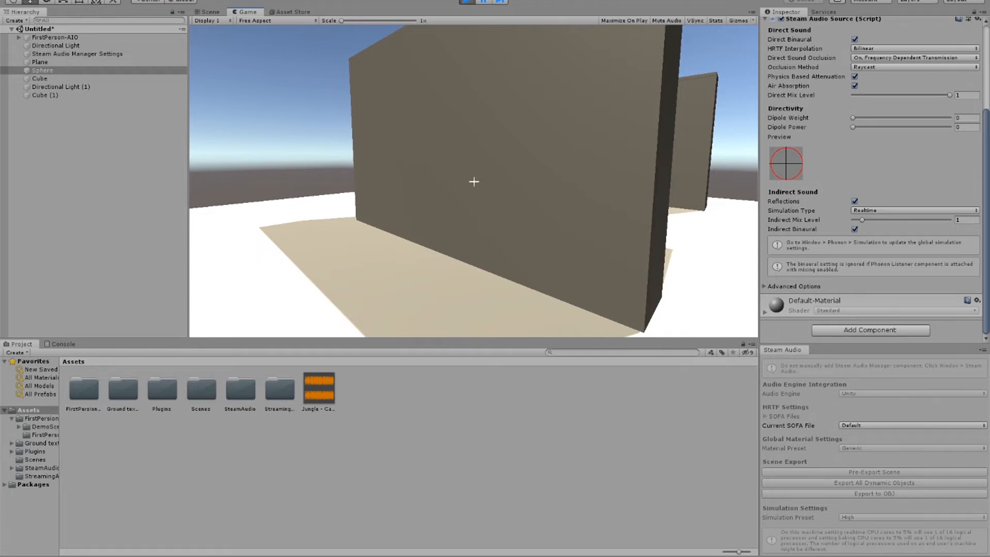
{"action": "key", "text": "d"}
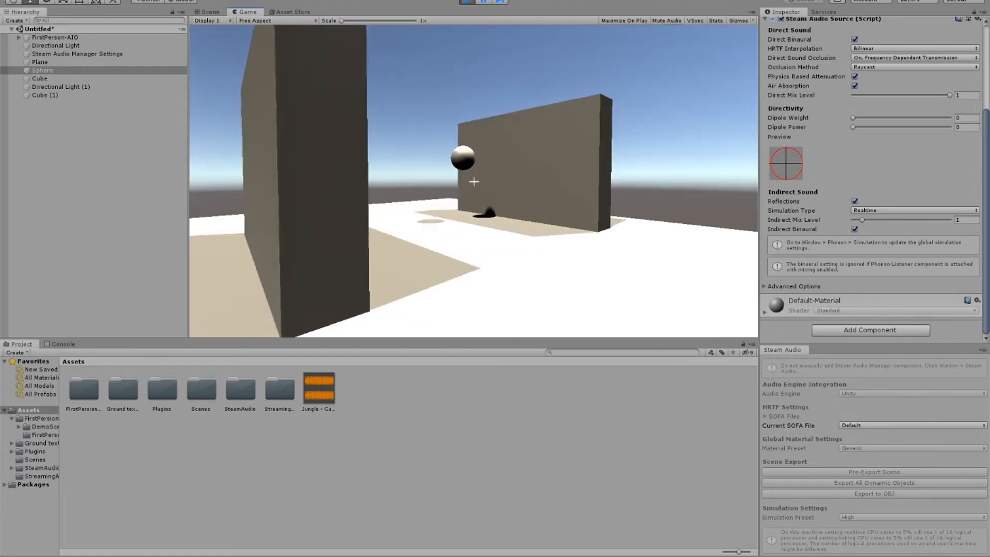
Step: Walk the player up to the sphere and back away between the two walls to hear its reflections
{"action": "key", "text": "shift+w"}
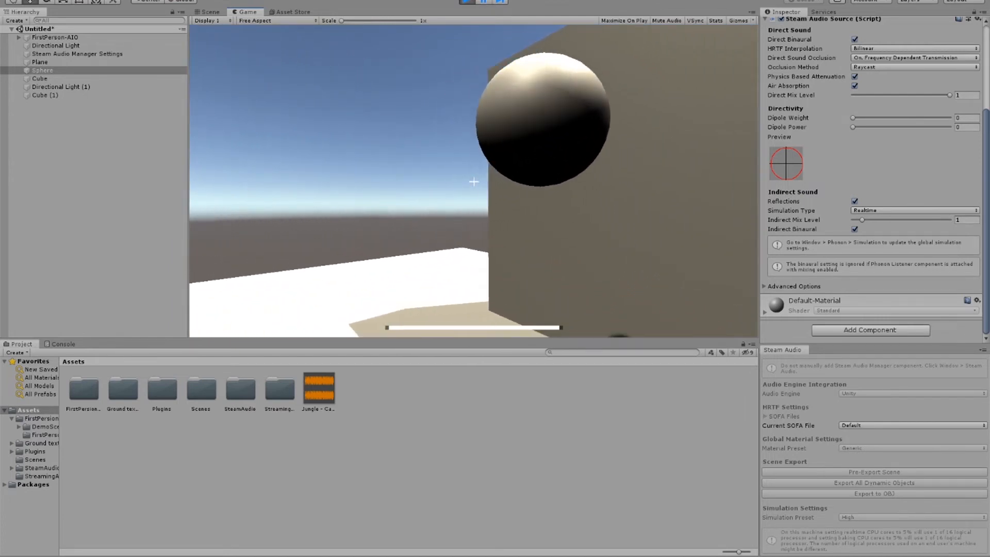
{"action": "key", "text": "shift+s"}
{"action": "key", "text": "shift+w"}
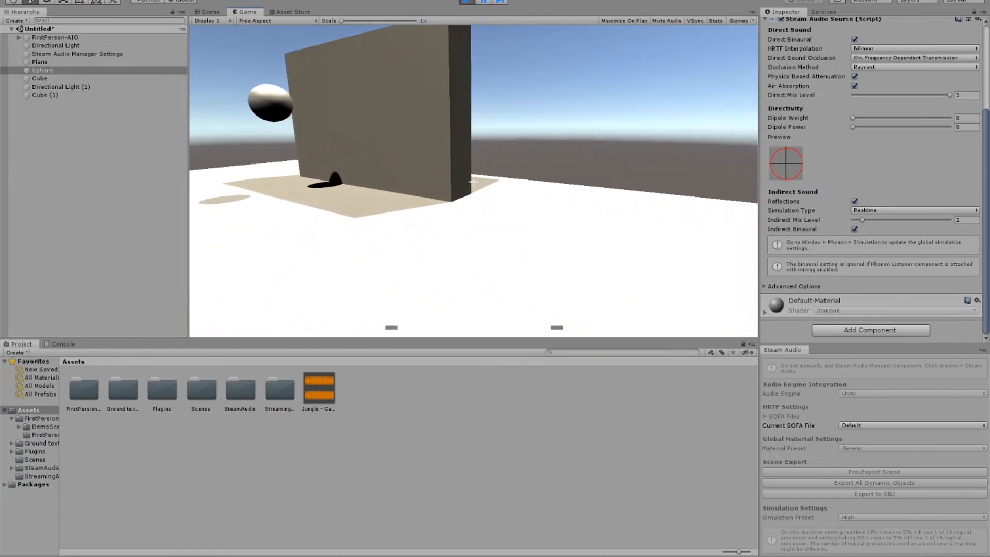
{"action": "key", "text": "d"}
{"action": "key", "text": "s"}
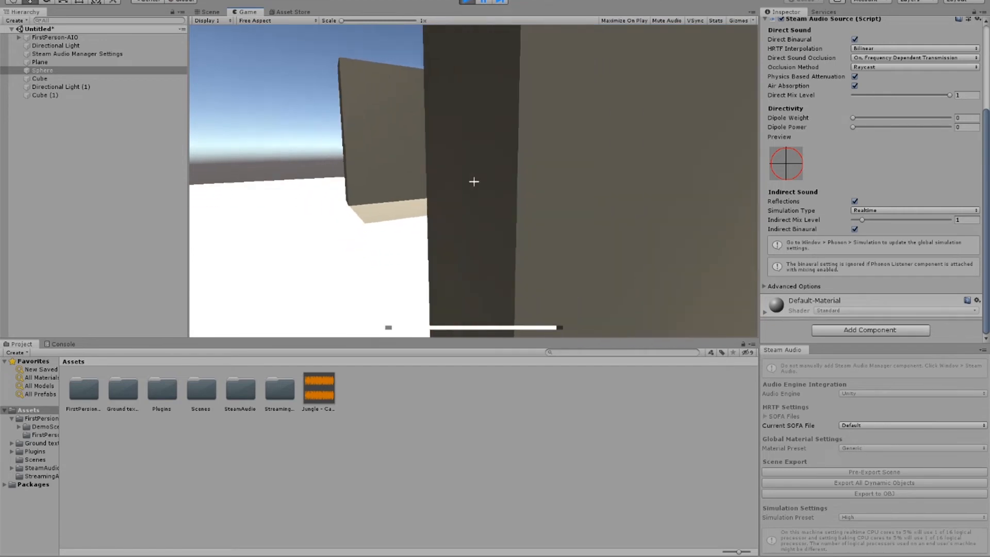
Step: Walk the player back and forth past the front wall's edge to compare the occluded and reflected sound, and stop the play test
{"action": "key", "text": "d"}
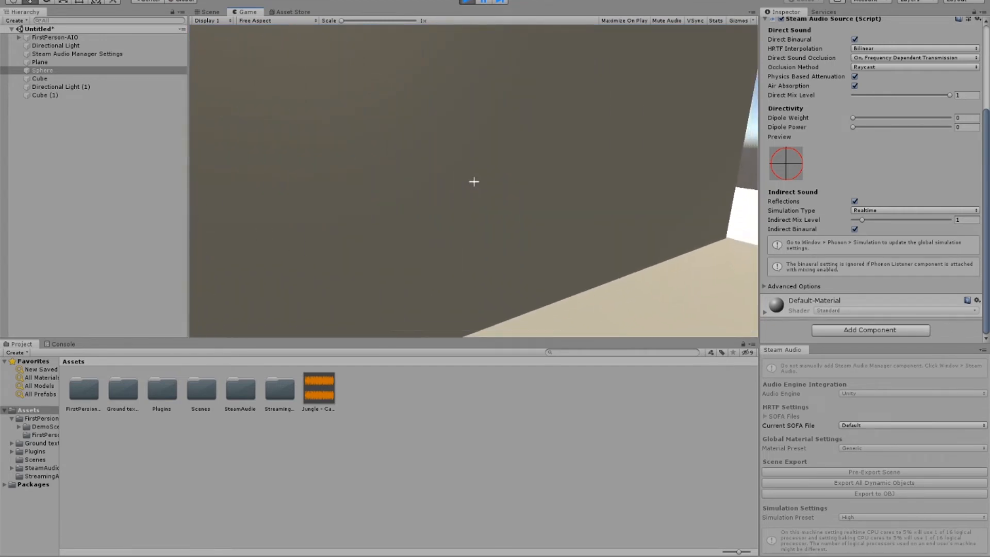
{"action": "key", "text": "a"}
{"action": "key", "text": "d"}
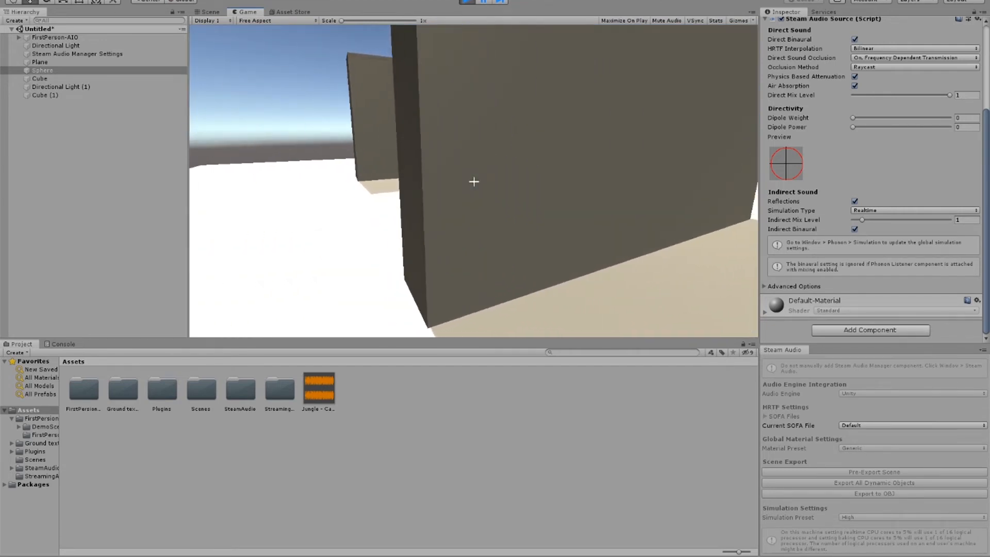
{"action": "key", "text": "a"}
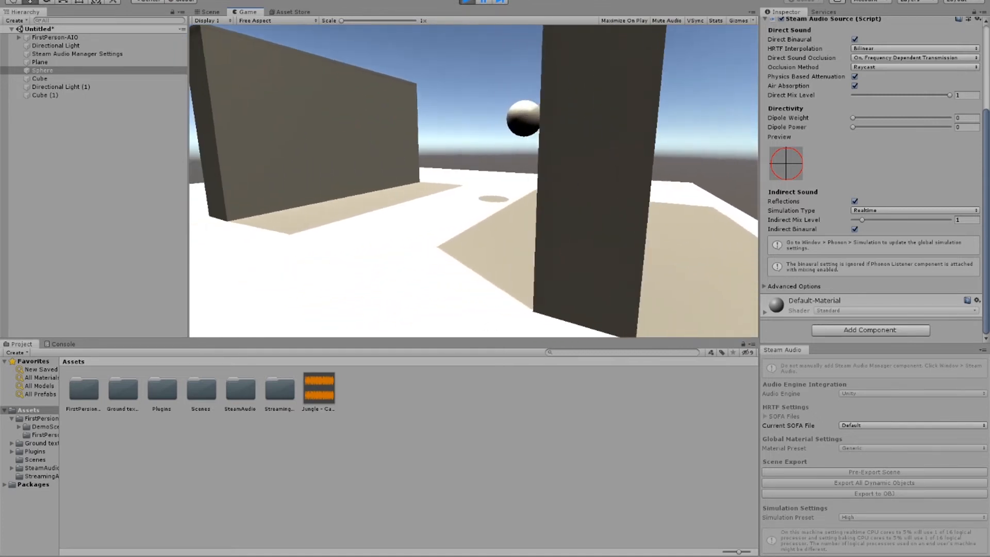
{"action": "key", "text": "a"}
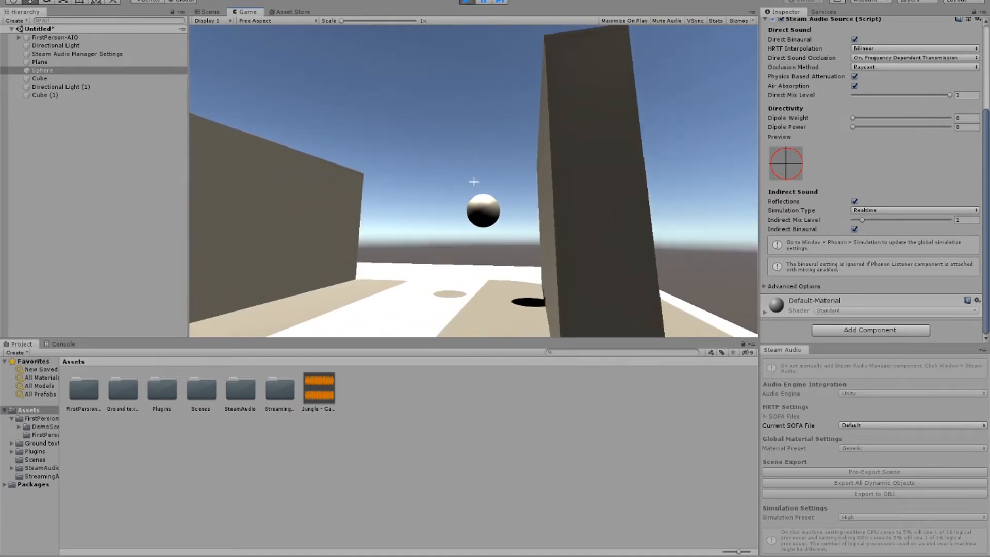
{"action": "key", "text": "d"}
{"action": "key", "text": "Escape"}
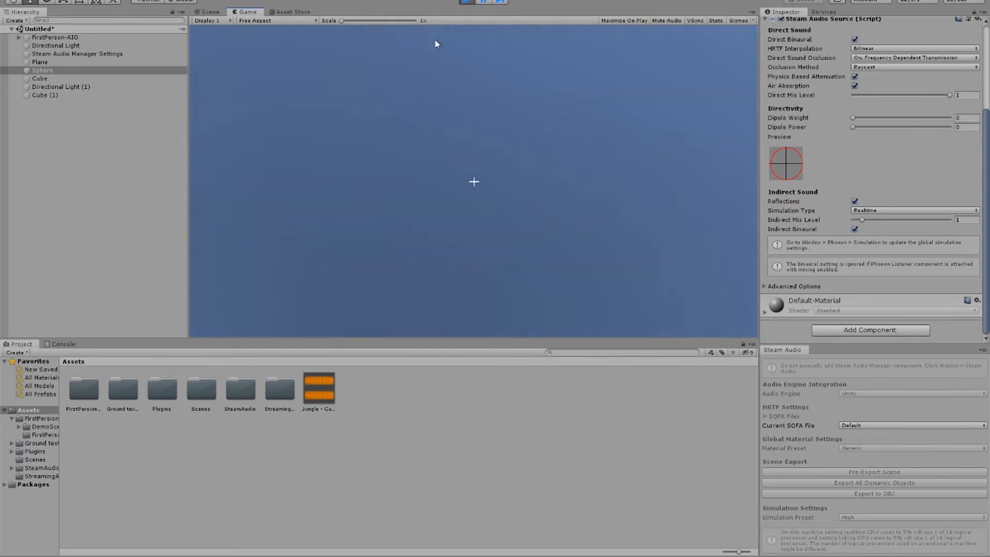
{"action": "key", "text": "ctrl+p"}
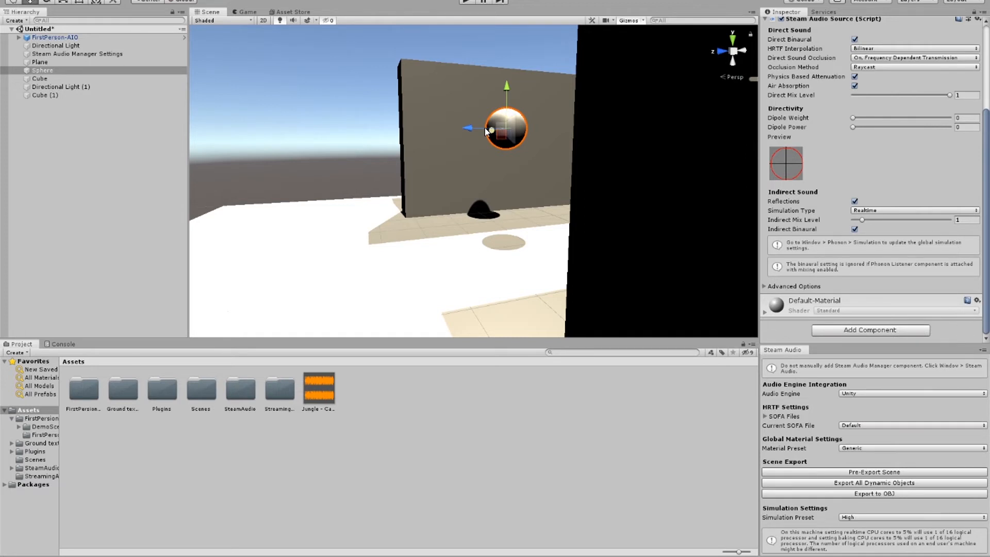
Step: Shrink the front wall, Cube, into a small block scaled to about 0.28 × 0.95 × 1.28
{"action": "scroll", "coordinate": [547, 141], "scroll_direction": "down", "scroll_amount": 4}
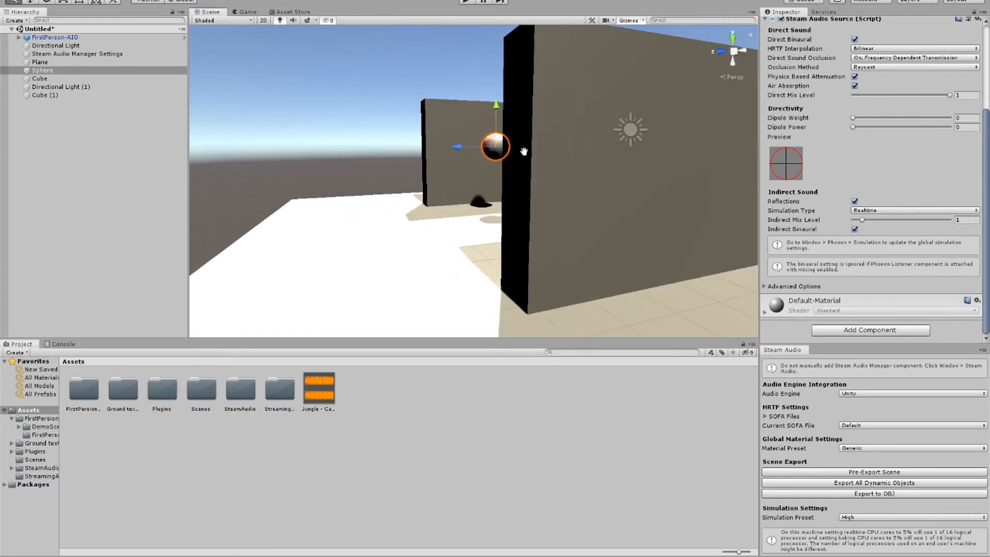
{"action": "middle_click_drag", "start_coordinate": [523, 148], "coordinate": [528, 186]}
{"action": "scroll", "coordinate": [518, 134], "scroll_direction": "up", "scroll_amount": 1}
{"action": "scroll", "coordinate": [517, 135], "scroll_direction": "up", "scroll_amount": 2}
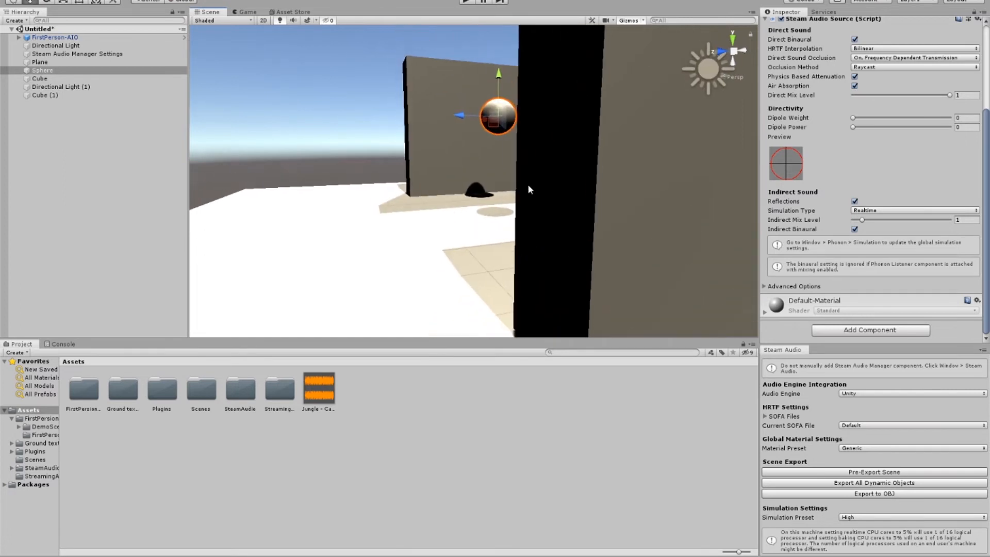
{"action": "left_click", "coordinate": [424, 132]}
{"action": "right_click_drag", "start_coordinate": [424, 132], "coordinate": [770, 170]}
{"action": "middle_click_drag", "start_coordinate": [490, 159], "coordinate": [555, 165]}
{"action": "right_click_drag", "start_coordinate": [555, 165], "coordinate": [707, 168]}
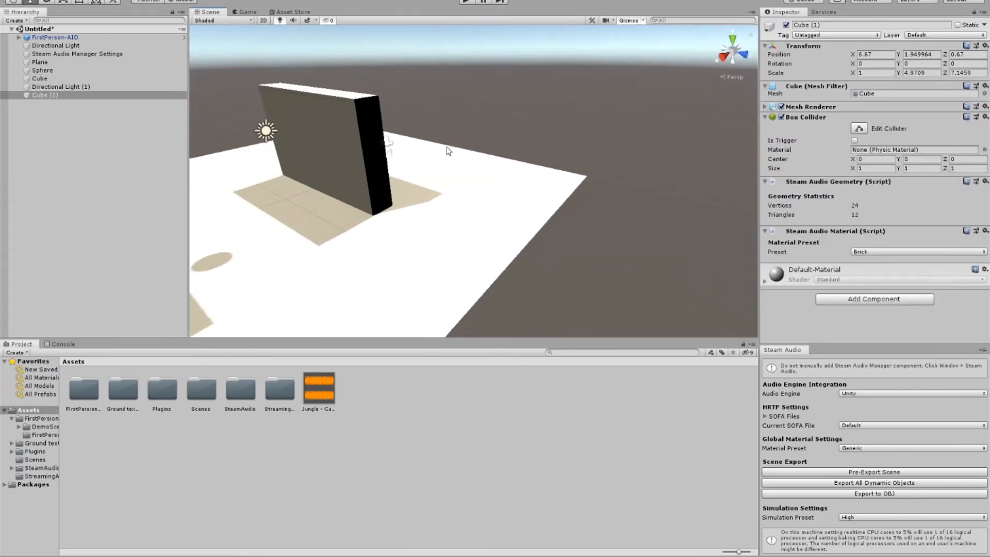
{"action": "mouse_move", "coordinate": [449, 150]}
{"action": "middle_mouse_down"}
{"action": "mouse_move", "coordinate": [522, 152]}
{"action": "mouse_move", "coordinate": [459, 140]}
{"action": "middle_mouse_up"}
{"action": "left_click", "coordinate": [453, 140]}
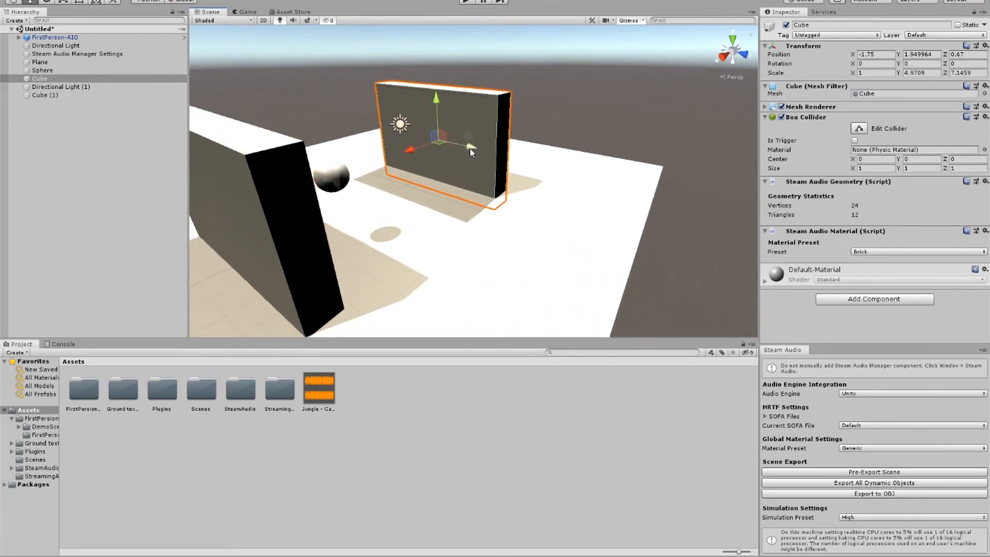
{"action": "key", "text": "e"}
{"action": "key", "text": "r"}
{"action": "left_click_drag", "start_coordinate": [468, 154], "coordinate": [440, 152]}
{"action": "left_click_drag", "start_coordinate": [436, 106], "coordinate": [517, 154]}
Step: Move the small block along Z to 6.19 and rotate it about Y to 40.861
{"action": "key", "text": "w"}
{"action": "key", "text": "e"}
{"action": "key", "text": "ctrl+z"}
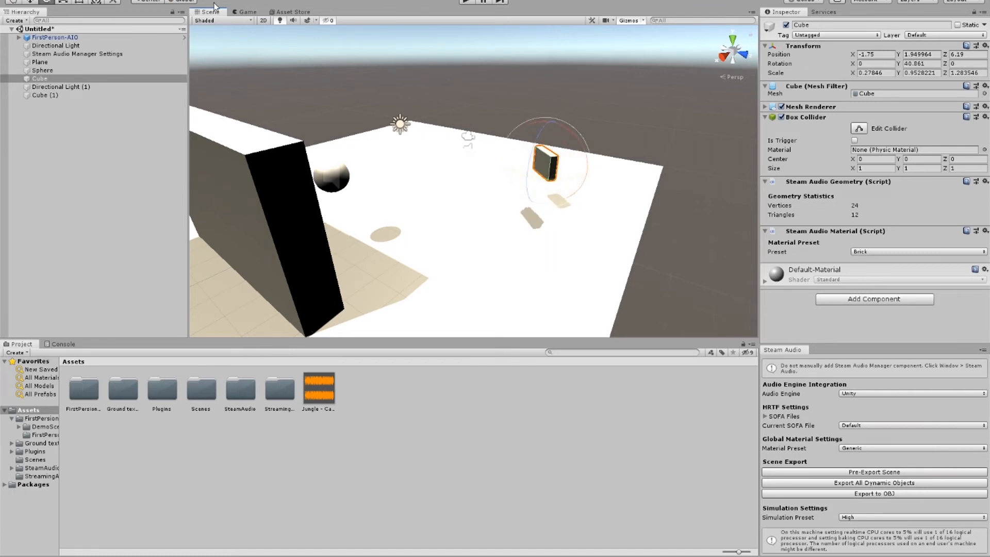
Step: Tilt the small block about Z to -45.509 and raise it higher above the plane
{"action": "left_click_drag", "start_coordinate": [531, 151], "coordinate": [463, 189]}
{"action": "middle_click_drag", "start_coordinate": [463, 189], "coordinate": [676, 128]}
{"action": "right_click_drag", "start_coordinate": [676, 128], "coordinate": [636, 113]}
{"action": "key", "text": "w"}
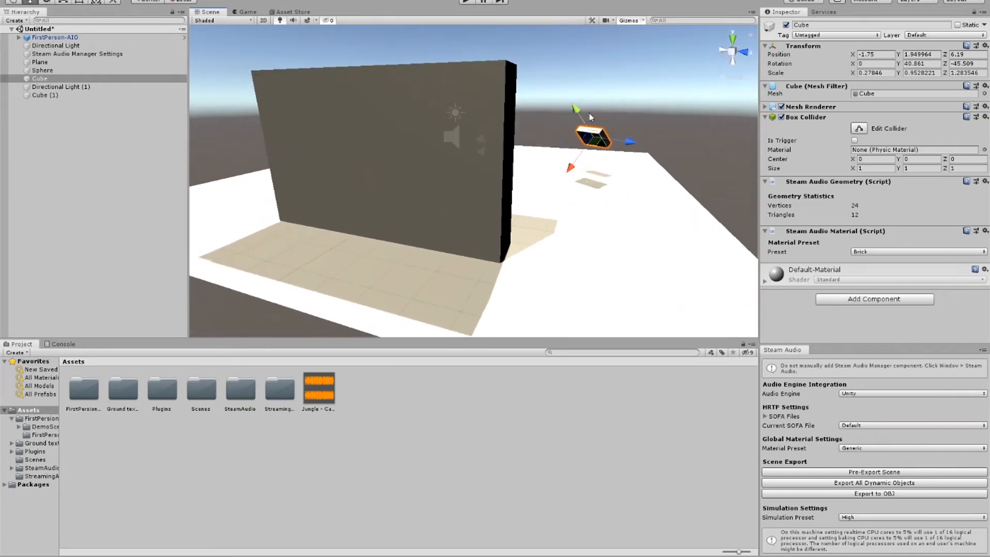
{"action": "left_click_drag", "start_coordinate": [582, 118], "coordinate": [546, 57]}
Step: Move the FirstPerson-AIO player along X to 9.07, to the far side of the remaining large wall
{"action": "middle_click_drag", "start_coordinate": [564, 119], "coordinate": [446, 163]}
{"action": "right_click_drag", "start_coordinate": [446, 163], "coordinate": [426, 162]}
{"action": "left_click", "coordinate": [426, 161]}
{"action": "scroll", "coordinate": [430, 161], "scroll_direction": "down", "scroll_amount": 3}
{"action": "right_click_drag", "start_coordinate": [495, 150], "coordinate": [436, 163]}
{"action": "middle_click_drag", "start_coordinate": [580, 147], "coordinate": [521, 169]}
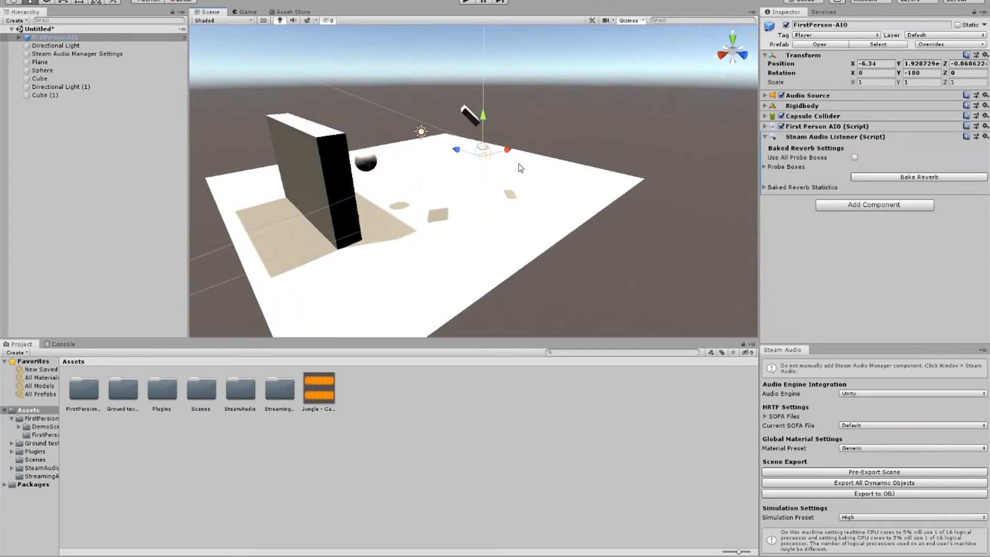
{"action": "left_click_drag", "start_coordinate": [510, 150], "coordinate": [381, 216]}
Step: Inspect the player's new placement behind the large wall and check the Steam Audio simulation preset, keeping it at High
{"action": "middle_click_drag", "start_coordinate": [433, 203], "coordinate": [595, 145]}
{"action": "right_click_drag", "start_coordinate": [472, 198], "coordinate": [534, 163]}
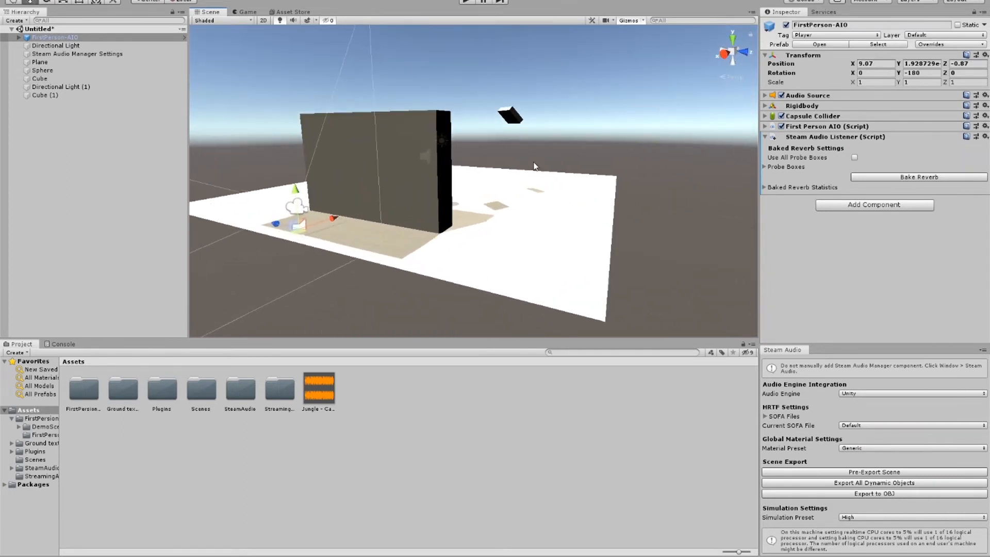
{"action": "scroll", "coordinate": [526, 167], "scroll_direction": "up", "scroll_amount": 4}
{"action": "middle_click_drag", "start_coordinate": [478, 190], "coordinate": [539, 171]}
{"action": "right_click_drag", "start_coordinate": [539, 171], "coordinate": [570, 120]}
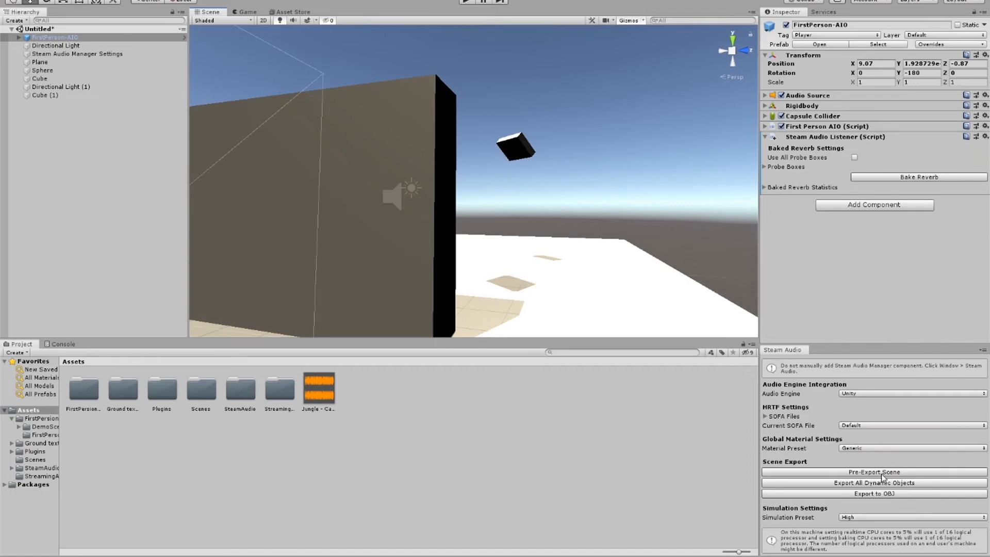
{"action": "left_click", "coordinate": [883, 494]}
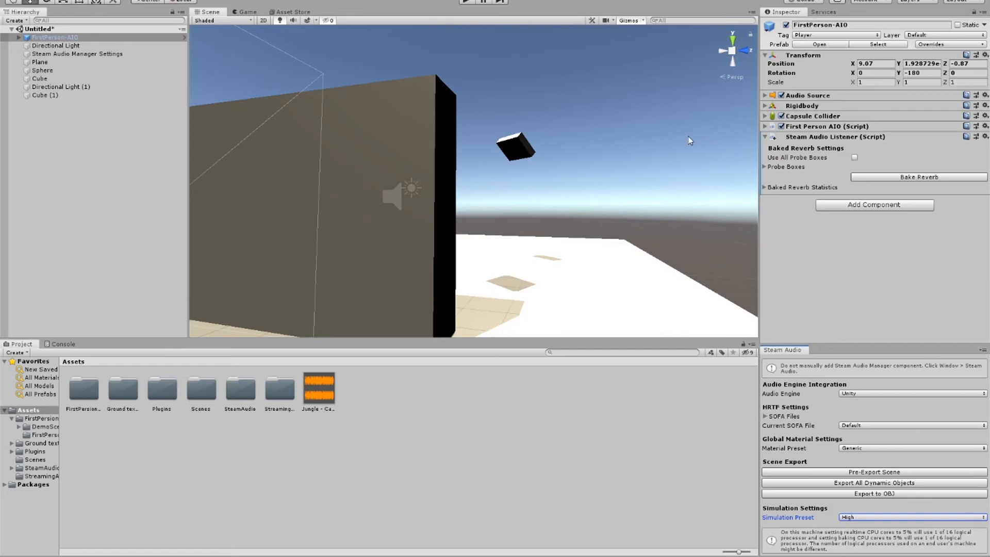
Step: Briefly play-test the scene from the player's new position behind the large wall, and stop play mode
{"action": "left_click", "coordinate": [833, 483]}
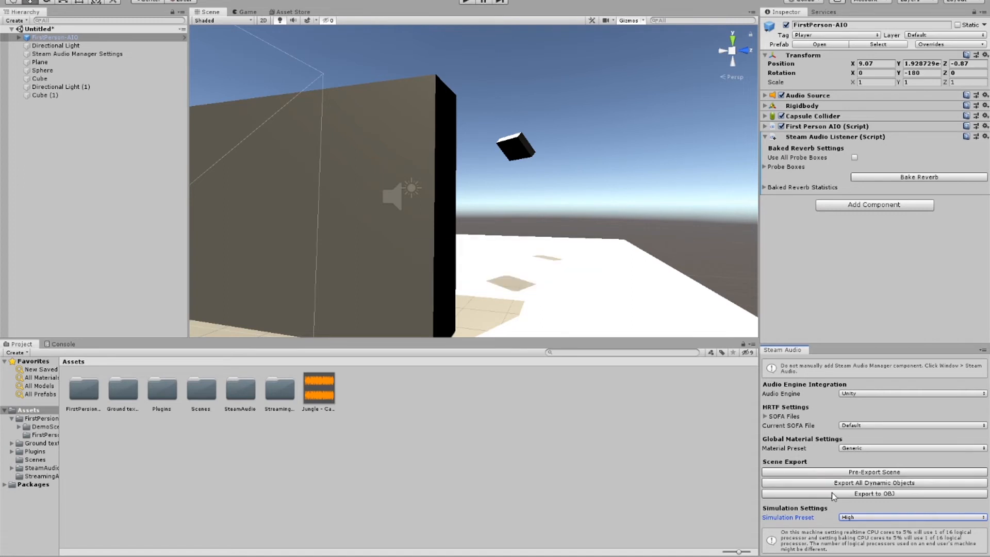
{"action": "left_click", "coordinate": [465, 3]}
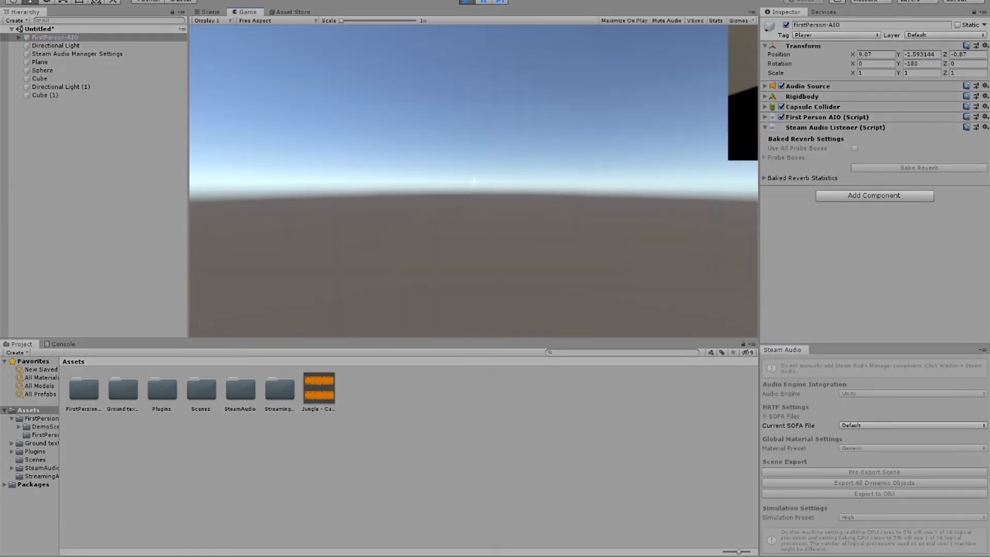
{"action": "left_click", "coordinate": [466, 4]}
Step: Enlarge the ground plane by setting its scale to 3 on all axes so it extends under the player
{"action": "right_click_drag", "start_coordinate": [459, 155], "coordinate": [470, 237]}
{"action": "left_click", "coordinate": [472, 241]}
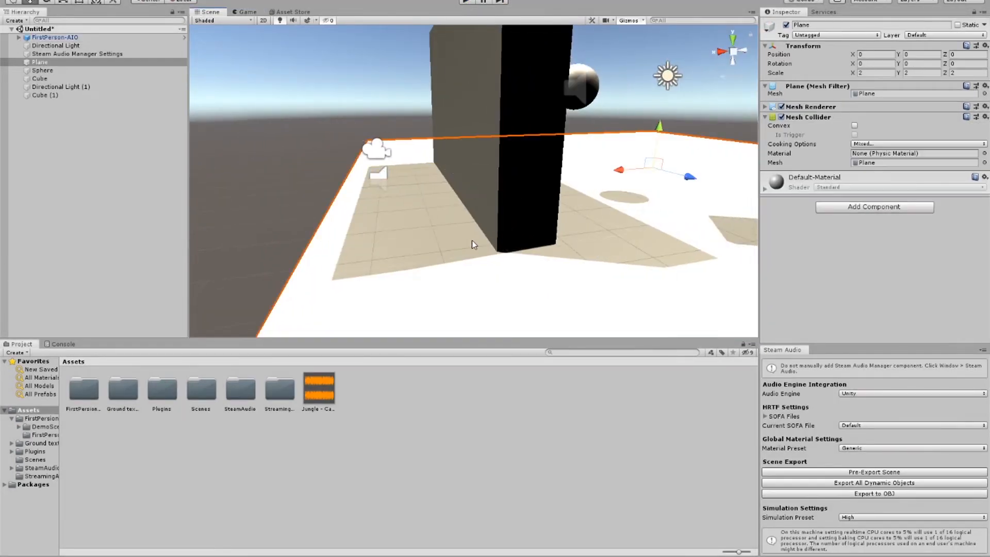
{"action": "left_click", "coordinate": [871, 73]}
{"action": "type", "text": "3"}
{"action": "key", "text": "Tab"}
{"action": "type", "text": "3"}
{"action": "key", "text": "Tab"}
{"action": "type", "text": "3"}
Step: Raise the FirstPerson-AIO player above the enlarged plane to a Y position of 1.8
{"action": "right_click_drag", "start_coordinate": [474, 132], "coordinate": [497, 140]}
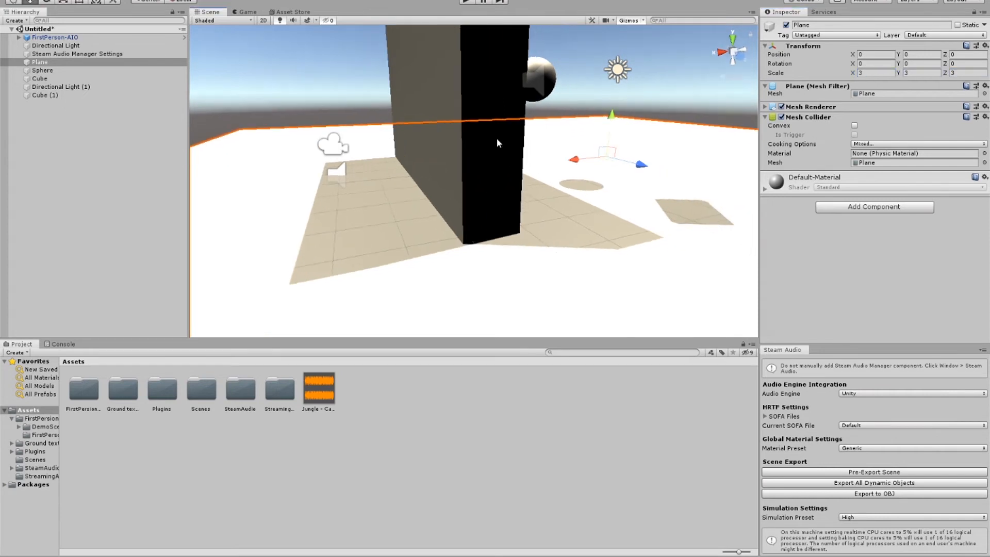
{"action": "left_click", "coordinate": [333, 146]}
{"action": "left_click_drag", "start_coordinate": [332, 112], "coordinate": [333, 78]}
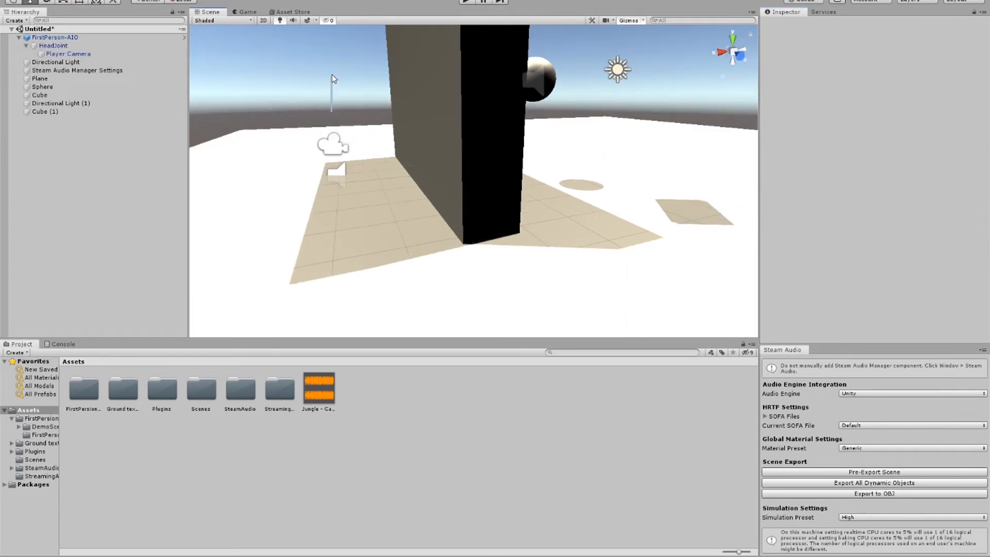
{"action": "left_click", "coordinate": [344, 137]}
{"action": "left_click", "coordinate": [330, 111]}
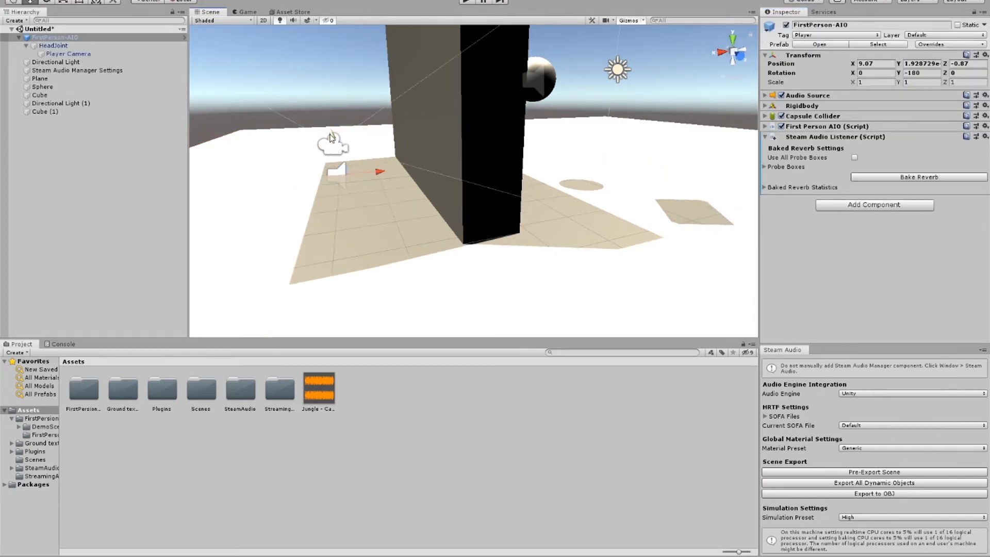
Step: Play-test the scene, walking around both ends of the large wall to hear how it affects the sphere's sound
{"action": "left_click", "coordinate": [466, 1]}
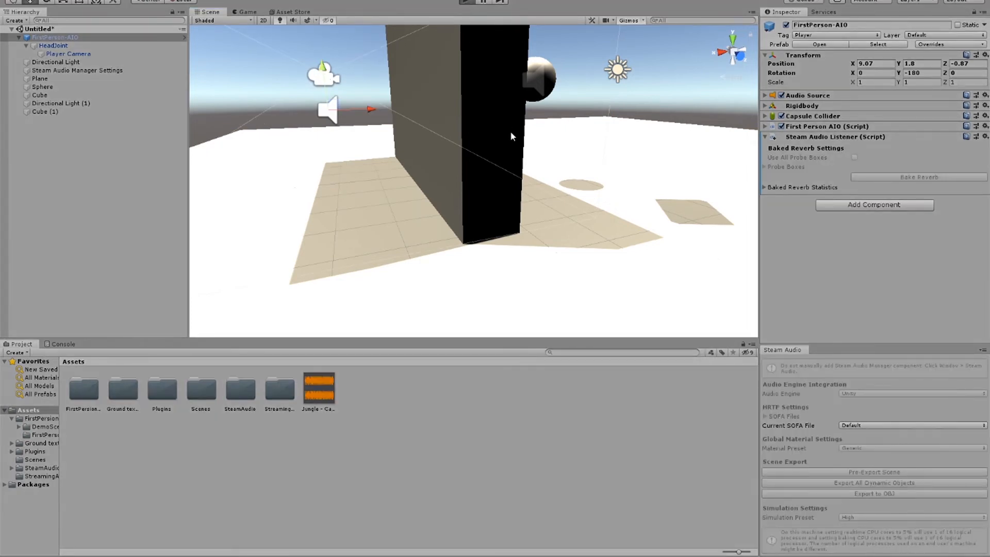
{"action": "key", "text": "s"}
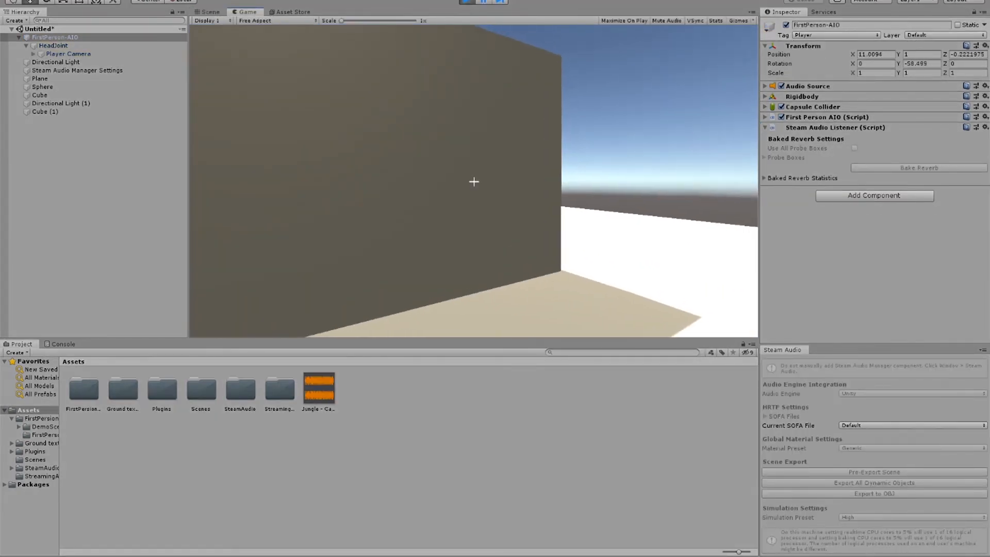
{"action": "key", "text": "a"}
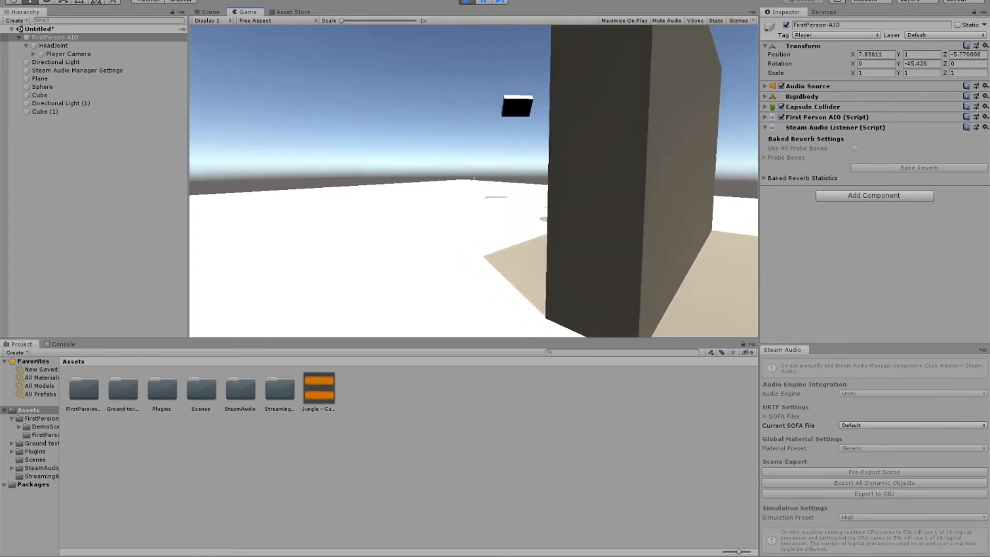
{"action": "key", "text": "d"}
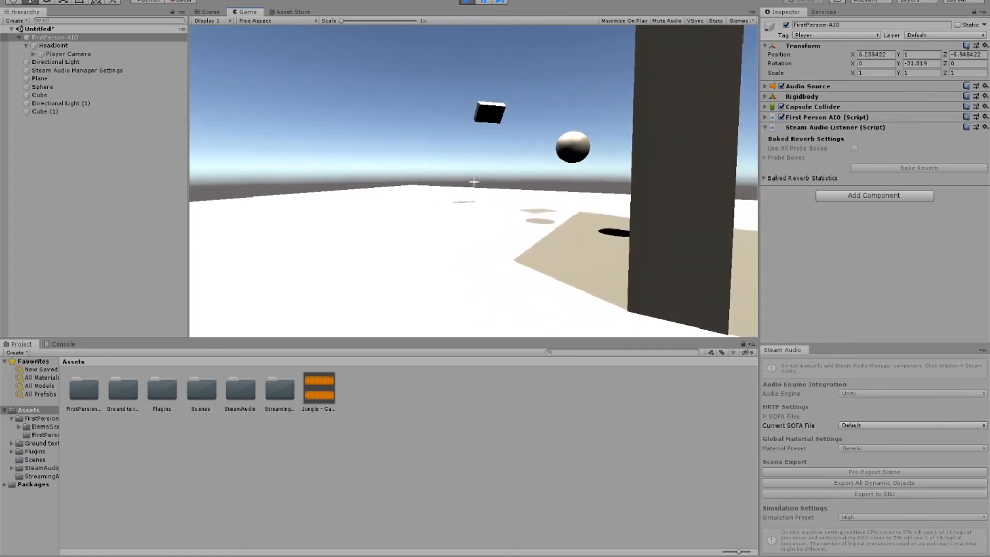
{"action": "key", "text": "w"}
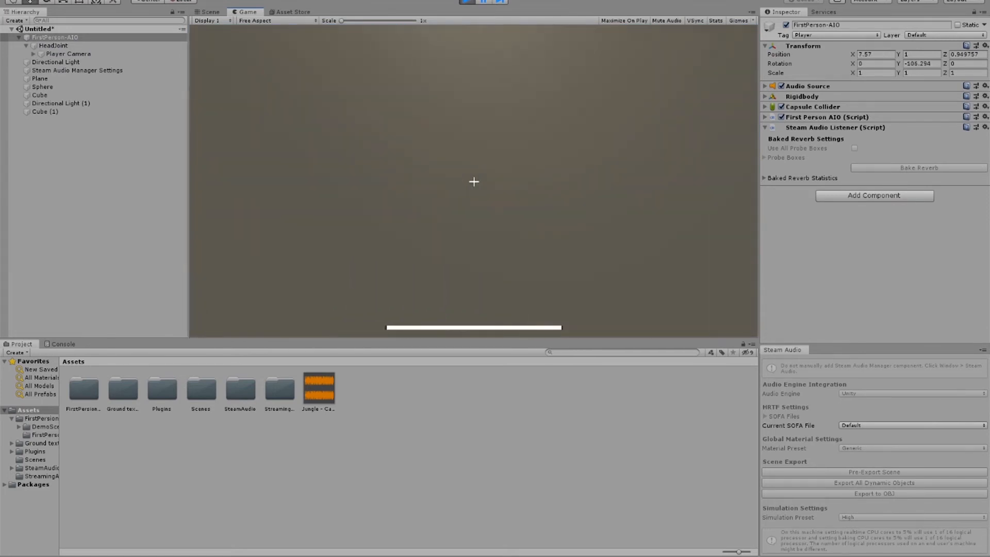
{"action": "key", "text": "d"}
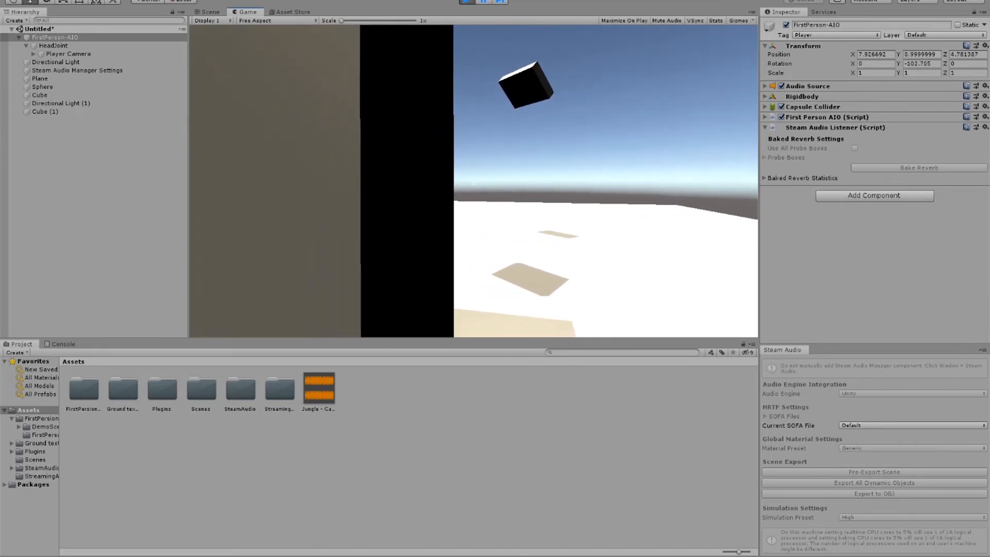
Step: Raise the system volume to 100 and end the play test
{"action": "key", "text": "Escape"}
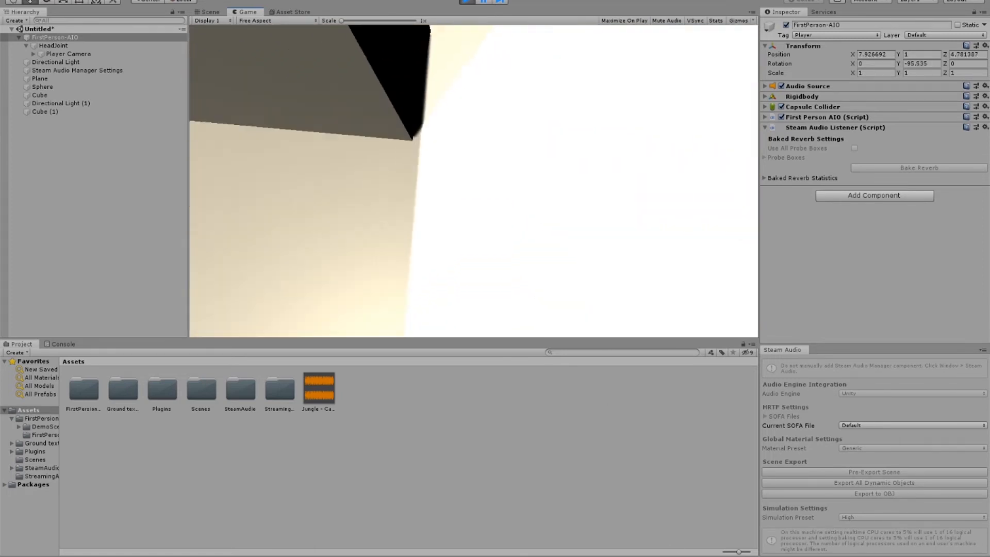
{"action": "left_click", "coordinate": [904, 556]}
{"action": "left_click_drag", "start_coordinate": [929, 552], "coordinate": [956, 553]}
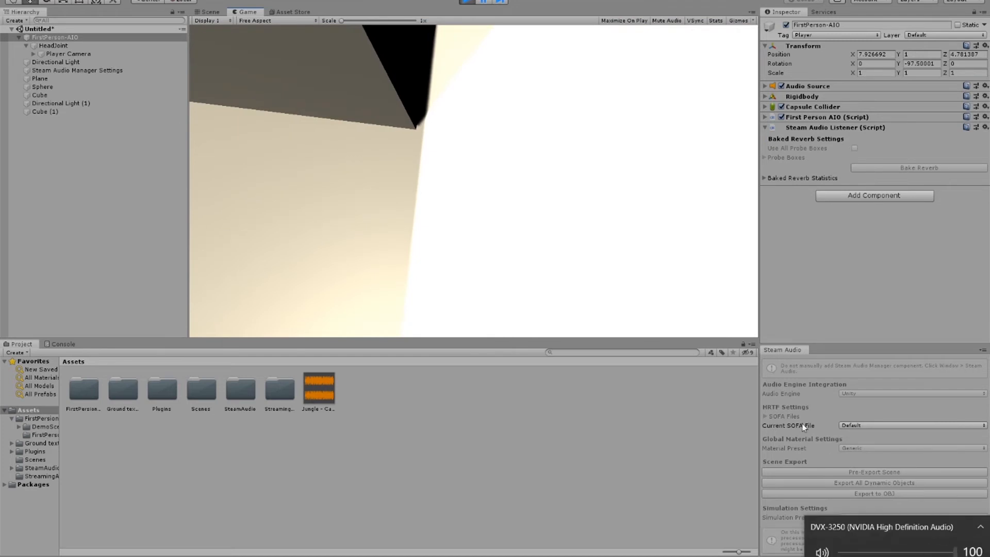
{"action": "left_click", "coordinate": [717, 292]}
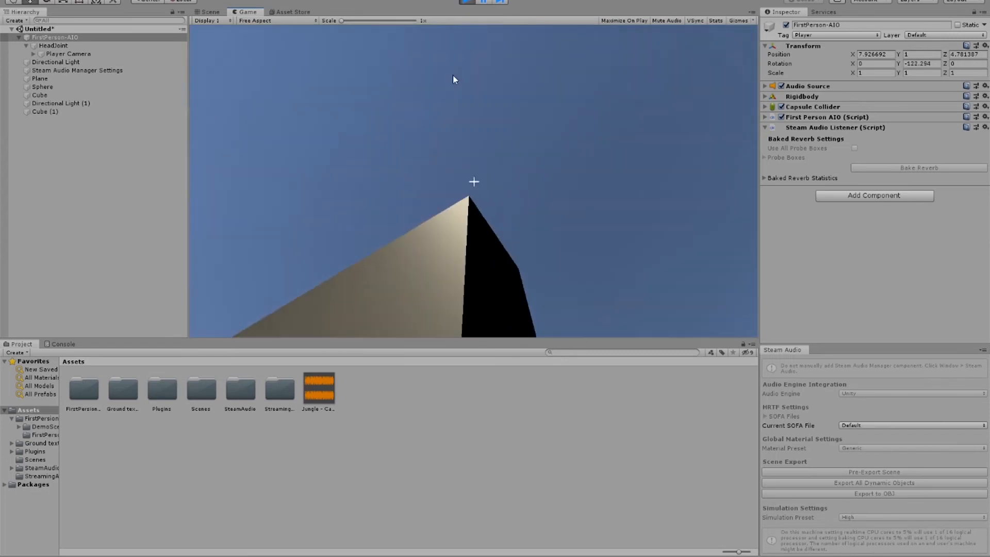
{"action": "key", "text": "ctrl+p"}
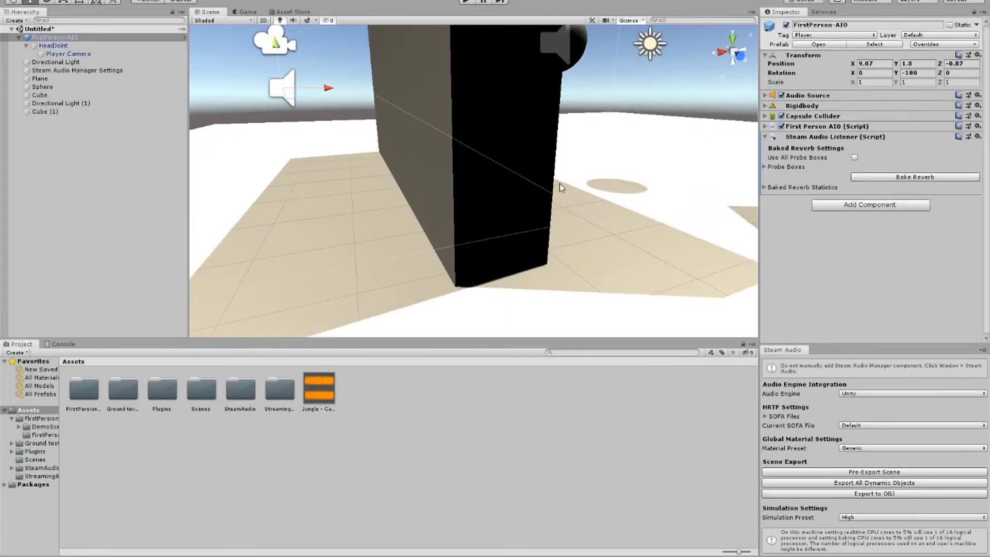
Step: Set the sphere's Audio Source Max Distance to 1000 in its 3D sound settings
{"action": "left_click", "coordinate": [578, 53]}
{"action": "scroll", "coordinate": [876, 258], "scroll_direction": "down", "scroll_amount": 3}
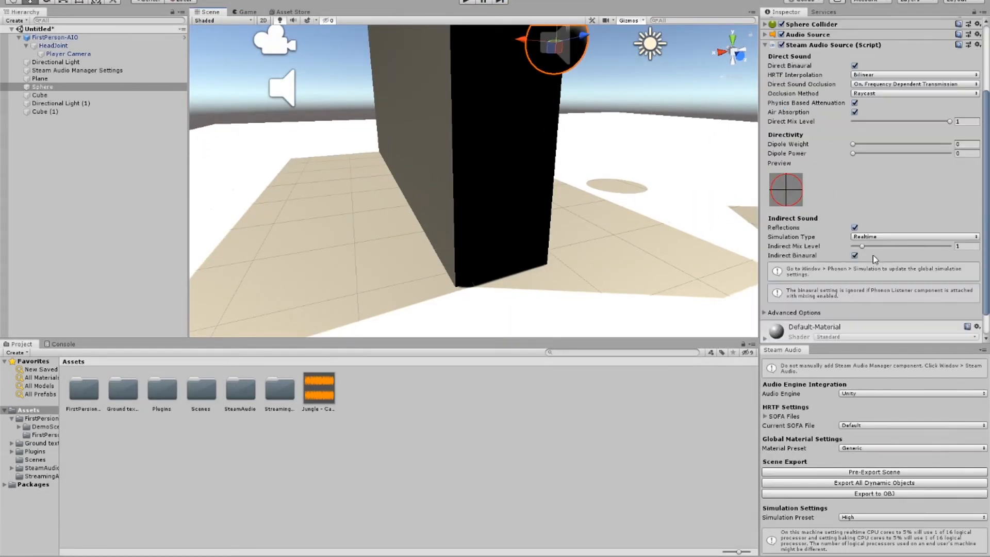
{"action": "scroll", "coordinate": [883, 253], "scroll_direction": "up", "scroll_amount": 3}
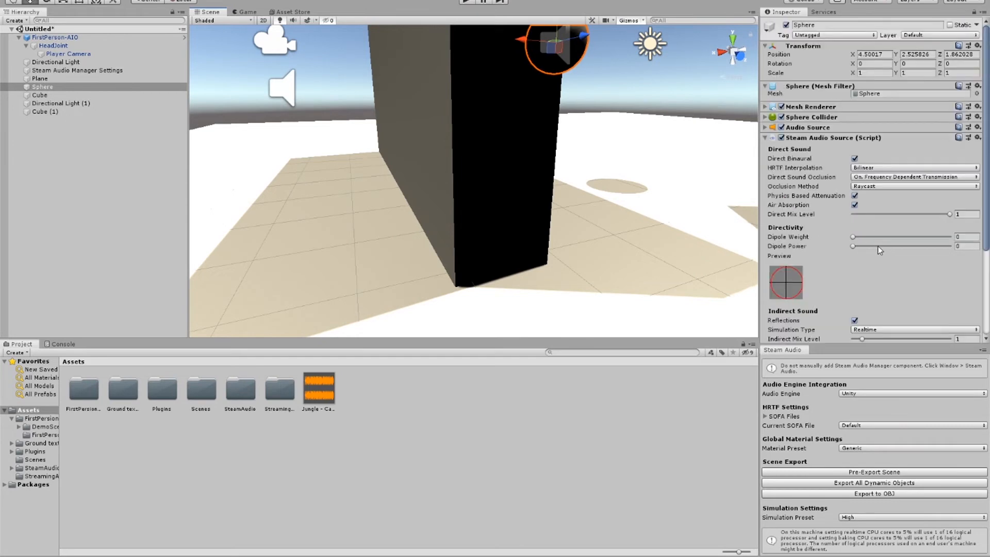
{"action": "scroll", "coordinate": [844, 196], "scroll_direction": "down", "scroll_amount": 5}
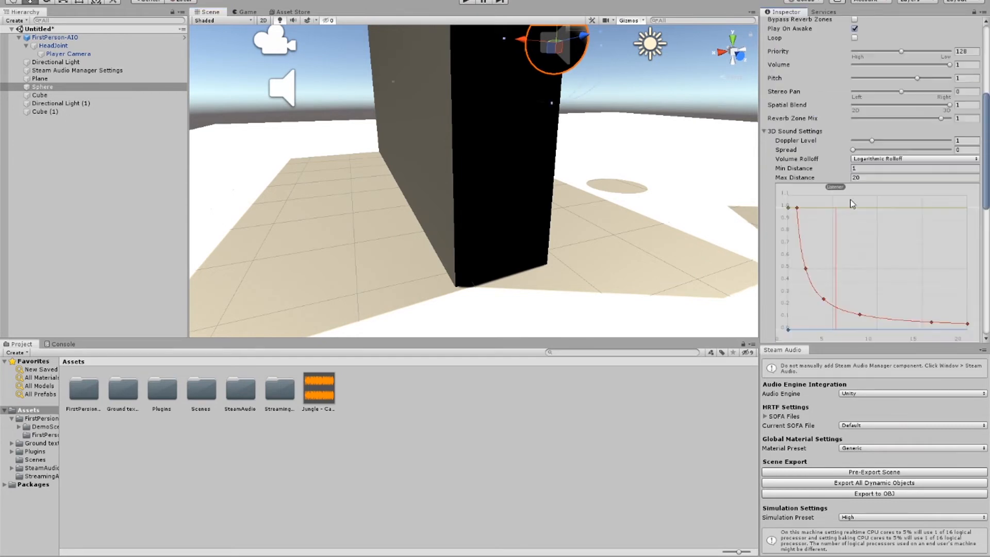
{"action": "left_click", "coordinate": [885, 177]}
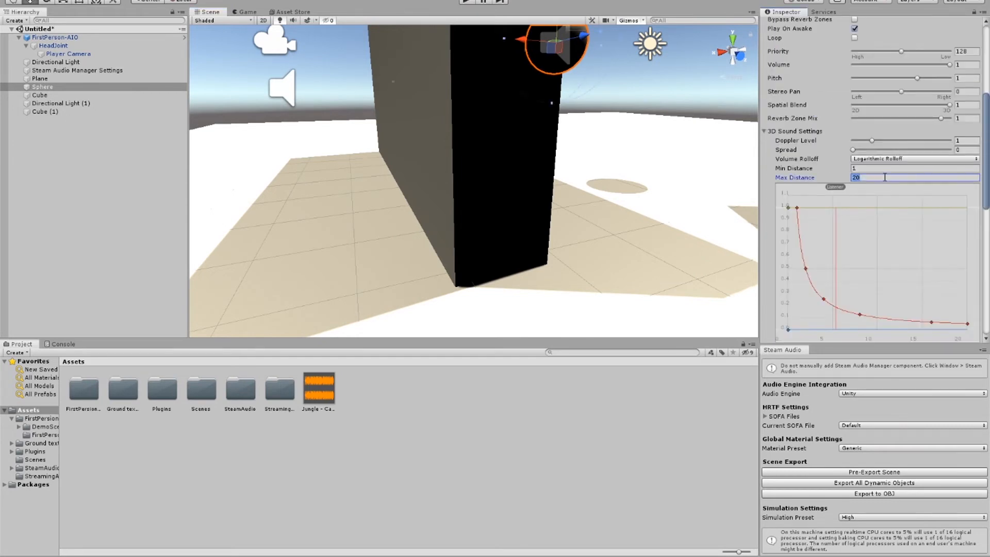
{"action": "type", "text": "1000"}
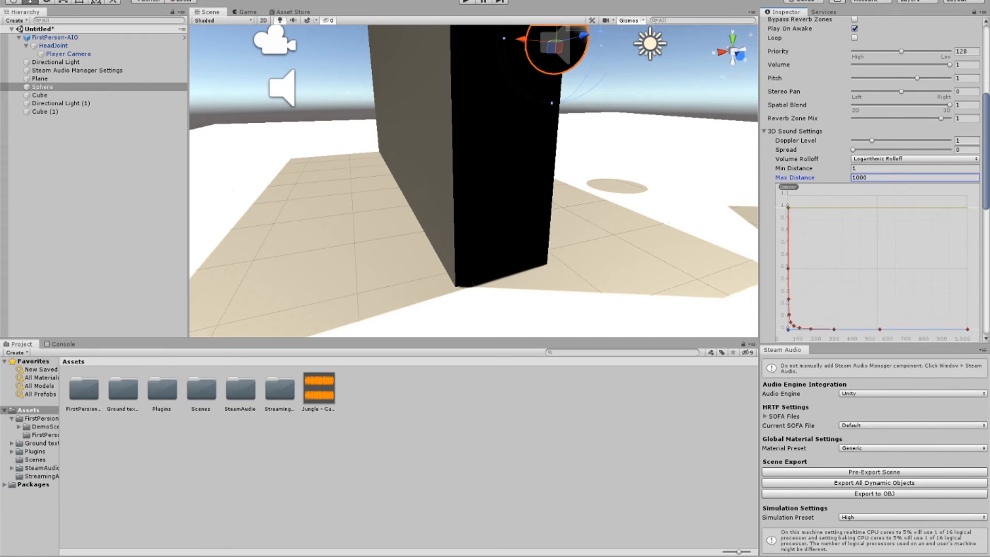
Step: Play-test the wider sound range, walking along the wall to its end near the floating angled block
{"action": "left_click", "coordinate": [467, 2]}
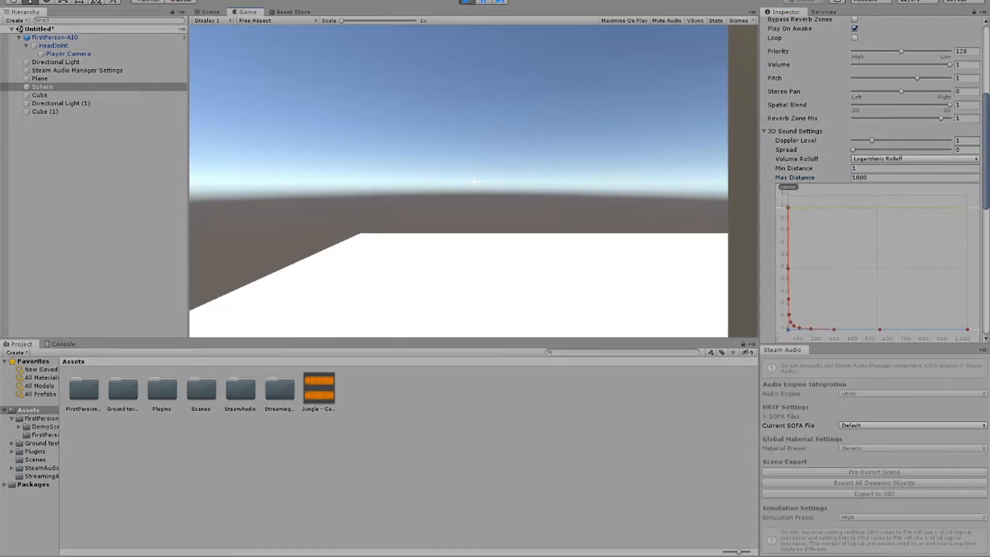
{"action": "key", "text": "w"}
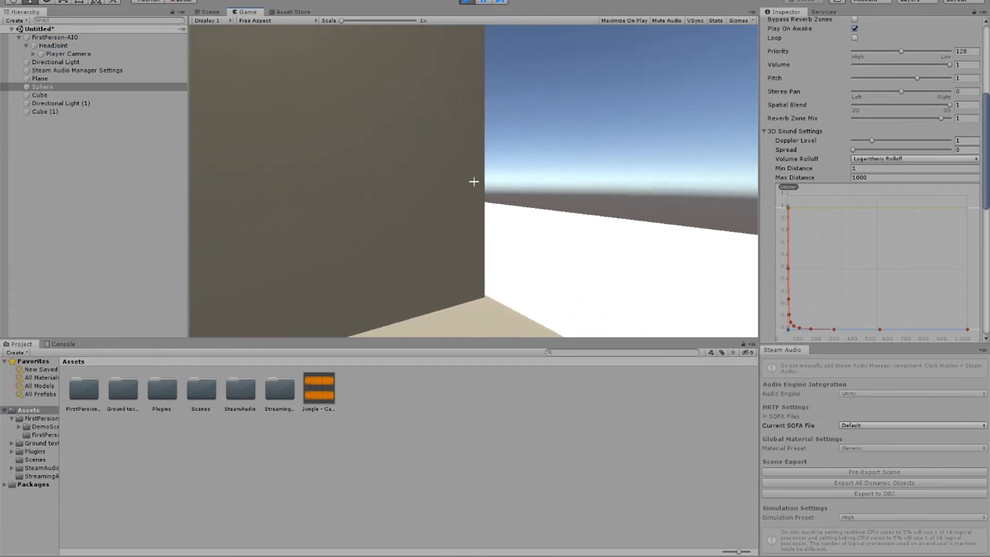
{"action": "key", "text": "d"}
{"action": "key", "text": "w"}
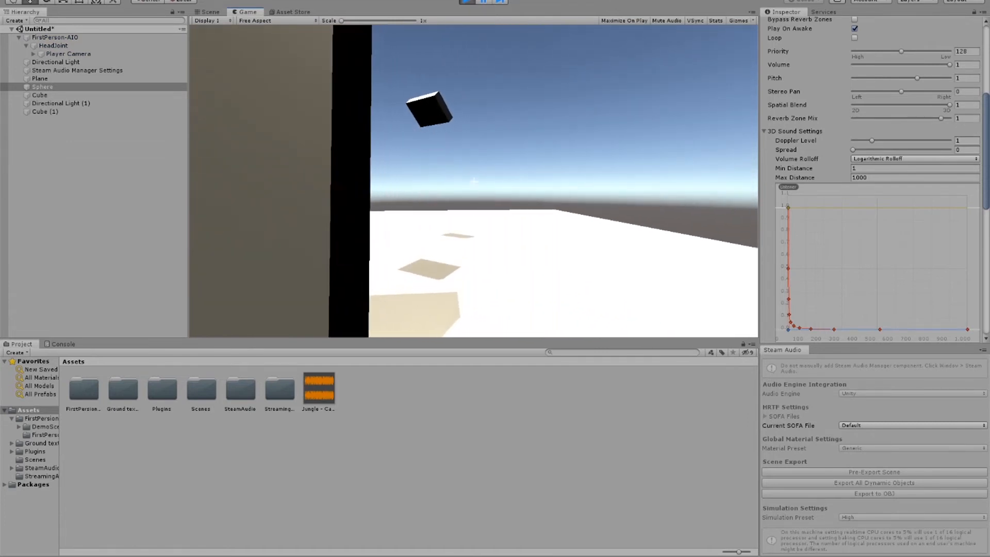
{"action": "key", "text": "d"}
{"action": "key", "text": "d"}
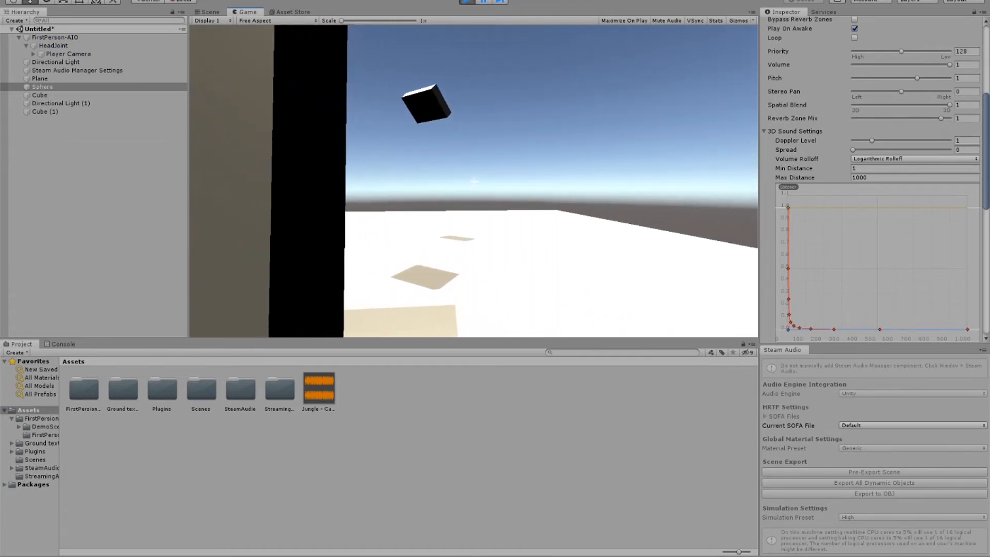
{"action": "key", "text": "a"}
Step: Listen for reflections beside the wall's end while facing the angled block, and stop play mode
{"action": "key", "text": "Escape"}
{"action": "left_click", "coordinate": [471, 187]}
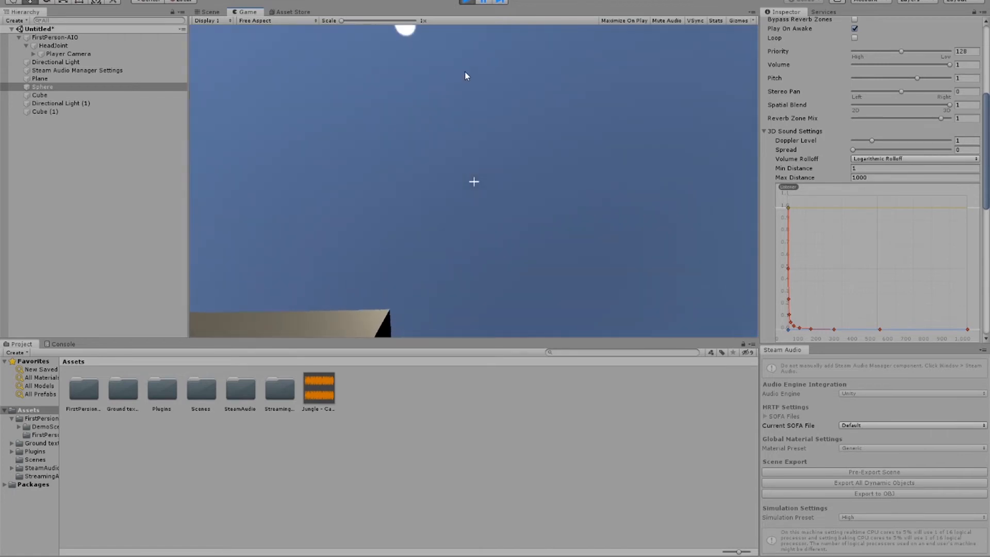
{"action": "key", "text": "Escape"}
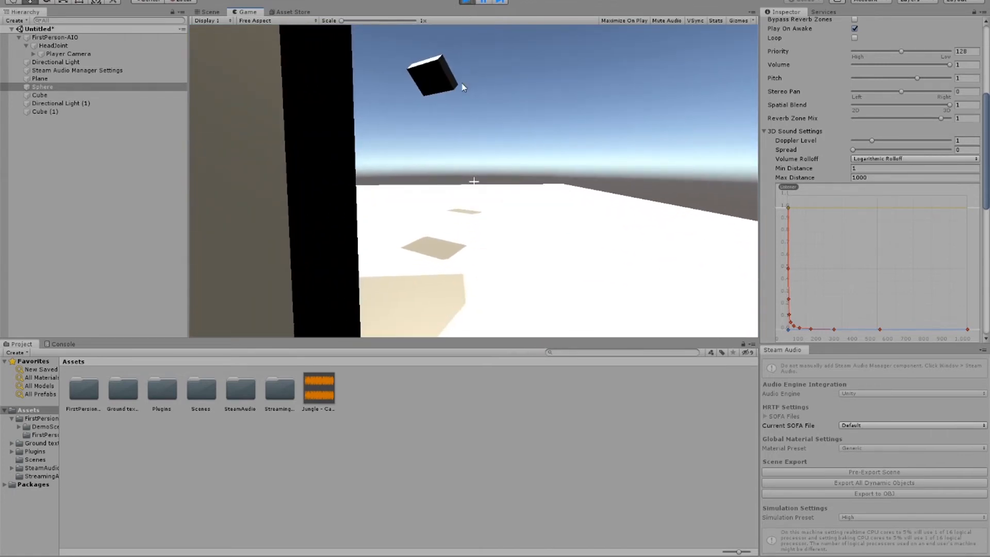
{"action": "left_click", "coordinate": [463, 87]}
{"action": "key", "text": "d"}
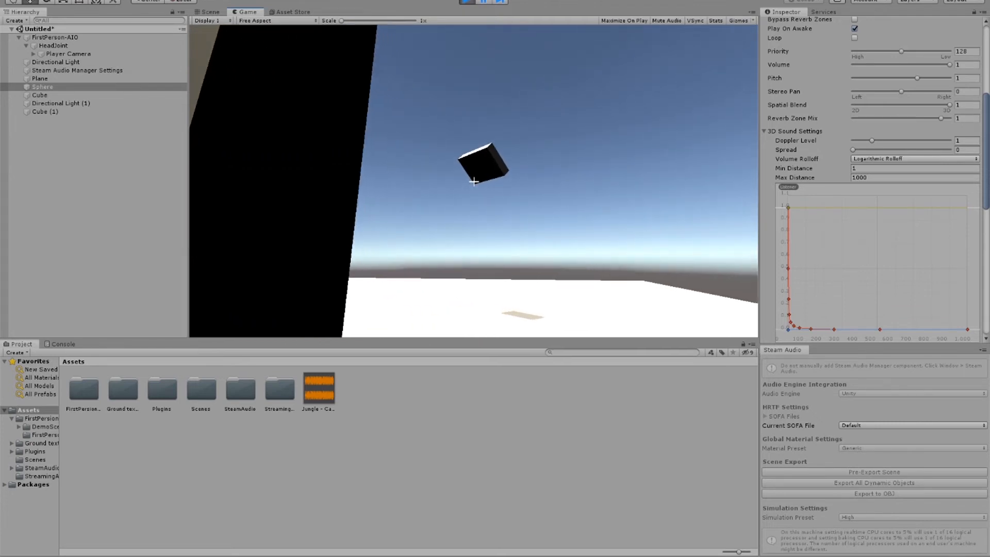
{"action": "key", "text": "s"}
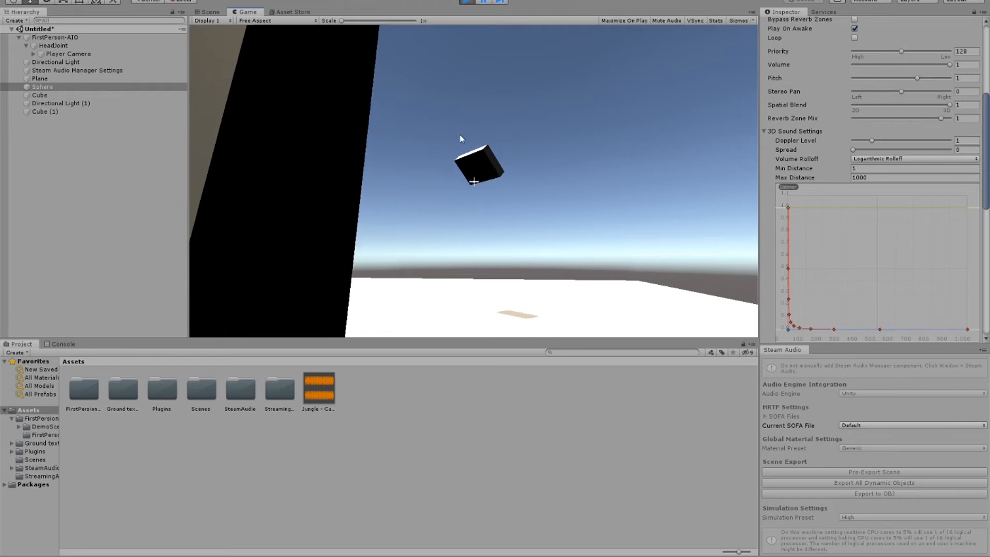
{"action": "key", "text": "ctrl+p"}
Step: Save the scene in the Assets folder as sdfsdfsd
{"action": "key", "text": "ctrl+s"}
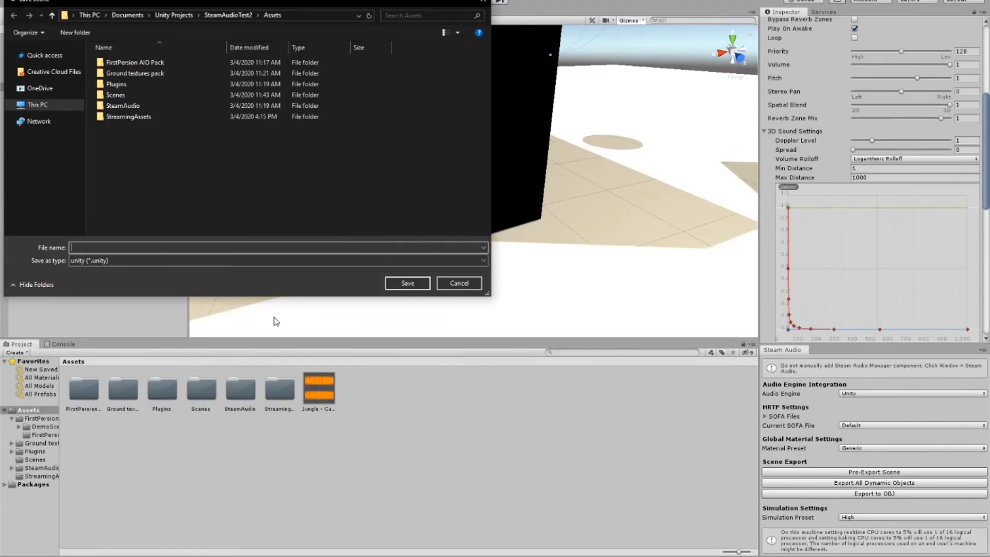
{"action": "left_click", "coordinate": [465, 284]}
{"action": "key", "text": "ctrl+s"}
{"action": "type", "text": "sdfdfsd"}
{"action": "key", "text": "Return"}
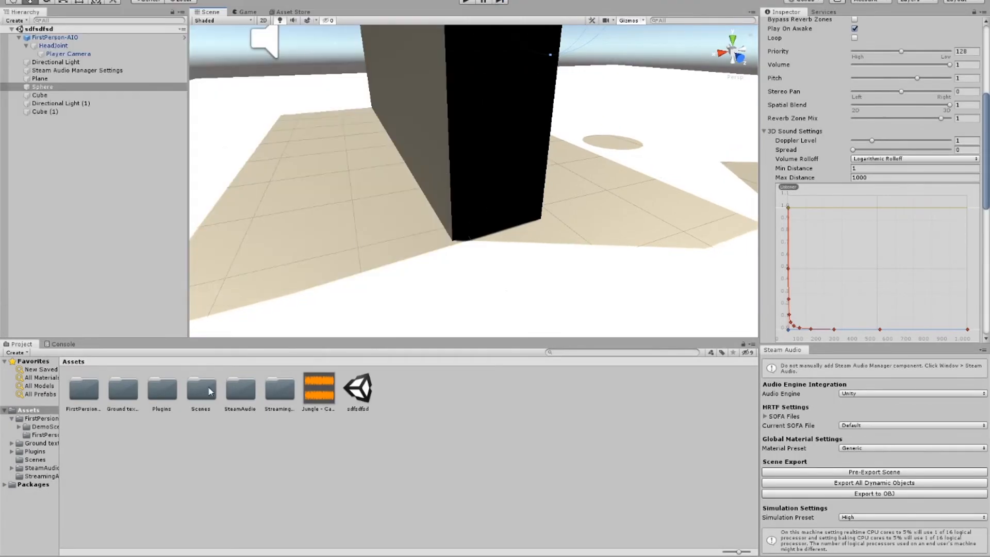
Step: Open SampleScene from the Scenes folder and examine its textured building and floating angled block from outside
{"action": "left_click", "coordinate": [44, 426]}
{"action": "left_click", "coordinate": [35, 460]}
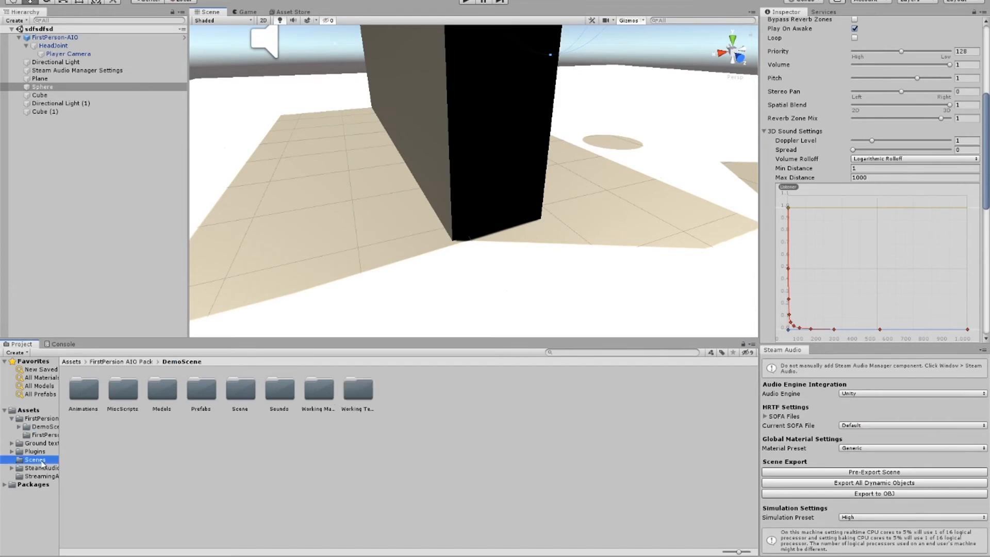
{"action": "double_click", "coordinate": [83, 389]}
{"action": "scroll", "coordinate": [473, 139], "scroll_direction": "down", "scroll_amount": 10}
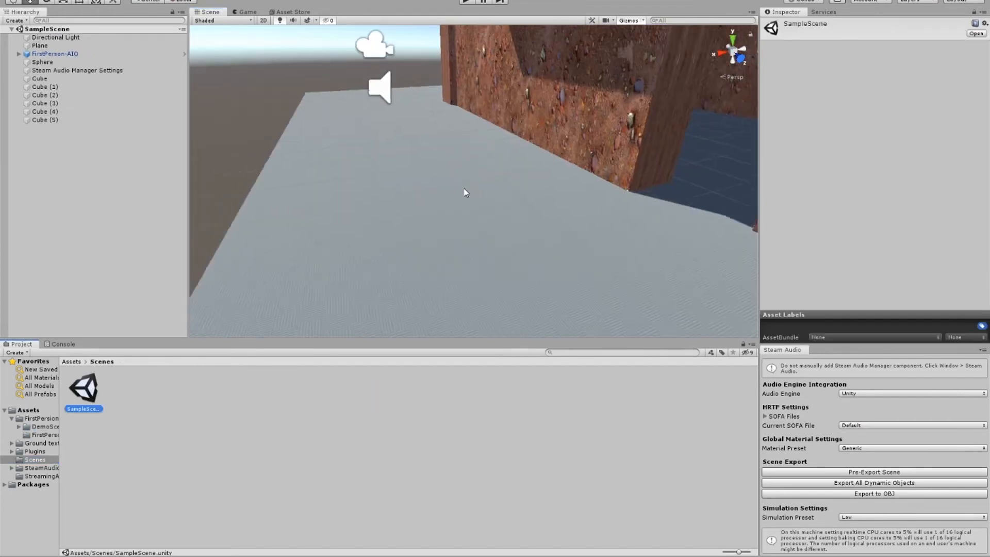
{"action": "right_click_drag", "start_coordinate": [465, 221], "coordinate": [560, 165]}
{"action": "scroll", "coordinate": [559, 168], "scroll_direction": "down", "scroll_amount": 3}
{"action": "middle_click_drag", "start_coordinate": [558, 169], "coordinate": [573, 172]}
{"action": "scroll", "coordinate": [573, 172], "scroll_direction": "up", "scroll_amount": 1}
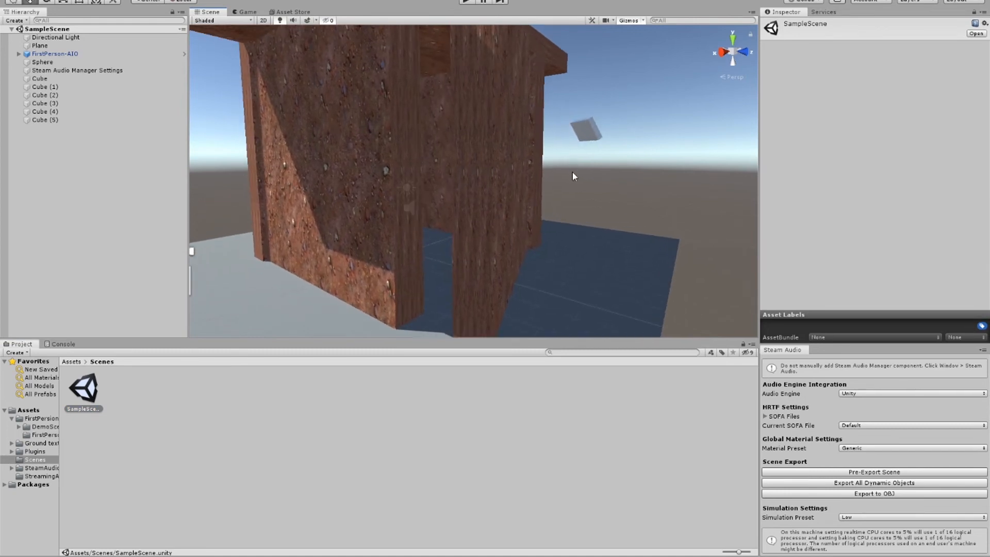
{"action": "scroll", "coordinate": [457, 249], "scroll_direction": "down", "scroll_amount": 8}
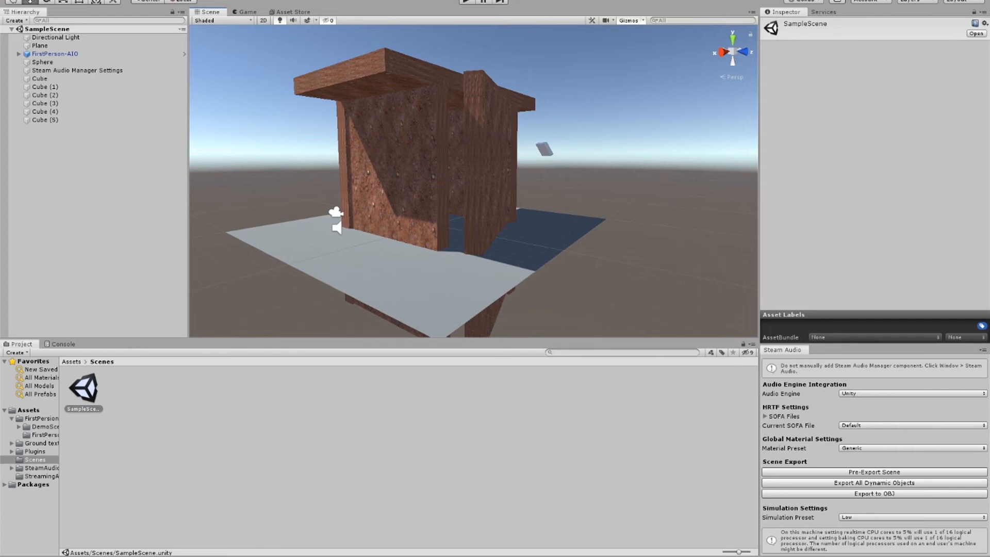
Step: Start play-testing SampleScene, walking past the building's corner and backing off to listen along the sunlit outer wall
{"action": "left_click", "coordinate": [467, 2]}
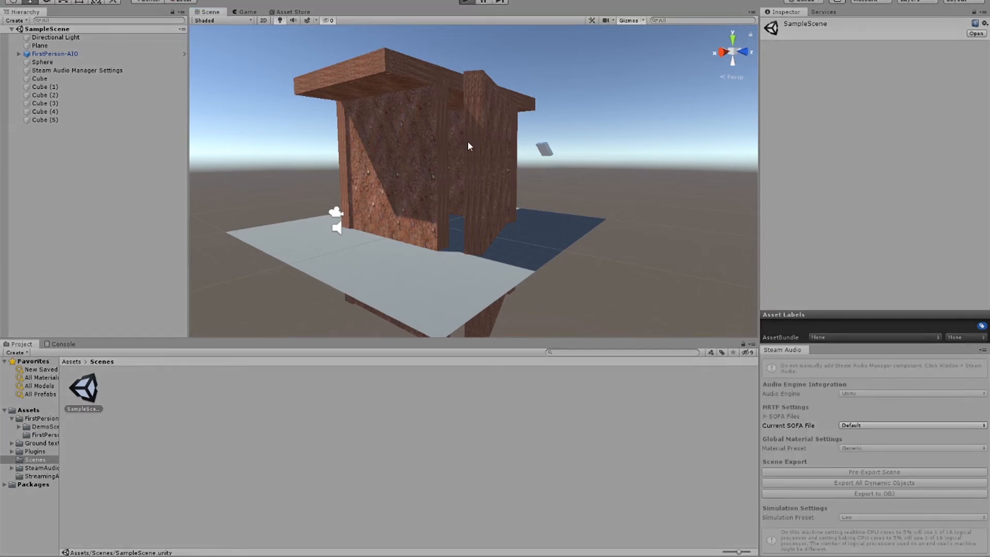
{"action": "key", "text": "shift+w"}
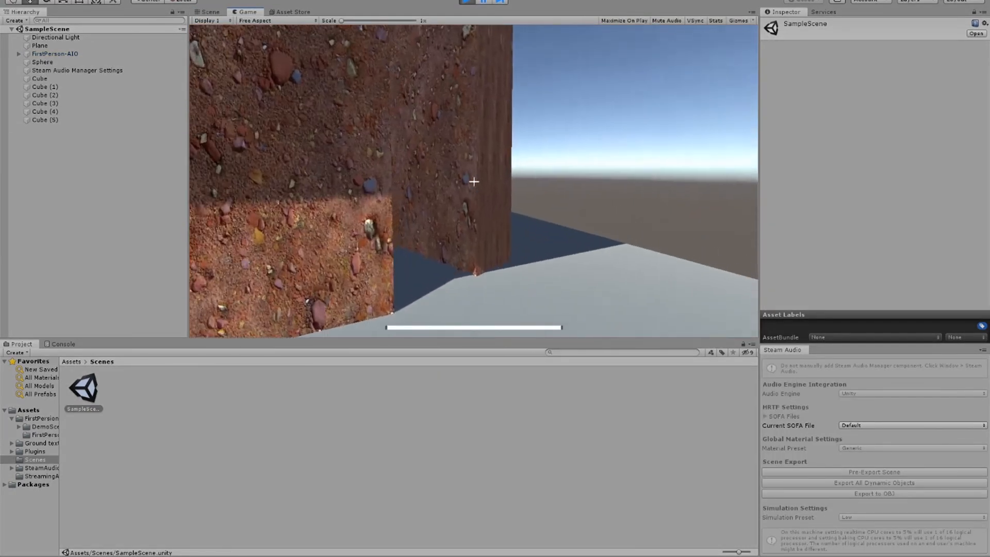
{"action": "key", "text": "w"}
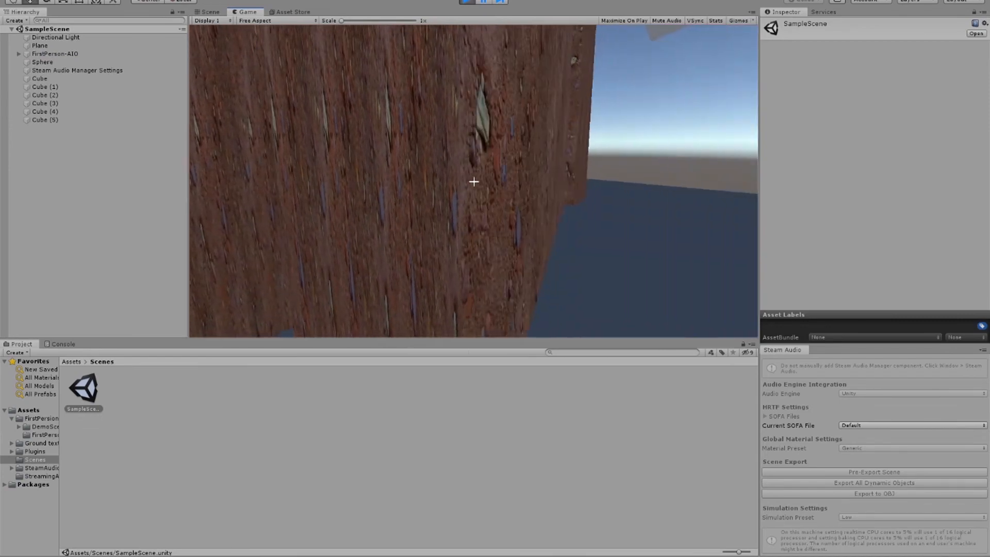
{"action": "key", "text": "s"}
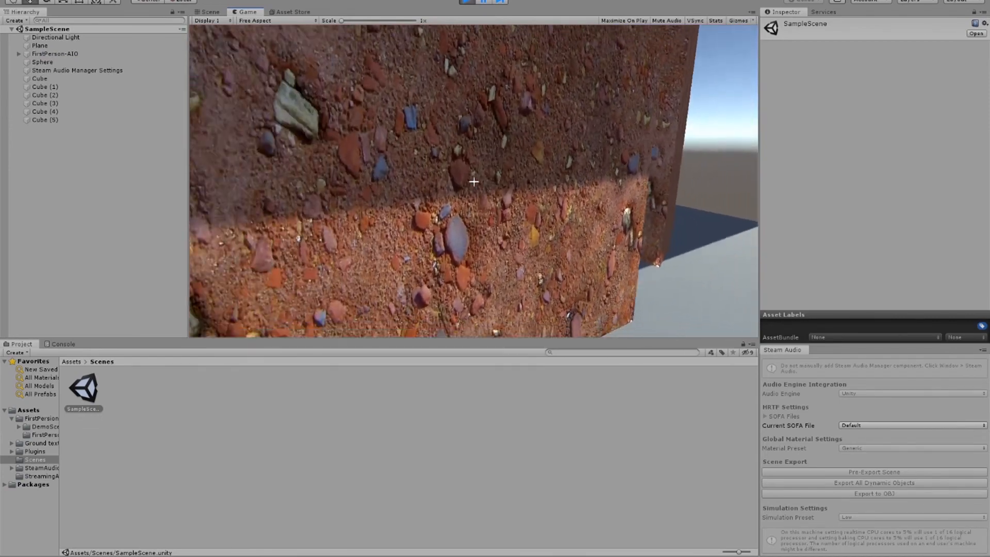
{"action": "key", "text": "d"}
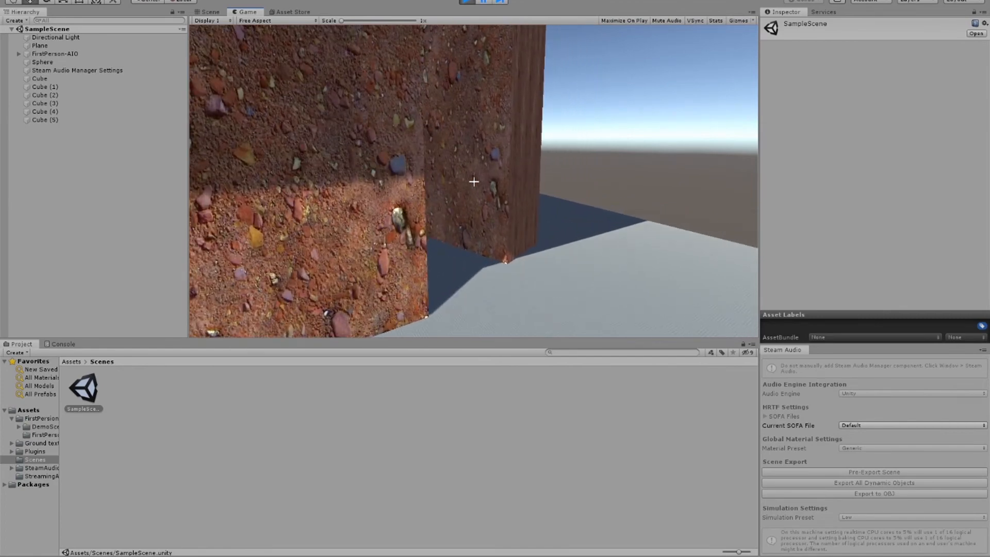
Step: Run around the building's corner, enter through the narrow doorway gap, and listen to the sphere's sound inside
{"action": "key", "text": "shift+w"}
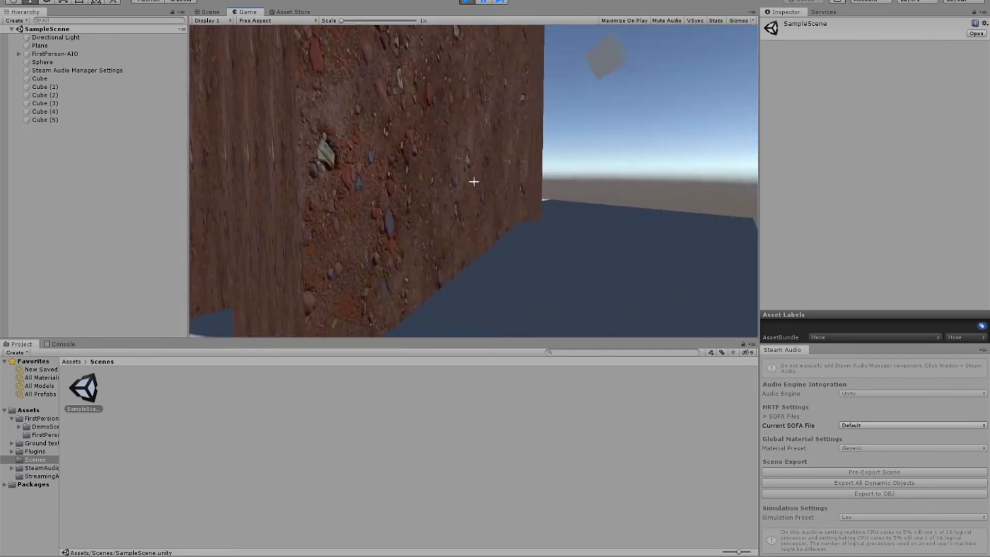
{"action": "key", "text": "a"}
{"action": "key", "text": "w"}
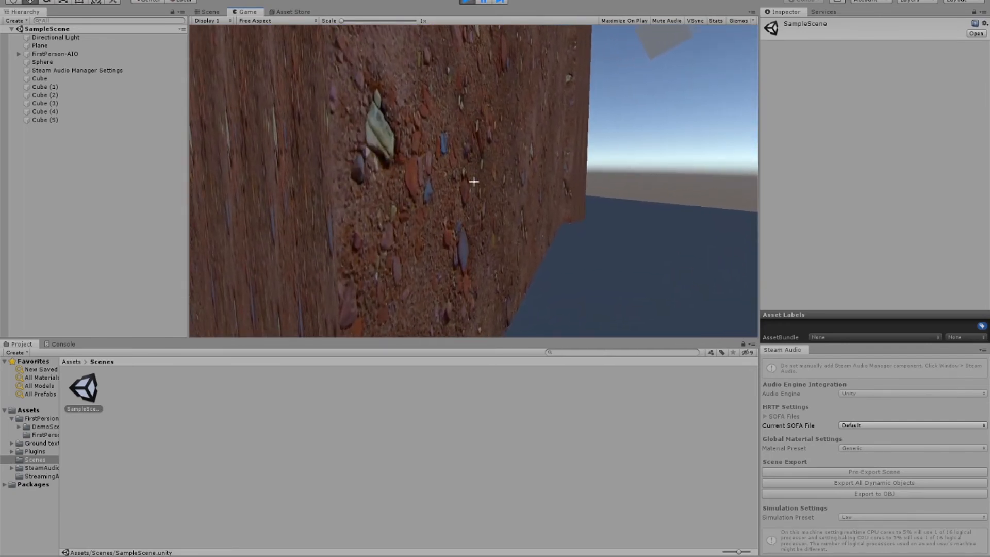
{"action": "key", "text": "a"}
{"action": "key", "text": "w"}
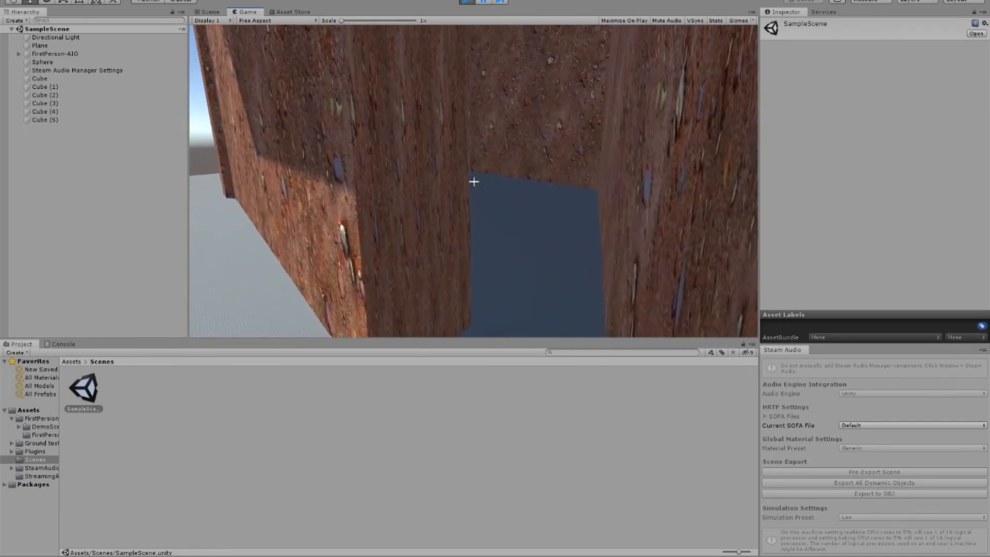
{"action": "key", "text": "w"}
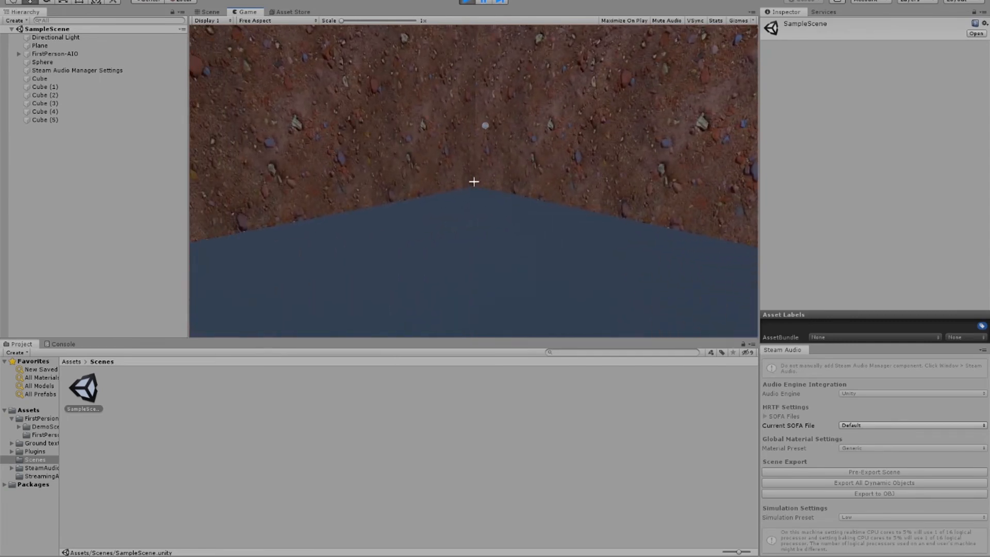
{"action": "key", "text": "s"}
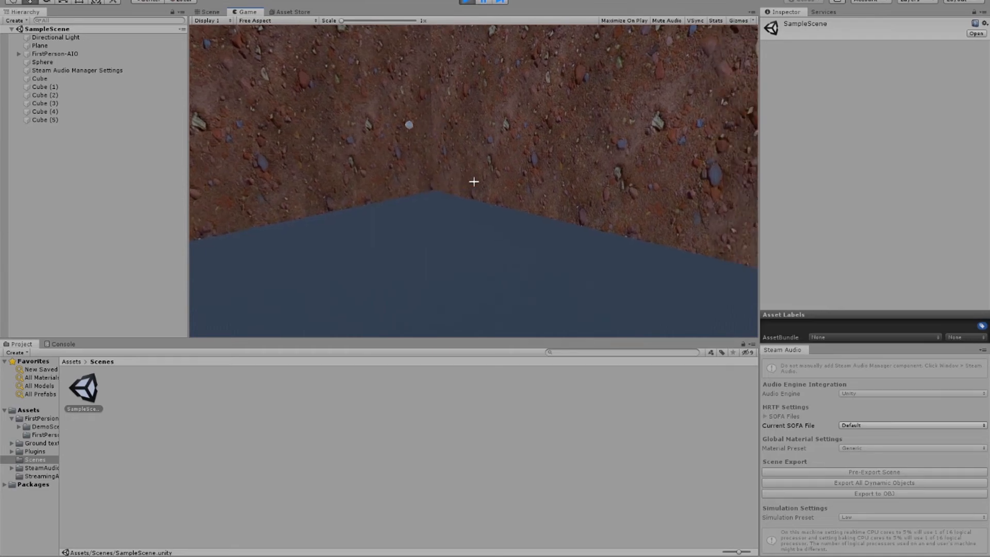
Step: Leave the building, run back to the doorway gap, and compare the sound while sidestepping from the opening behind the wall
{"action": "key", "text": "w"}
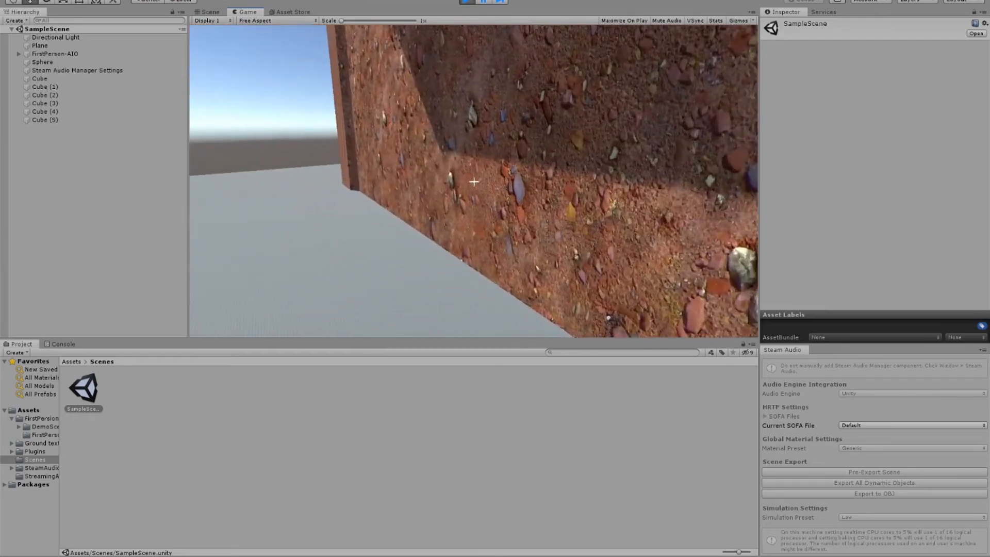
{"action": "key", "text": "shift+w"}
{"action": "key", "text": "shift+w"}
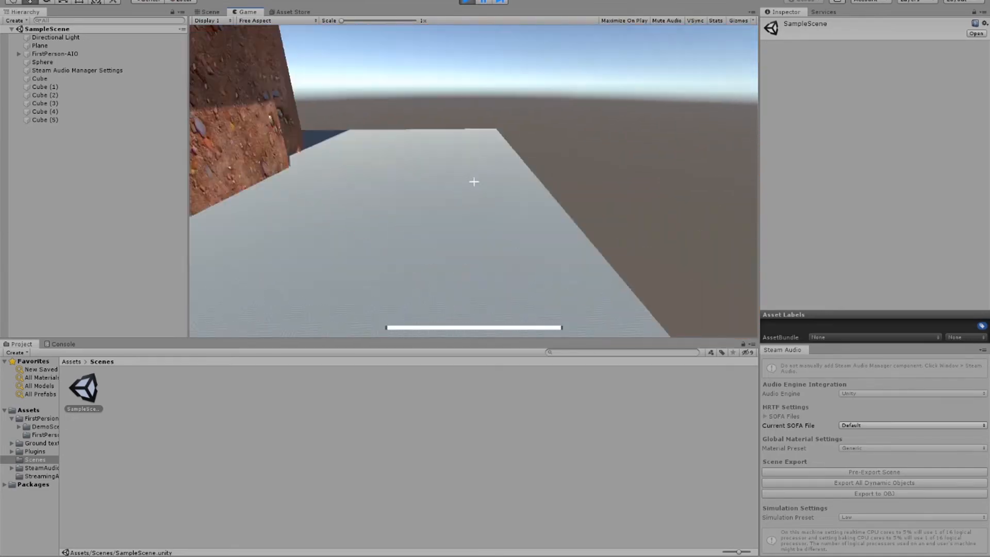
{"action": "key", "text": "w"}
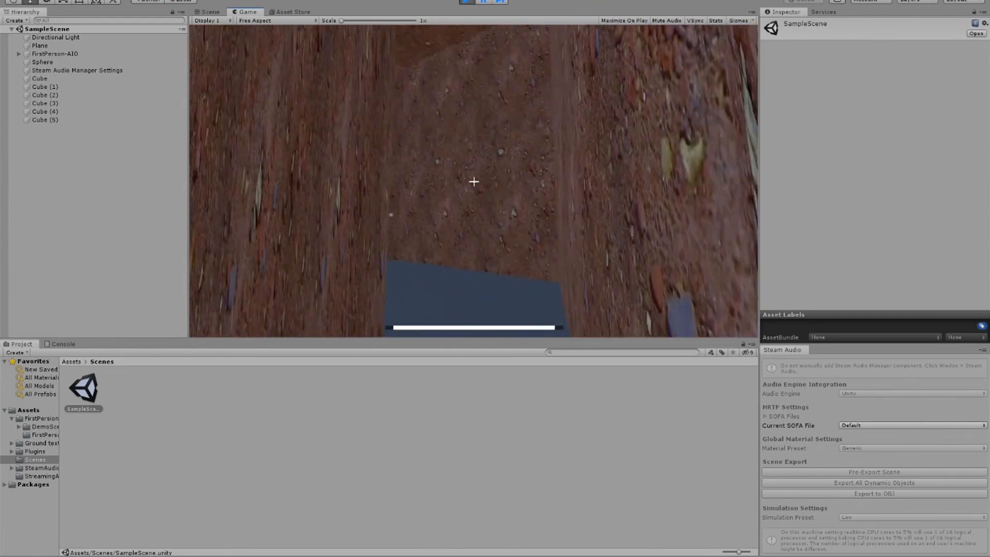
{"action": "key", "text": "d"}
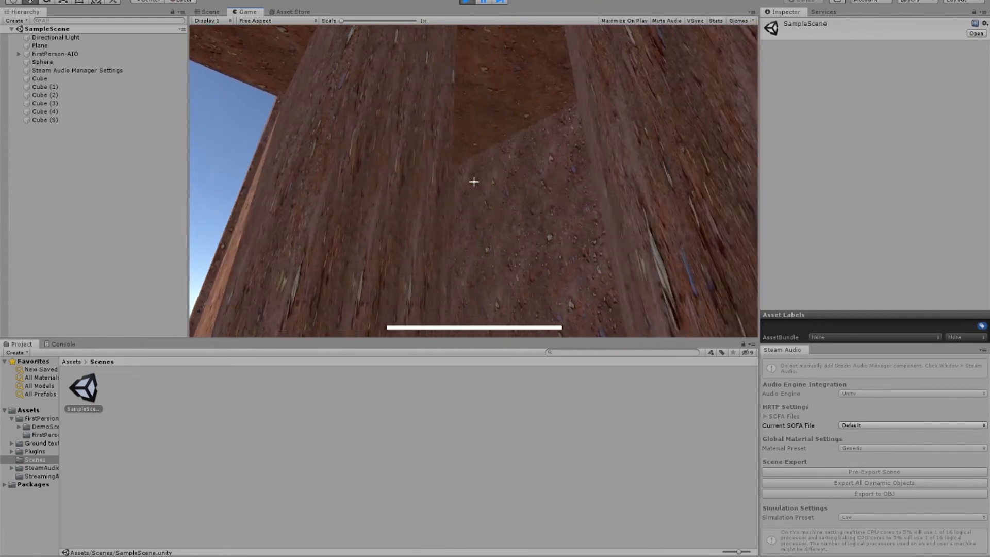
{"action": "key", "text": "a"}
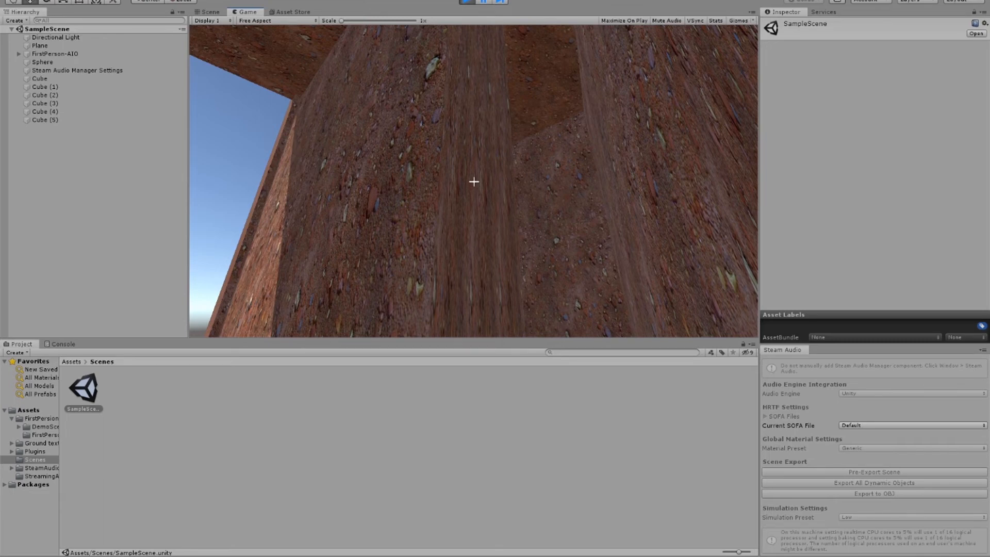
{"action": "key", "text": "a"}
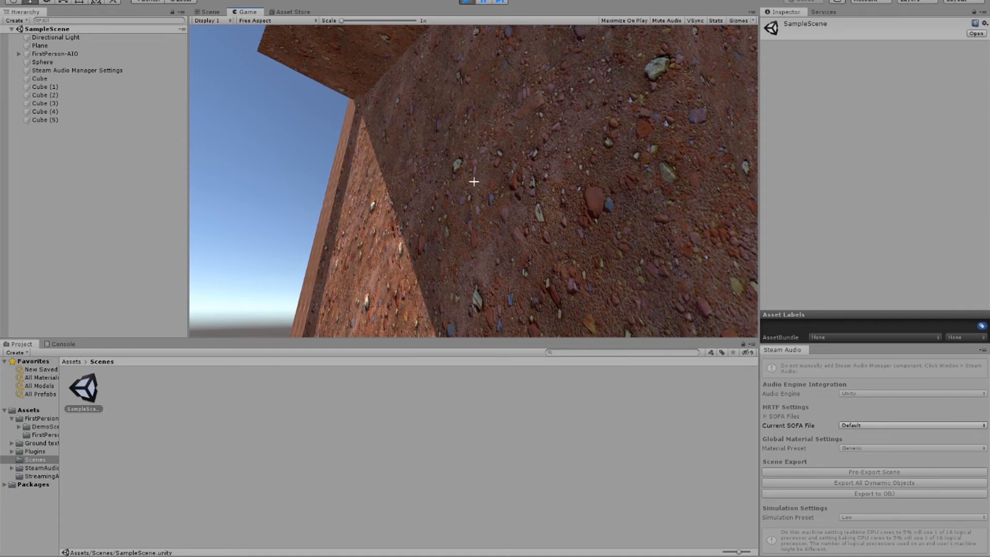
Step: Listen to the muffled sound while walking back and forth along the outer wall, and stop play mode
{"action": "key", "text": "w"}
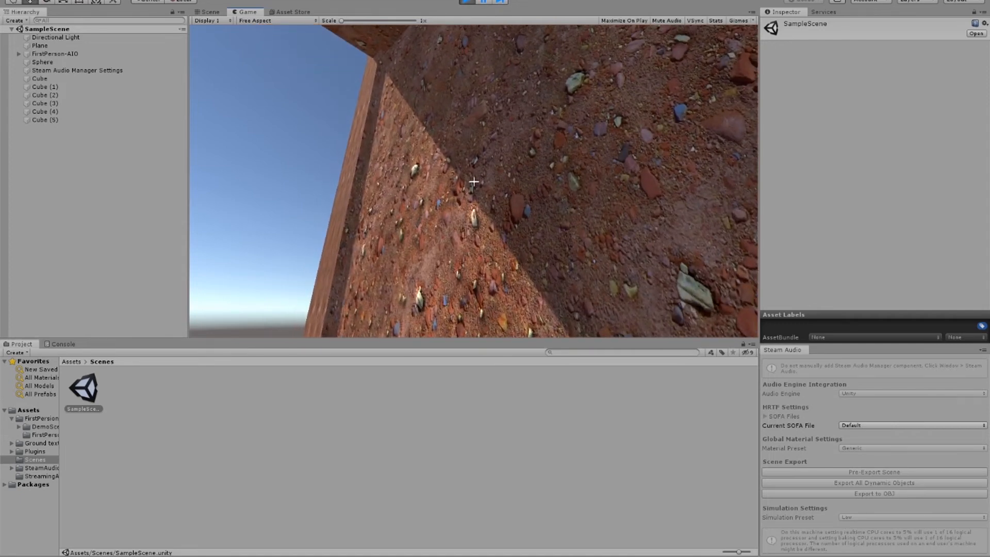
{"action": "key", "text": "w"}
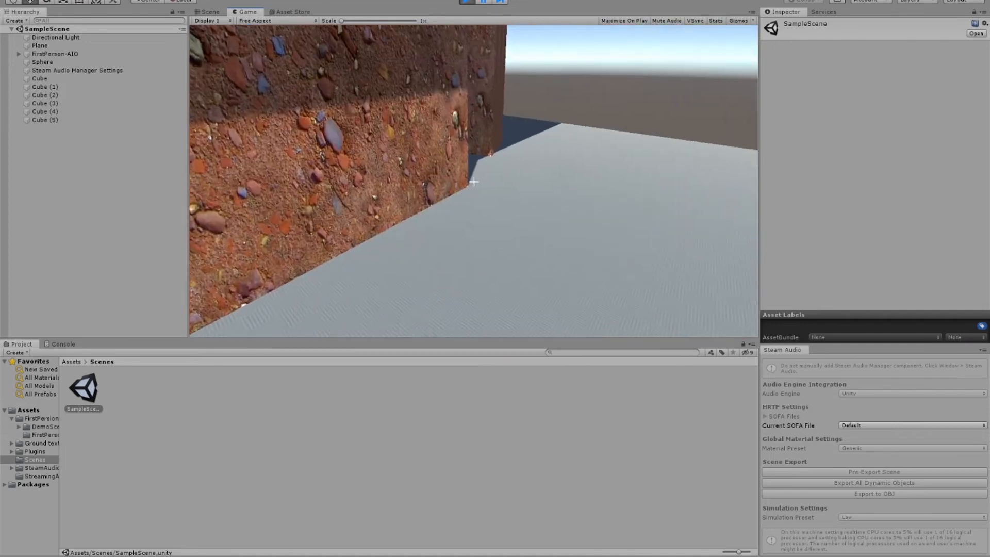
{"action": "key", "text": "w"}
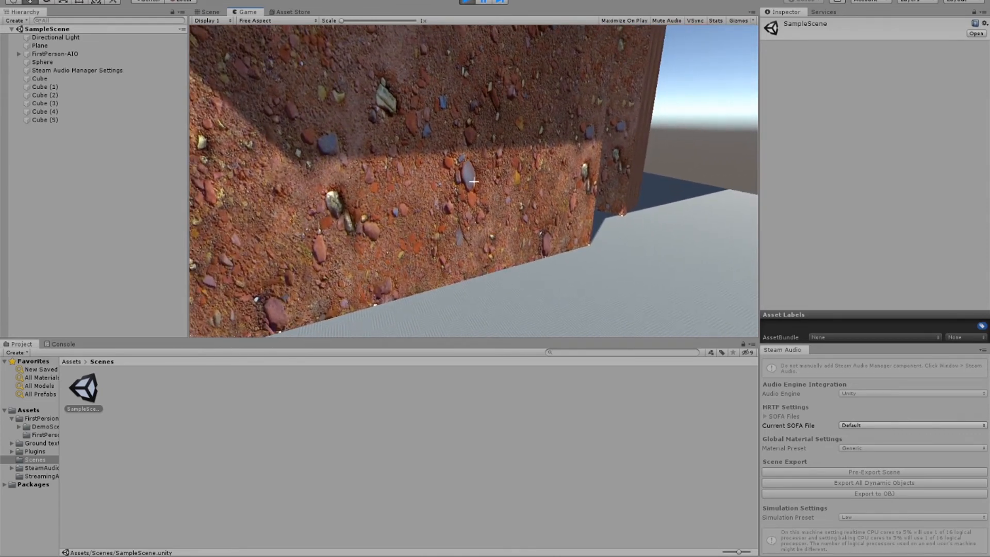
{"action": "key", "text": "w"}
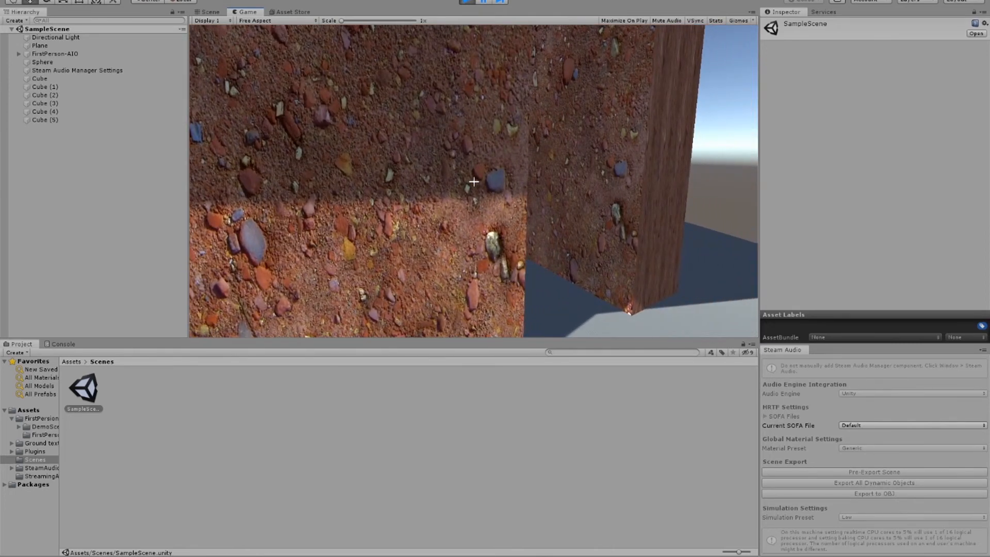
{"action": "key", "text": "s"}
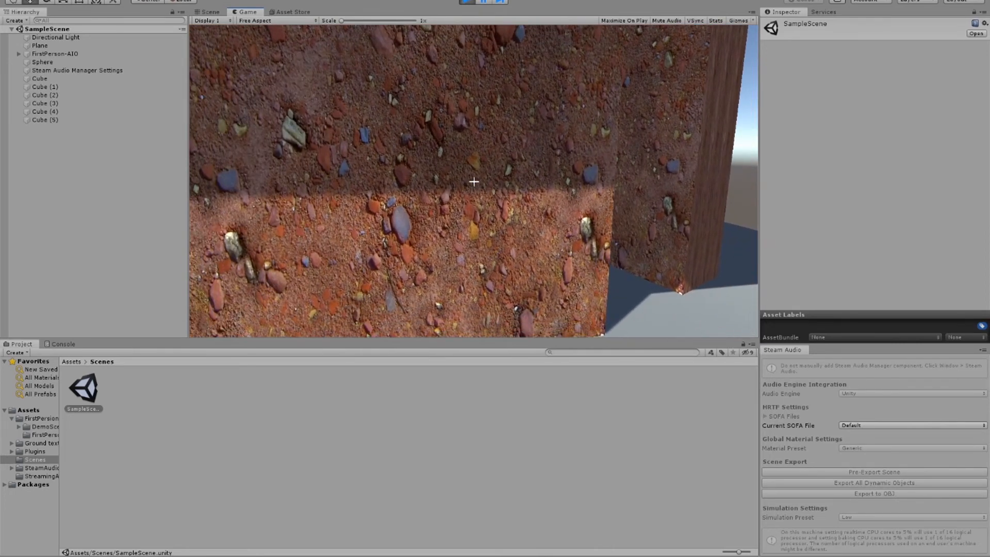
{"action": "key", "text": "a"}
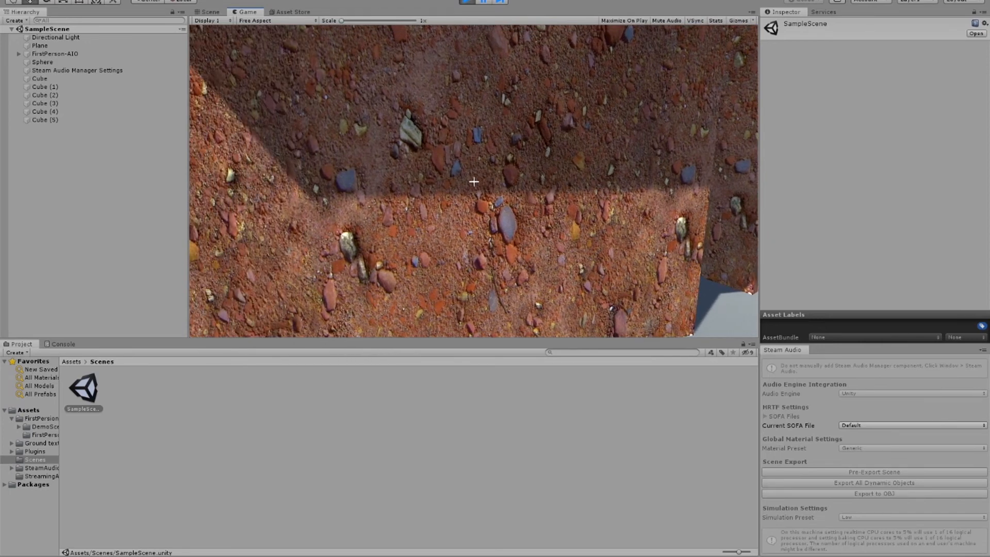
{"action": "left_click", "coordinate": [467, 1]}
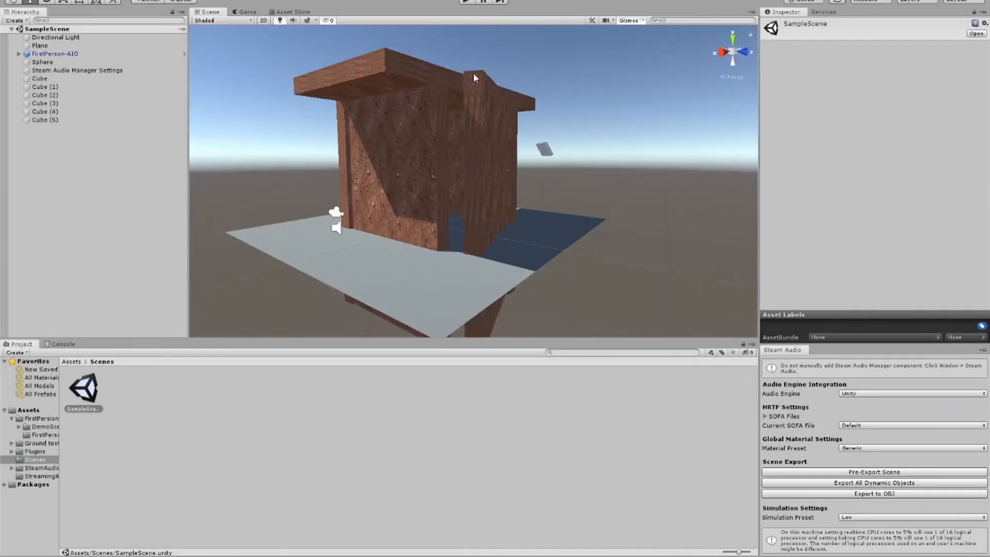
{"action": "scroll", "coordinate": [487, 150], "scroll_direction": "down", "scroll_amount": 3}
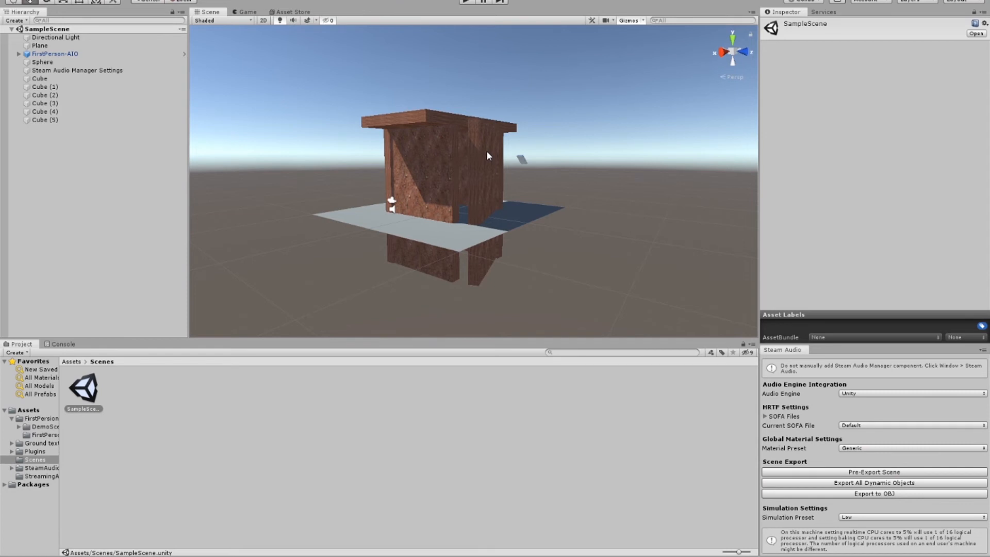
{"action": "scroll", "coordinate": [487, 150], "scroll_direction": "up", "scroll_amount": 5}
{"action": "scroll", "coordinate": [498, 153], "scroll_direction": "up", "scroll_amount": 3}
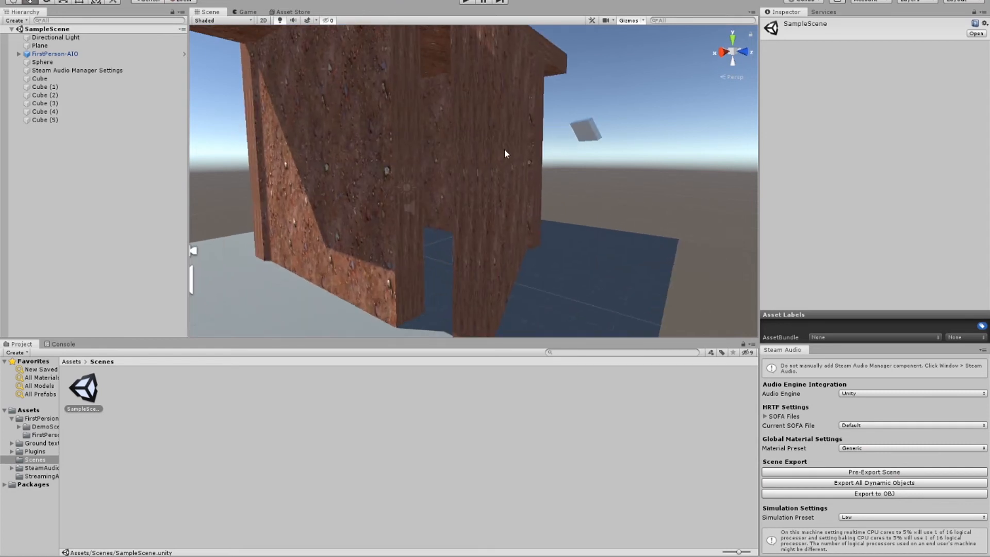
Step: Switch to the Unreal Editor project and focus the view on the top cube of the blue cube pyramid inside the room
{"action": "mouse_move", "coordinate": [606, 556]}
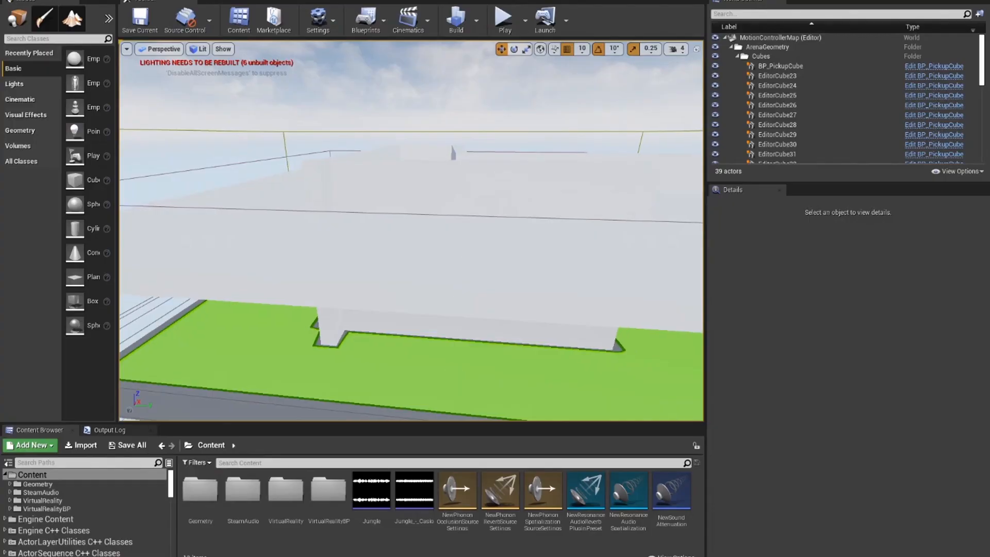
{"action": "right_click_drag", "start_coordinate": [458, 324], "coordinate": [454, 303]}
{"action": "scroll", "coordinate": [402, 194], "scroll_direction": "up", "scroll_amount": 5}
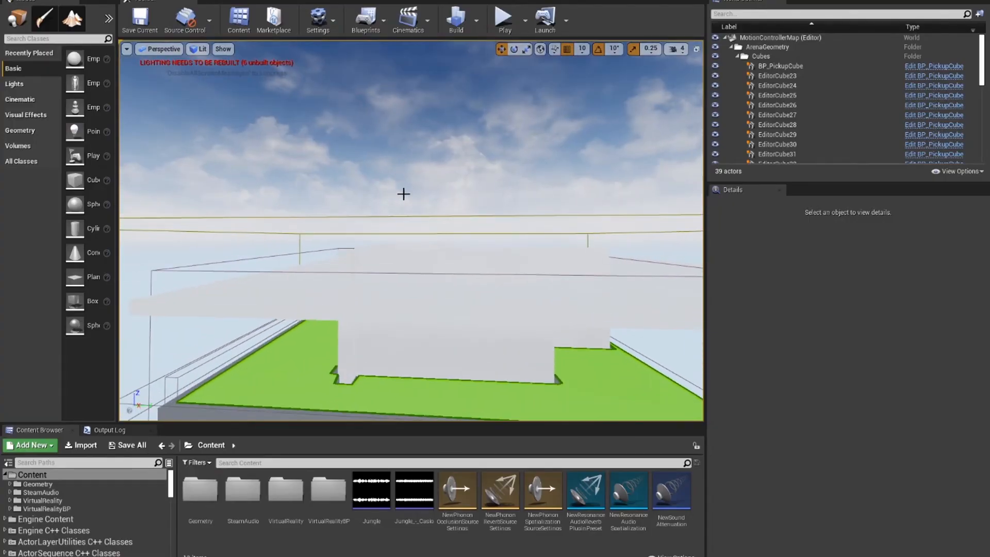
{"action": "right_click_drag", "start_coordinate": [402, 193], "coordinate": [401, 228]}
{"action": "scroll", "coordinate": [407, 199], "scroll_direction": "up", "scroll_amount": 8}
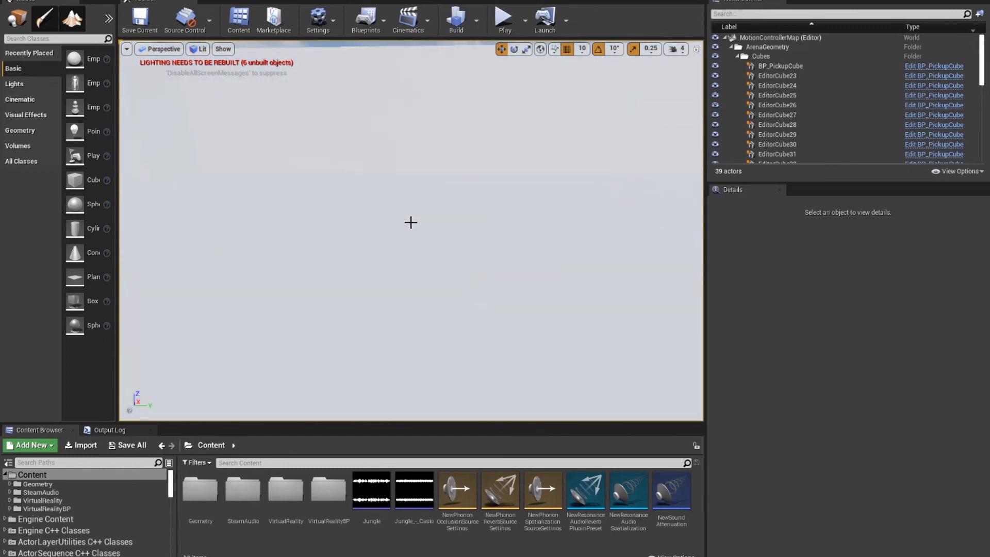
{"action": "scroll", "coordinate": [411, 222], "scroll_direction": "up", "scroll_amount": 10}
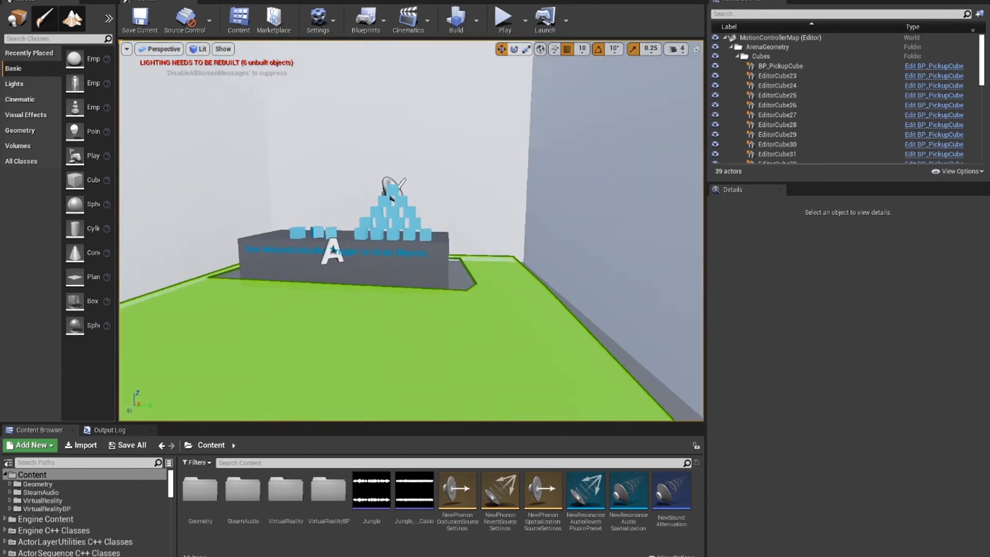
{"action": "left_click", "coordinate": [361, 78]}
{"action": "key", "text": "f"}
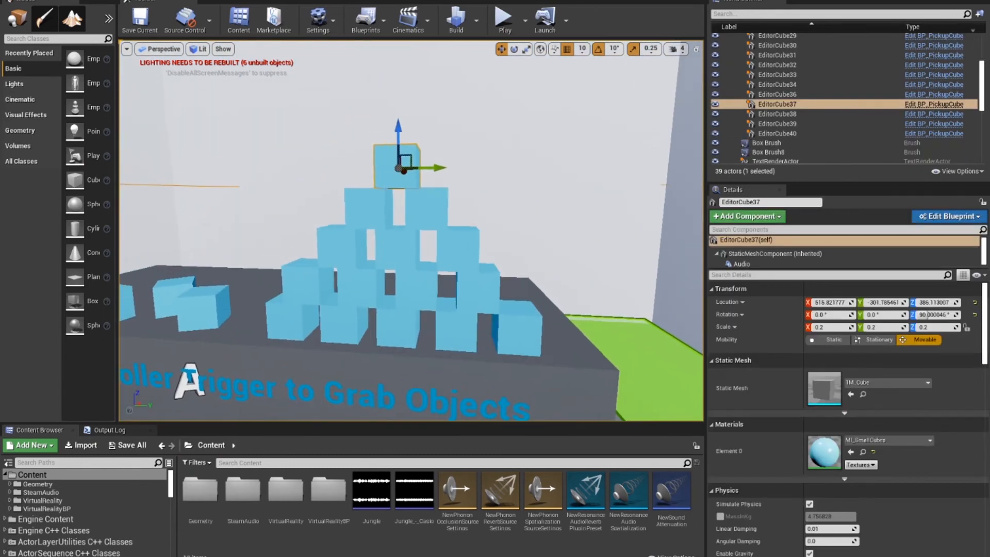
Step: Open the project's plugin list and review the built-in Audio plugins, including Oculus Audio and Resonance Audio
{"action": "left_click", "coordinate": [32, 0]}
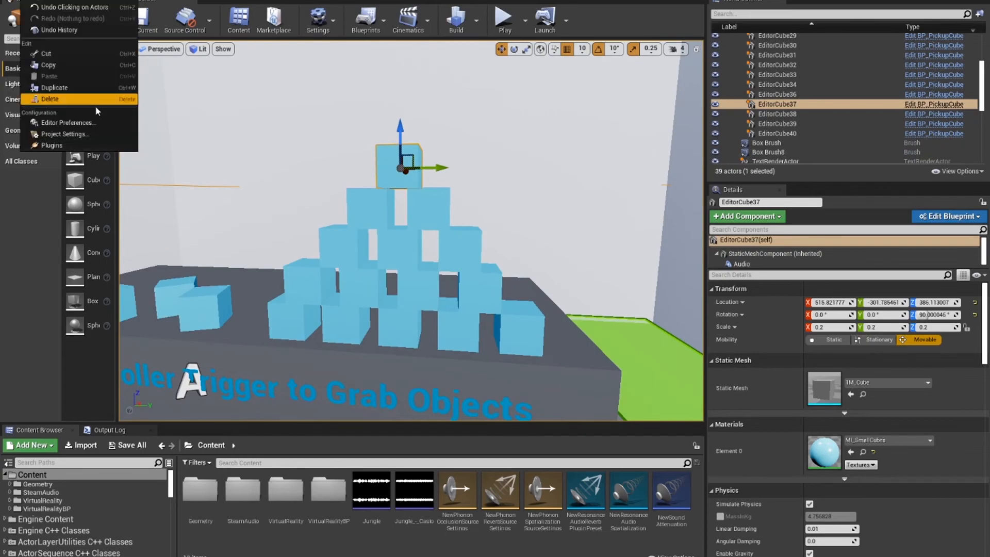
{"action": "left_click", "coordinate": [71, 147]}
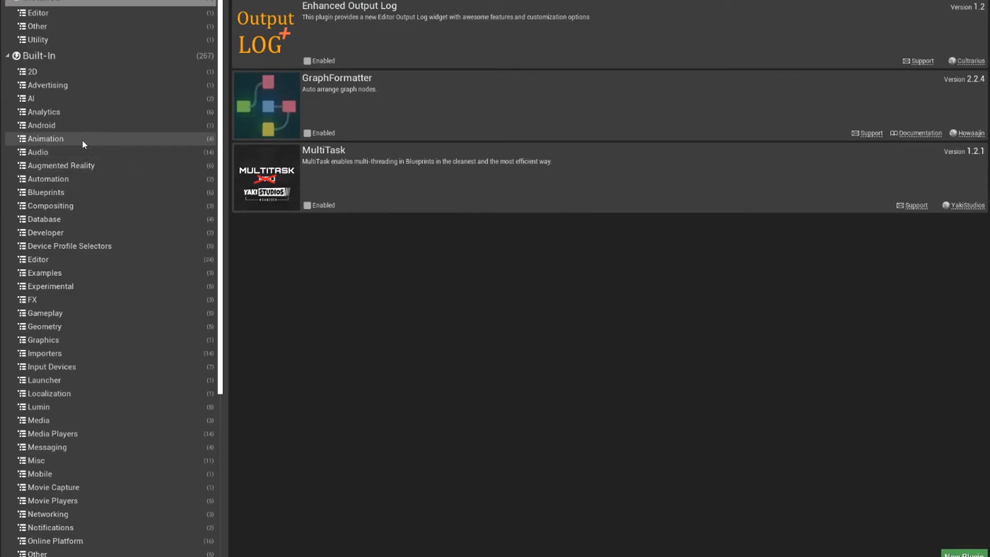
{"action": "left_click", "coordinate": [86, 152]}
{"action": "scroll", "coordinate": [372, 221], "scroll_direction": "down", "scroll_amount": 10}
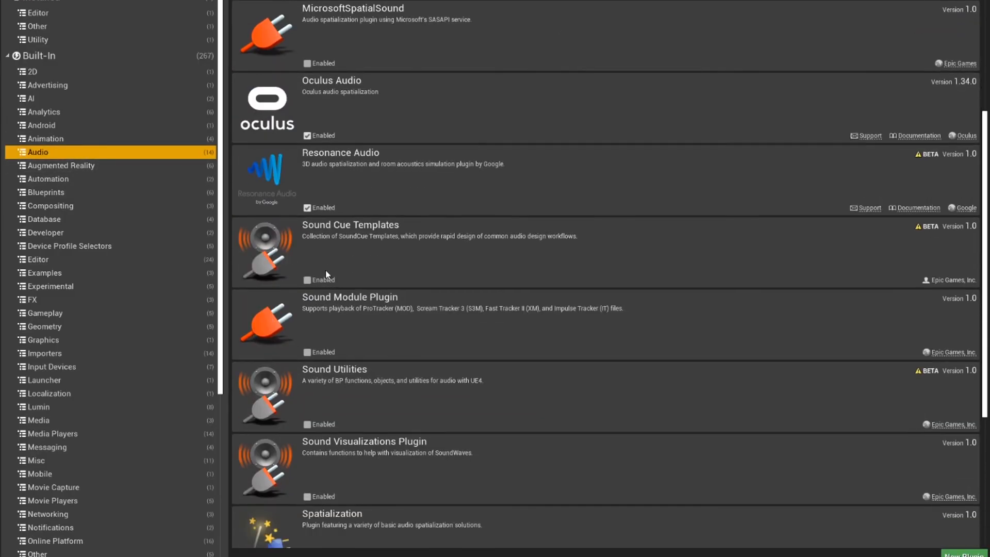
{"action": "scroll", "coordinate": [348, 337], "scroll_direction": "down", "scroll_amount": 3}
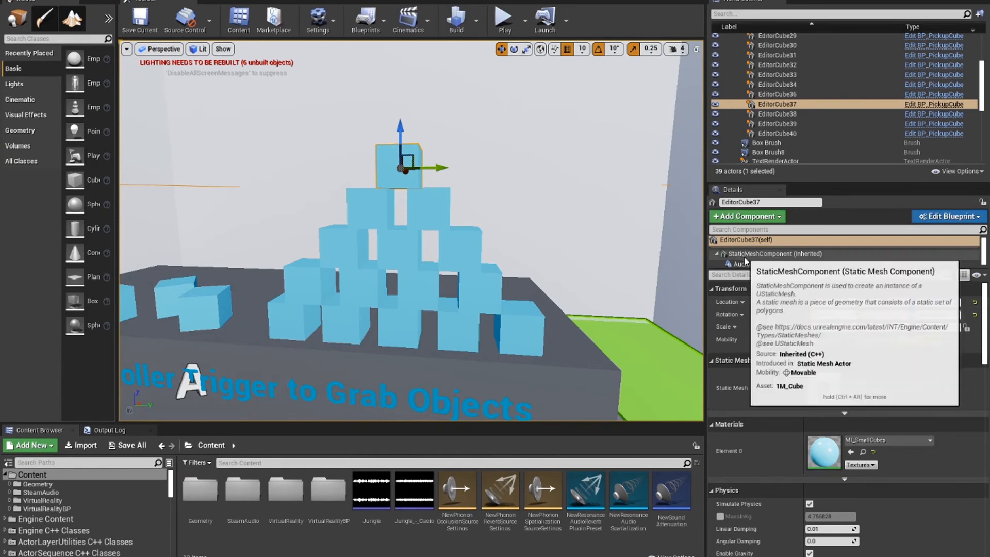
Step: Inspect the sound and attenuation settings of the top pyramid cube's Audio component
{"action": "left_click", "coordinate": [742, 264]}
{"action": "scroll", "coordinate": [771, 406], "scroll_direction": "down", "scroll_amount": 3}
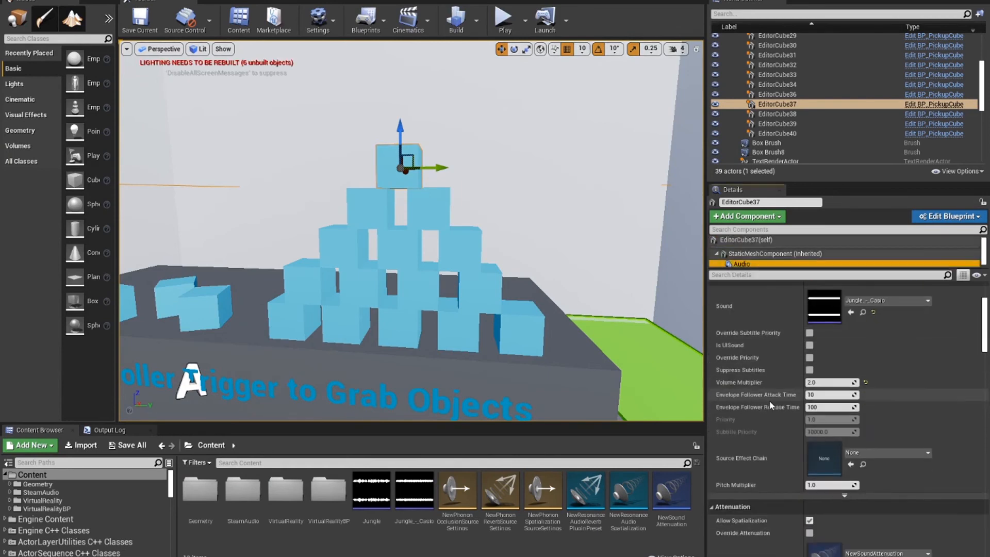
{"action": "scroll", "coordinate": [771, 406], "scroll_direction": "down", "scroll_amount": 2}
{"action": "scroll", "coordinate": [771, 406], "scroll_direction": "down", "scroll_amount": 3}
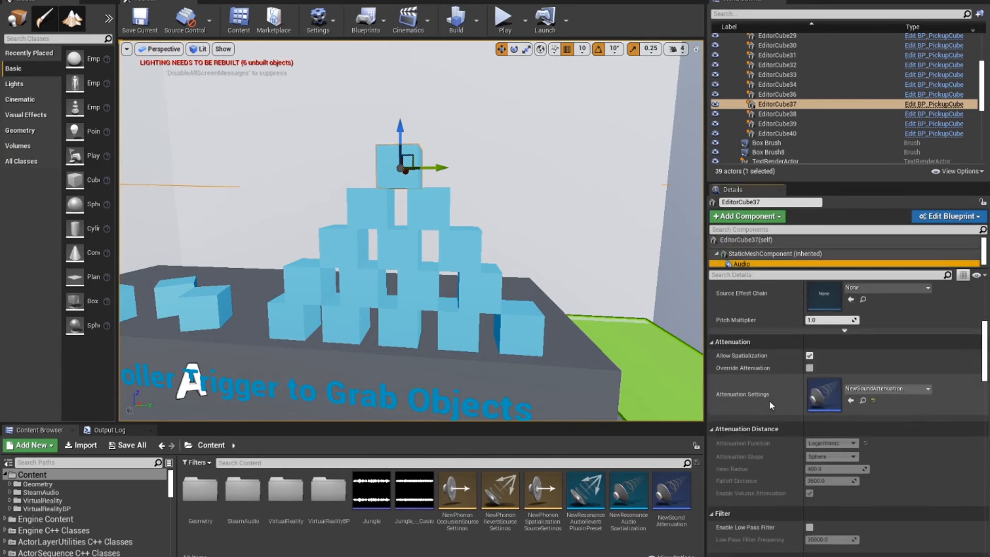
Step: Open the NewSoundAttenuation asset, review its attenuation plugin settings, and inspect the NewPhononSpatializationSourceSettings asset
{"action": "double_click", "coordinate": [820, 398]}
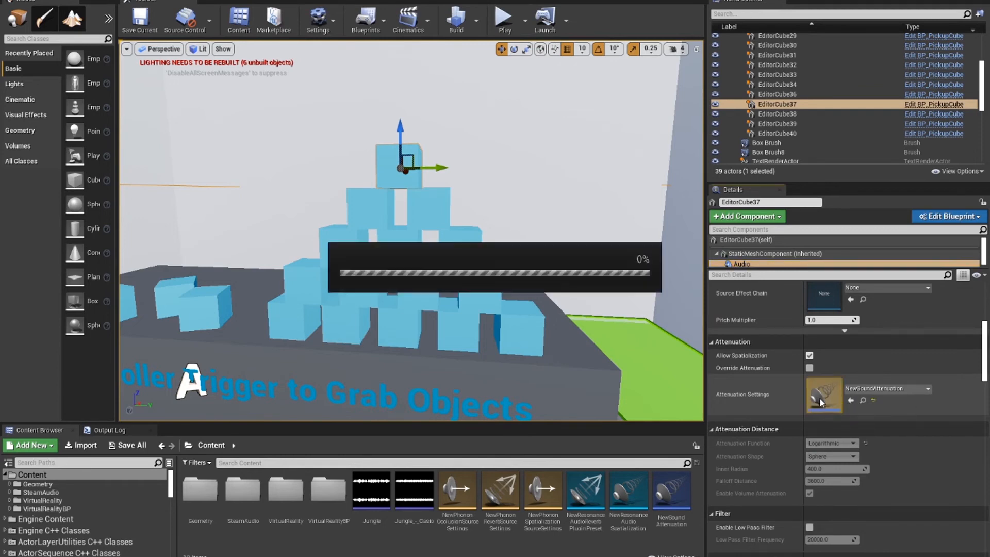
{"action": "scroll", "coordinate": [778, 347], "scroll_direction": "down", "scroll_amount": 10}
{"action": "scroll", "coordinate": [738, 349], "scroll_direction": "down", "scroll_amount": 2}
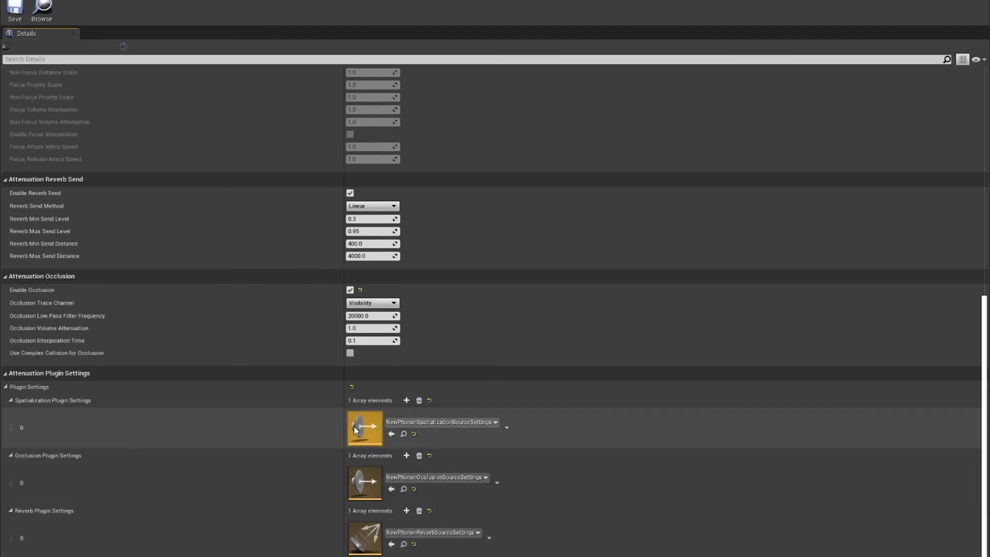
{"action": "double_click", "coordinate": [372, 428]}
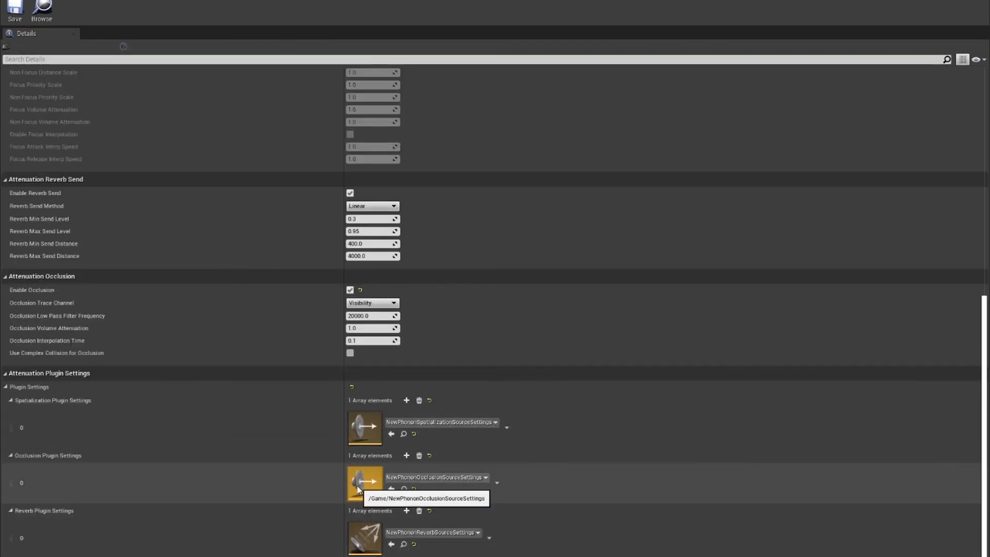
Step: Open the NewPhononOcclusionSourceSettings asset and review its Direct Occlusion Mode and Method options, keeping the method on Partial
{"action": "double_click", "coordinate": [361, 483]}
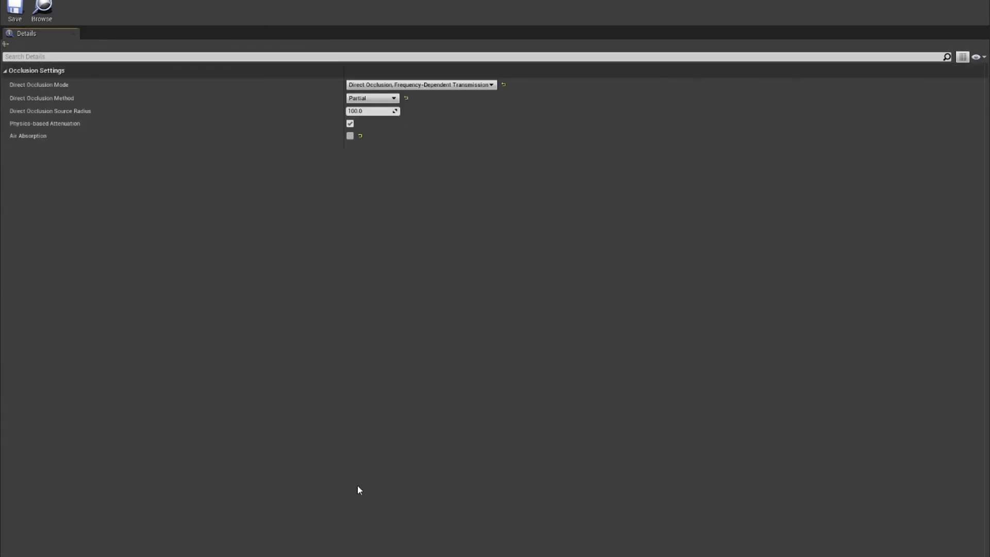
{"action": "left_click", "coordinate": [386, 102]}
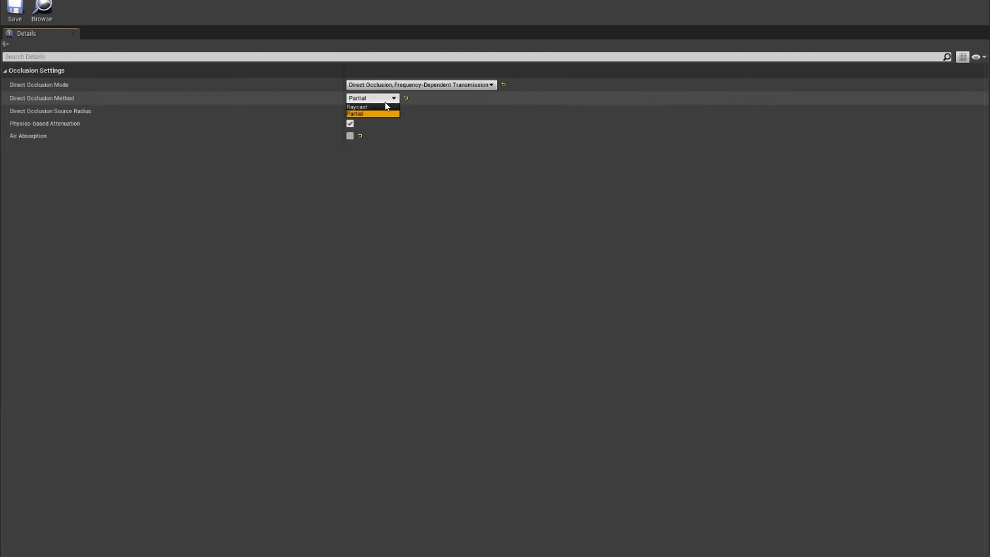
{"action": "left_click", "coordinate": [389, 106]}
{"action": "left_click", "coordinate": [388, 102]}
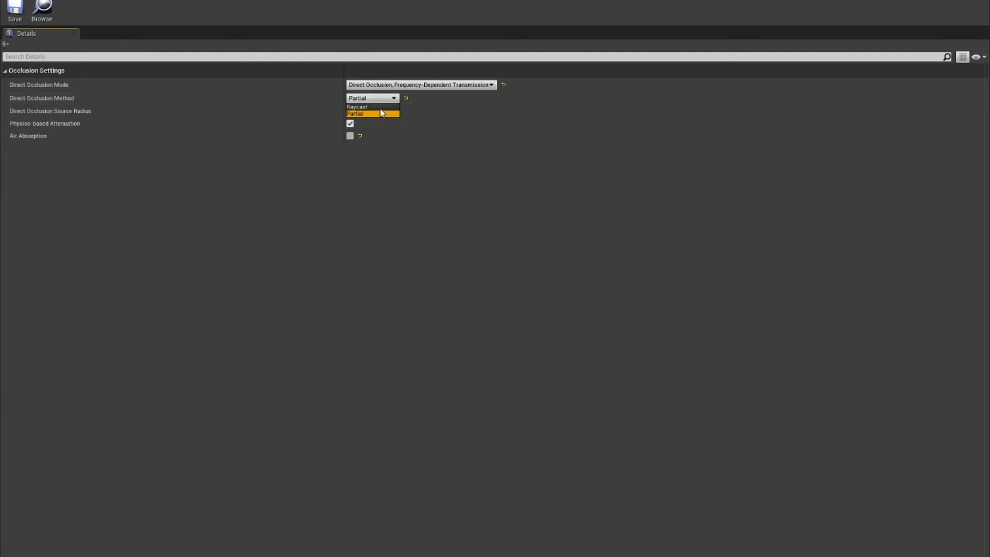
{"action": "left_click", "coordinate": [378, 108]}
{"action": "left_click", "coordinate": [376, 101]}
{"action": "left_click", "coordinate": [361, 113]}
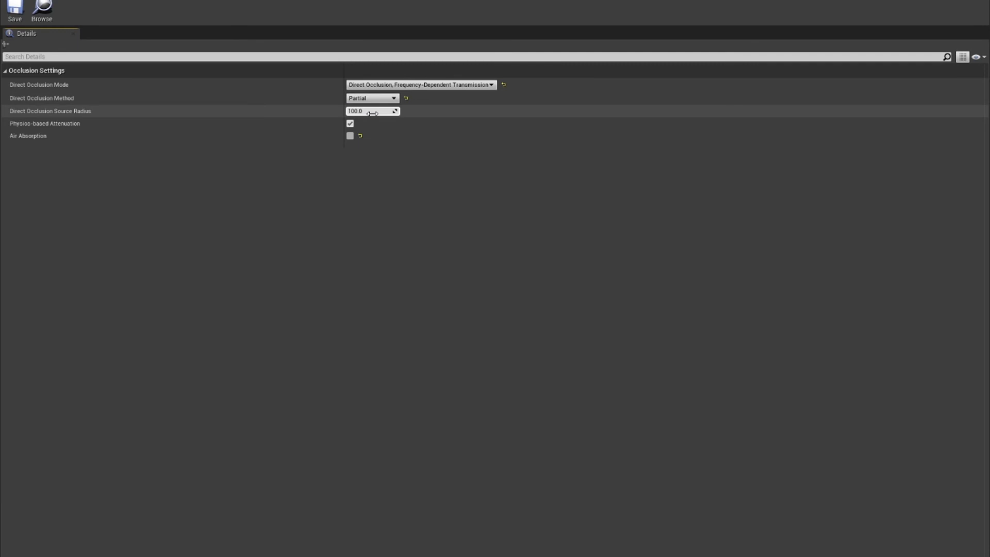
{"action": "left_click", "coordinate": [418, 84]}
{"action": "left_click", "coordinate": [402, 169]}
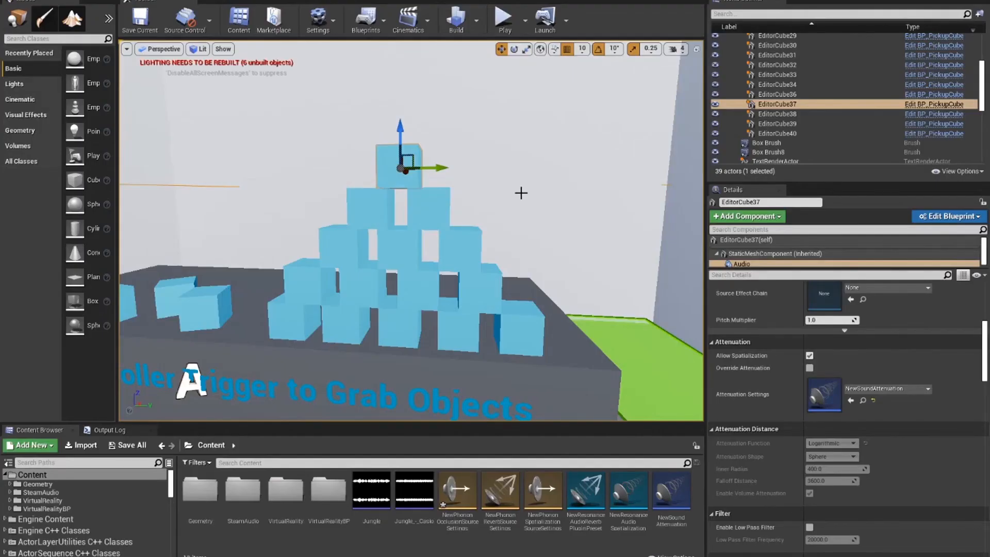
Step: Select the Cube2 wall behind the cube pyramid and inspect the settings of its PhononGeometry and PhononMaterial components
{"action": "left_click", "coordinate": [526, 190]}
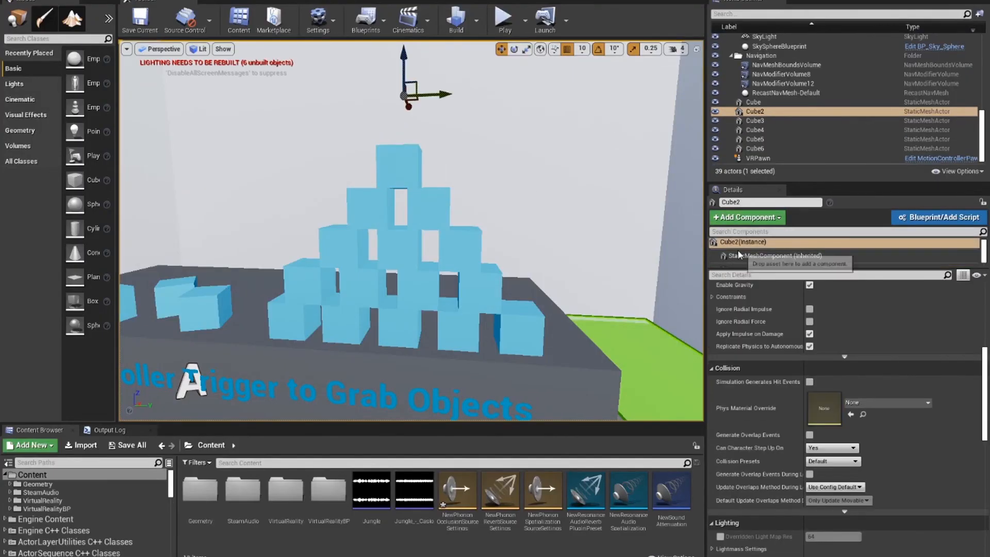
{"action": "left_click_drag", "start_coordinate": [763, 269], "coordinate": [765, 334]}
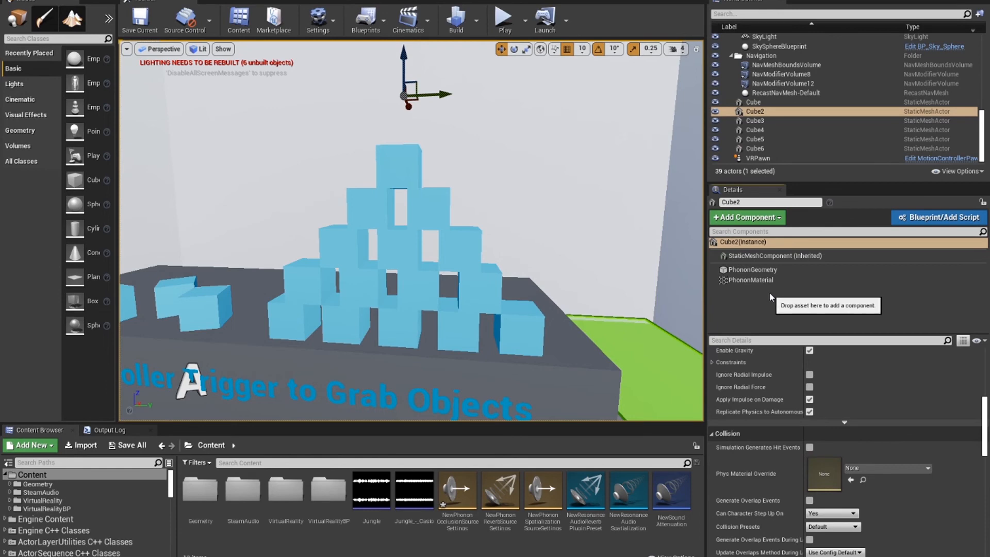
{"action": "left_click", "coordinate": [809, 271]}
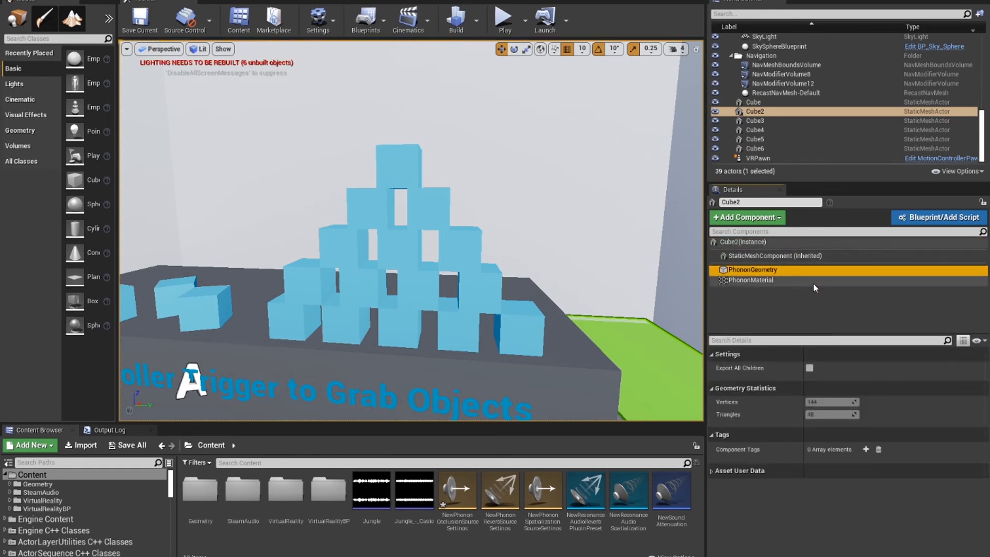
{"action": "left_click", "coordinate": [813, 281]}
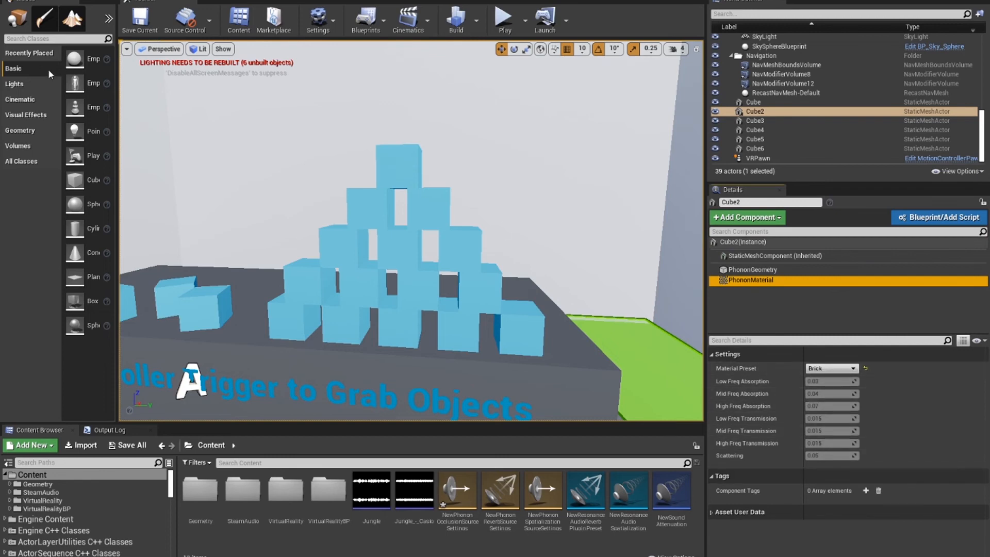
Step: Select the VRPawn in the room and inspect its inherited Camera component
{"action": "scroll", "coordinate": [241, 221], "scroll_direction": "down", "scroll_amount": 15}
{"action": "scroll", "coordinate": [340, 203], "scroll_direction": "up", "scroll_amount": 4}
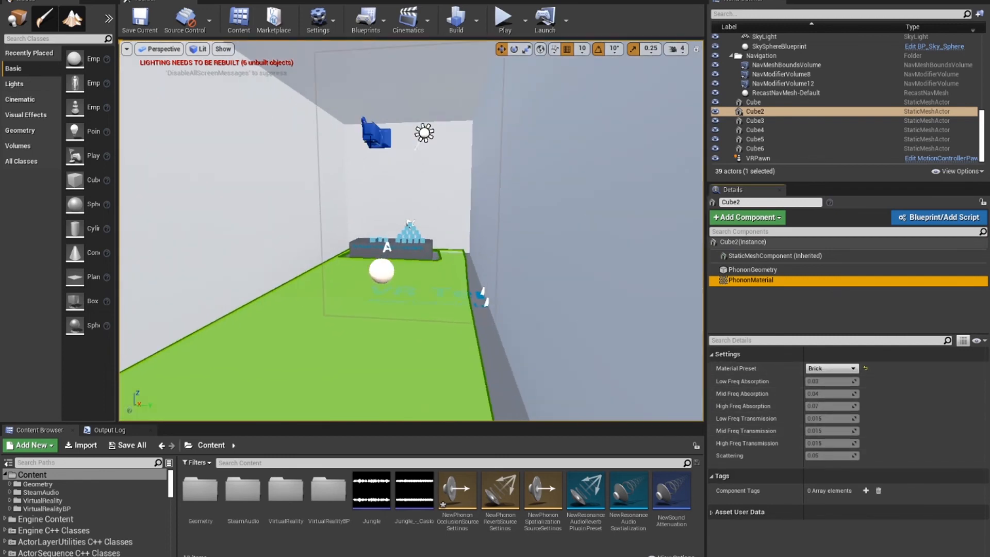
{"action": "left_click", "coordinate": [371, 142]}
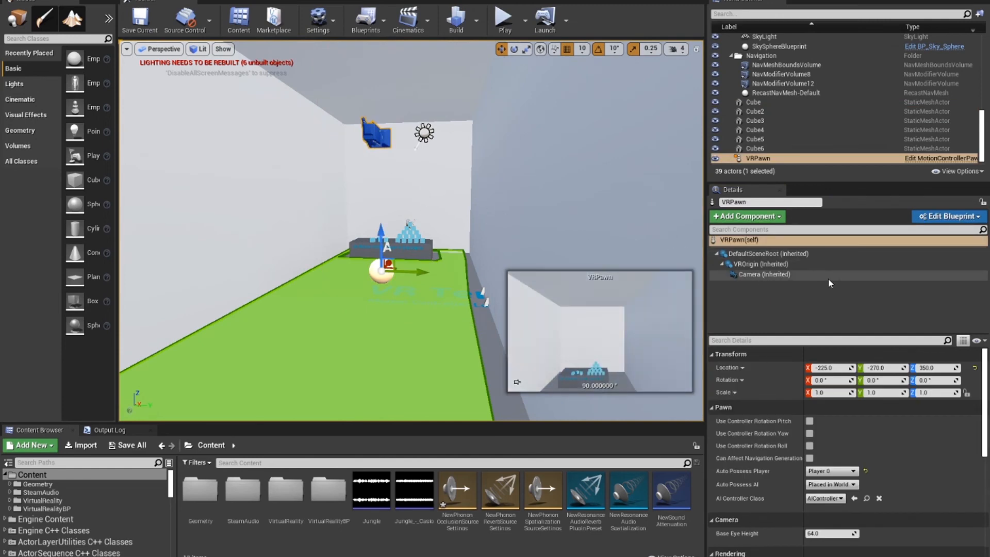
{"action": "left_click", "coordinate": [773, 274]}
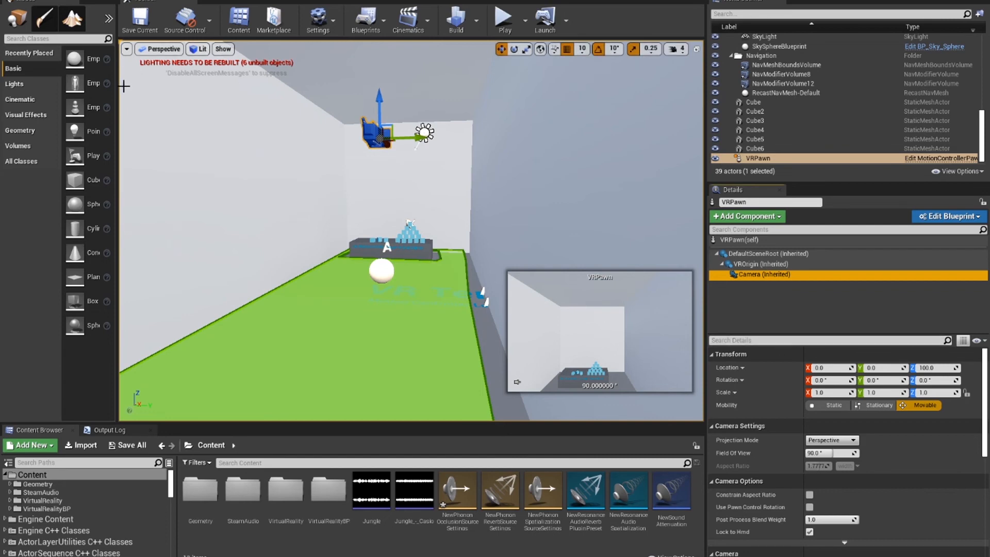
Step: Widen the editor's mode area, switch to the Steam Audio mode and export the scene
{"action": "left_click_drag", "start_coordinate": [118, 86], "coordinate": [276, 86]}
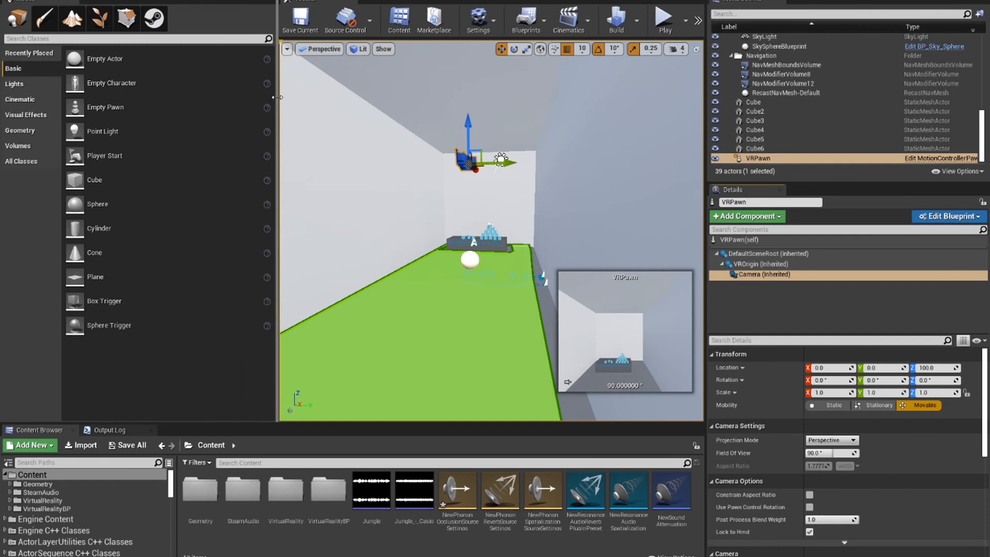
{"action": "left_click", "coordinate": [154, 18]}
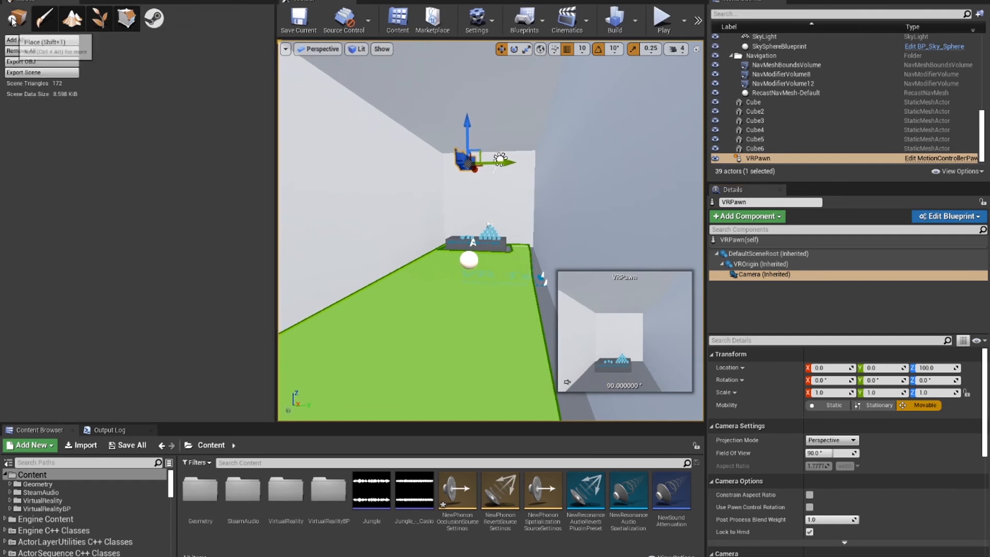
{"action": "left_click", "coordinate": [17, 19]}
{"action": "left_click", "coordinate": [164, 20]}
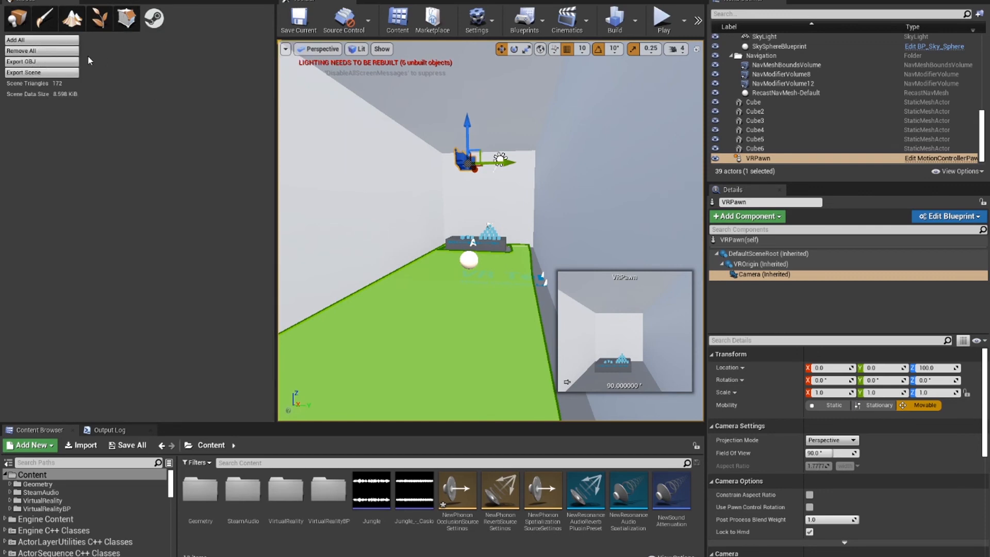
{"action": "left_click", "coordinate": [55, 74]}
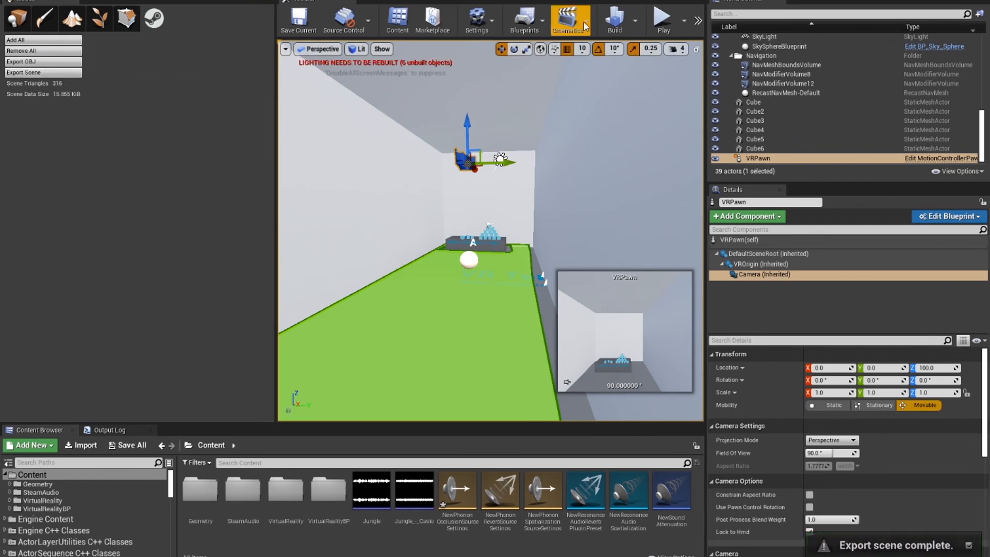
Step: Play the level and listen while moving up to the cube pyramid and backing away from it
{"action": "left_click", "coordinate": [661, 18]}
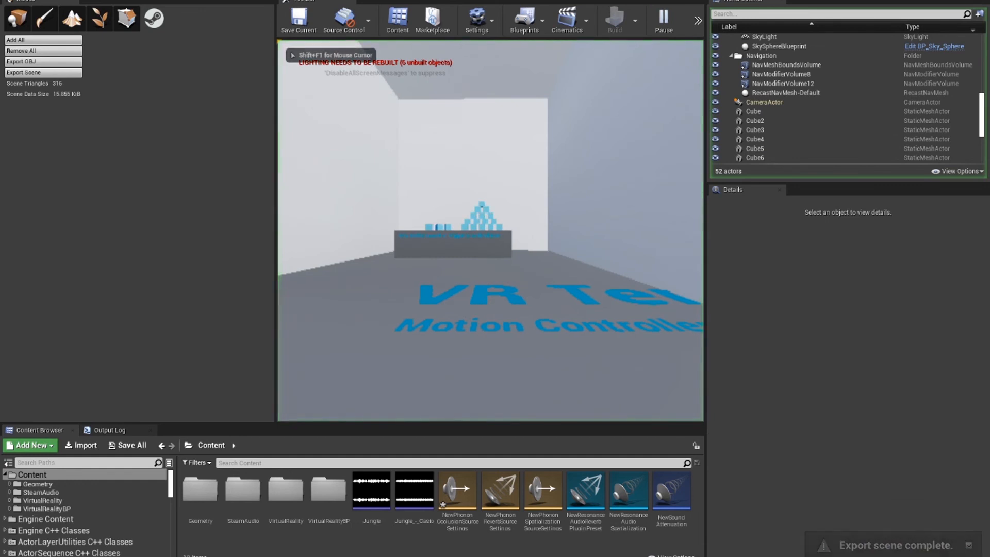
{"action": "key", "text": "w"}
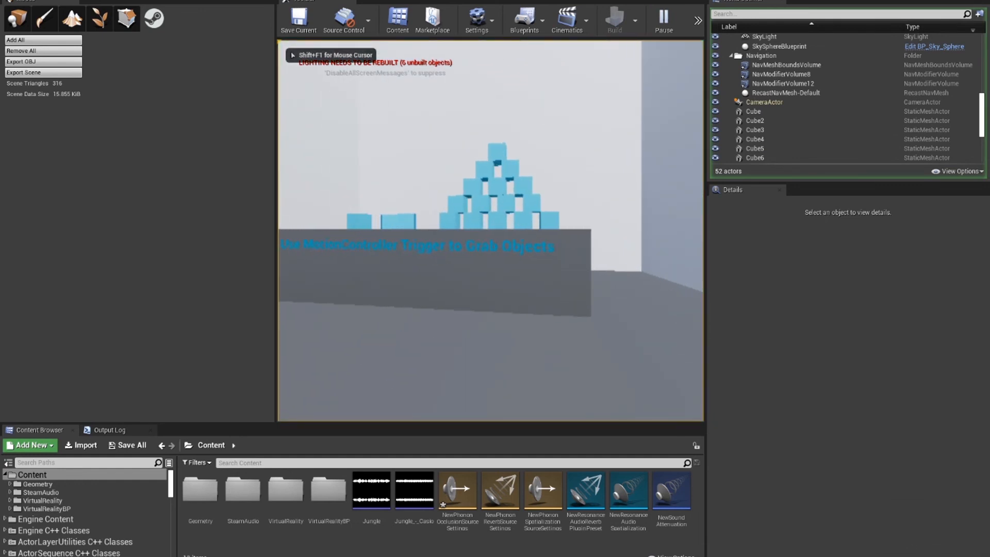
{"action": "key", "text": "s"}
{"action": "key", "text": "s"}
{"action": "key", "text": "w"}
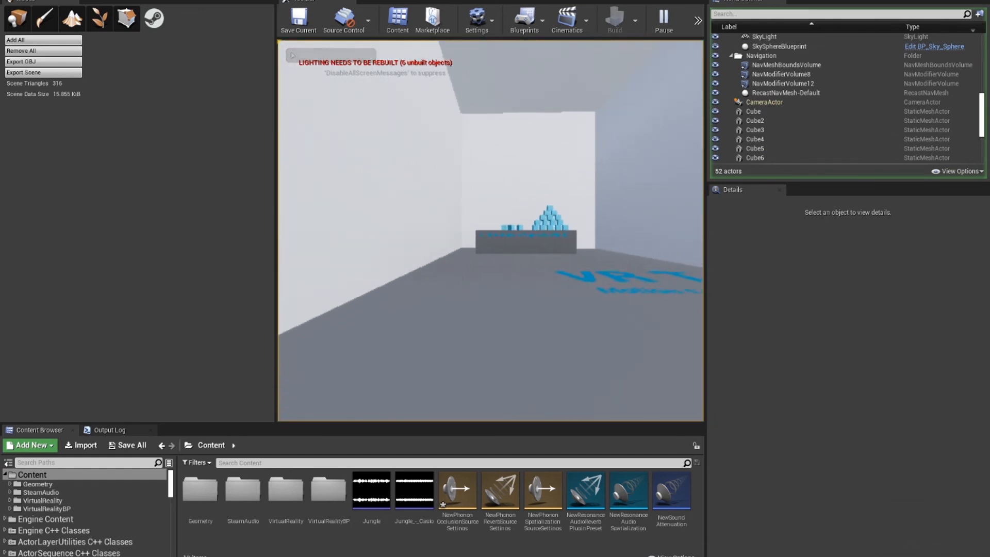
{"action": "key", "text": "s"}
{"action": "key", "text": "s"}
Step: Listen for occlusion while moving sideways back and forth past the end of the room's side wall
{"action": "key", "text": "d"}
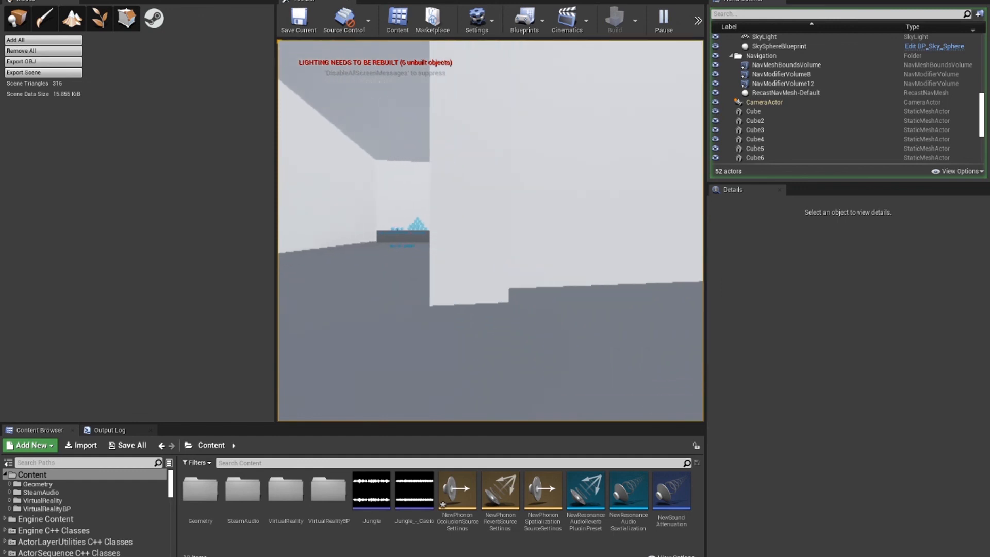
{"action": "key", "text": "a"}
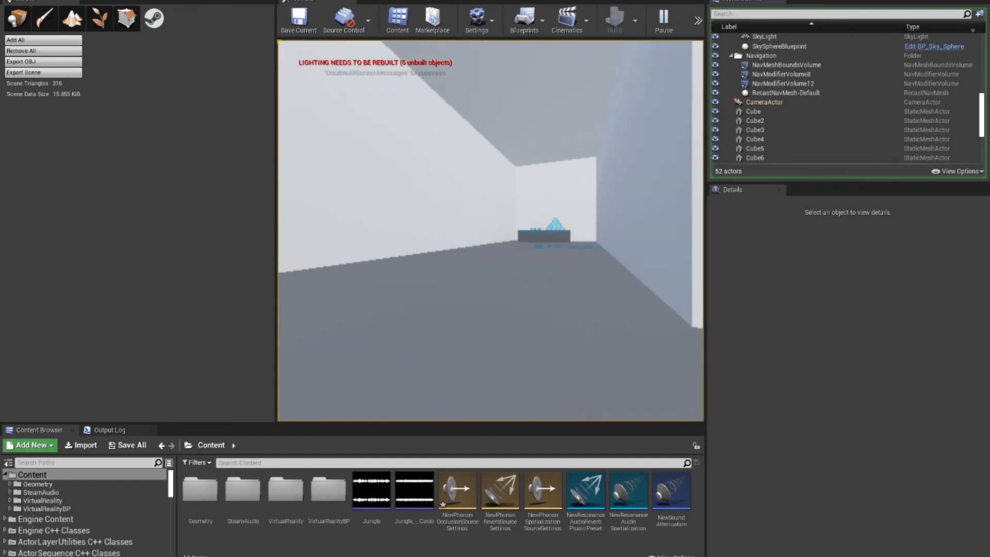
{"action": "key", "text": "d"}
{"action": "key", "text": "d"}
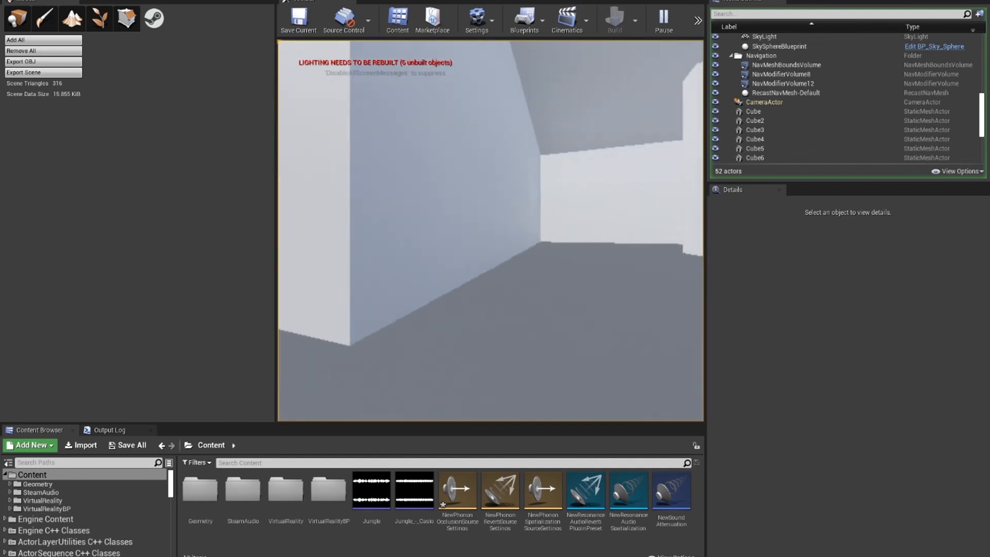
{"action": "key", "text": "a"}
{"action": "key", "text": "a"}
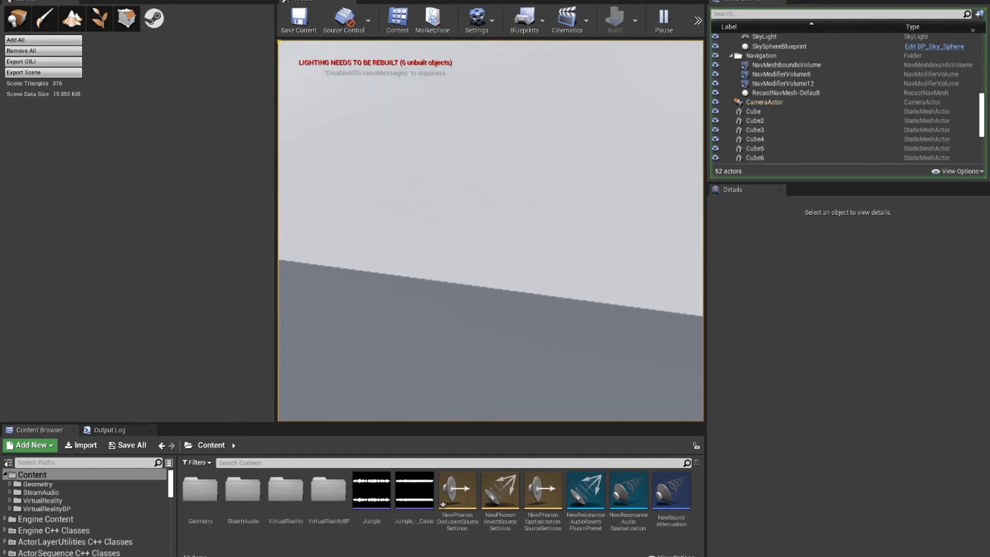
Step: Listen to the occluded sound while walking forward along the outer side of the wall, and stop play mode
{"action": "key", "text": "w"}
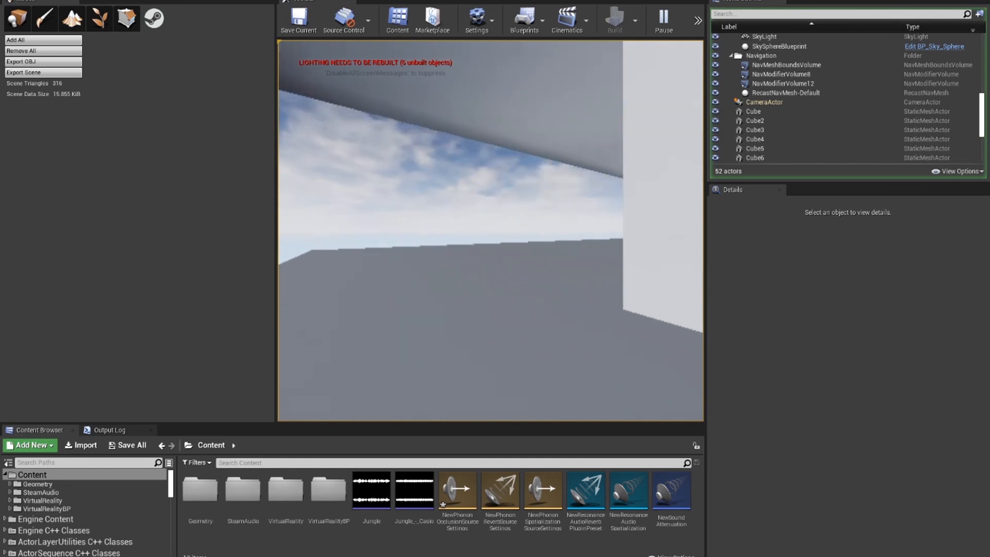
{"action": "key", "text": "w"}
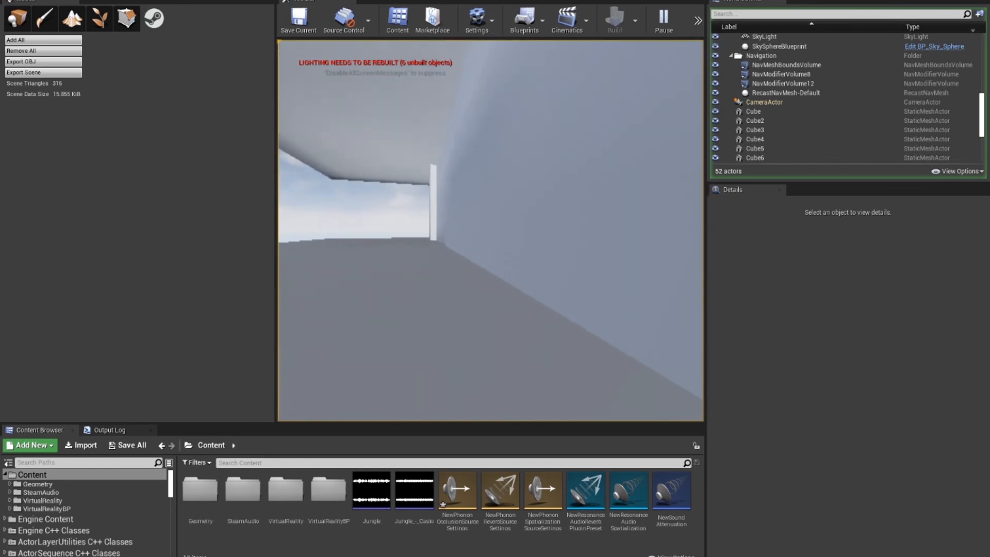
{"action": "key", "text": "w"}
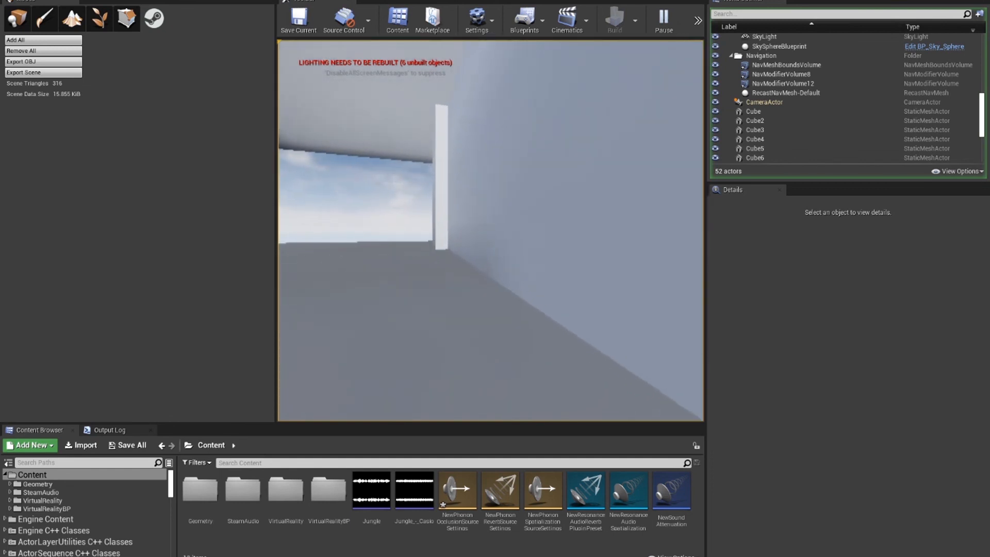
{"action": "key", "text": "w"}
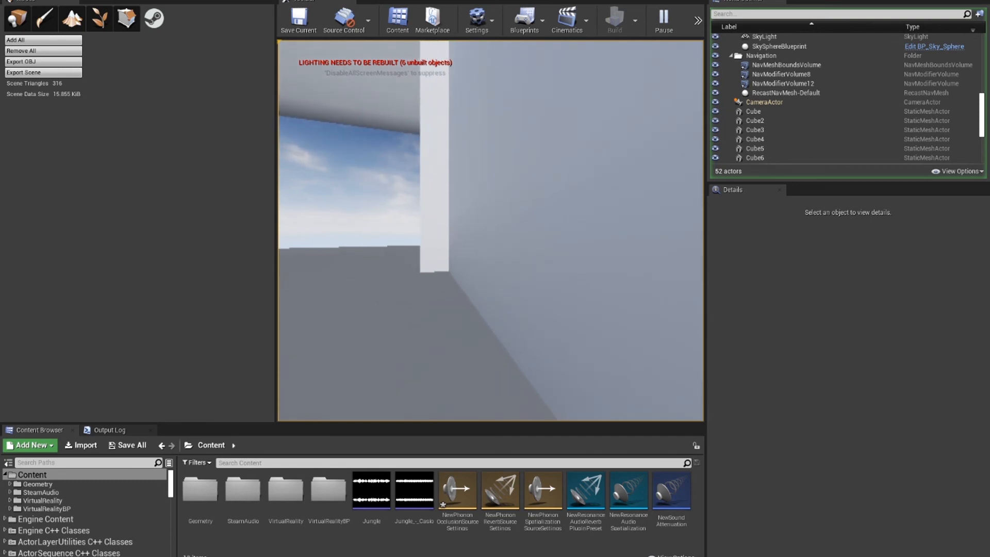
{"action": "key", "text": "w"}
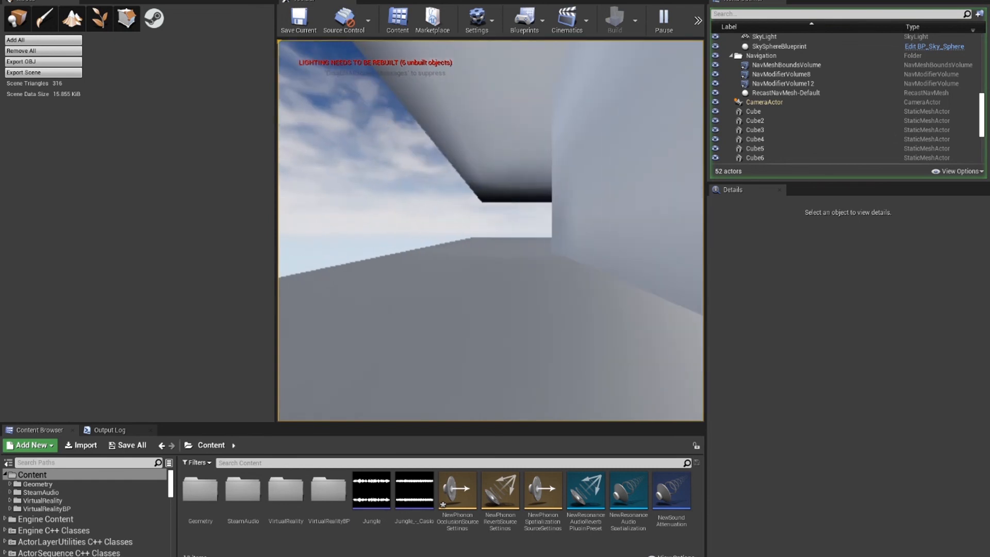
{"action": "key", "text": "Escape"}
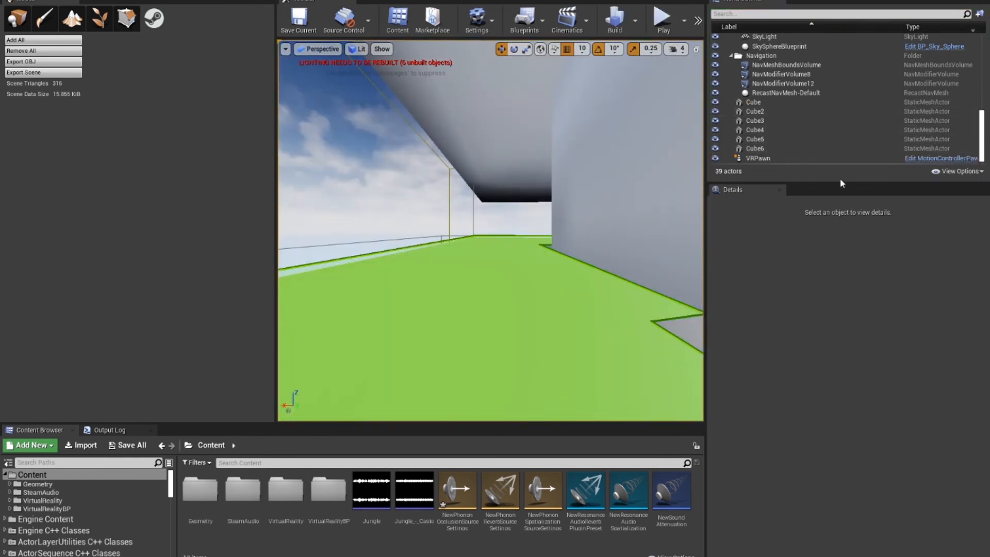
Step: Select and focus on the Cube2 wall, and inspect its PhononMaterial settings
{"action": "left_click", "coordinate": [821, 159]}
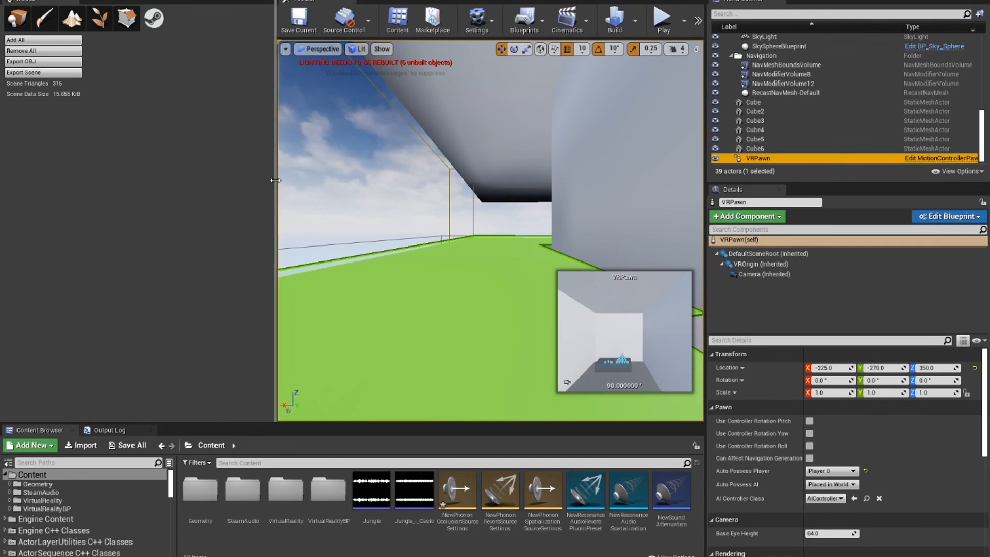
{"action": "left_click", "coordinate": [586, 203]}
{"action": "key", "text": "f"}
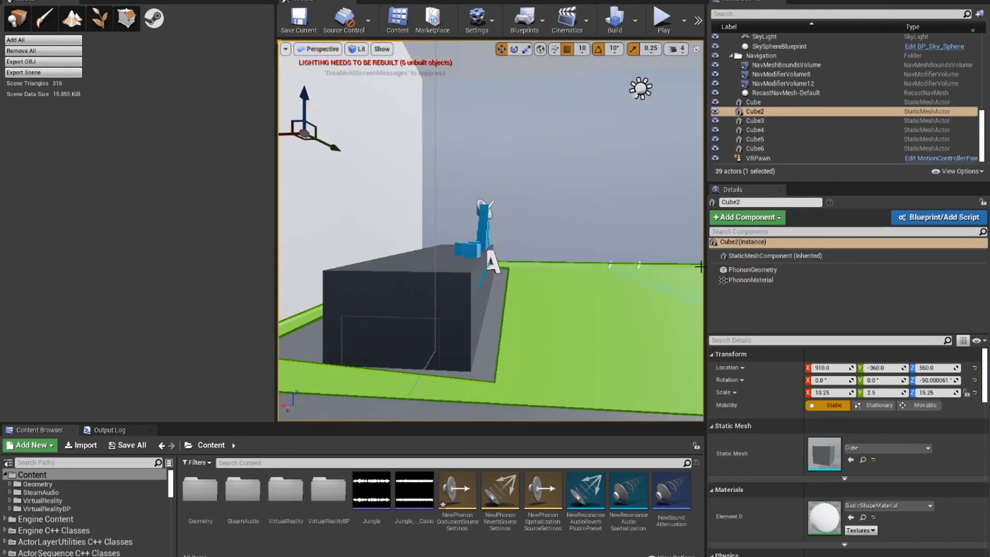
{"action": "left_click", "coordinate": [770, 281]}
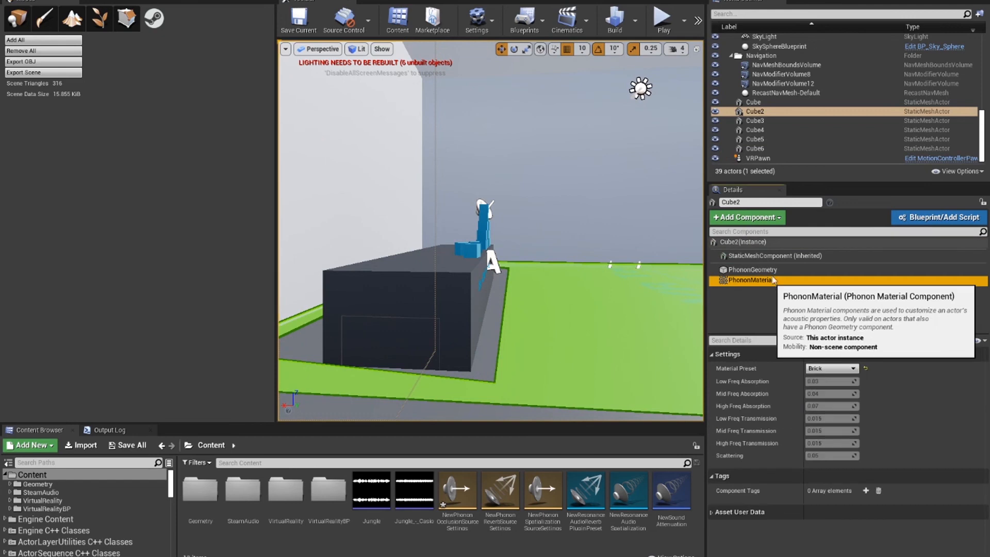
Step: Add an Oculus Audio Material component to the Cube2 wall and look through its available material presets
{"action": "left_click", "coordinate": [762, 218]}
{"action": "type", "text": "ocu"}
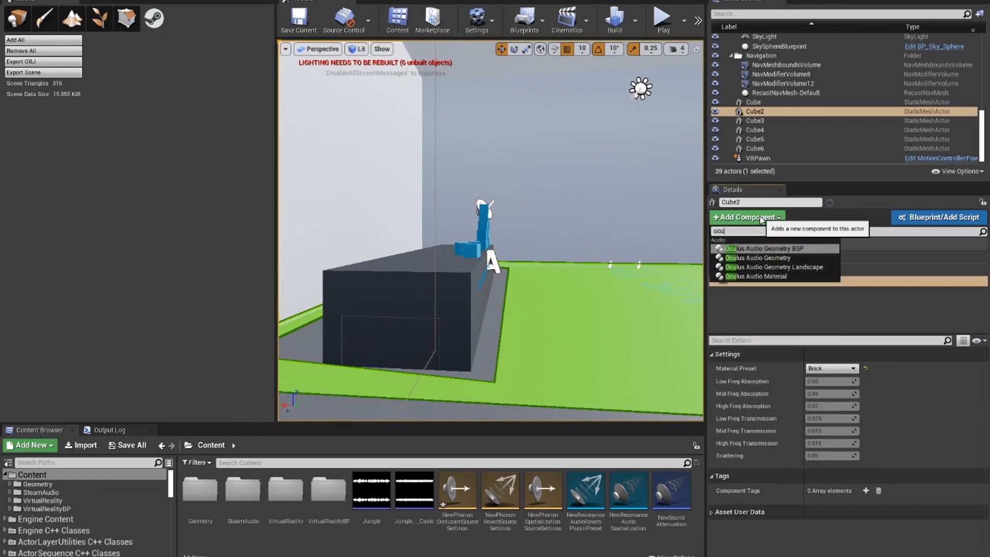
{"action": "key", "text": "Down"}
{"action": "key", "text": "Down"}
{"action": "key", "text": "Down"}
{"action": "key", "text": "Return"}
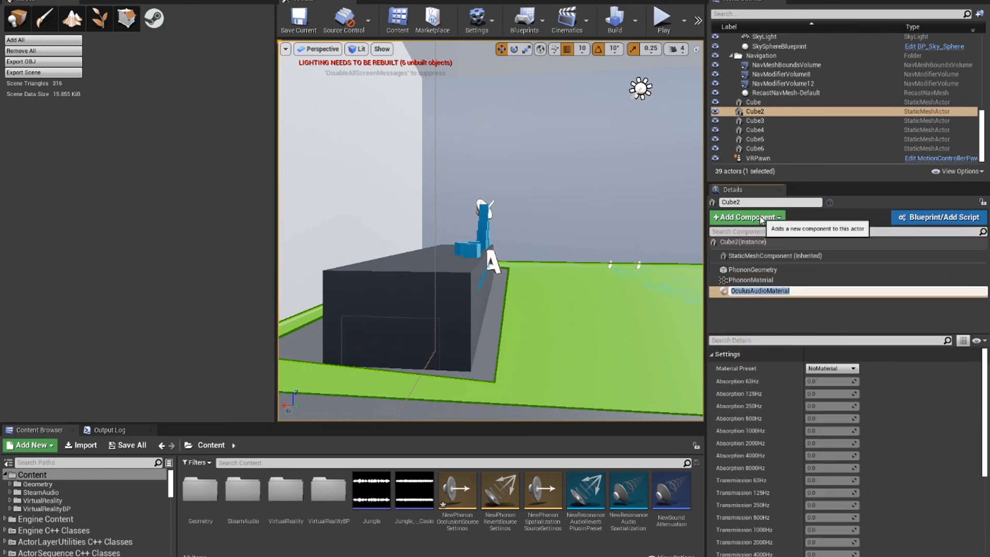
{"action": "left_click_drag", "start_coordinate": [836, 333], "coordinate": [836, 302]}
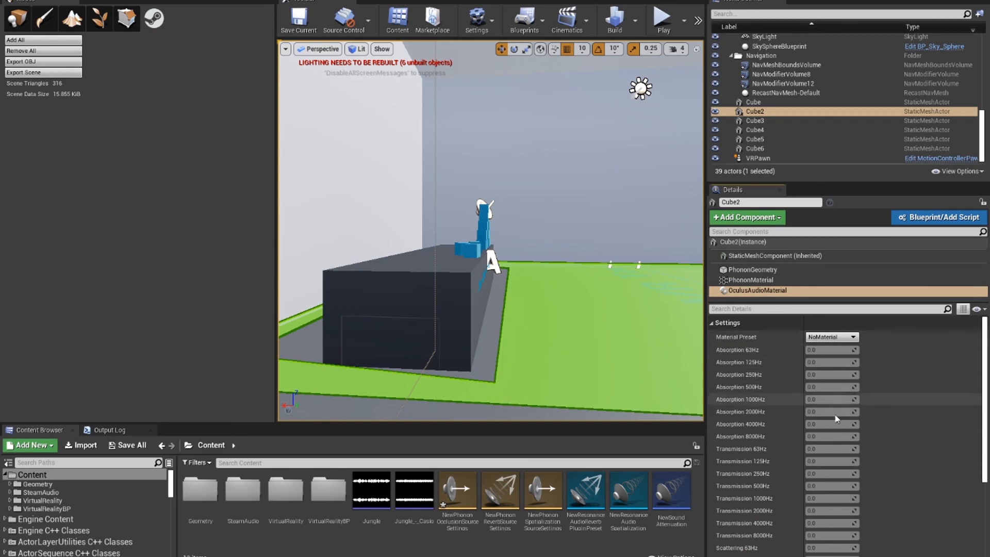
{"action": "left_click", "coordinate": [840, 340]}
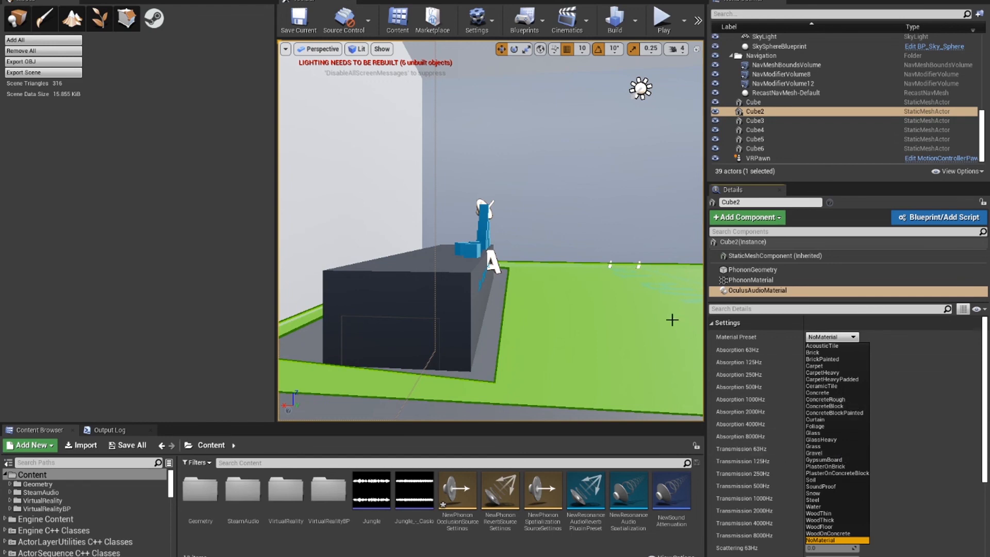
Step: Select the Cube3 wall, and widen the viewport with the cube pyramid and its table framed in view
{"action": "mouse_move", "coordinate": [552, 238]}
{"action": "right_mouse_down"}
{"action": "mouse_move", "coordinate": [578, 236]}
{"action": "mouse_move", "coordinate": [550, 239]}
{"action": "right_mouse_up"}
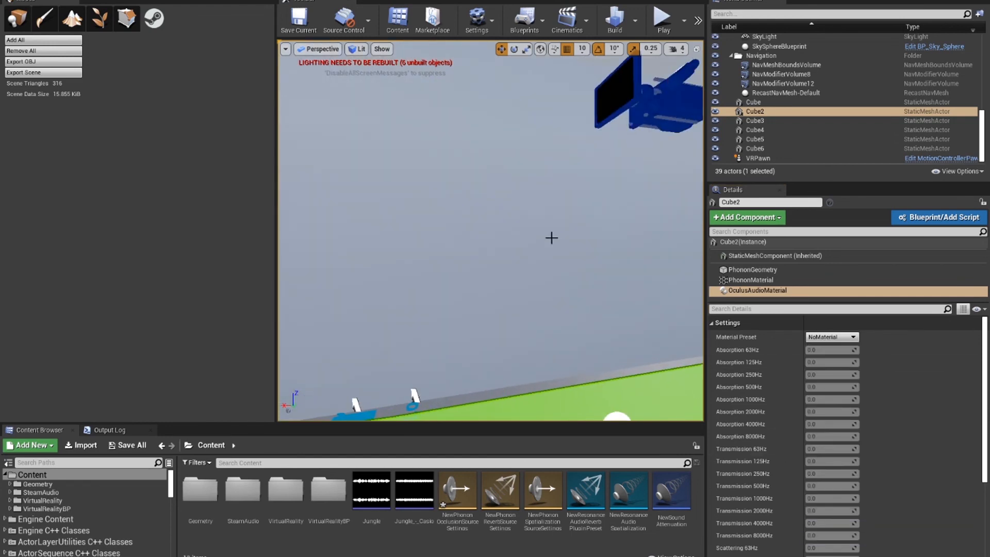
{"action": "right_click", "coordinate": [550, 239]}
{"action": "right_click_drag", "start_coordinate": [458, 136], "coordinate": [458, 168]}
{"action": "middle_click_drag", "start_coordinate": [464, 133], "coordinate": [552, 101]}
{"action": "mouse_move", "coordinate": [579, 206]}
{"action": "right_mouse_down"}
{"action": "mouse_move", "coordinate": [536, 209]}
{"action": "mouse_move", "coordinate": [595, 207]}
{"action": "right_mouse_up"}
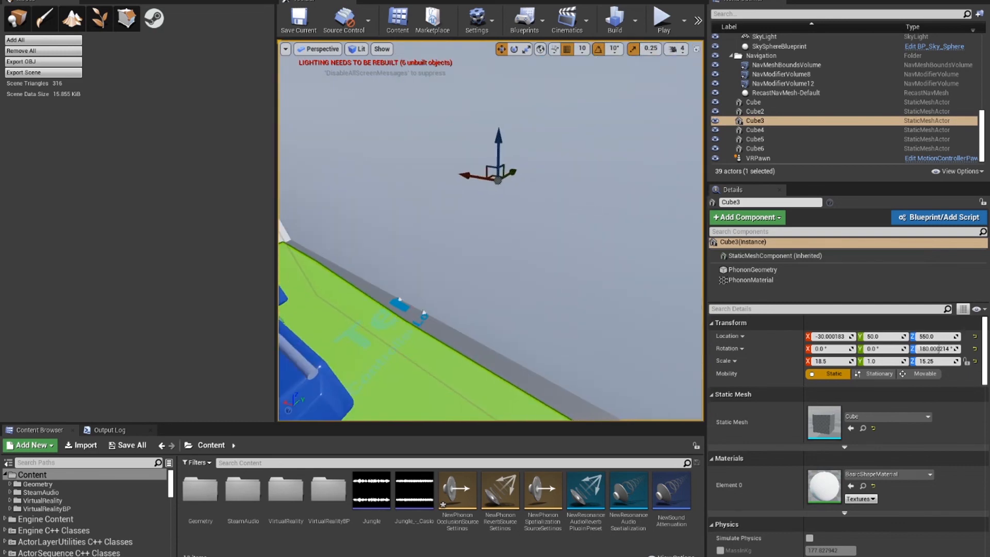
{"action": "right_click_drag", "start_coordinate": [409, 247], "coordinate": [369, 247]}
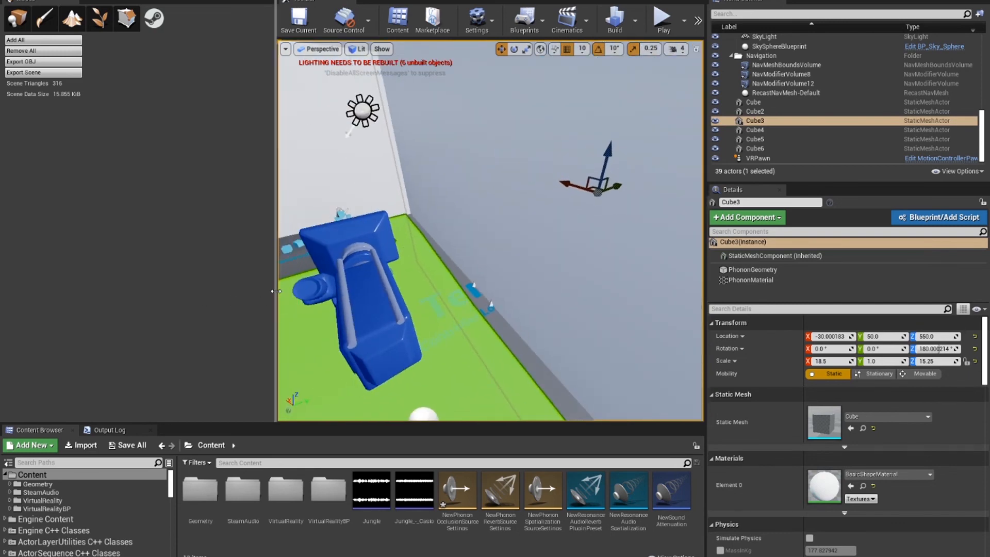
{"action": "left_click_drag", "start_coordinate": [276, 296], "coordinate": [144, 294]}
{"action": "scroll", "coordinate": [372, 267], "scroll_direction": "up", "scroll_amount": 6}
{"action": "right_click_drag", "start_coordinate": [499, 197], "coordinate": [448, 180]}
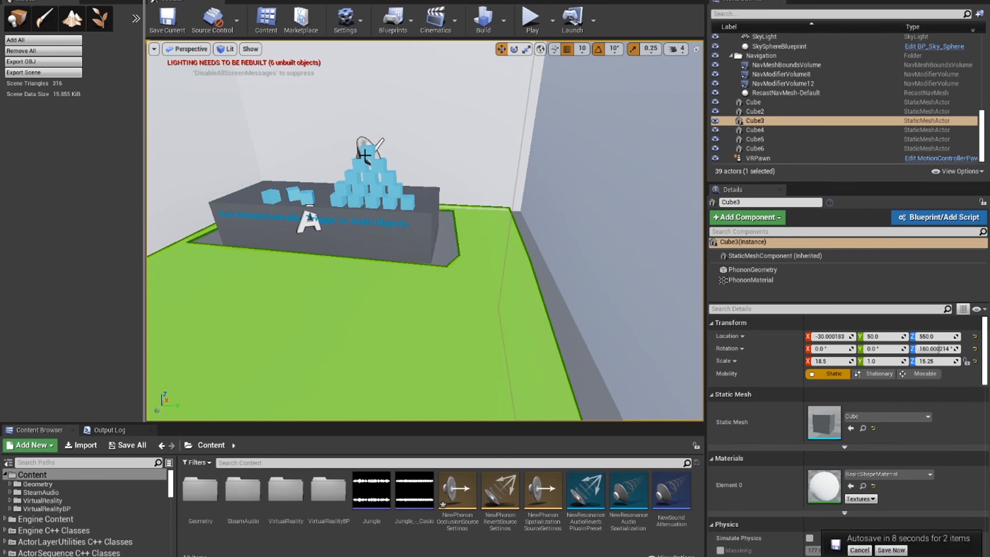
Step: Start saving all modified content, including NewPhononOcclusionSourceSettings and the MotionControllerMap level
{"action": "key", "text": "ctrl+shift+s"}
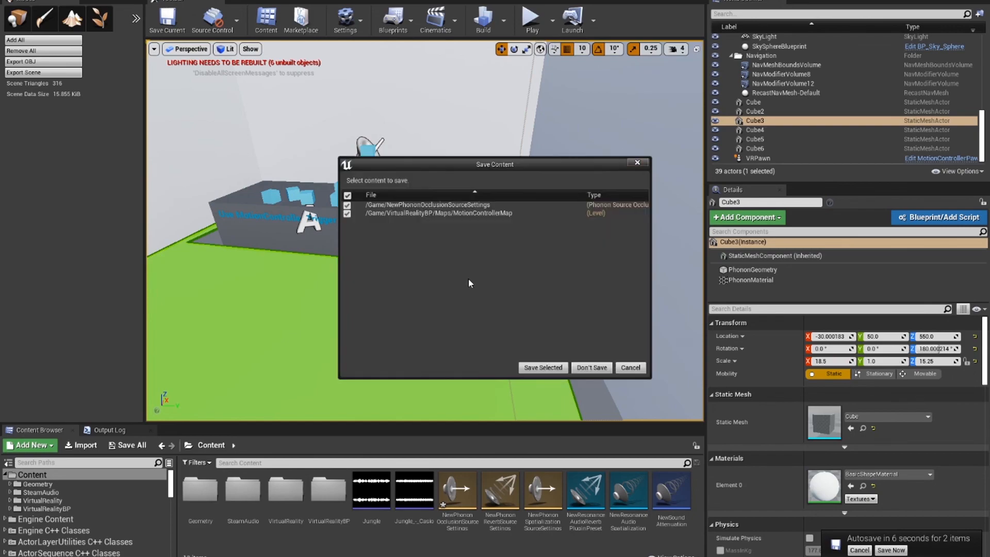